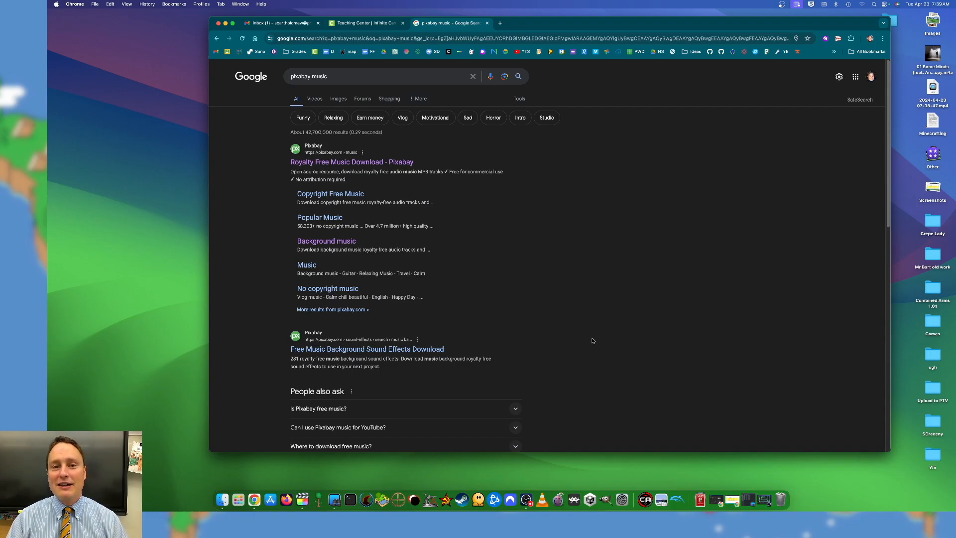
- Switch to Final Cut Pro
click(299, 503)
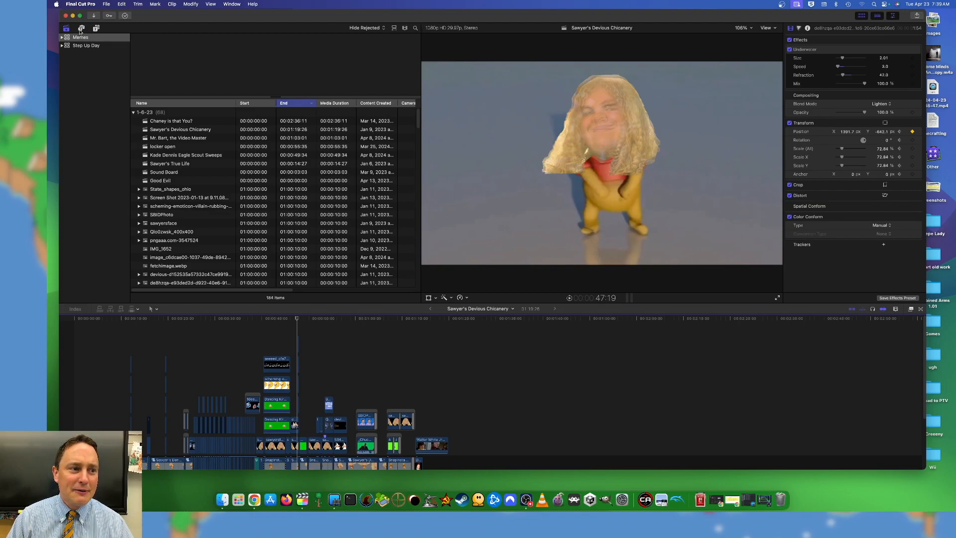
mouse_move(80, 16)
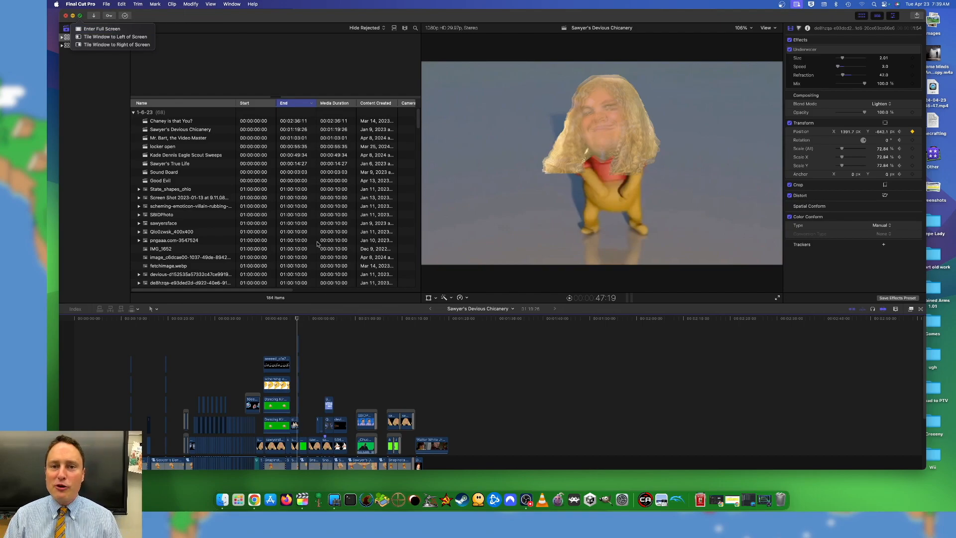
click(97, 145)
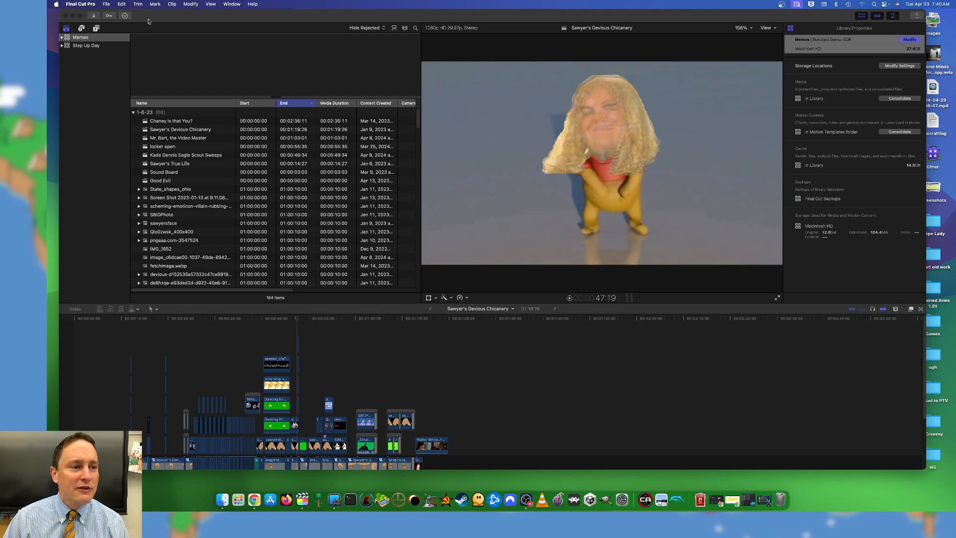
- Create a new library named Crepes on the Desktop
click(106, 5)
mouse_move(149, 15)
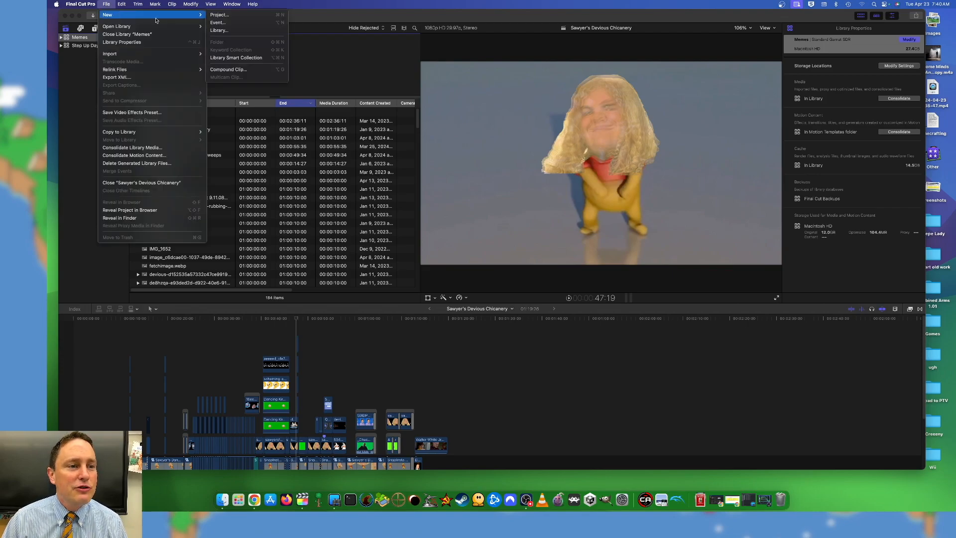
click(235, 30)
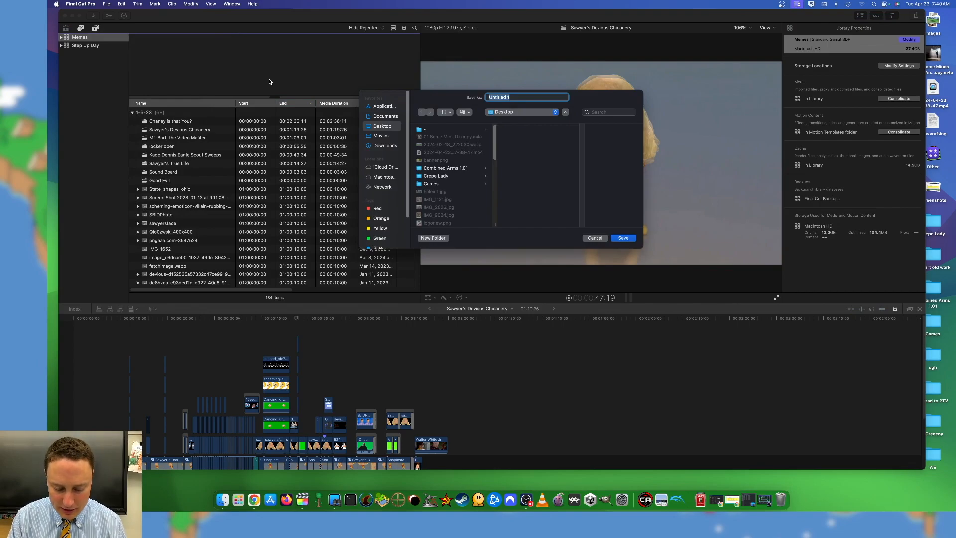
text(Crepes)
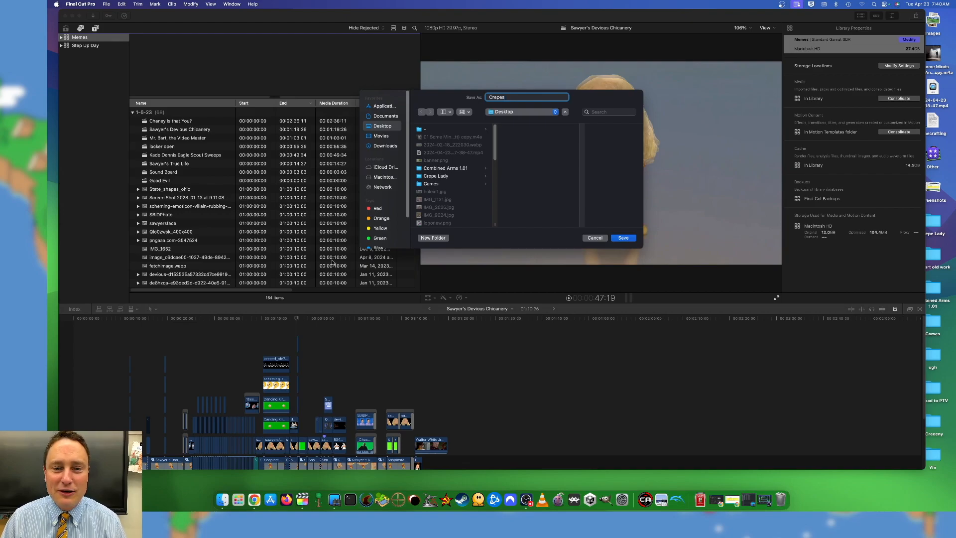
click(622, 237)
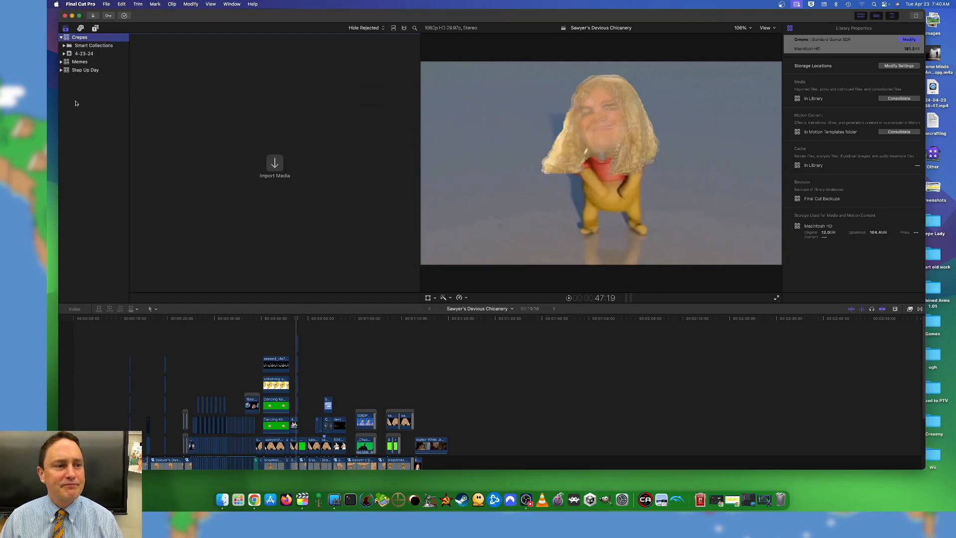
- Look through the Memes and Step Up Day libraries and the 4-23-24 event, ending on the Crepes library
drag(270, 17, 244, 24)
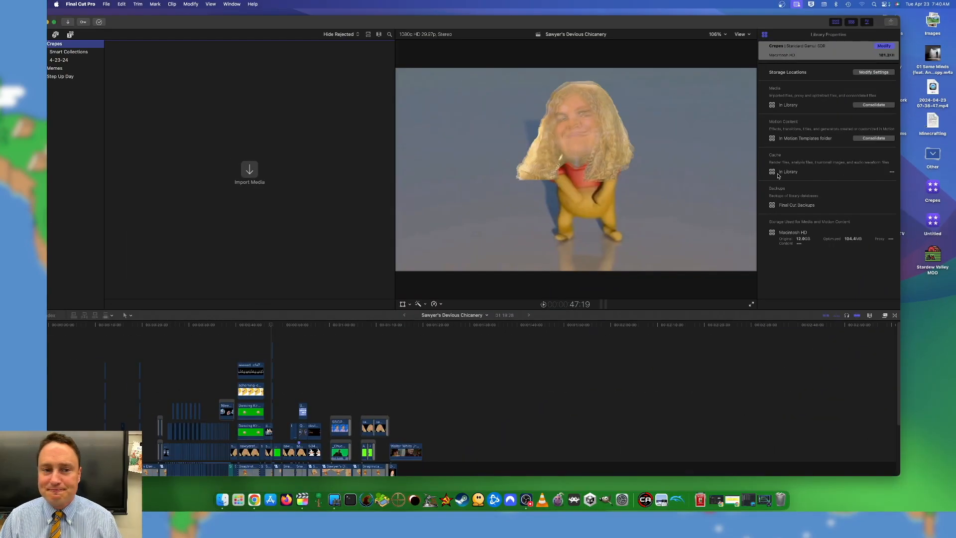
drag(157, 28, 177, 29)
click(76, 70)
click(82, 78)
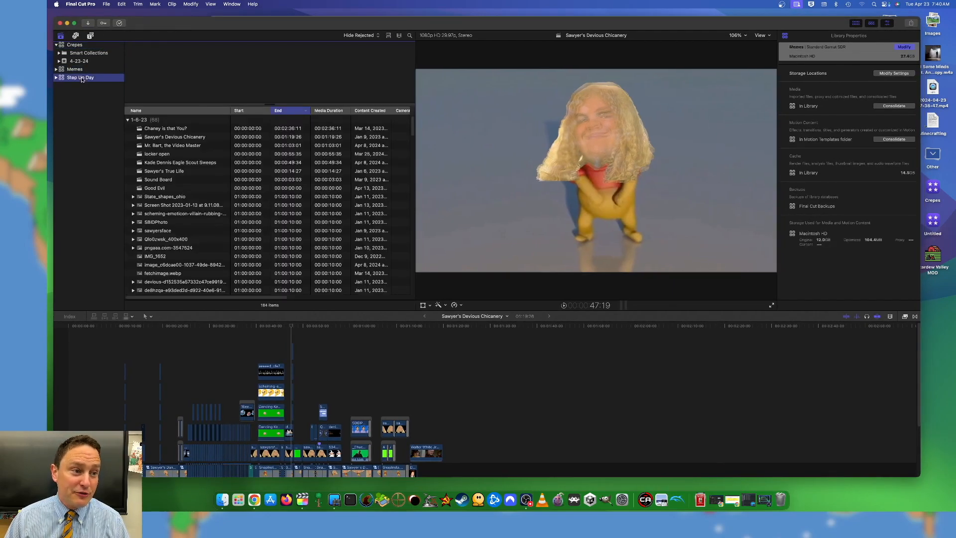
click(80, 70)
click(78, 61)
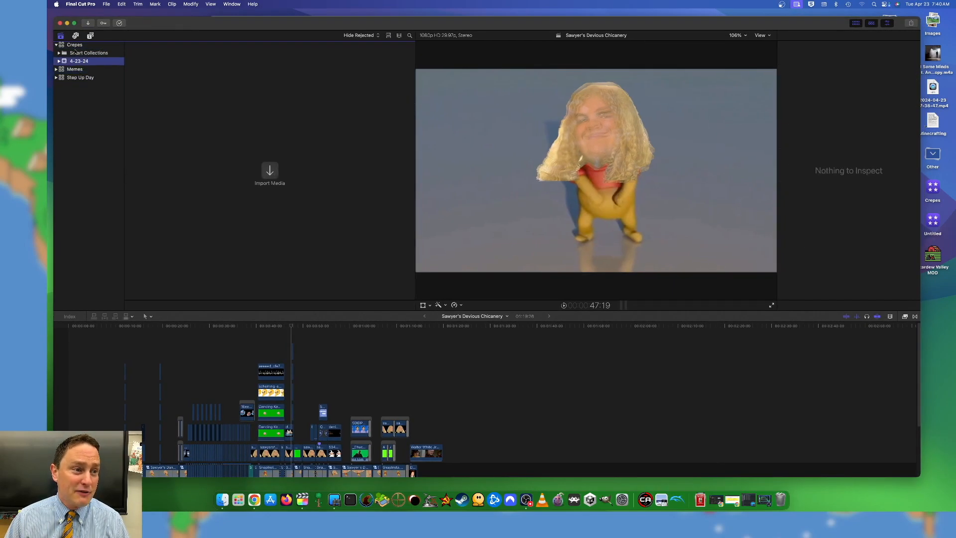
click(71, 47)
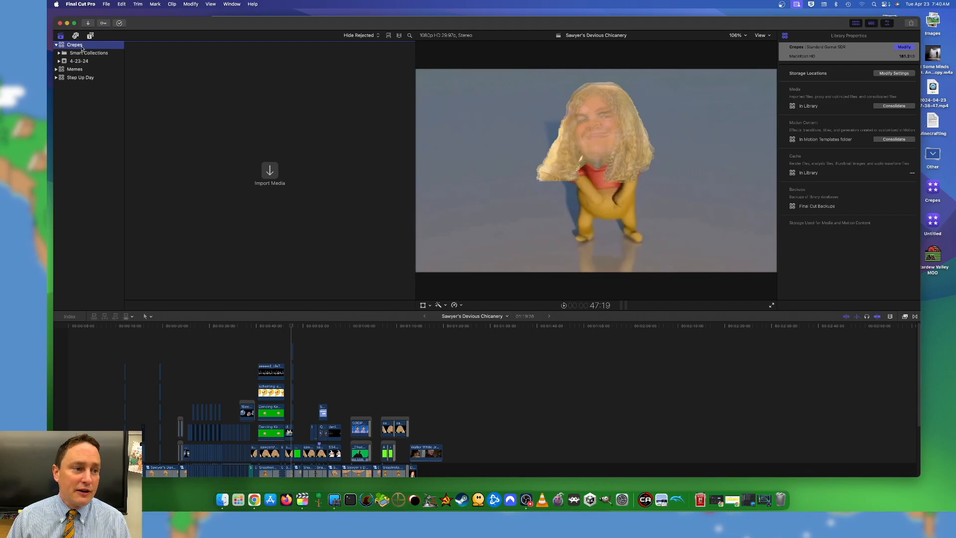
- Create a new project named Crepe Lady in the Crepes library
click(108, 5)
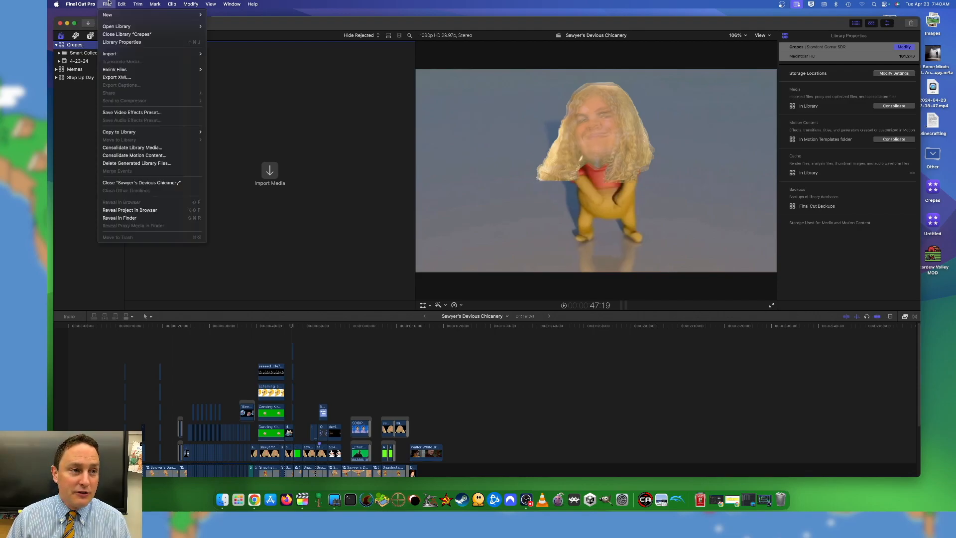
mouse_move(113, 18)
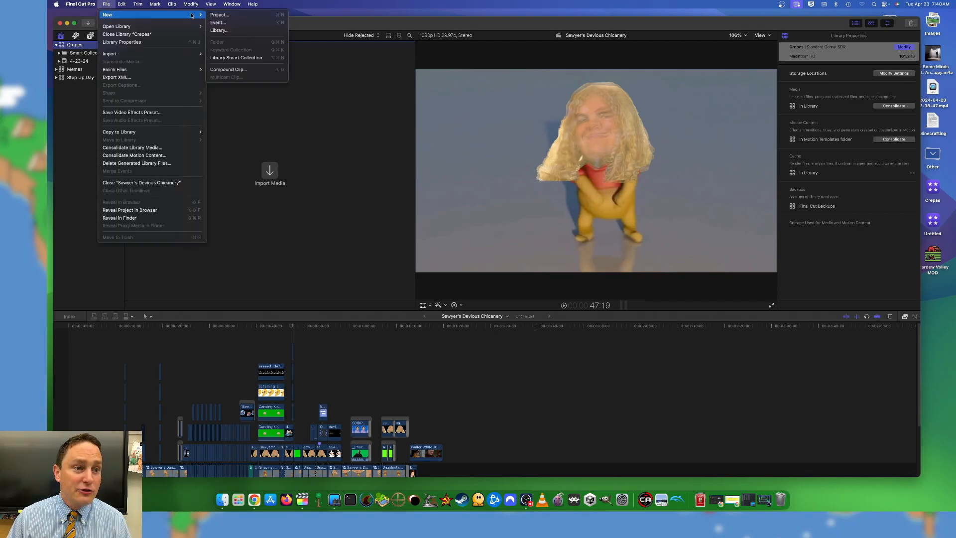
click(219, 15)
text(Crepe Lady)
key(Return)
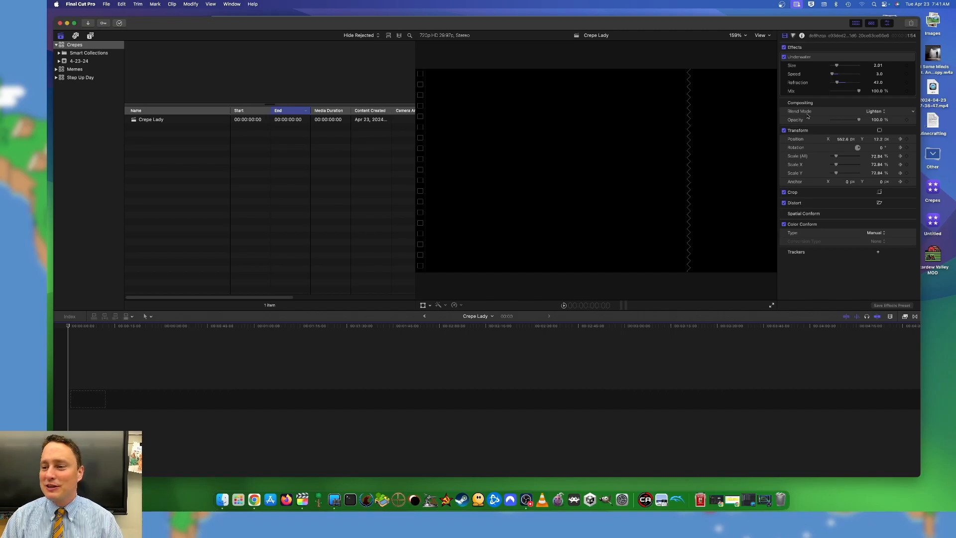
- Open the Crepe Lady folder on the desktop and place its window over the editor with the library list visible
click(929, 155)
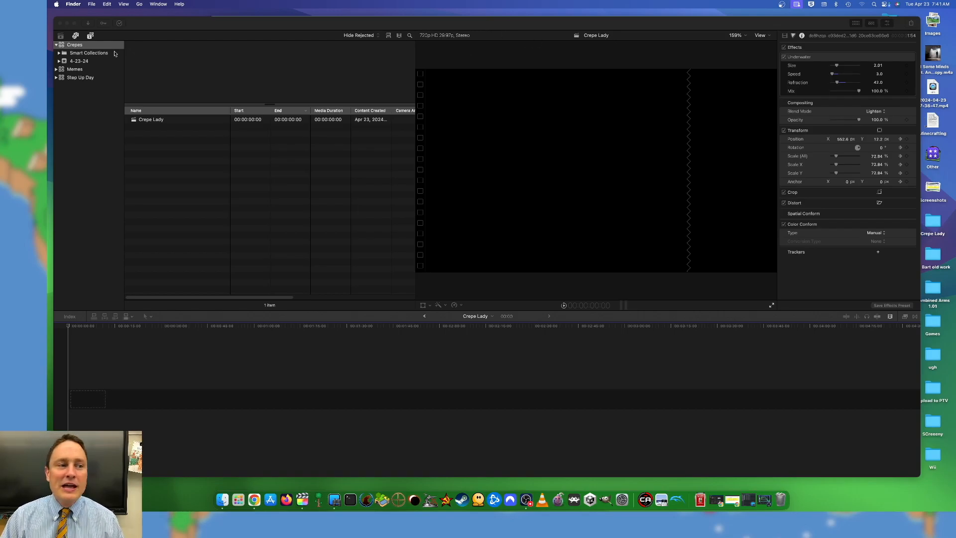
drag(200, 25, 194, 20)
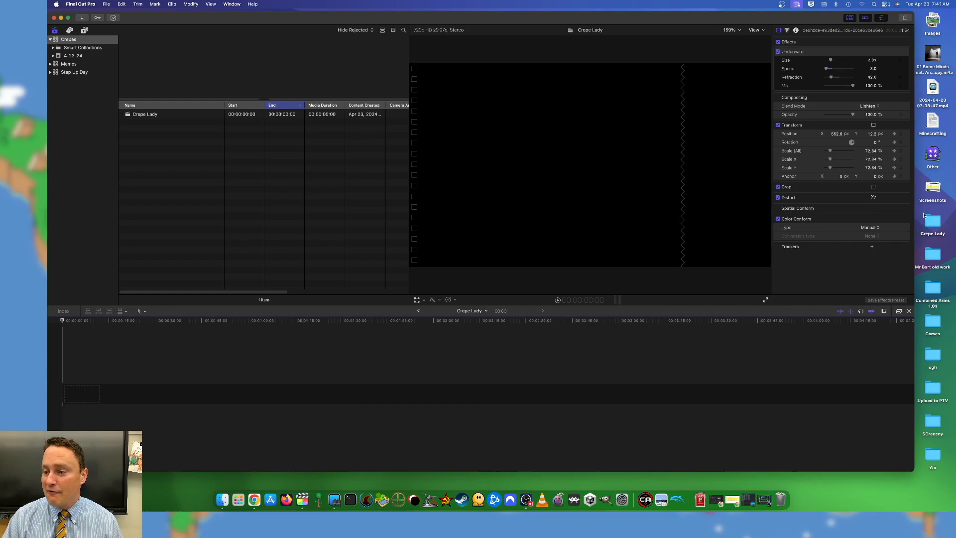
double_click(940, 223)
drag(601, 328, 642, 133)
drag(604, 208, 587, 149)
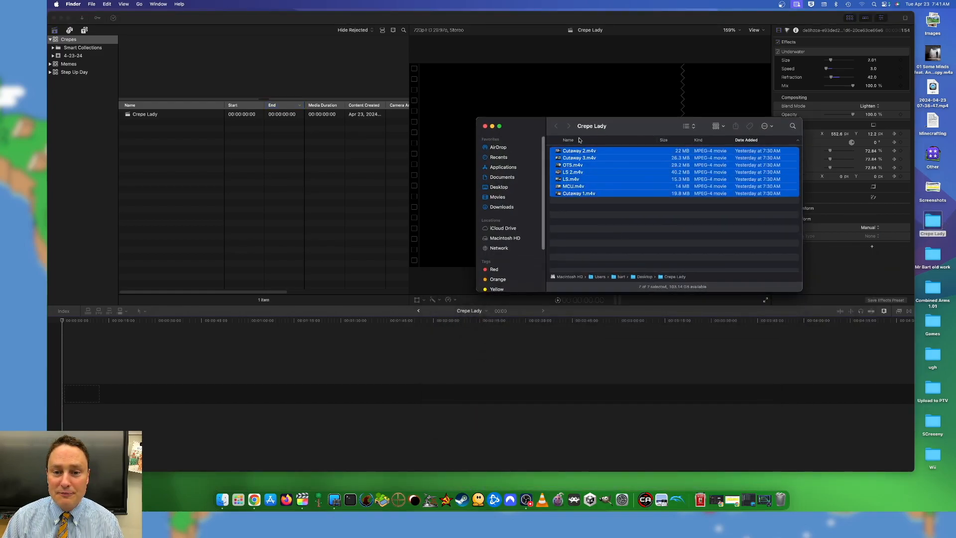
mouse_move(508, 23)
mouse_down()
mouse_move(529, 21)
mouse_move(520, 28)
mouse_up()
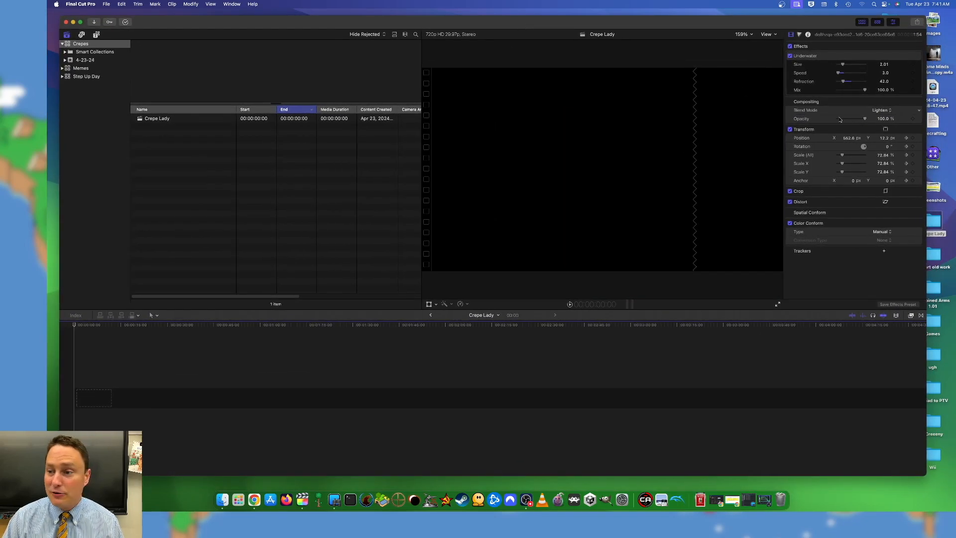
click(935, 220)
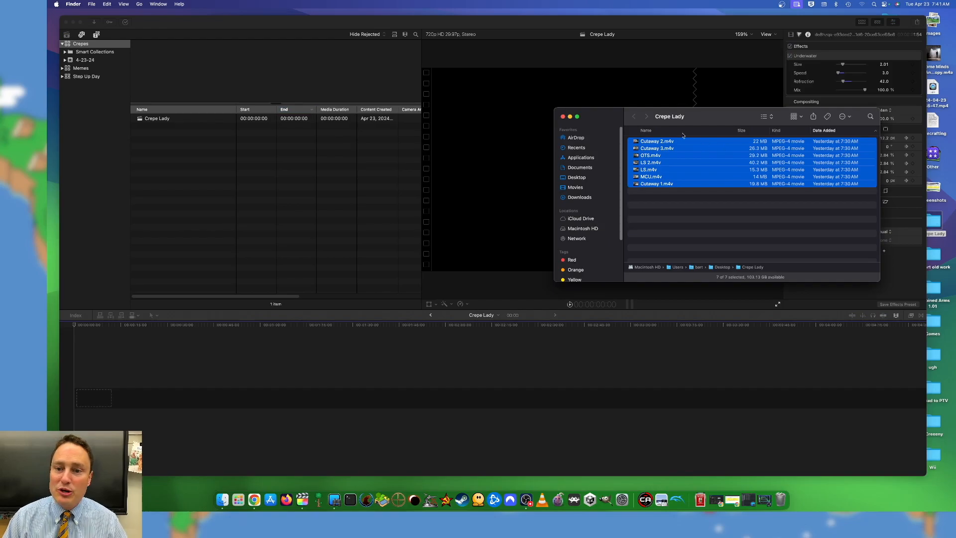
drag(597, 115, 617, 140)
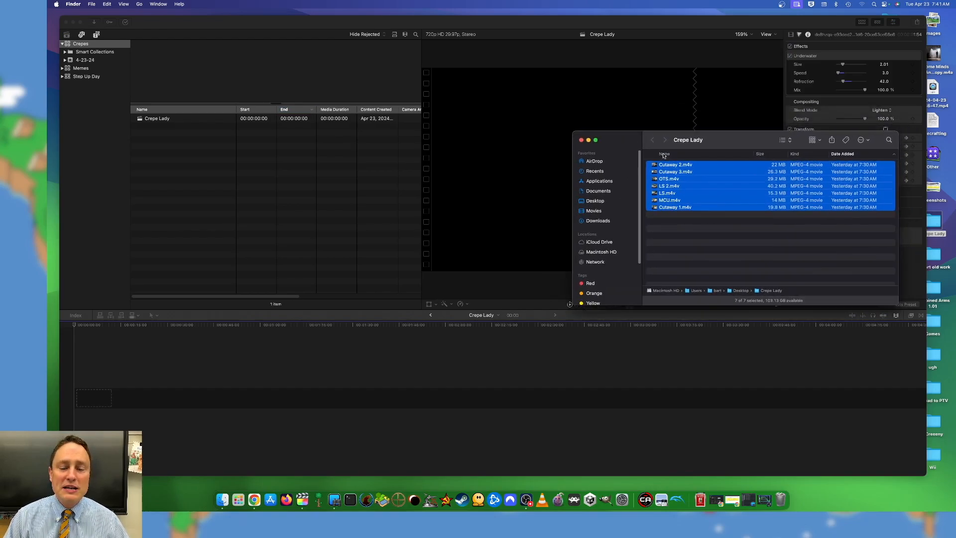
- Select all seven clips in the Crepe Lady folder and try to bring them into the 4-23-24 event
click(696, 229)
click(688, 208)
key(shift+Up)
key(shift+Up)
key(shift+Up)
key(shift+Up)
key(shift+Up)
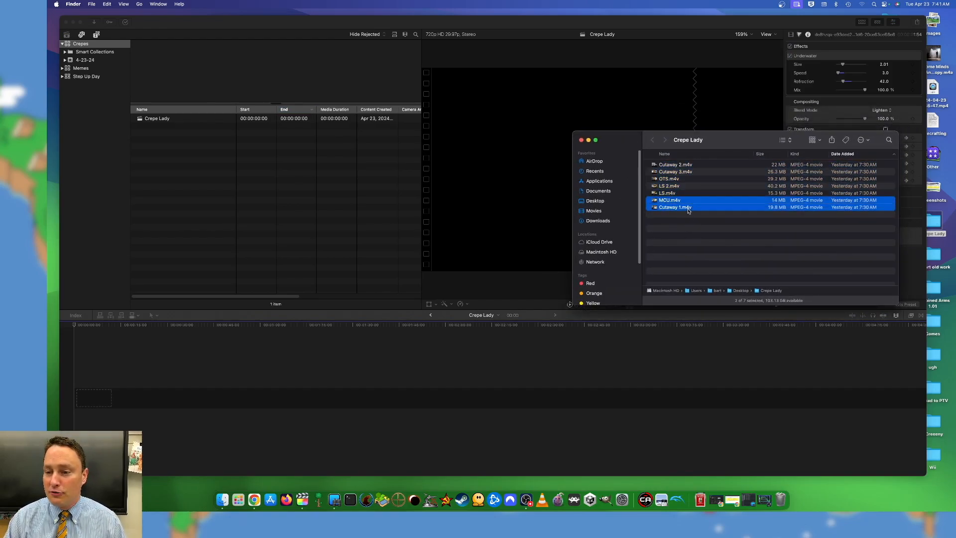
key(shift+Up)
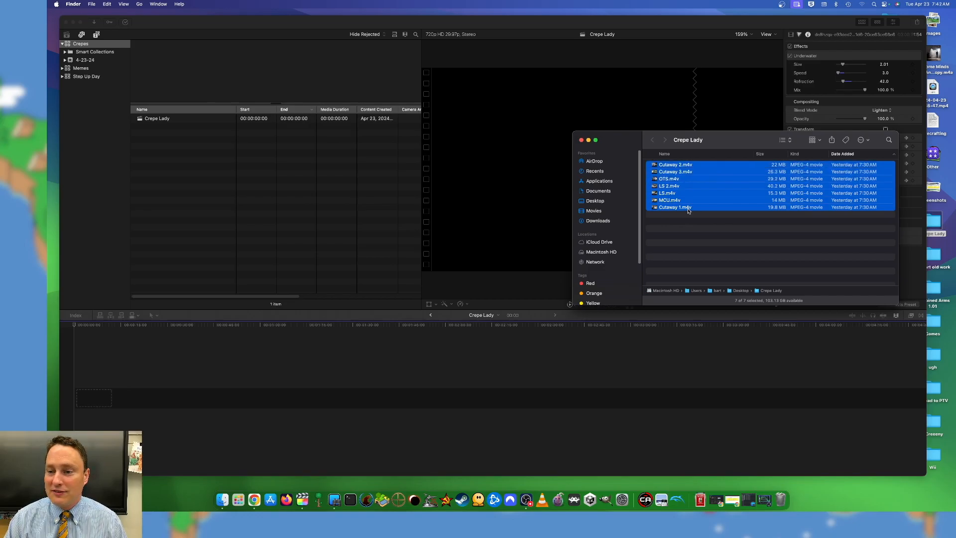
click(698, 251)
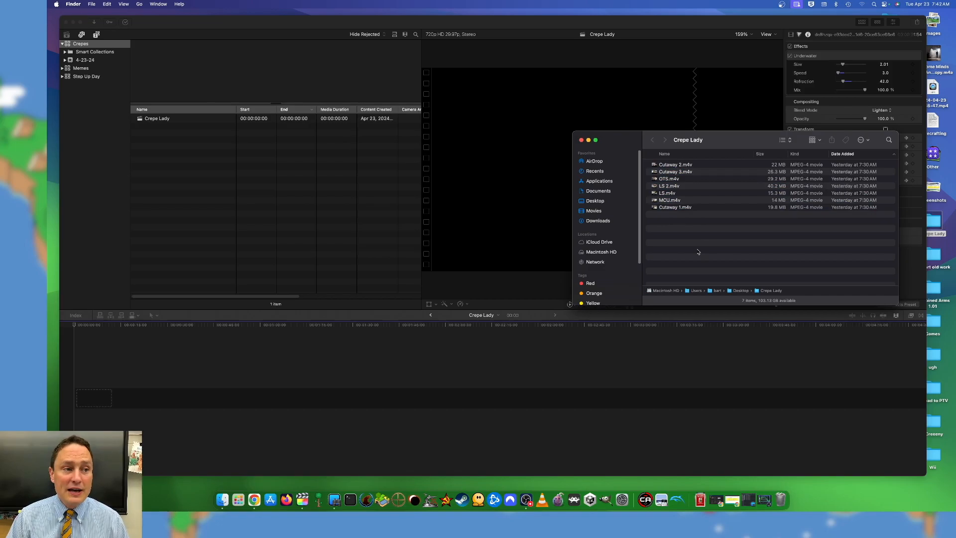
drag(717, 241, 85, 64)
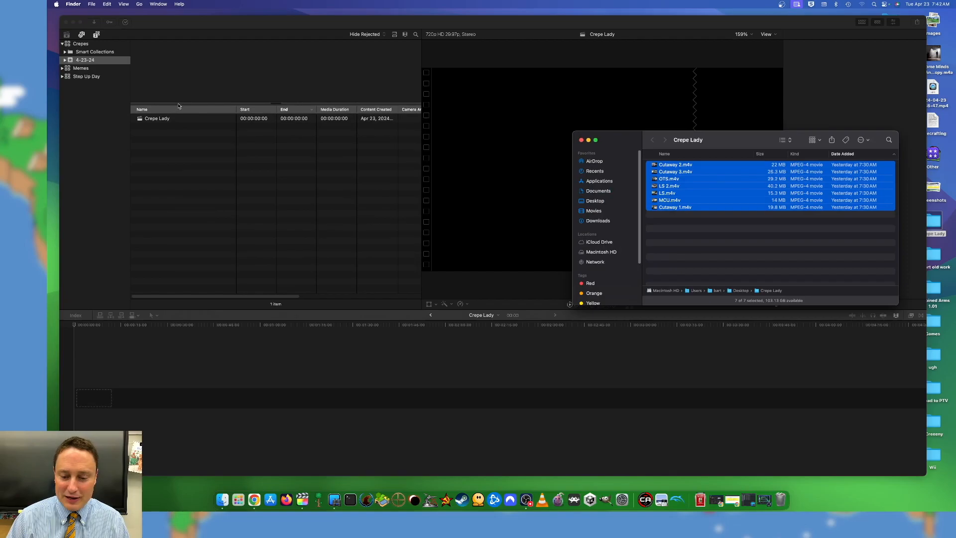
- Check the OBS recording window, return to Final Cut Pro and compare the Memes library with the 4-23-24 event
click(766, 500)
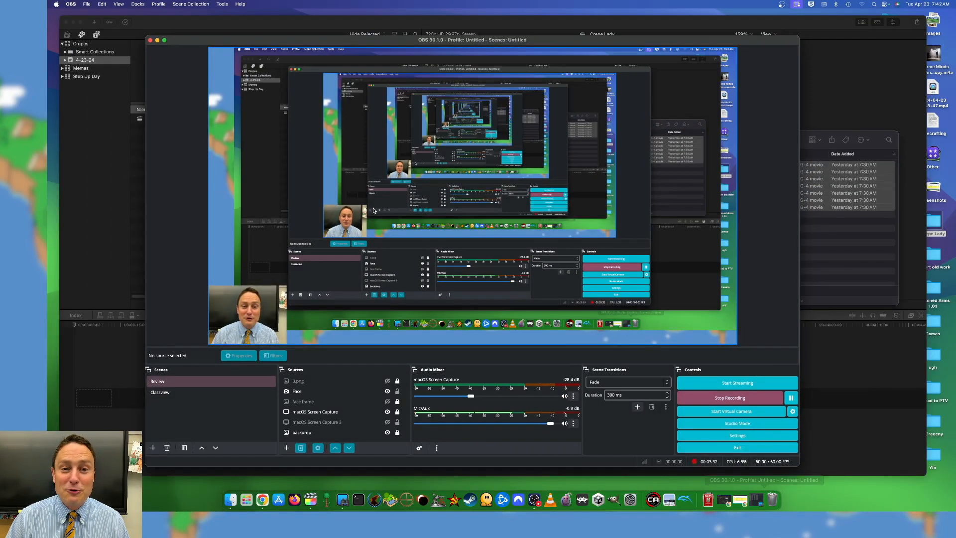
click(157, 40)
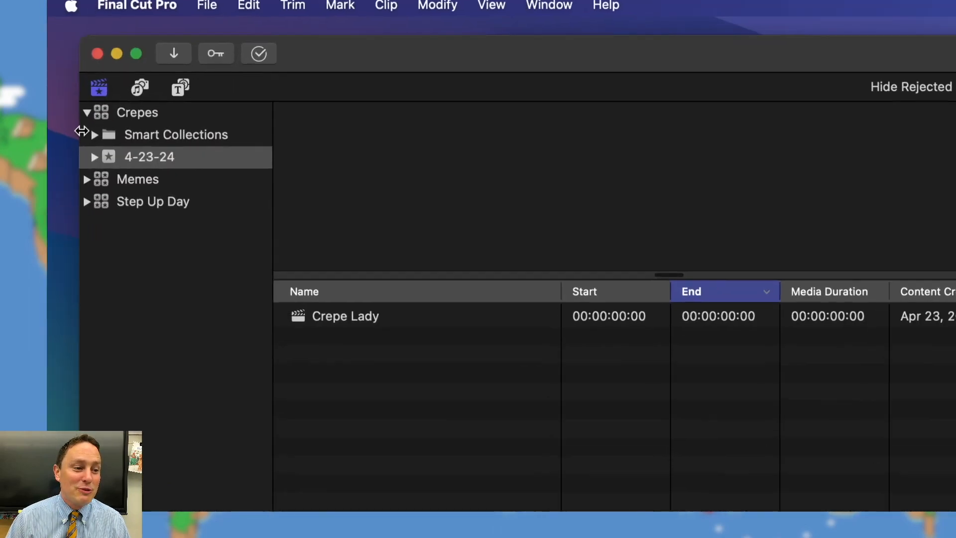
click(145, 163)
click(204, 182)
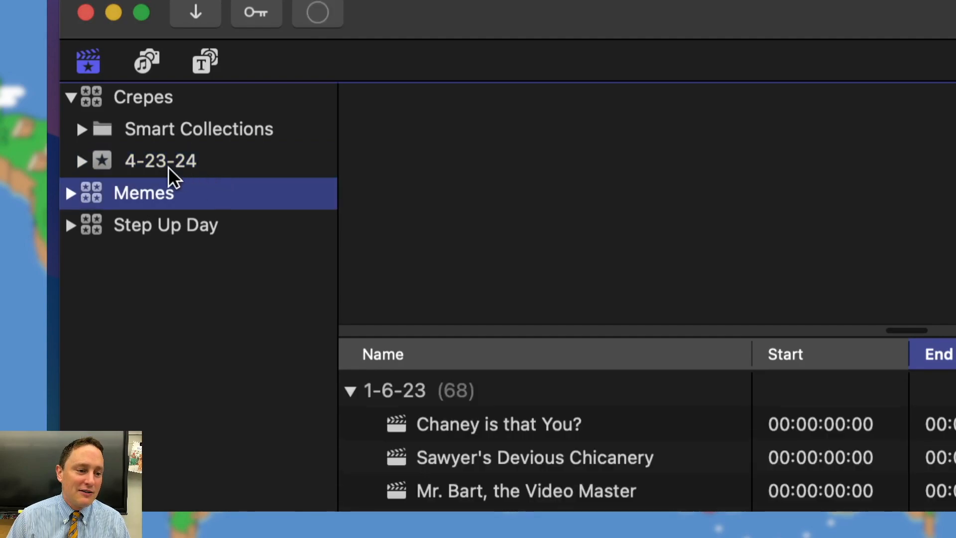
click(197, 167)
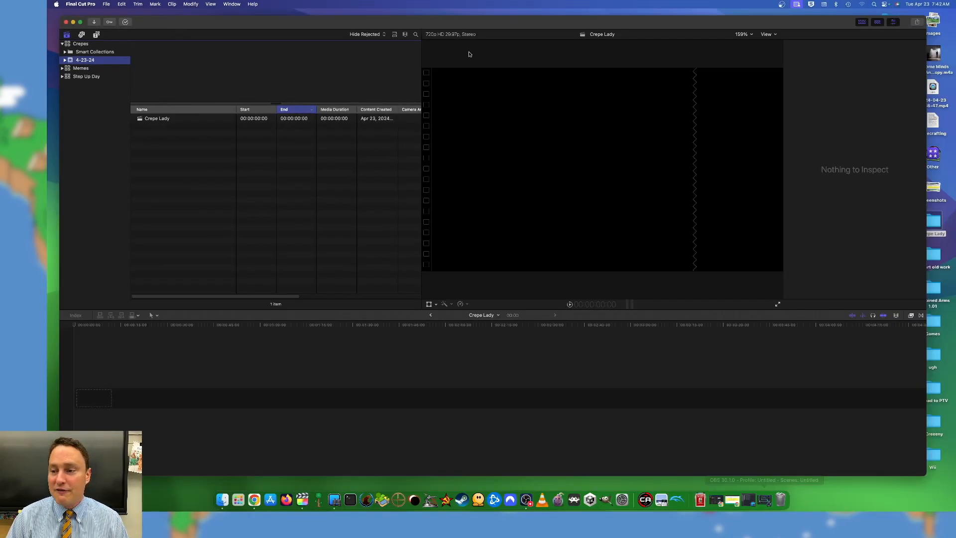
- Reopen the Crepe Lady folder and try out the event, clip browser and timeline as destinations for its seven clips
double_click(931, 223)
drag(676, 200, 188, 72)
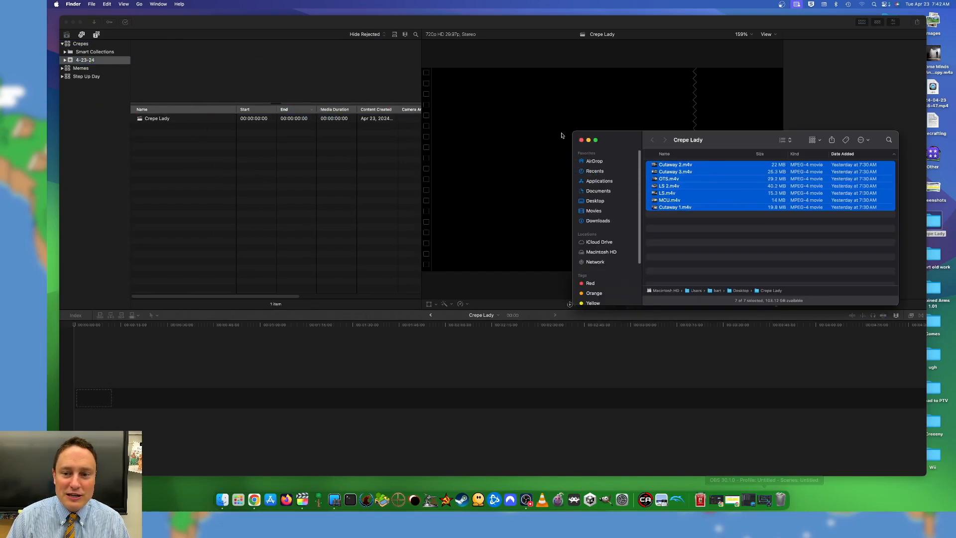
drag(498, 135, 278, 102)
drag(71, 63, 357, 219)
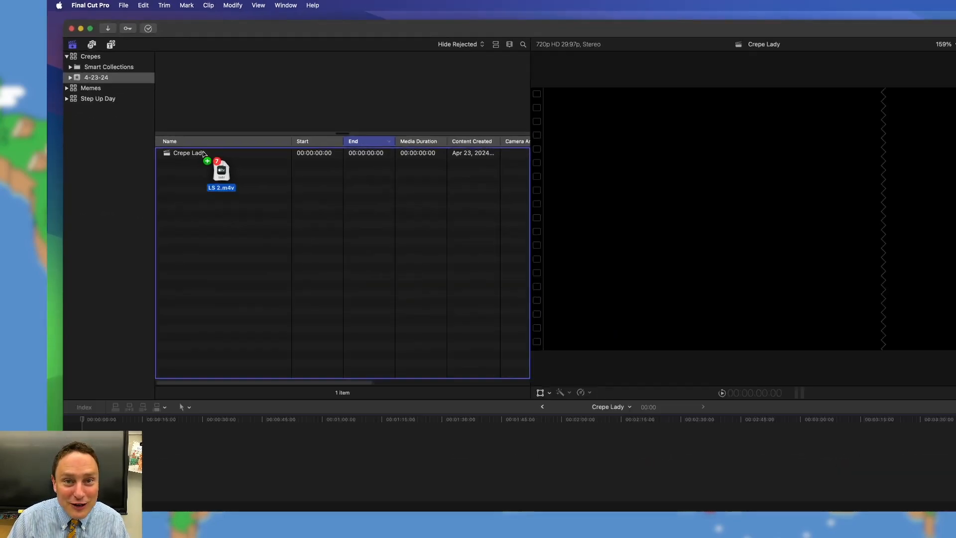
drag(203, 153, 219, 423)
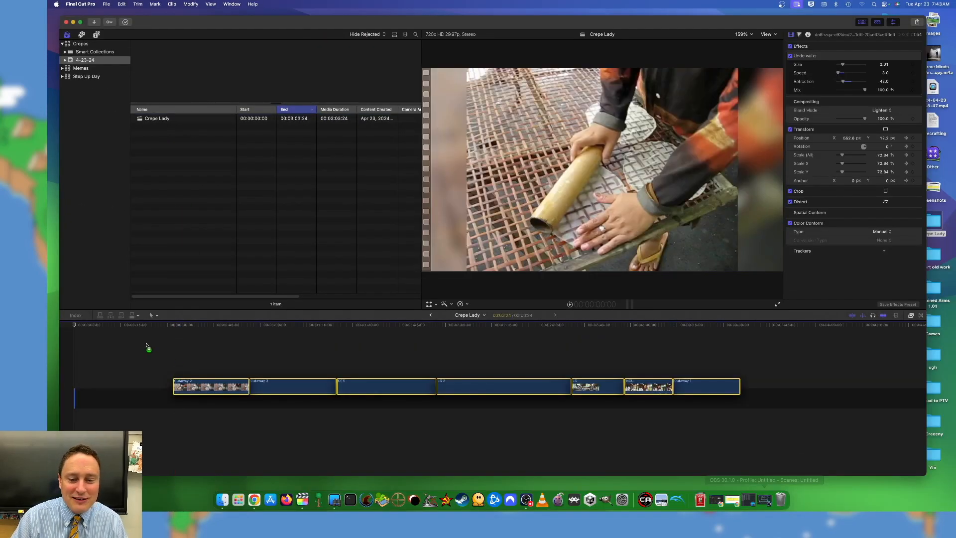
drag(146, 344, 934, 228)
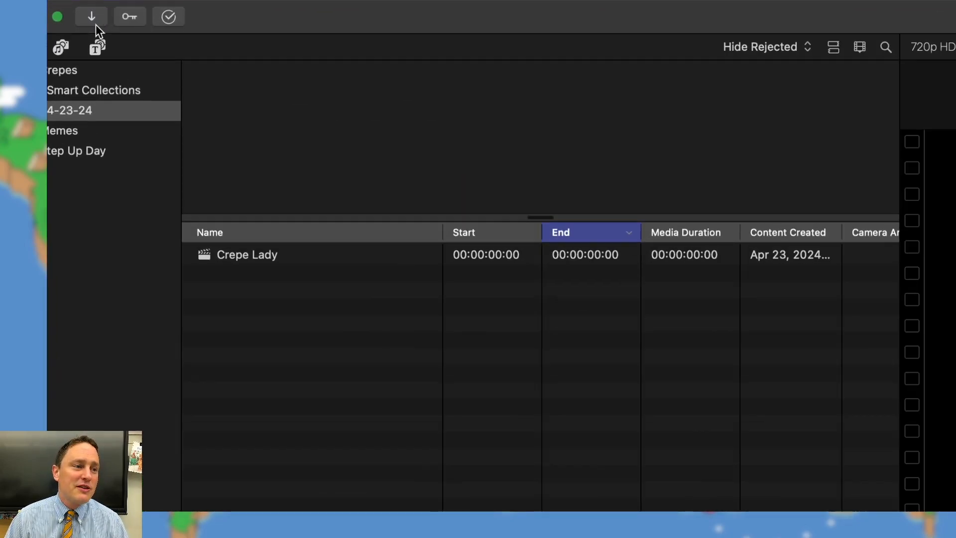
- Open media import for the 4-23-24 event and list the Desktop contents sorted by name
click(91, 17)
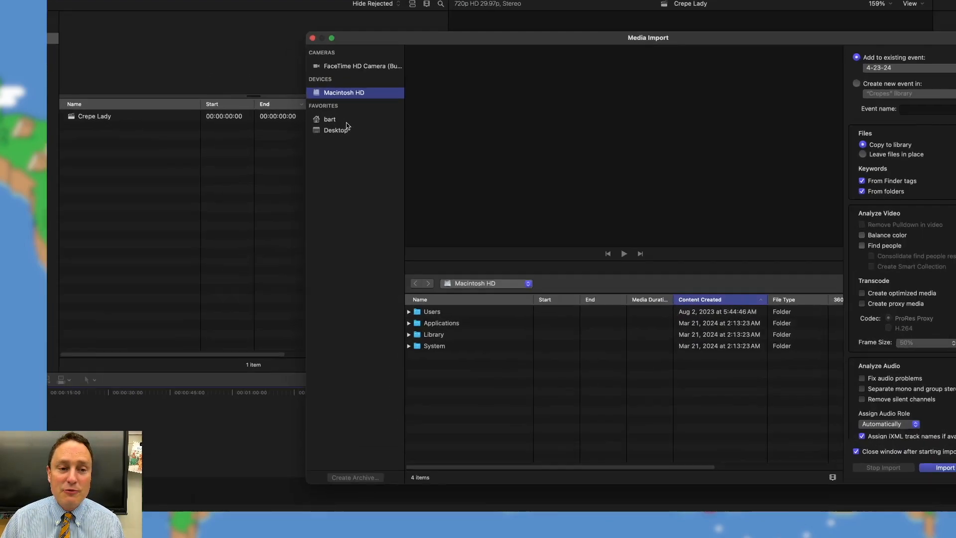
click(337, 129)
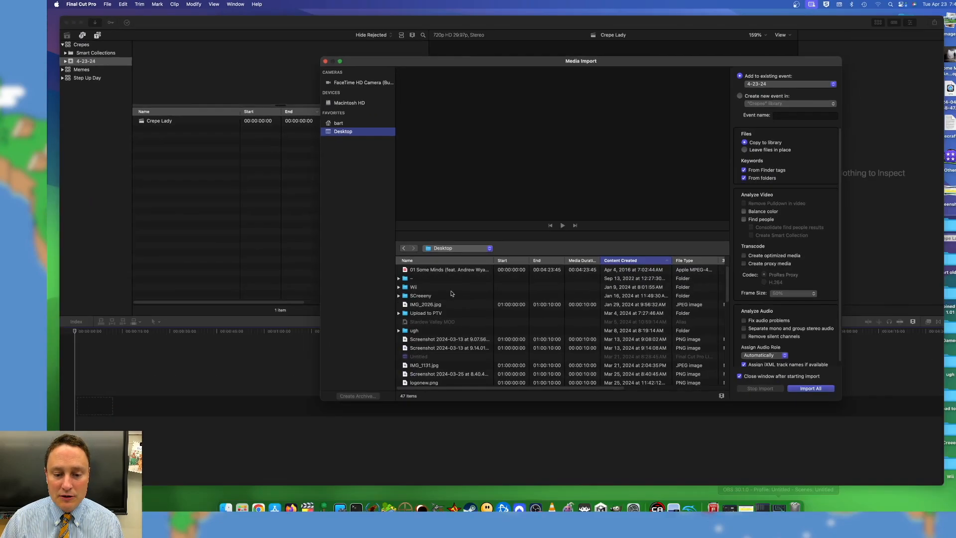
scroll(438, 282, down, 3)
scroll(455, 318, up, 3)
click(467, 255)
scroll(471, 273, down, 2)
scroll(471, 271, up, 2)
click(462, 255)
click(462, 255)
scroll(455, 282, down, 3)
scroll(456, 282, down, 3)
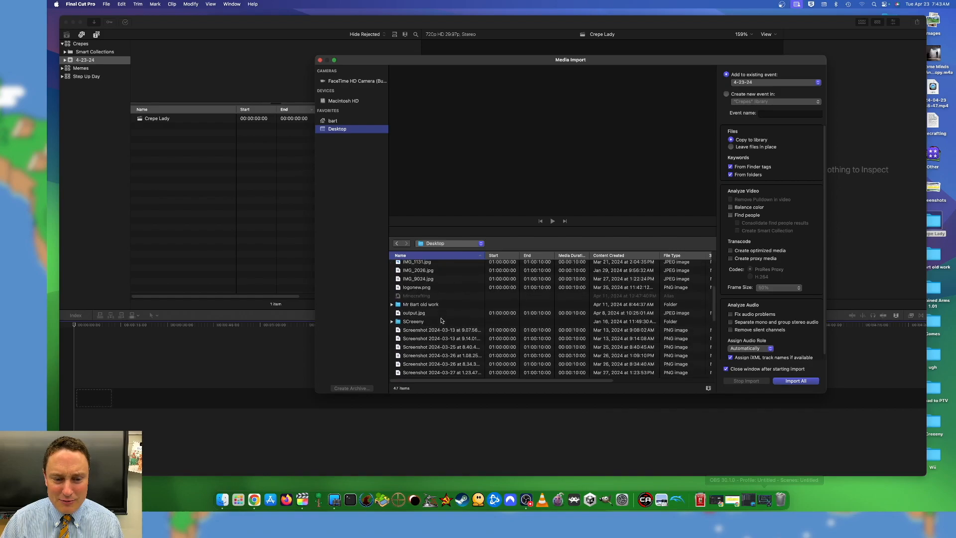
- Import all seven clips from the Crepe Lady folder on the Desktop into the 4-23-24 event
scroll(454, 278, up, 6)
click(427, 317)
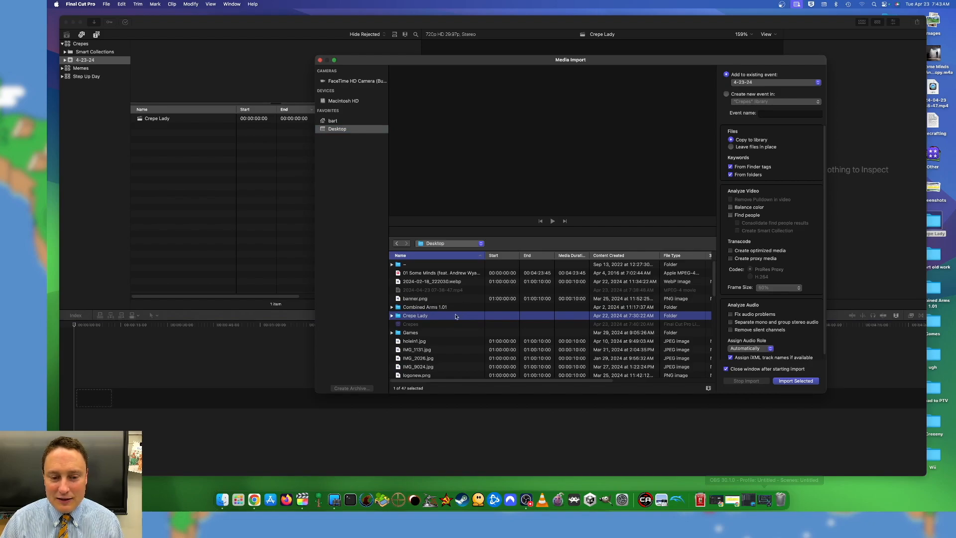
double_click(426, 317)
click(437, 306)
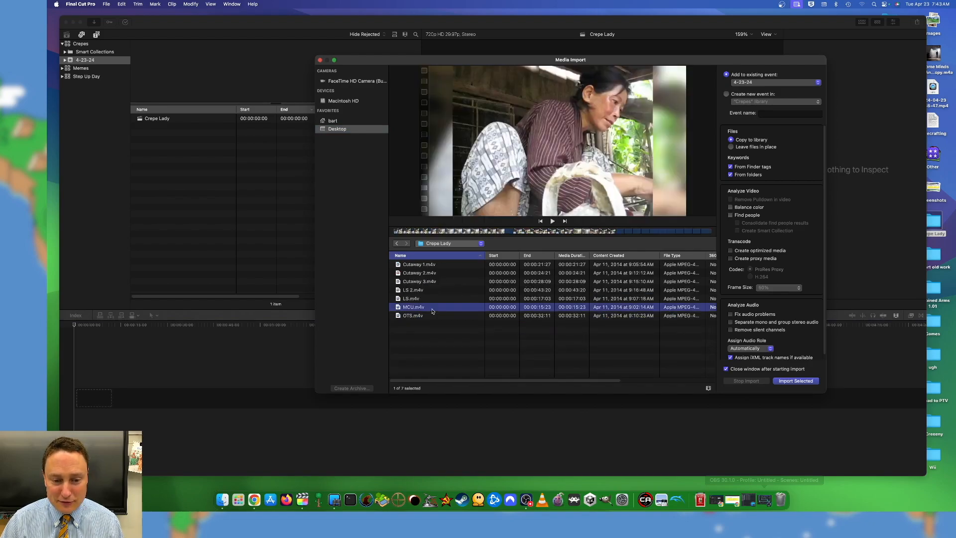
key(super+a)
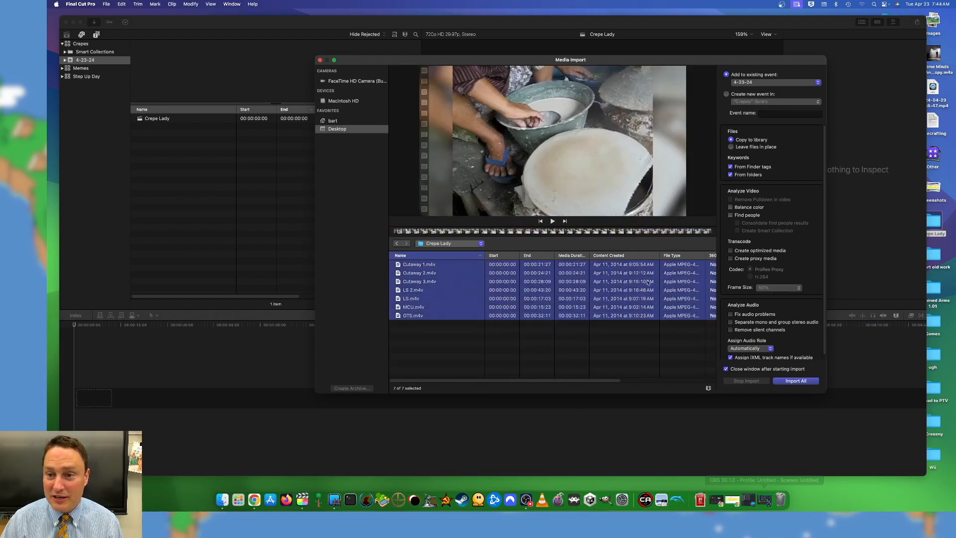
click(786, 382)
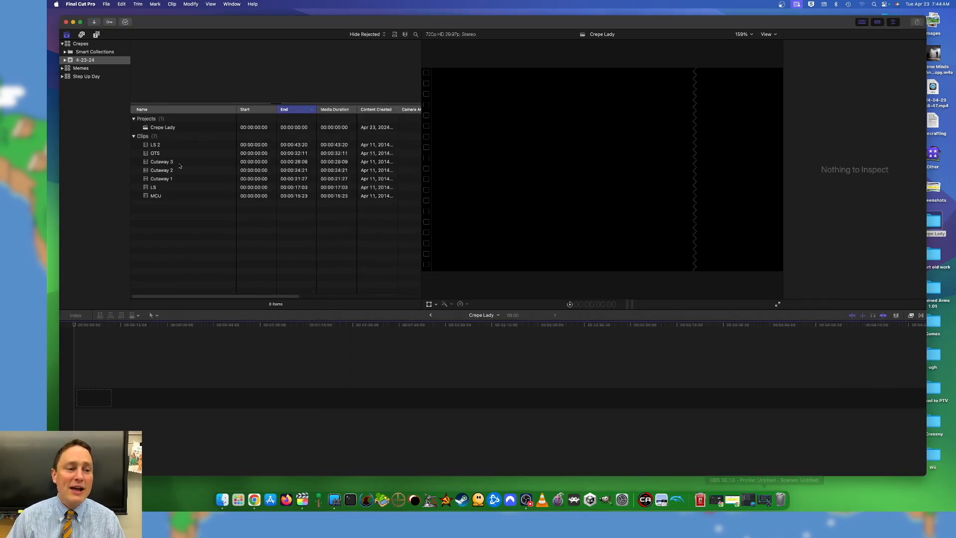
- Preview Cutaway 3 and its neighbouring clips by stepping up and down the imported clip list
click(178, 163)
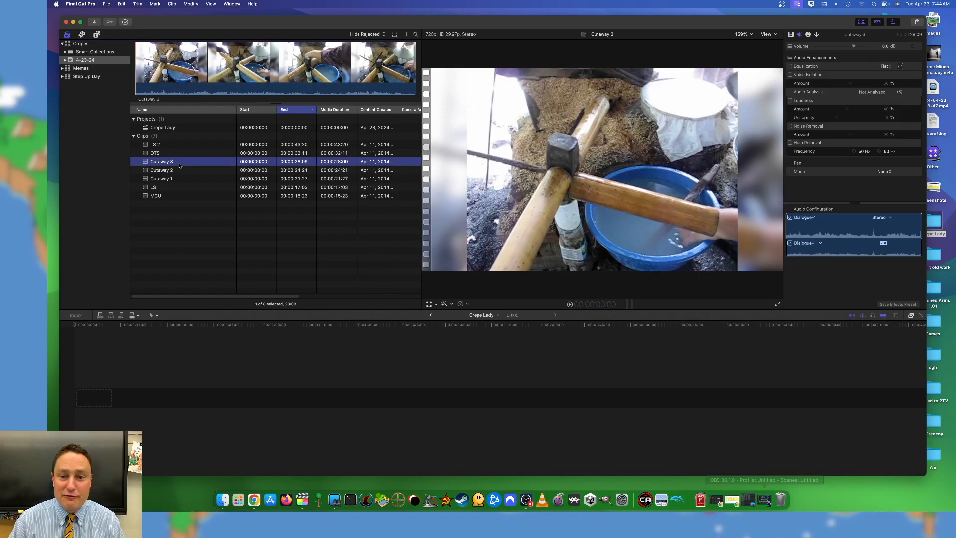
key(Up)
key(Up)
key(Down)
key(Down)
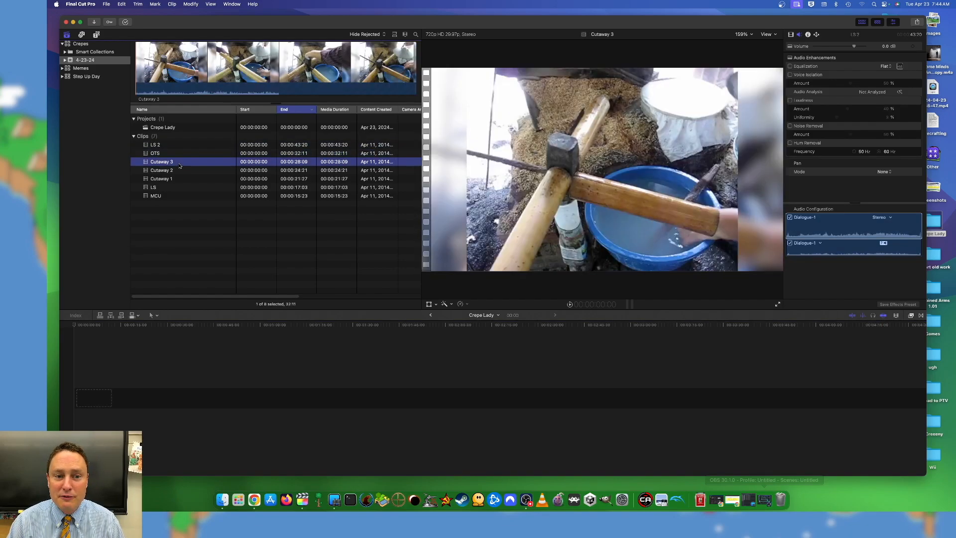
key(Down)
key(Down)
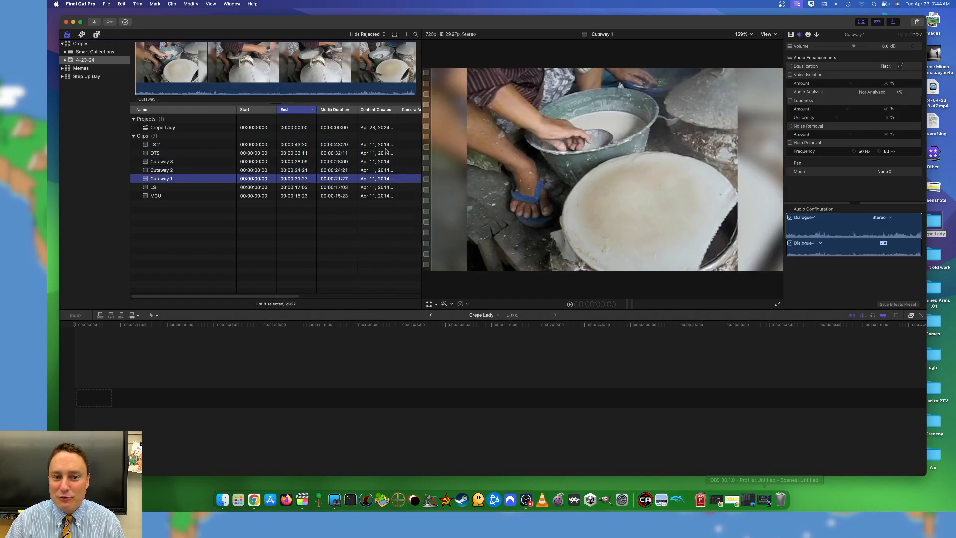
- Preview the OTS, Cutaway 3 and MCU clips, and select all seven clips before clearing the selection
click(386, 150)
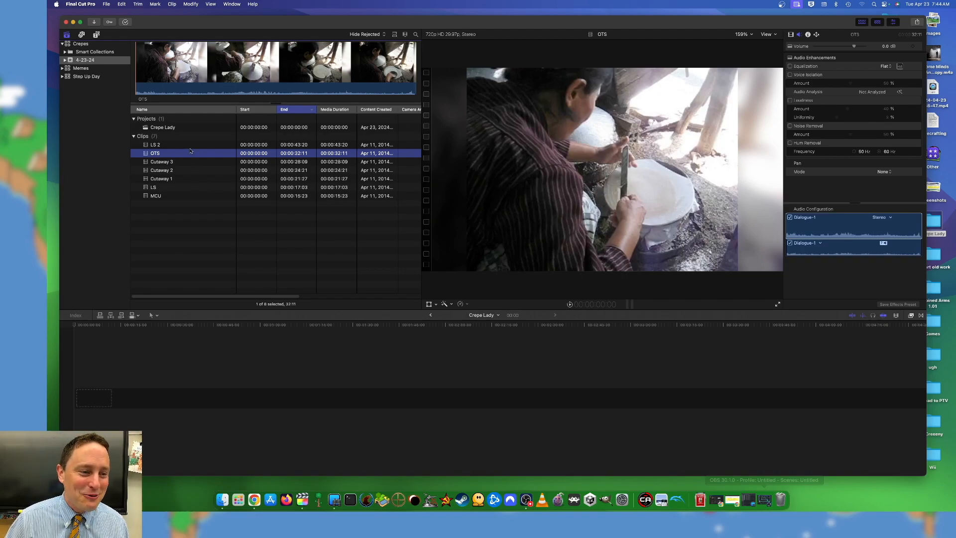
click(183, 163)
click(181, 196)
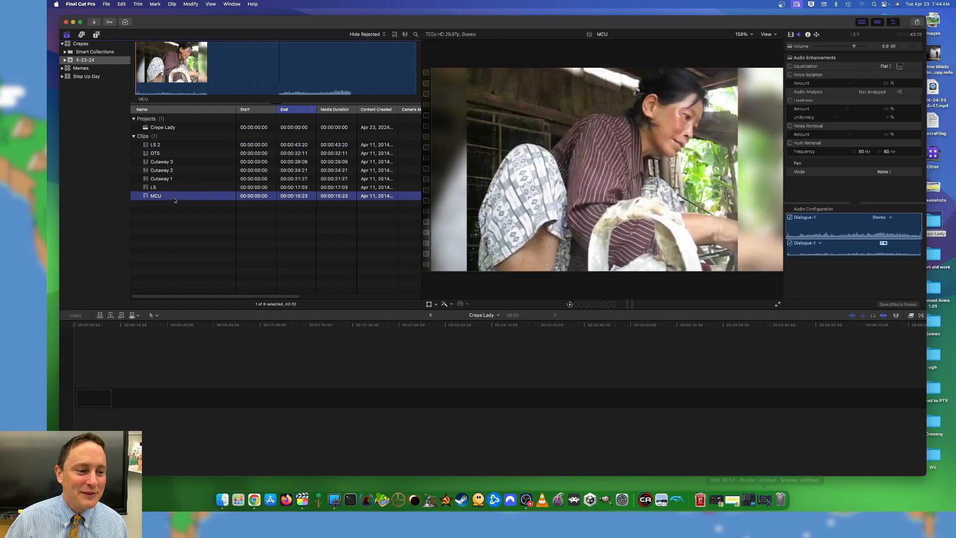
key(super+a)
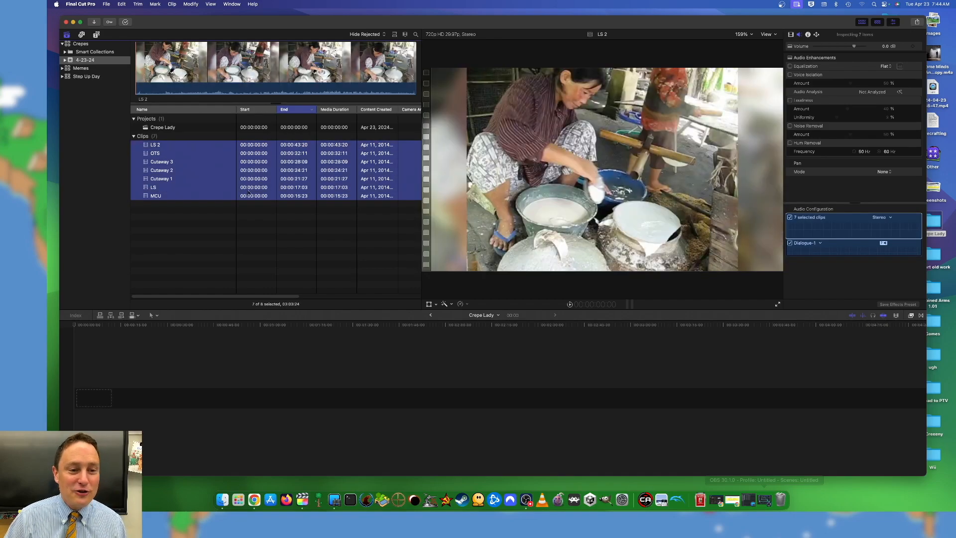
key(shift+super+a)
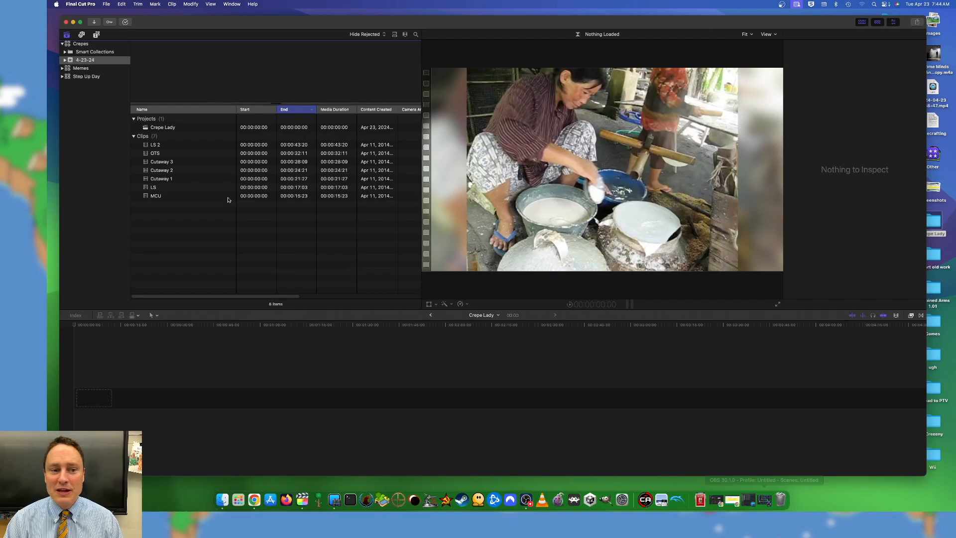
- Skim through the LS 2 and LS long-shot clips in the browser filmstrip
click(193, 161)
click(194, 144)
click(194, 78)
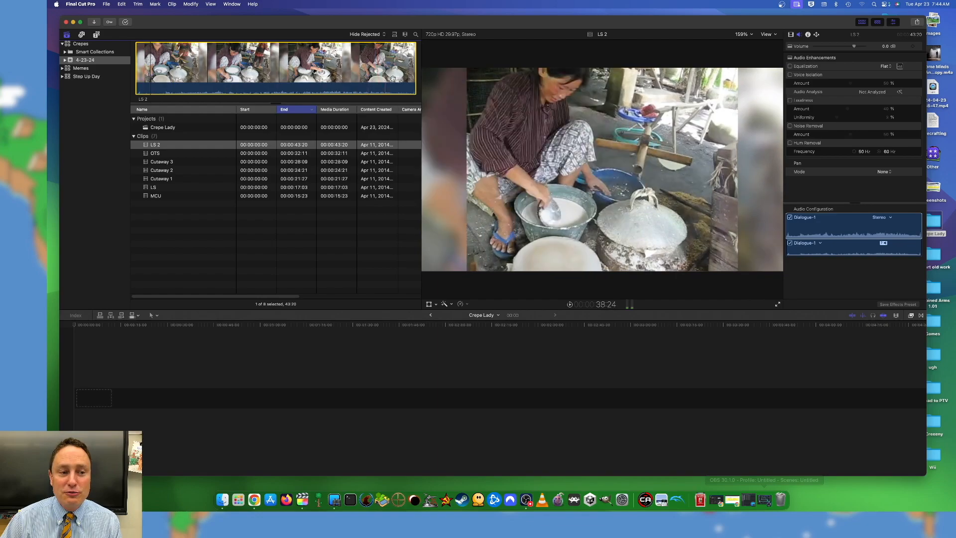
click(224, 186)
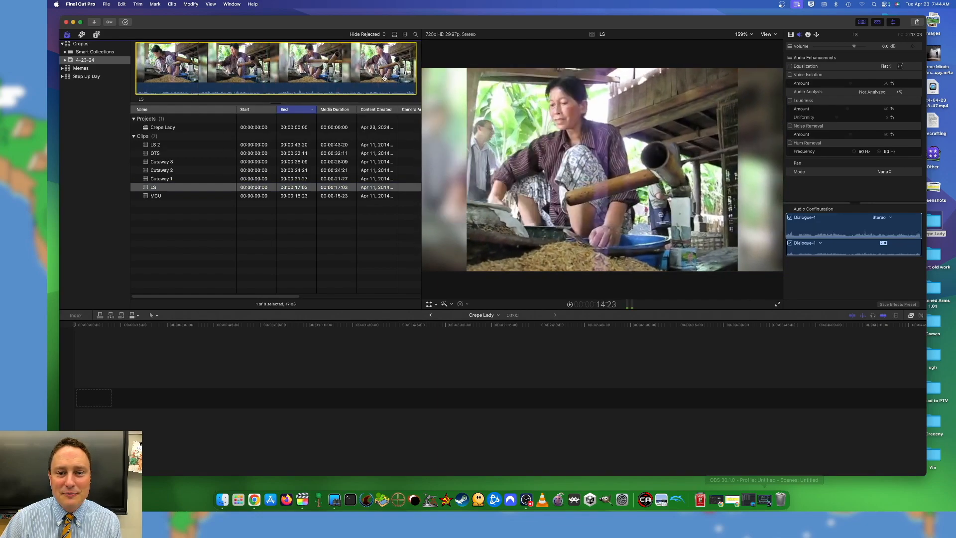
- Compare the Cutaway 1, Cutaway 2 and Cutaway 3 clips in the viewer
click(180, 179)
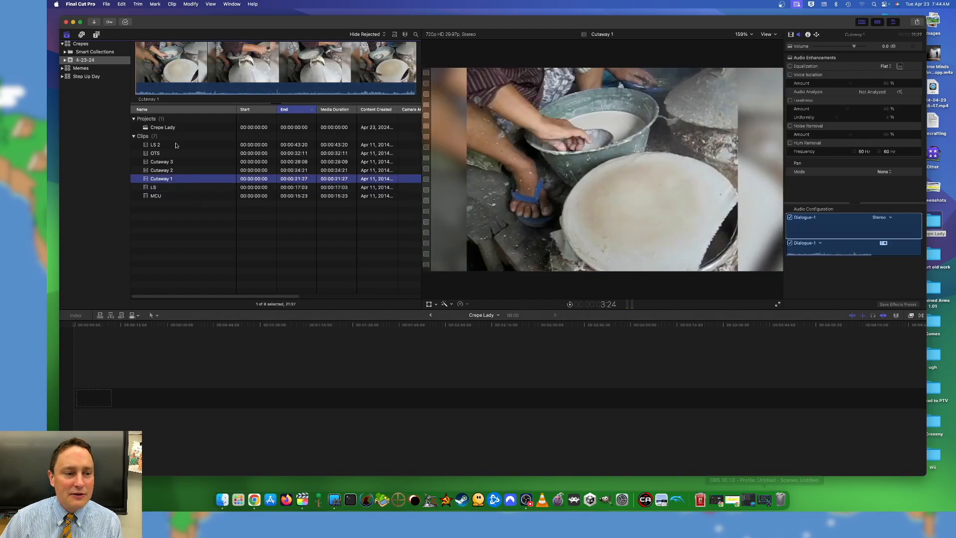
click(165, 171)
click(162, 162)
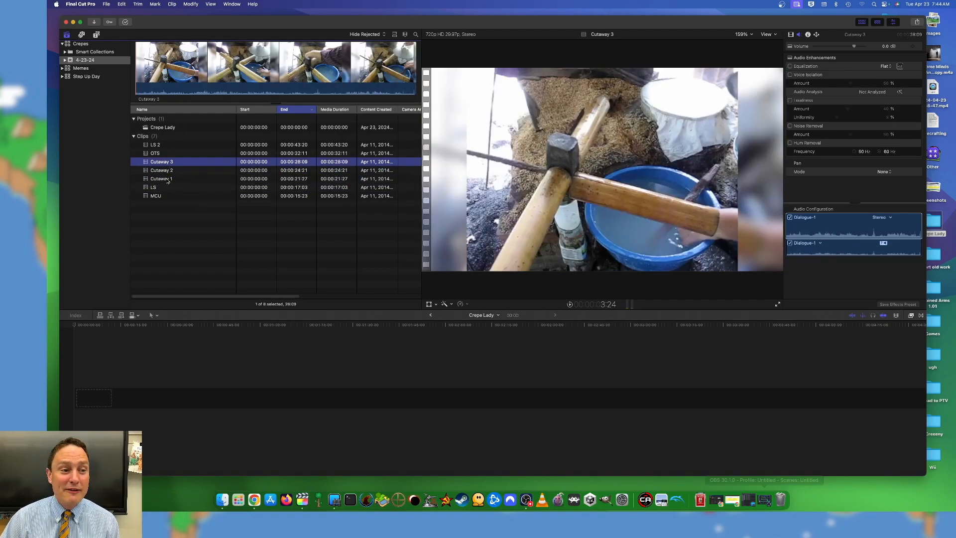
click(160, 172)
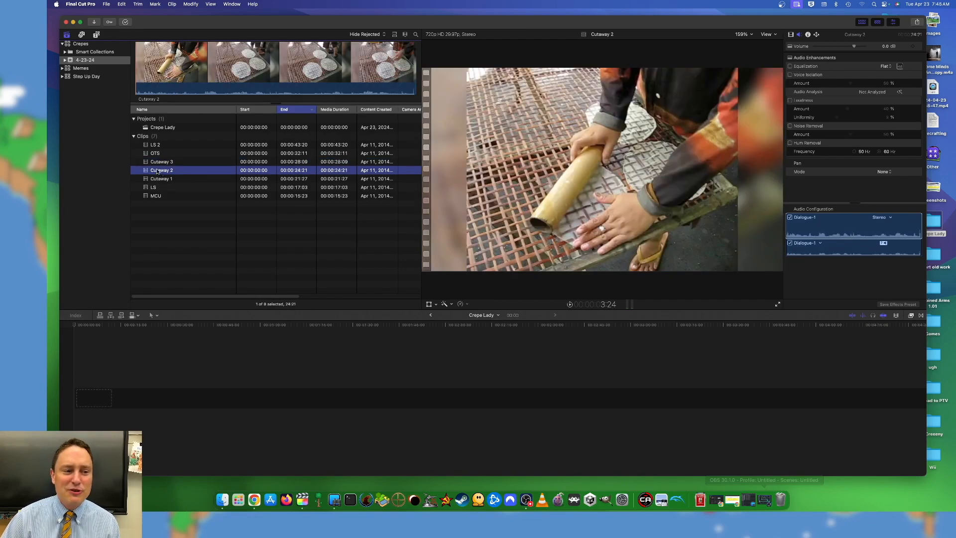
click(154, 162)
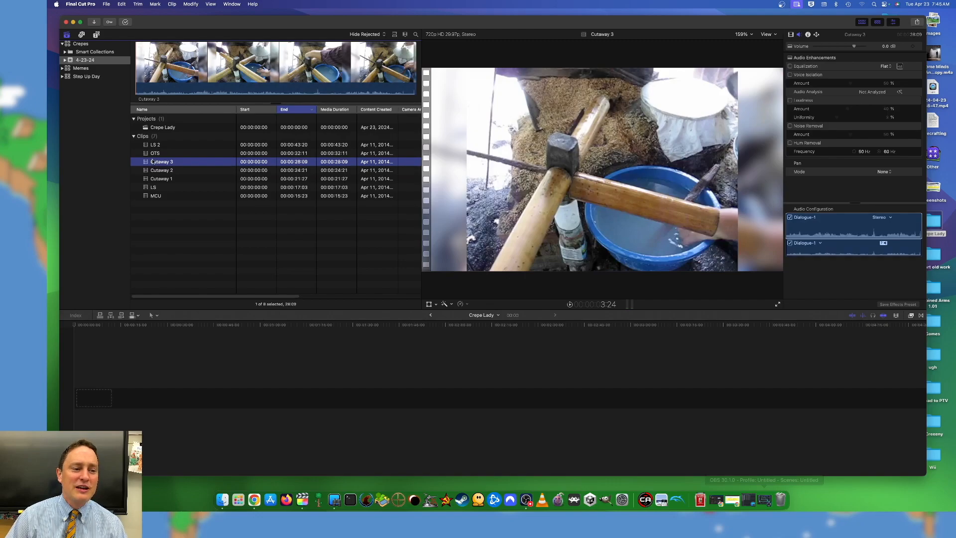
- Skim through the OTS and MCU clips in the browser filmstrip
click(154, 153)
click(261, 78)
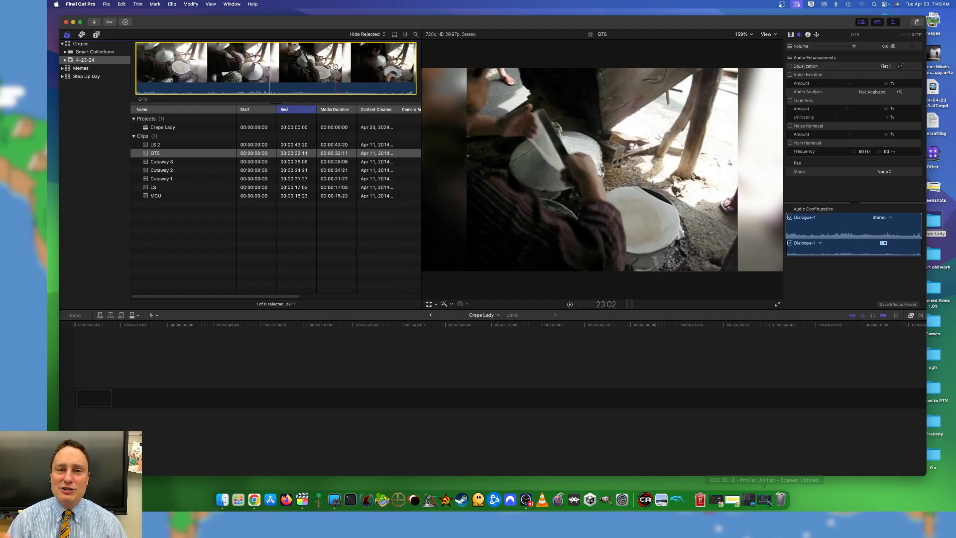
click(163, 197)
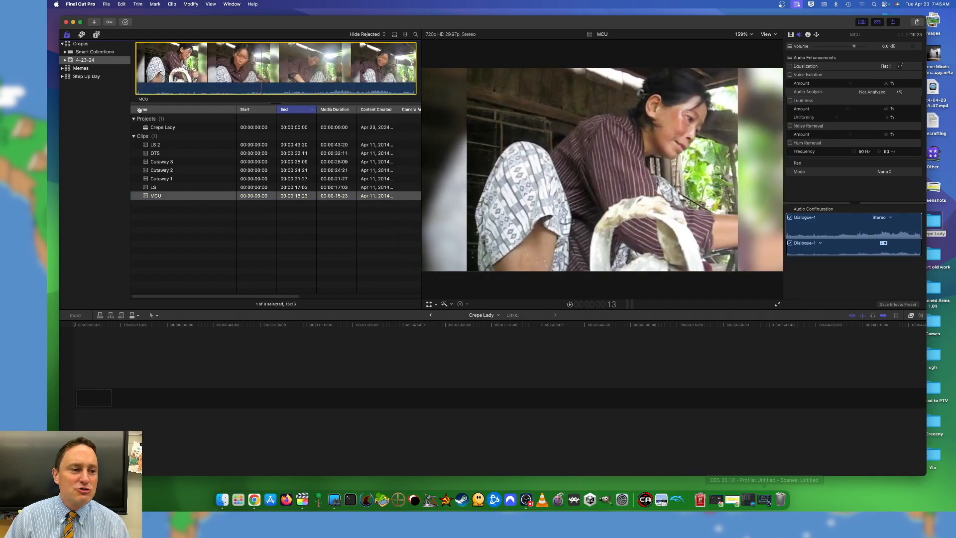
- Add the full LS 2 clip to the start of the Crepe Lady timeline
click(154, 145)
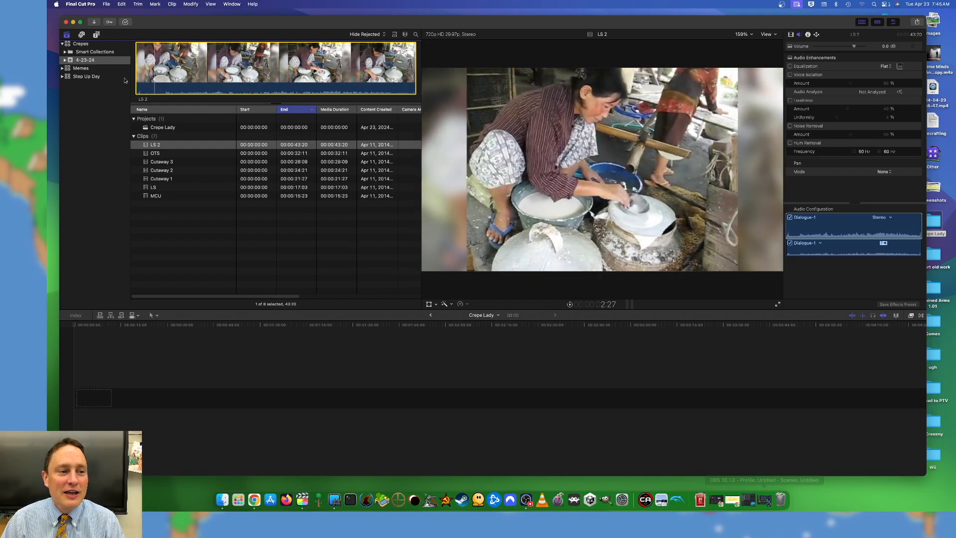
drag(258, 334, 209, 353)
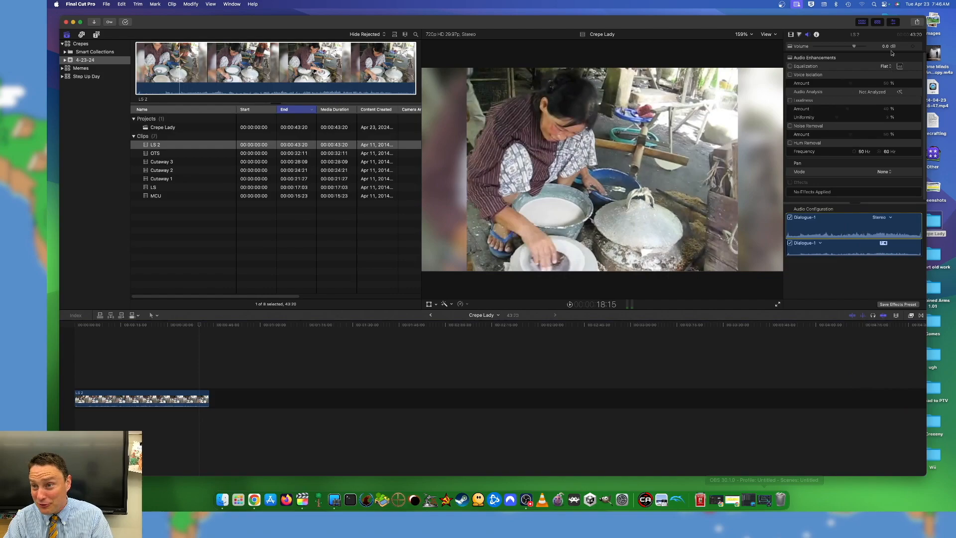
- Hide and restore the inspector, and try the timeline's snapping and skimming toggles while checking the LS 2 clip
click(893, 23)
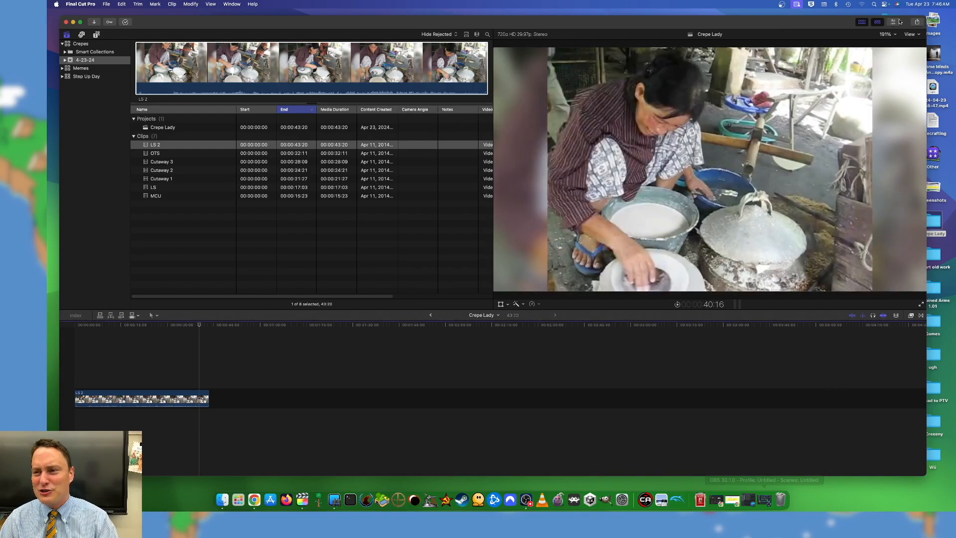
click(894, 22)
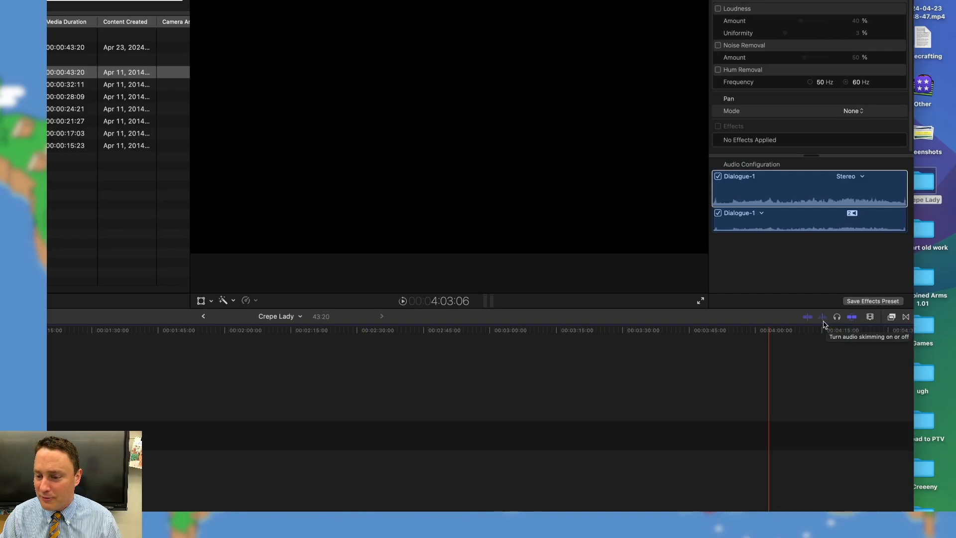
click(851, 317)
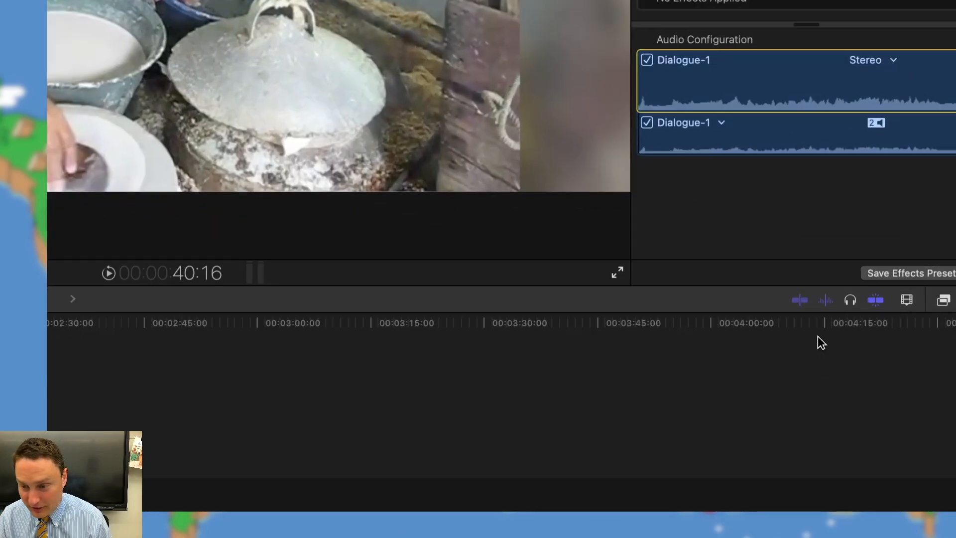
click(875, 300)
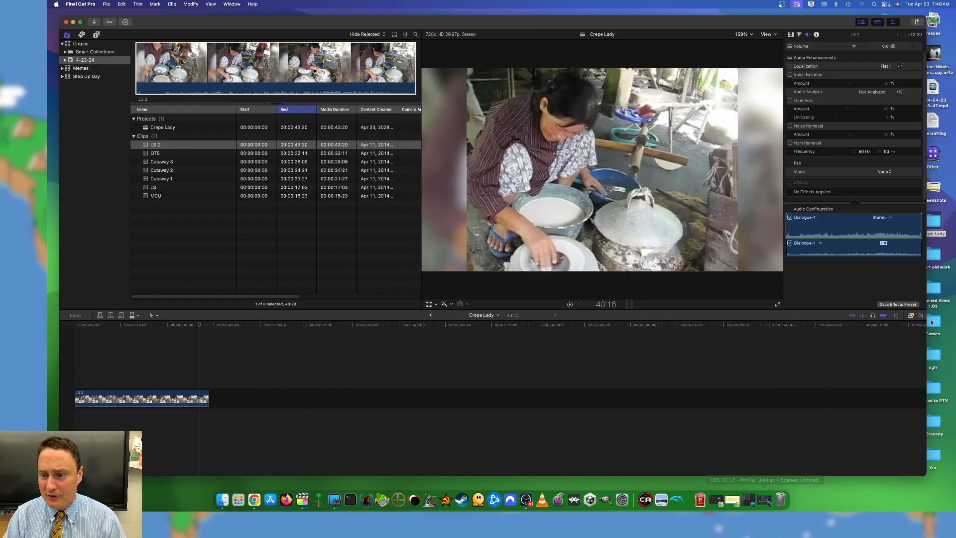
click(333, 89)
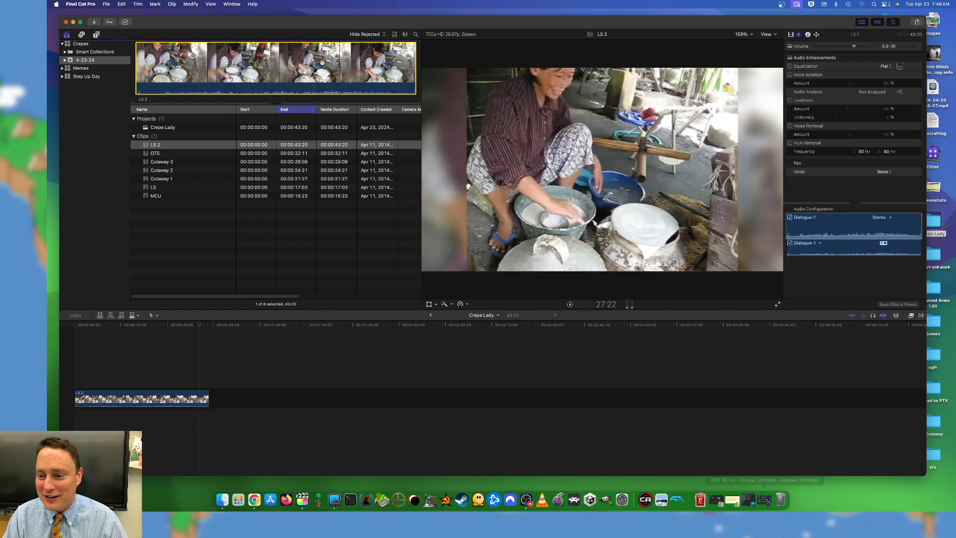
click(852, 316)
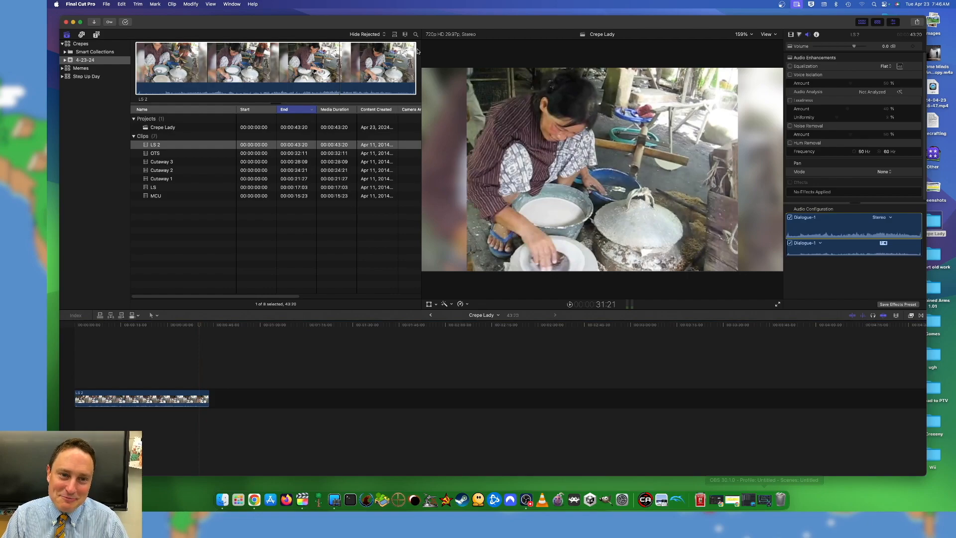
- Switch the clip browser to filmstrip view, expand the filmstrips to show many more frames per clip and look through the footage
click(395, 34)
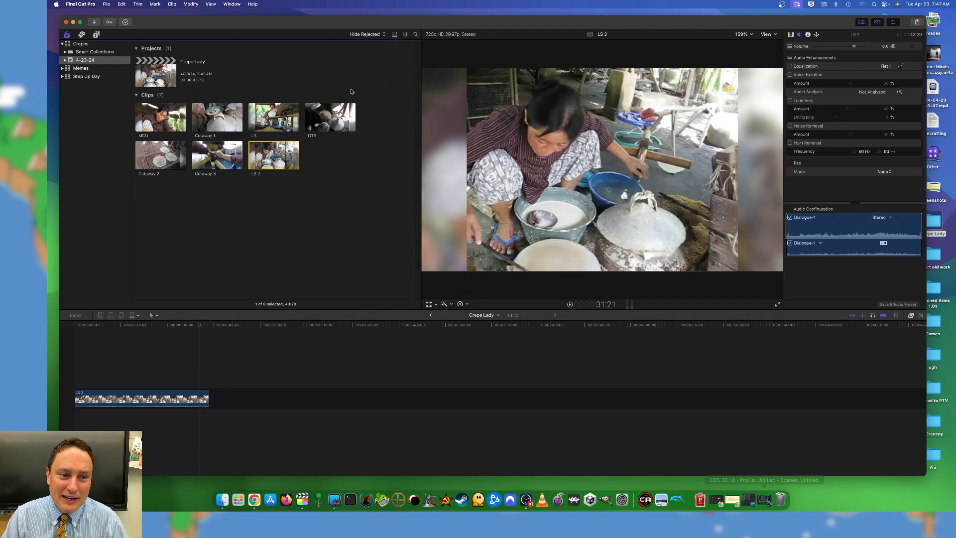
click(405, 35)
drag(383, 64, 465, 68)
click(377, 129)
scroll(342, 185, up, 10)
scroll(344, 183, up, 15)
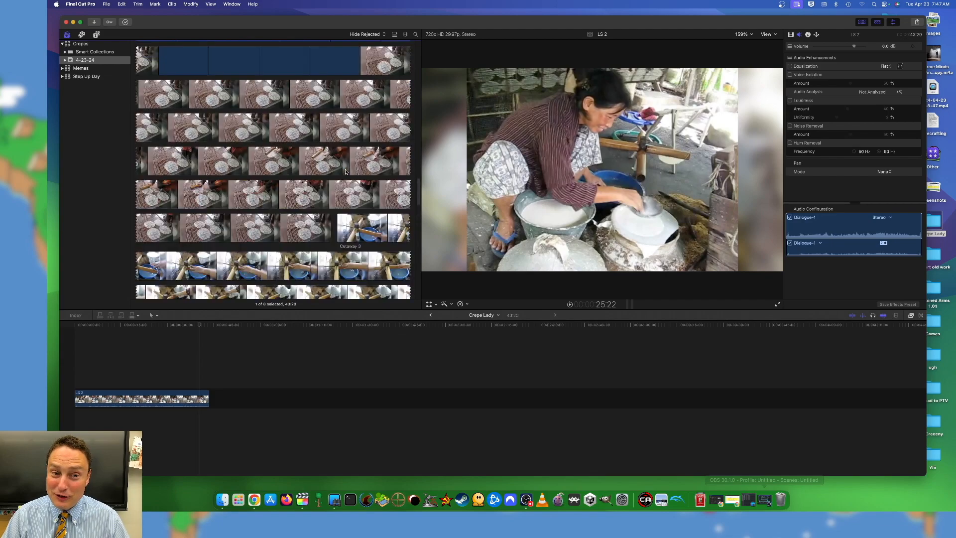
scroll(347, 184, up, 20)
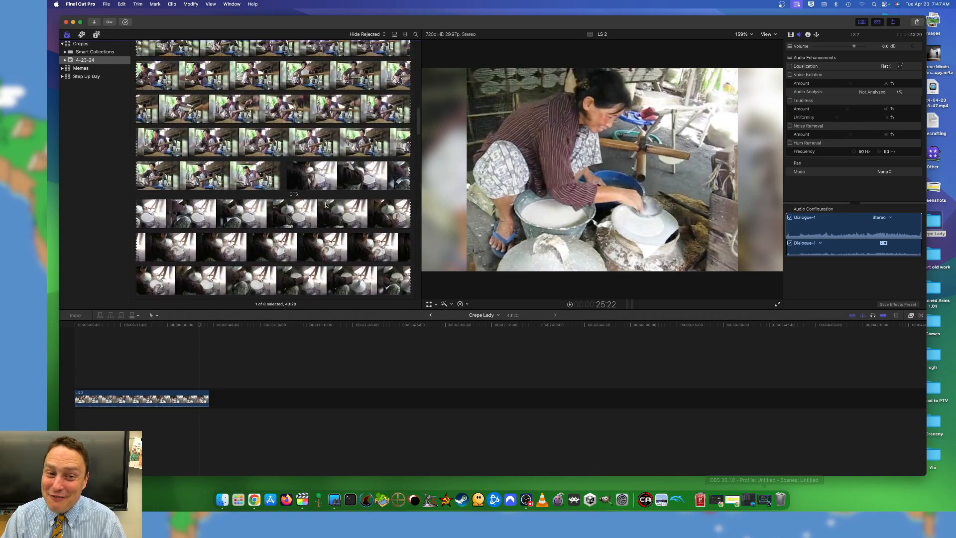
scroll(323, 92, up, 10)
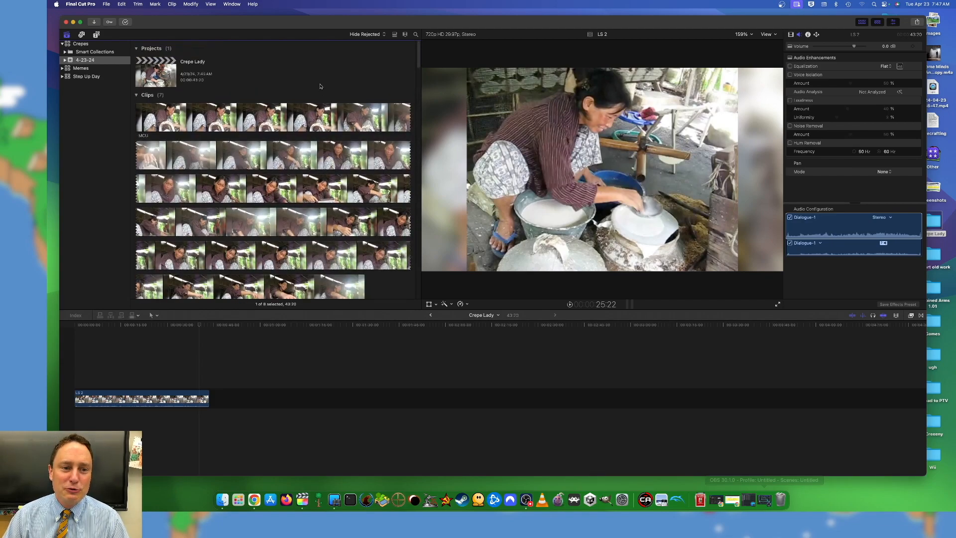
scroll(342, 102, down, 20)
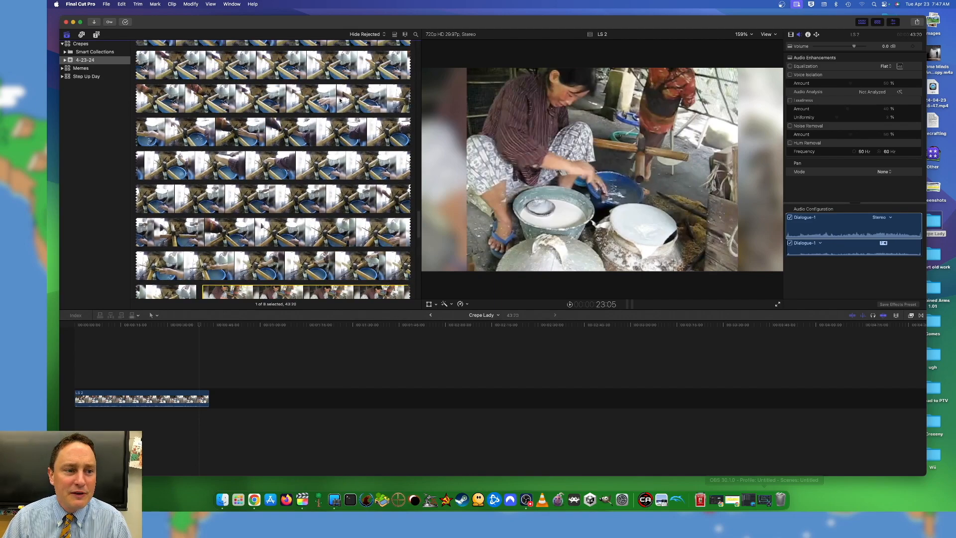
- Set the clip browser's filmstrip duration to 30 s so each clip appears as a compact thumbnail
scroll(341, 102, up, 5)
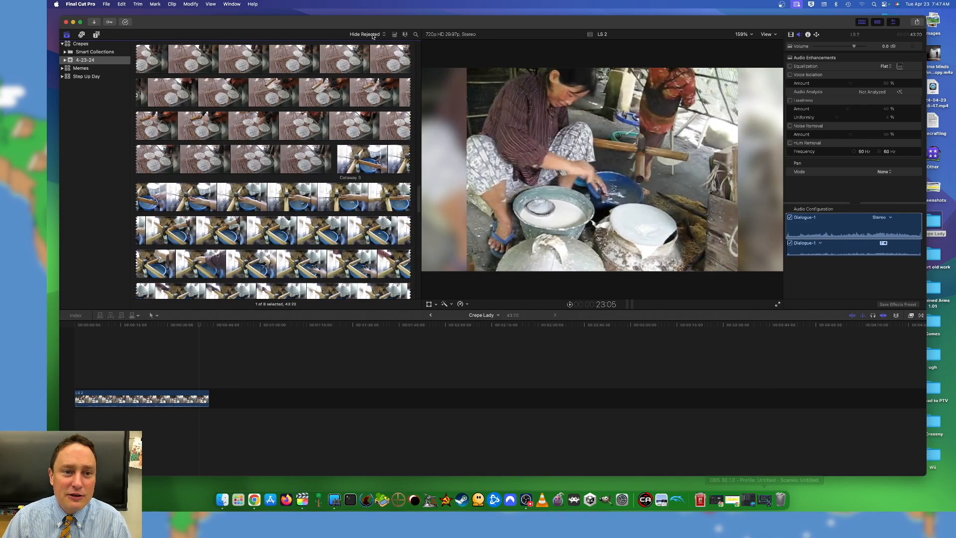
click(405, 34)
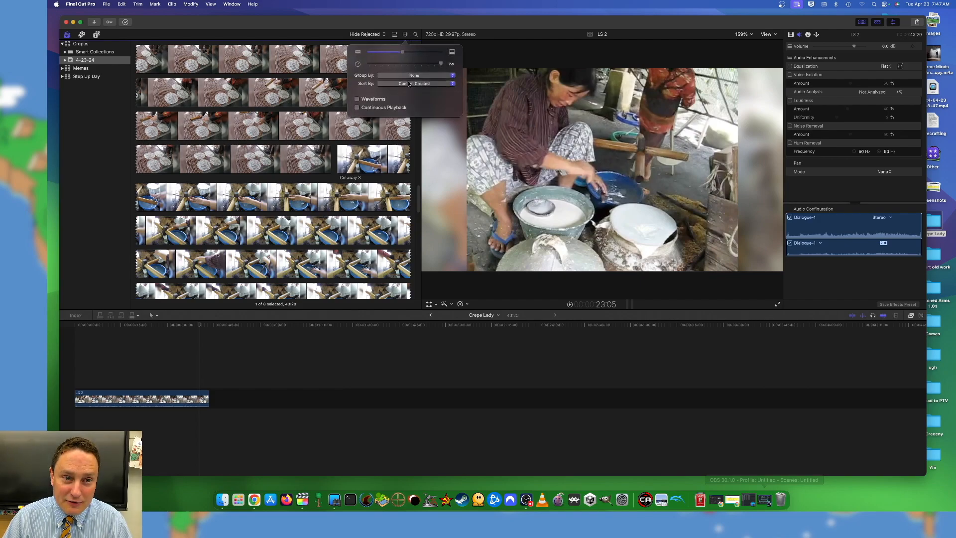
drag(441, 65, 396, 63)
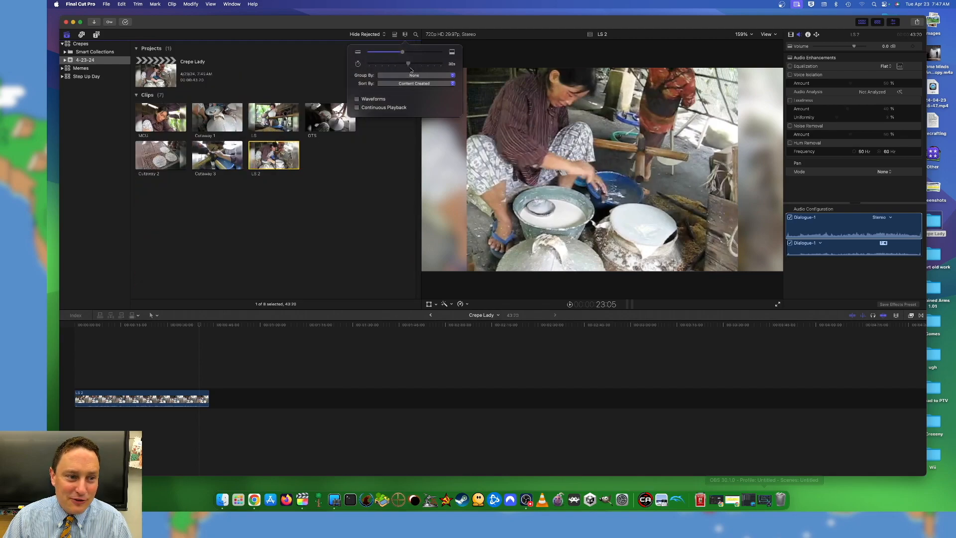
click(401, 137)
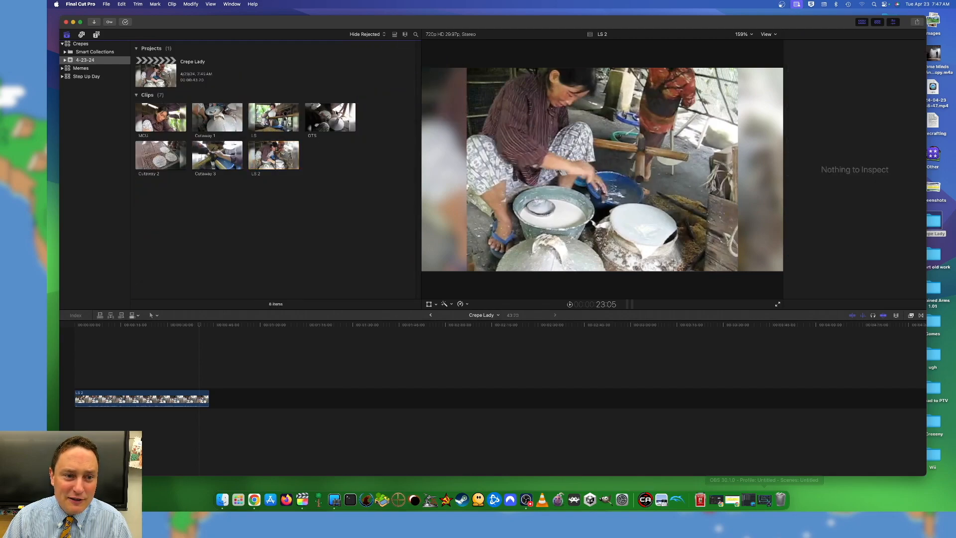
- Switch the clip browser to list view and preview the Cutaway 3, LS 2 and OTS clips
click(319, 115)
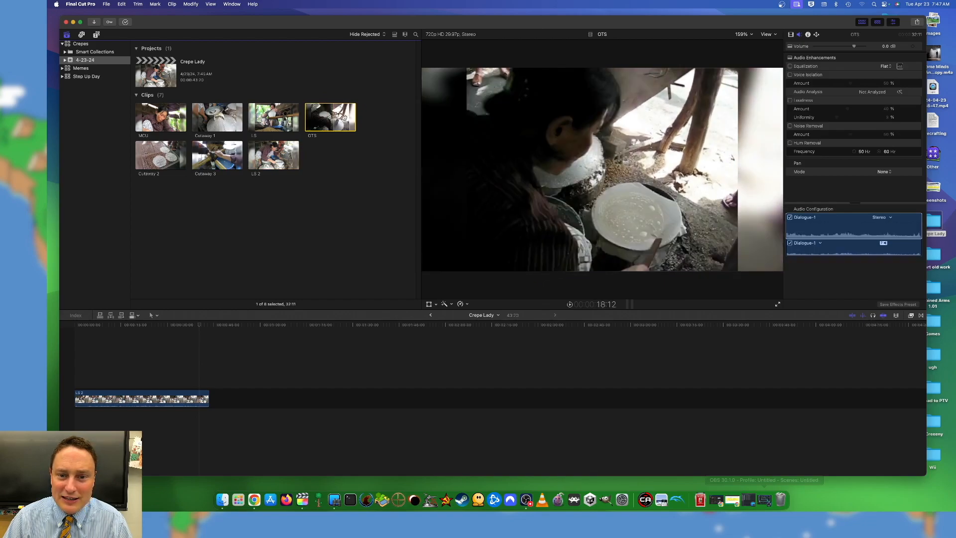
click(394, 34)
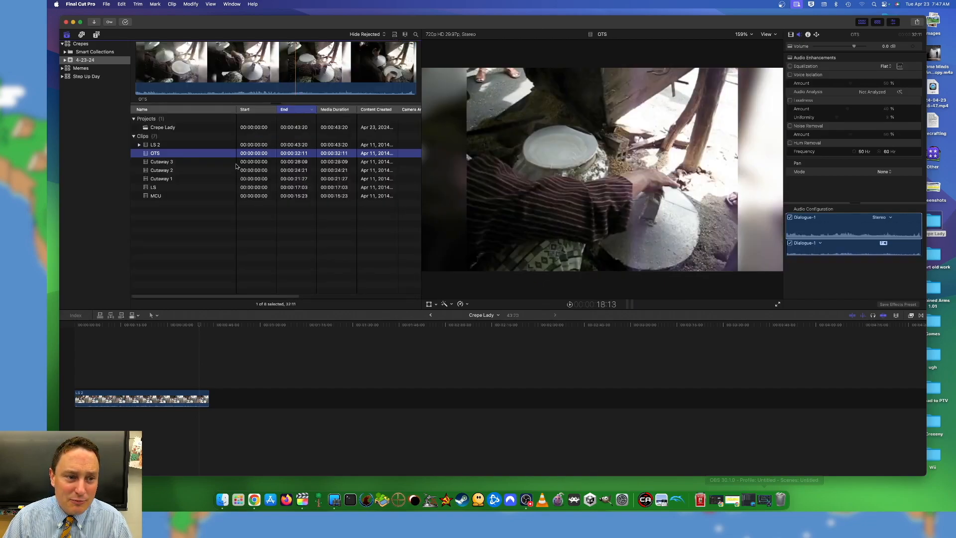
click(240, 163)
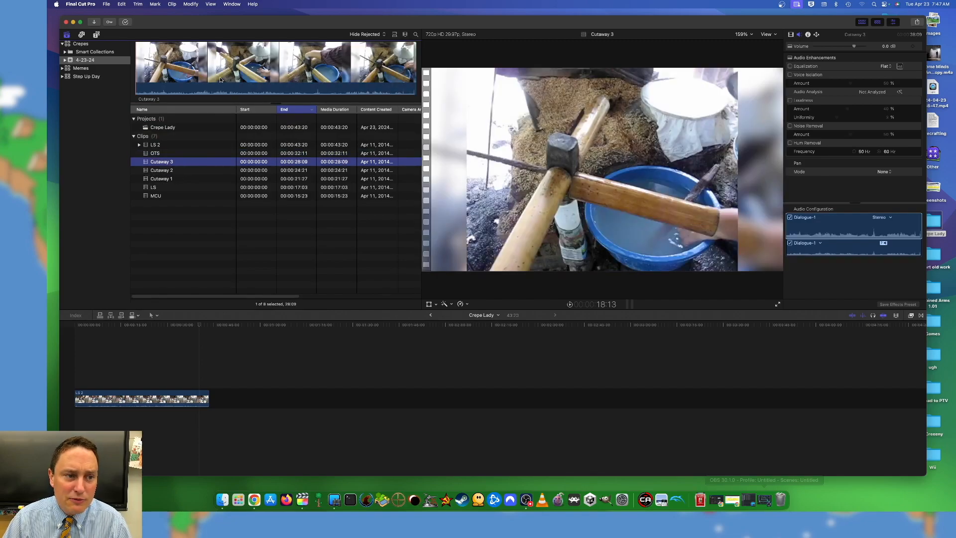
click(215, 82)
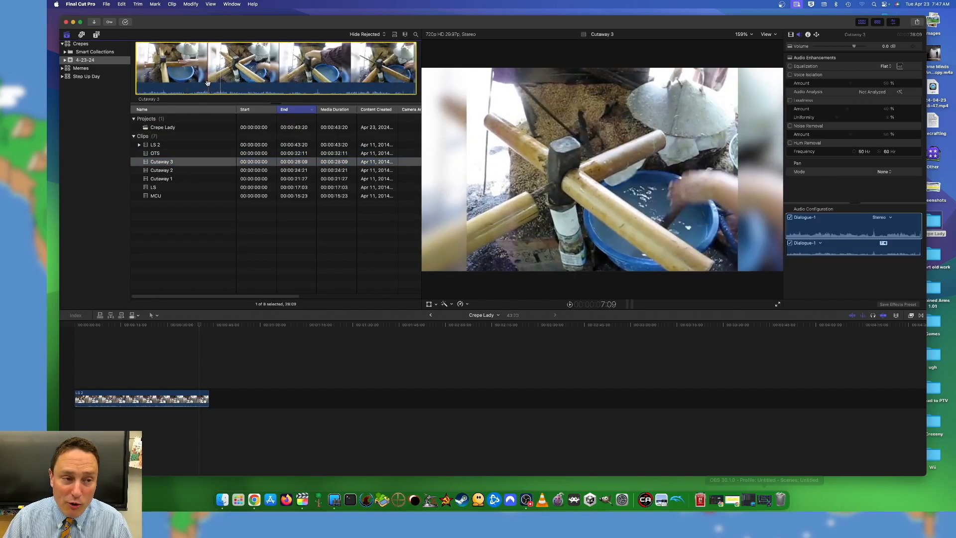
click(170, 144)
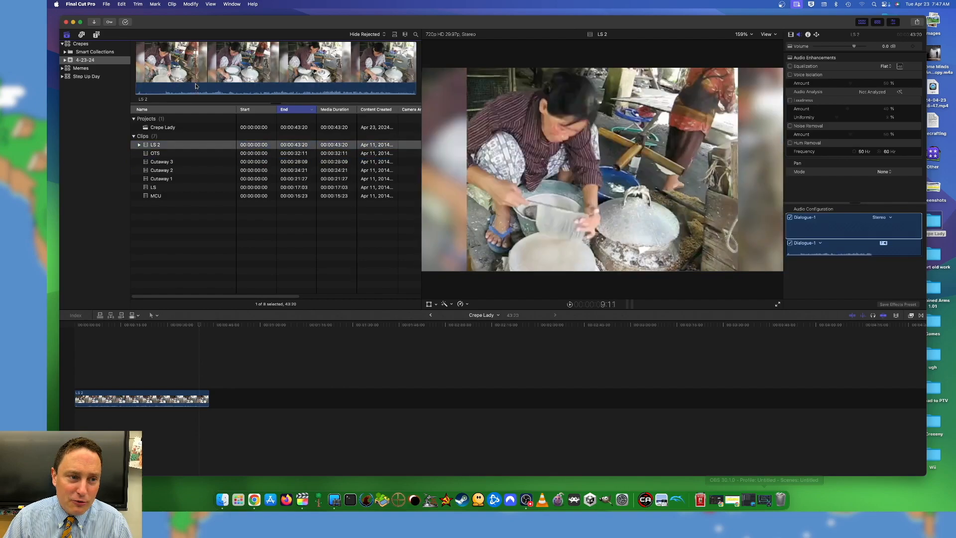
click(179, 153)
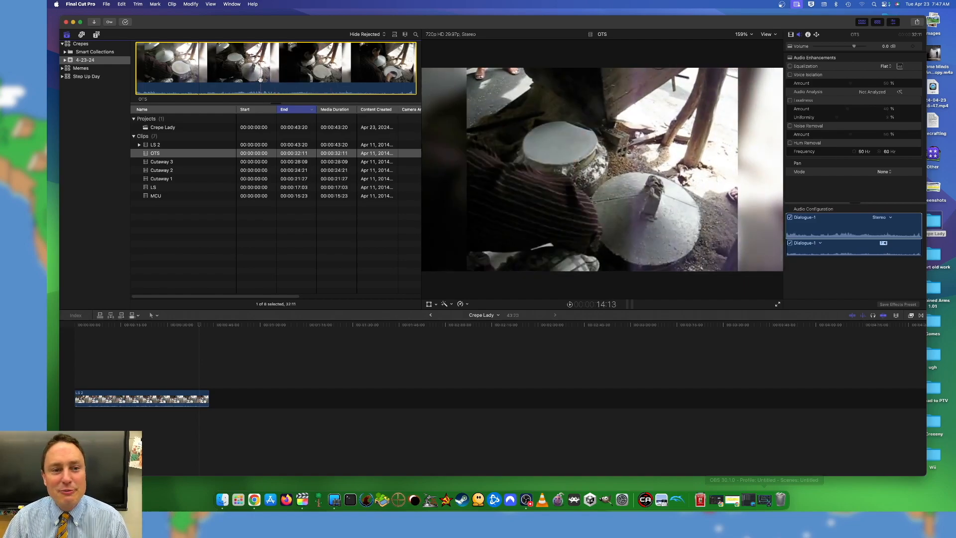
click(207, 164)
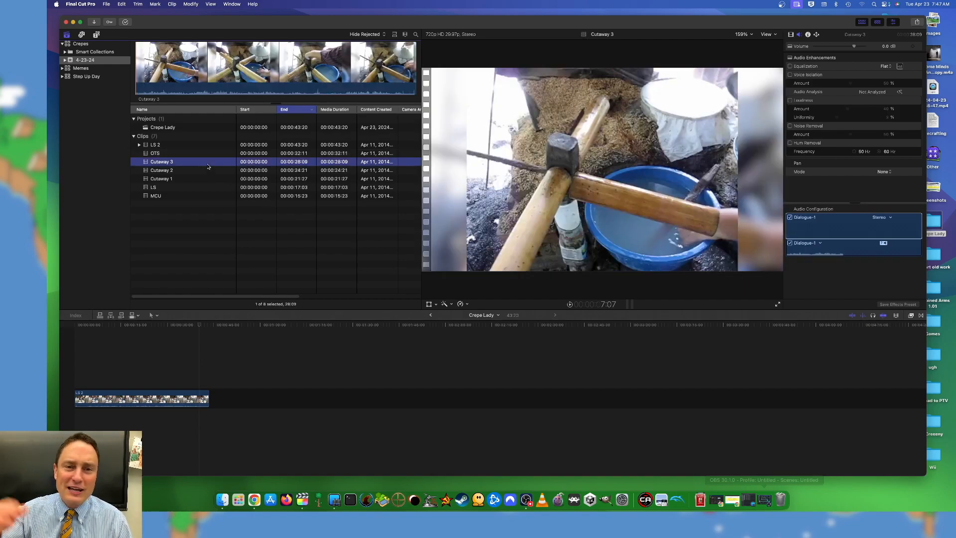
- Play the LS 2 clip on the timeline, fit it to the timeline width and blade it at about 27 s
click(93, 326)
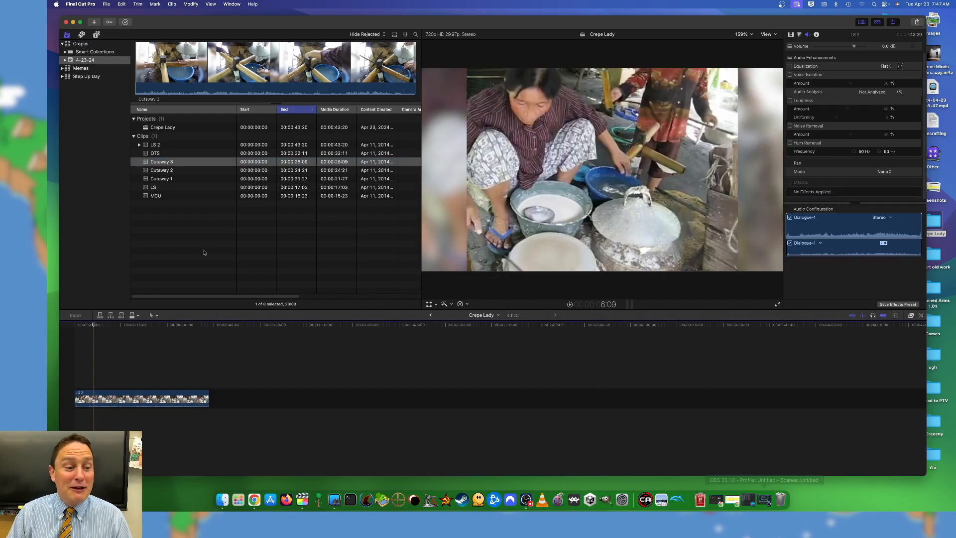
key(space)
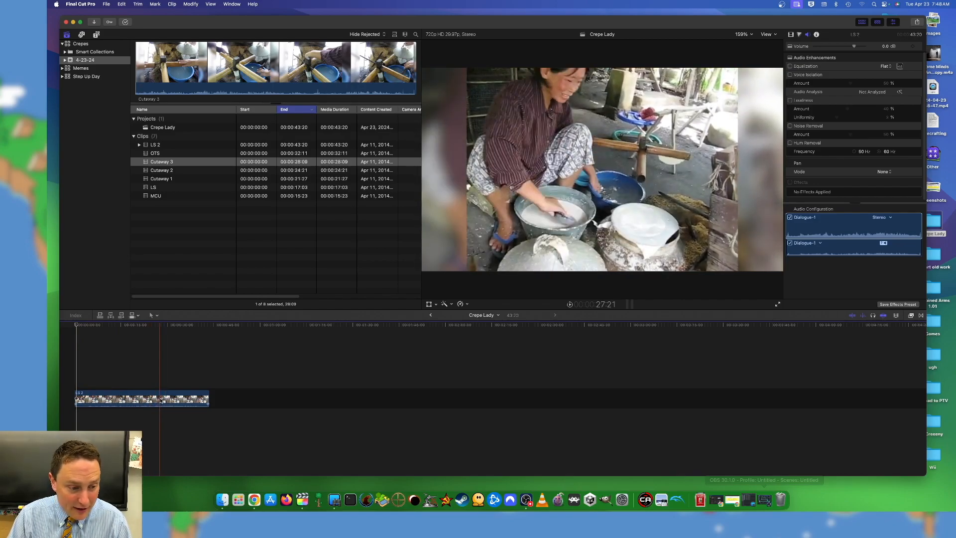
key(shift+z)
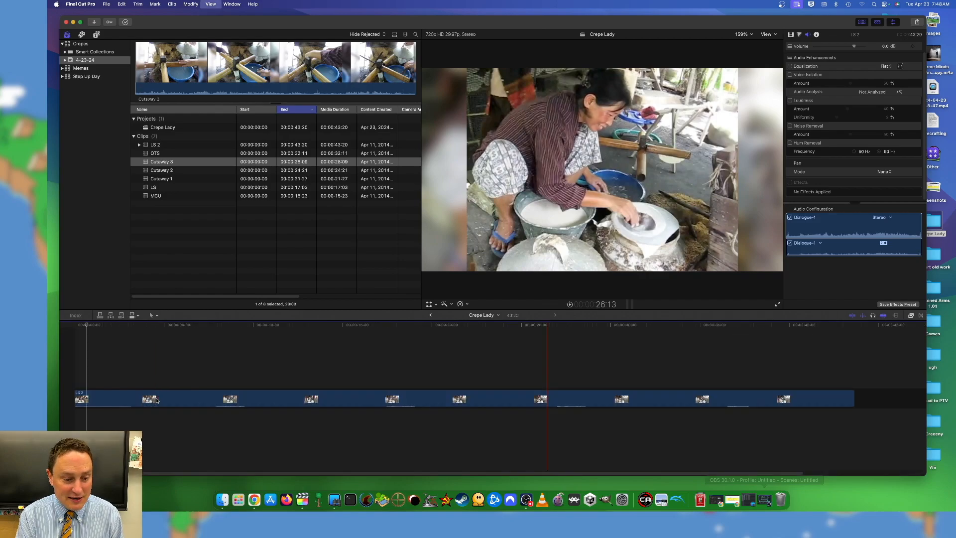
key(b)
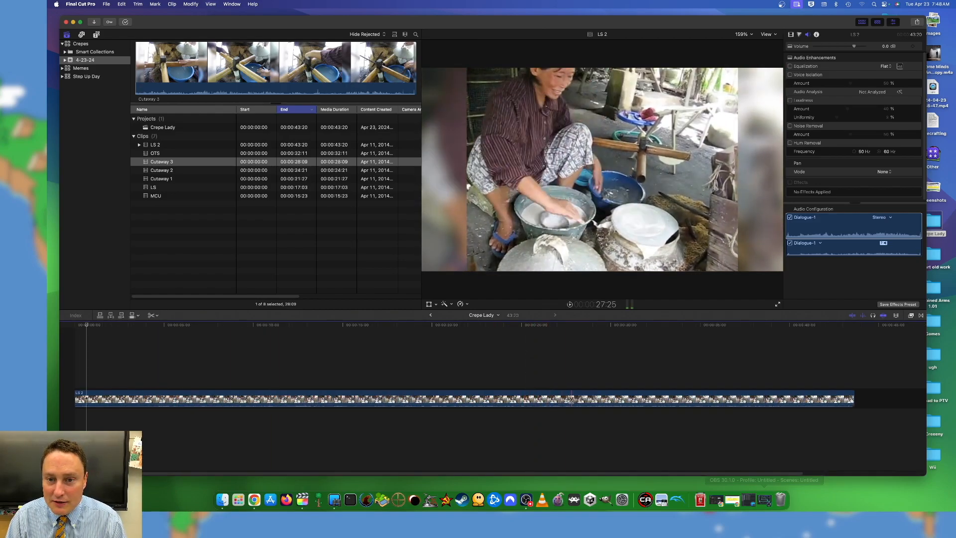
click(562, 391)
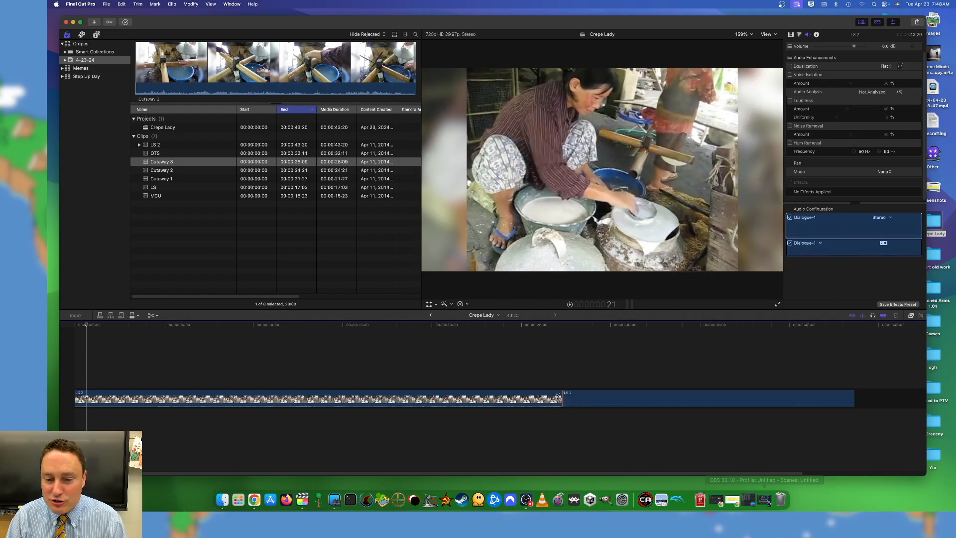
- Move the first, longer piece of the split LS 2 clip behind the shorter piece on the timeline
key(a)
click(540, 400)
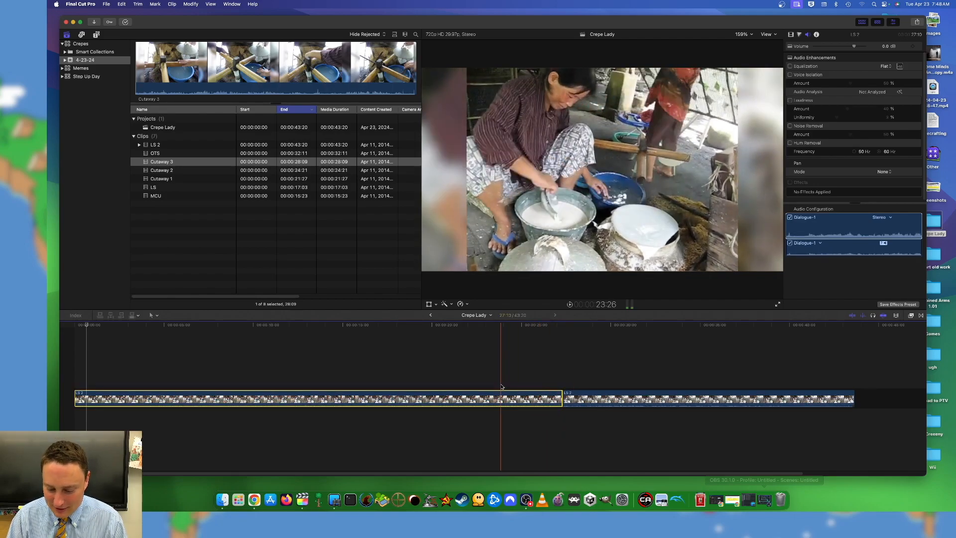
key(super+minus)
key(super+minus)
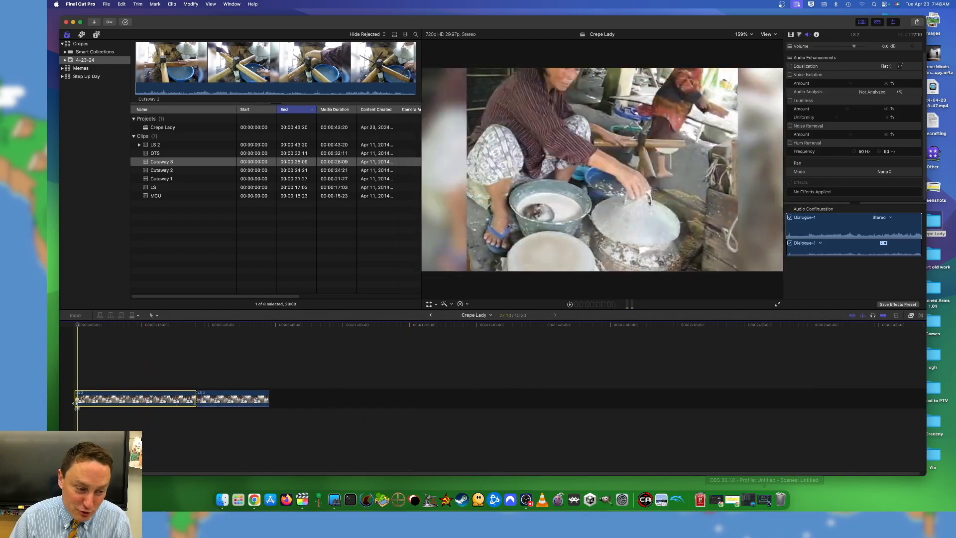
drag(107, 399, 294, 399)
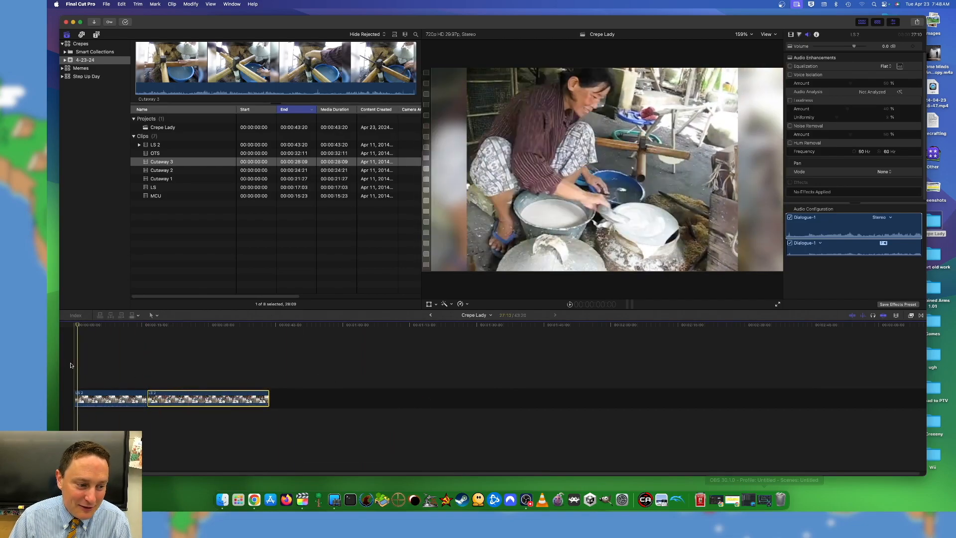
- Play the rearranged timeline from its start with the sound turned up, and stop at about 6 s
key(space)
key(XF86AudioRaiseVolume)
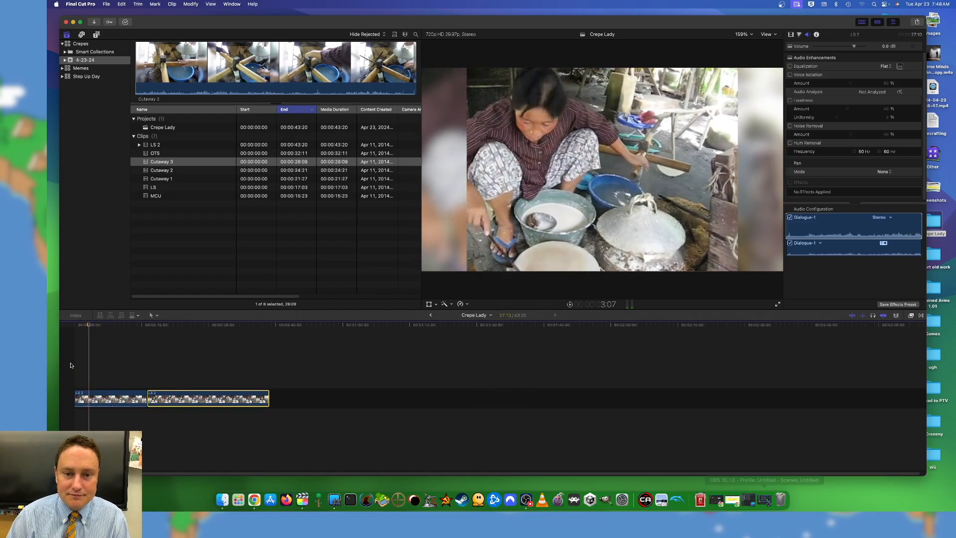
key(space)
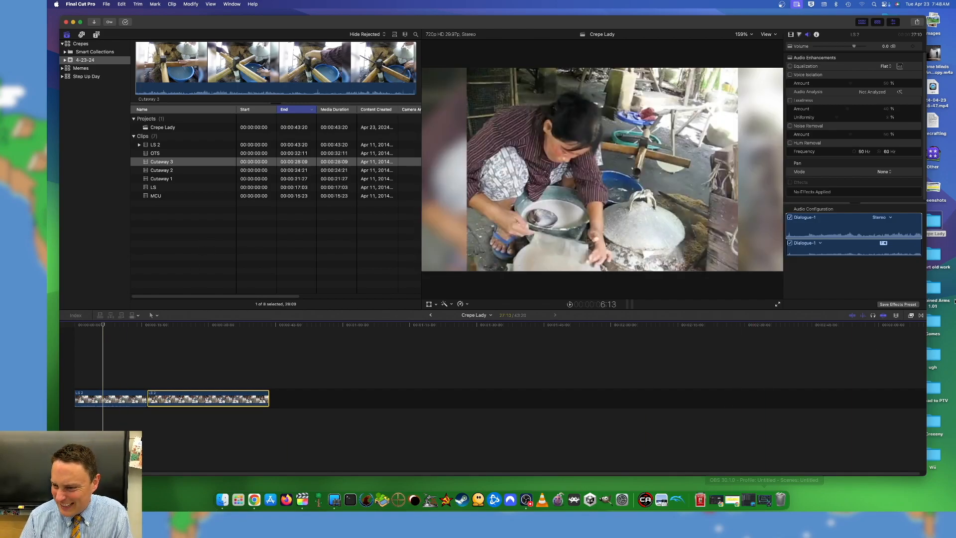
- Make the timeline clips much taller, compare the waveform-only display and show them with large waveforms beneath the filmstrips
click(896, 315)
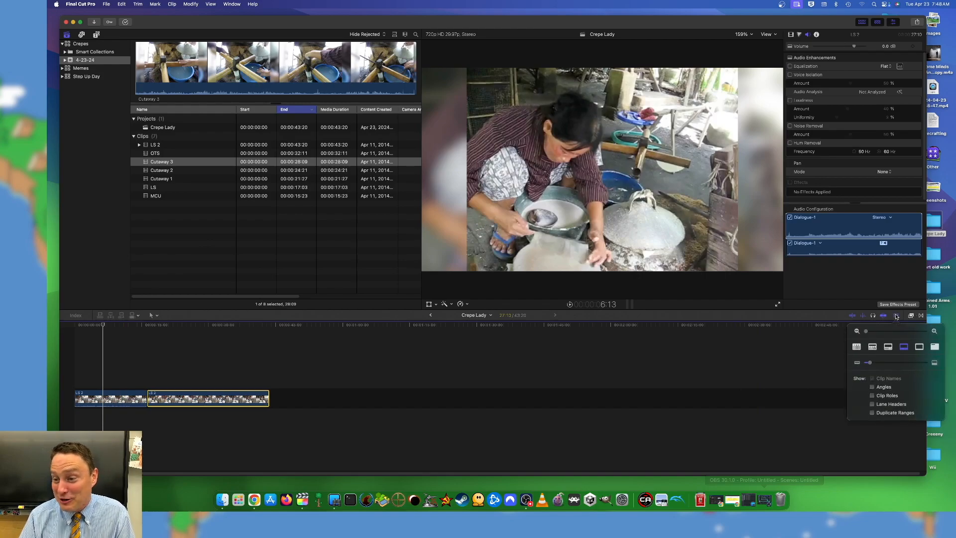
click(858, 347)
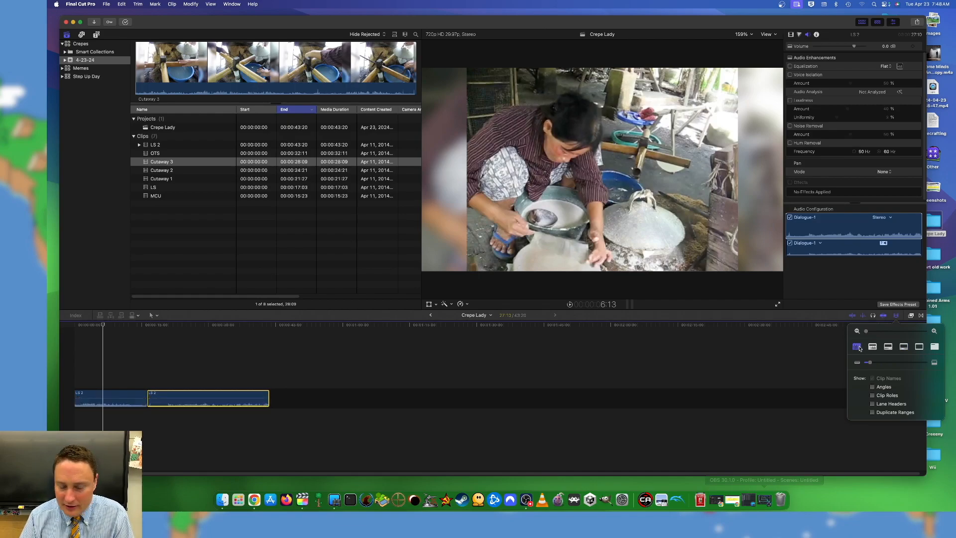
drag(871, 363, 911, 364)
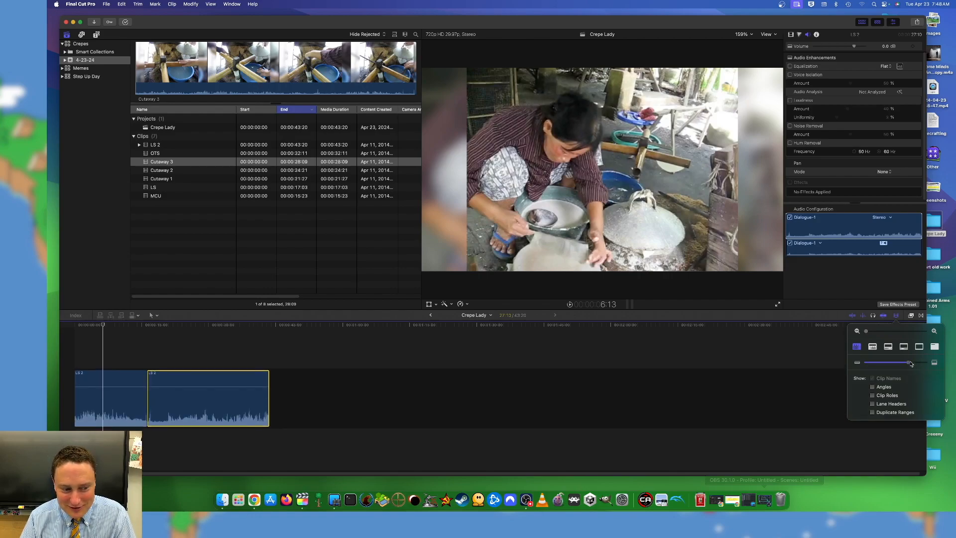
click(873, 347)
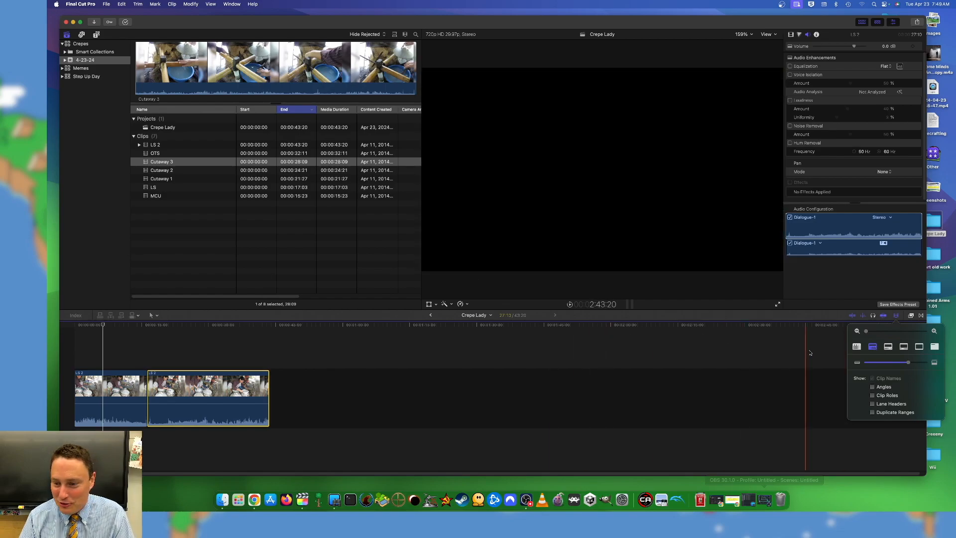
click(856, 348)
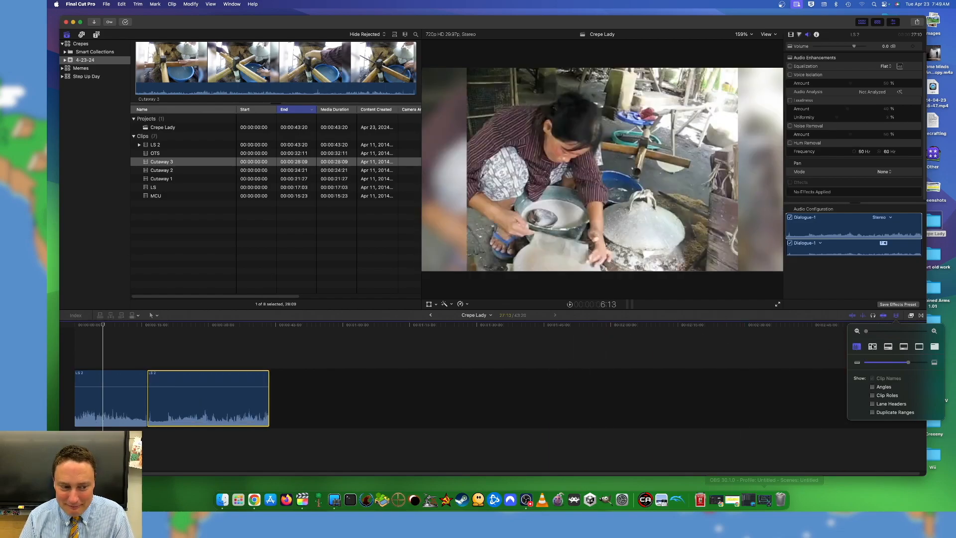
click(873, 347)
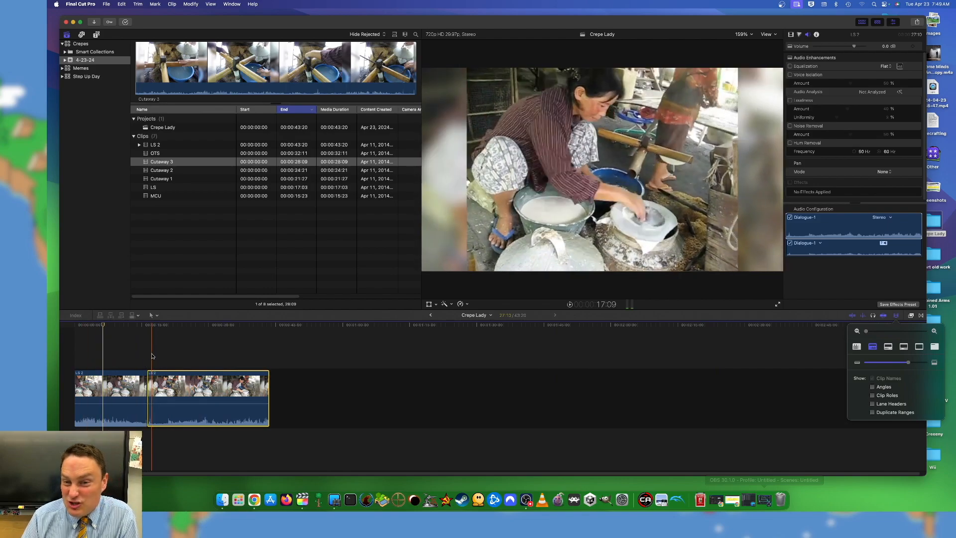
- Blade the first LS 2 piece on the timeline at 6:13 and return to the Select tool
click(101, 354)
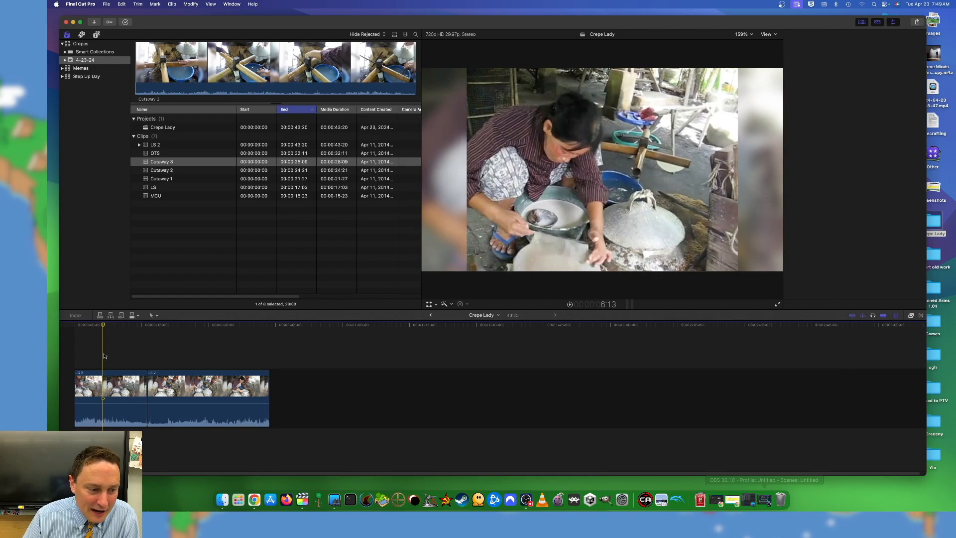
key(b)
click(102, 385)
key(a)
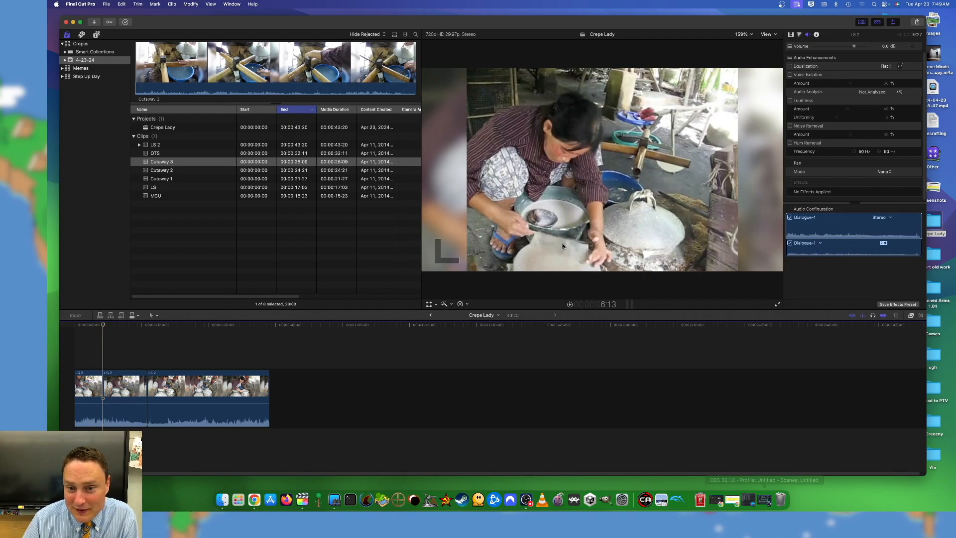
- Preview the OTS, LS 2, Cutaway 2 and Cutaway 1 clips, and select a range of about 21 s in Cutaway 2
click(172, 152)
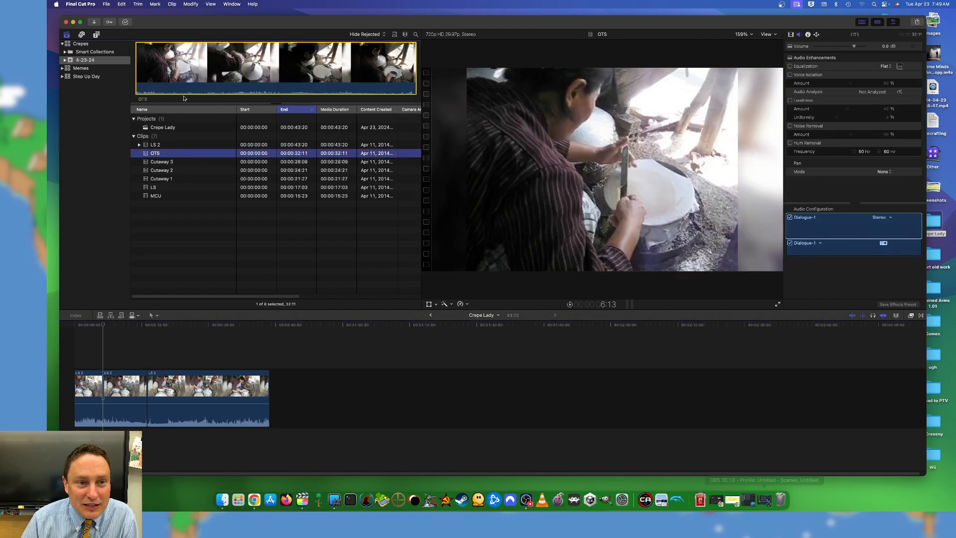
click(166, 159)
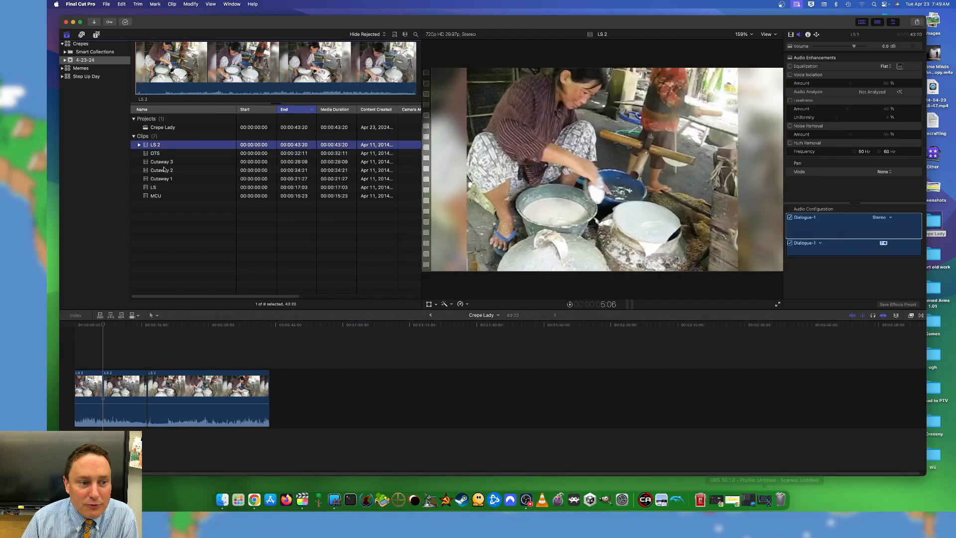
click(164, 170)
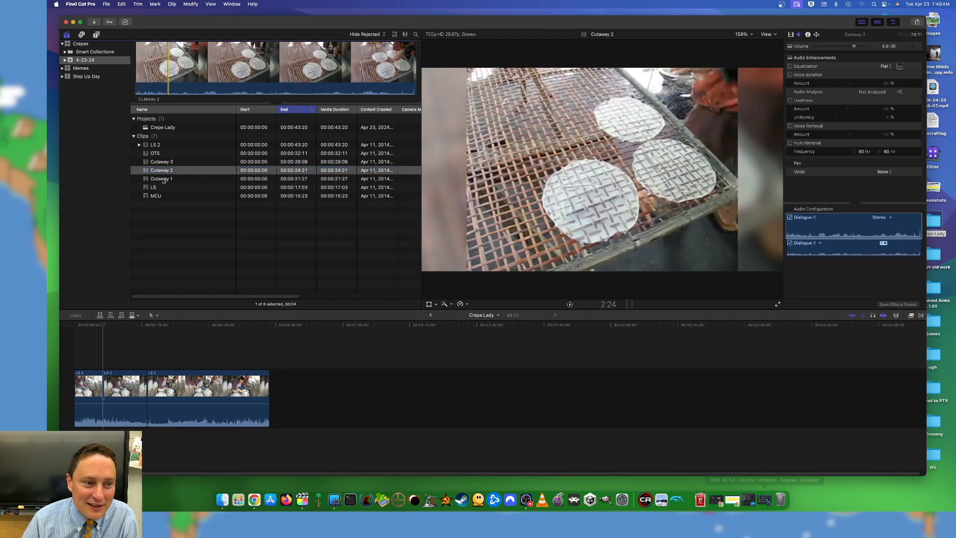
click(164, 179)
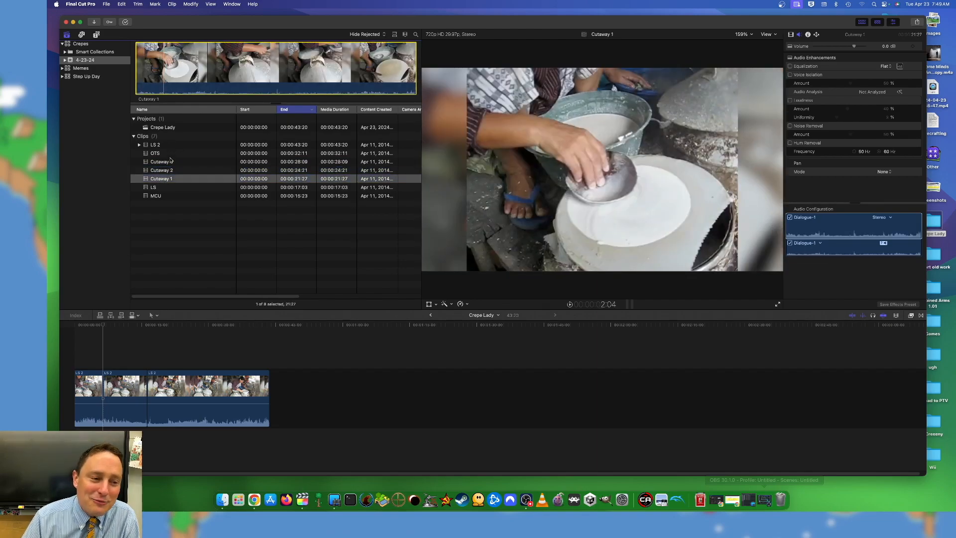
click(170, 172)
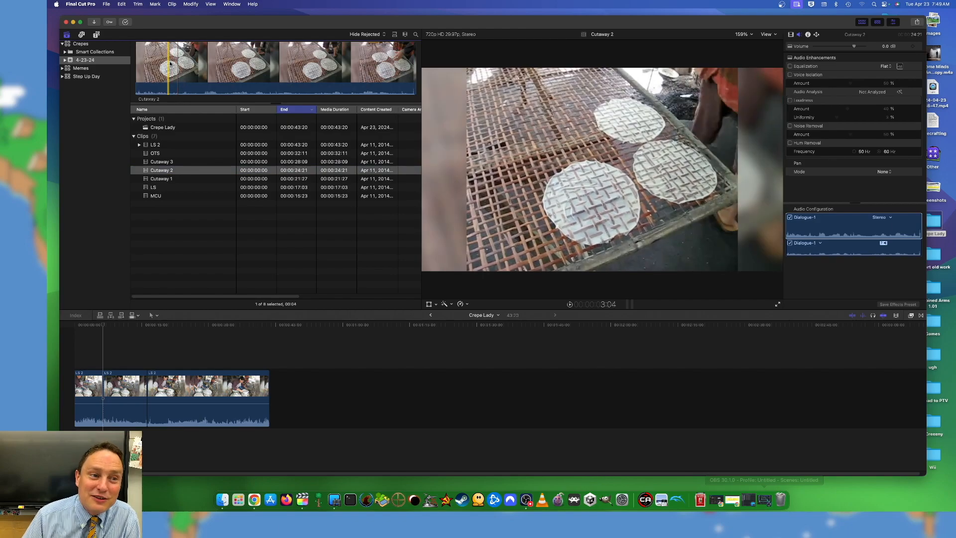
drag(169, 63, 449, 84)
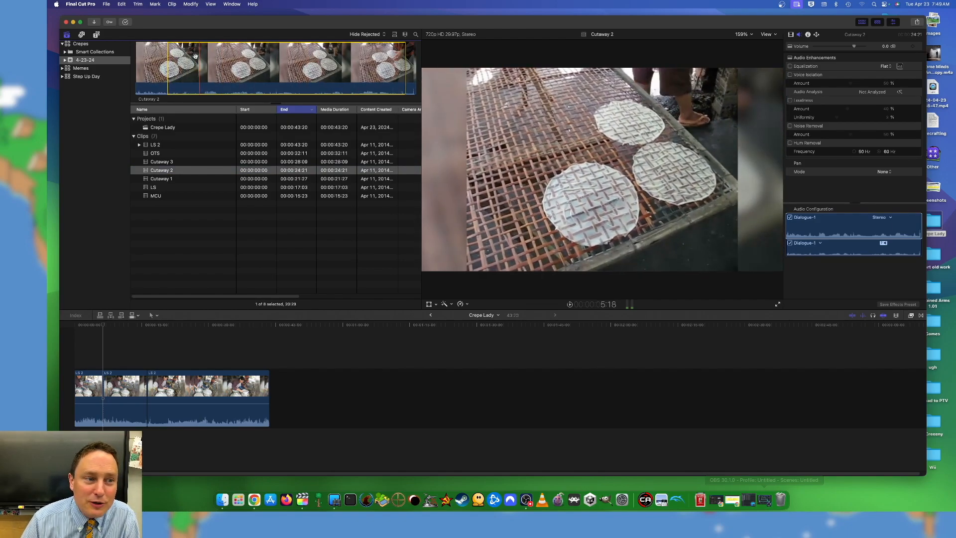
- Try several start points between about 14 and 16 s for the selected range in Cutaway 2
drag(171, 72, 313, 78)
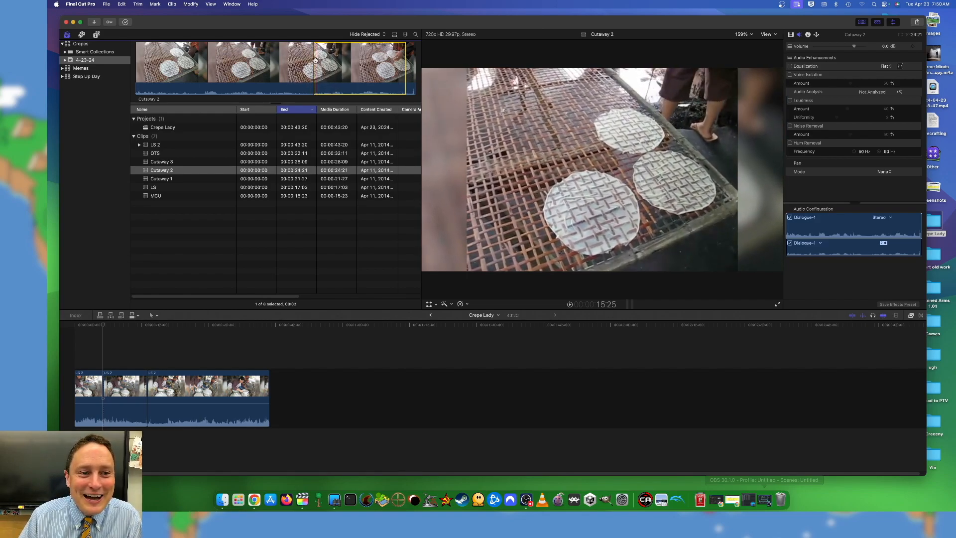
drag(314, 60, 255, 74)
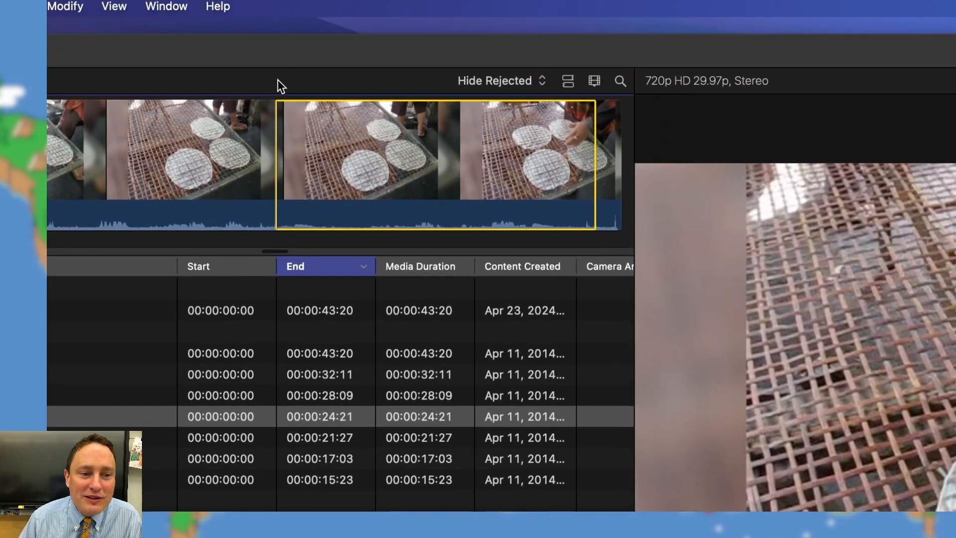
drag(275, 136, 331, 145)
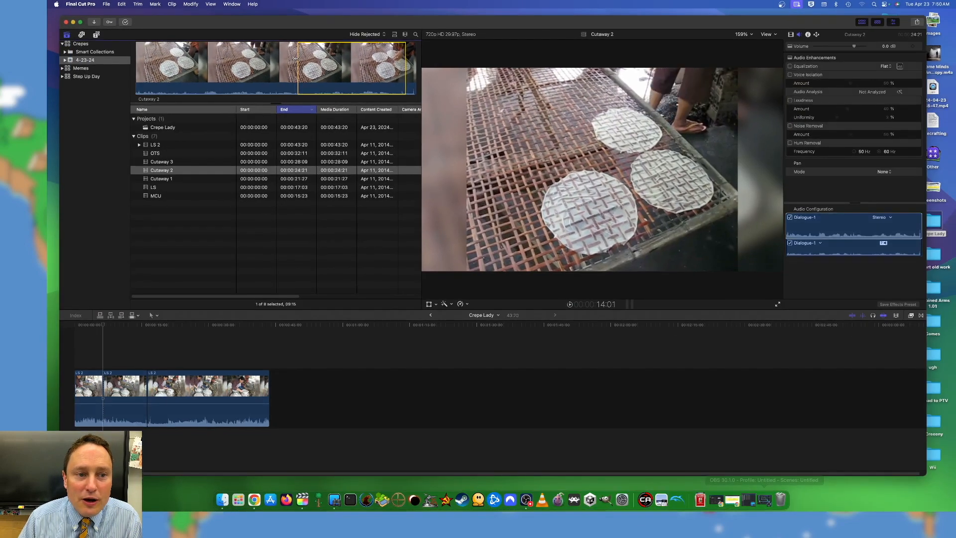
drag(298, 60, 304, 61)
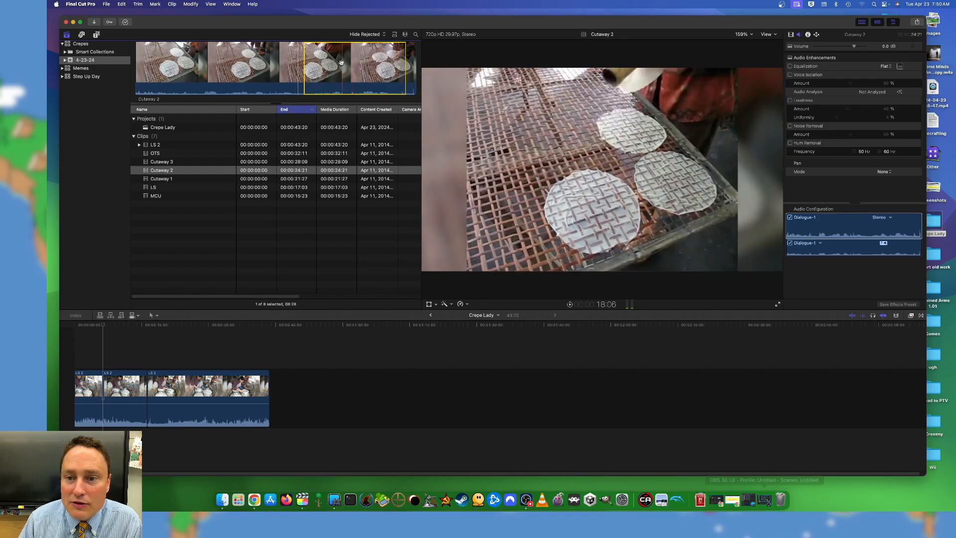
- Mark a range of 3:08 in Cutaway 2 starting at about 18:06 and append it to the end of the timeline
key(i)
key(space)
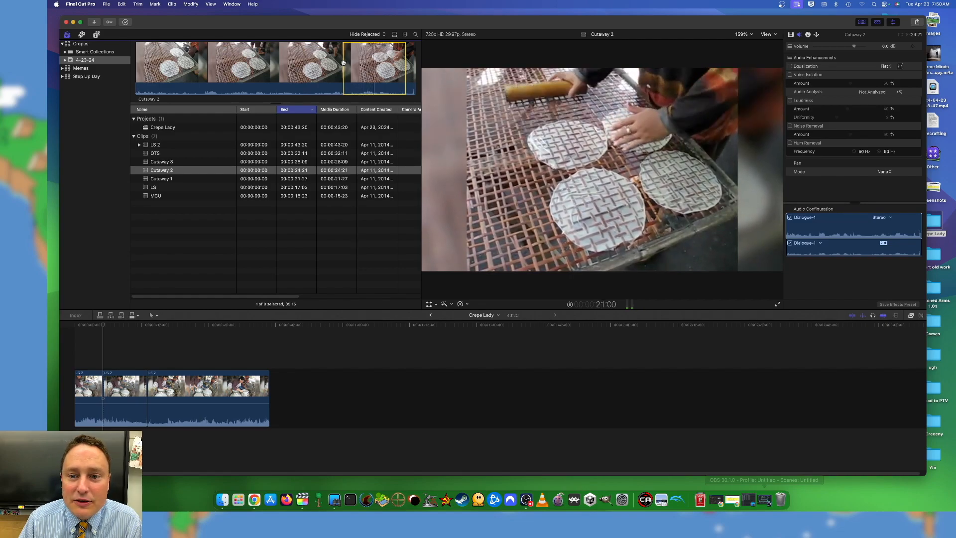
key(o)
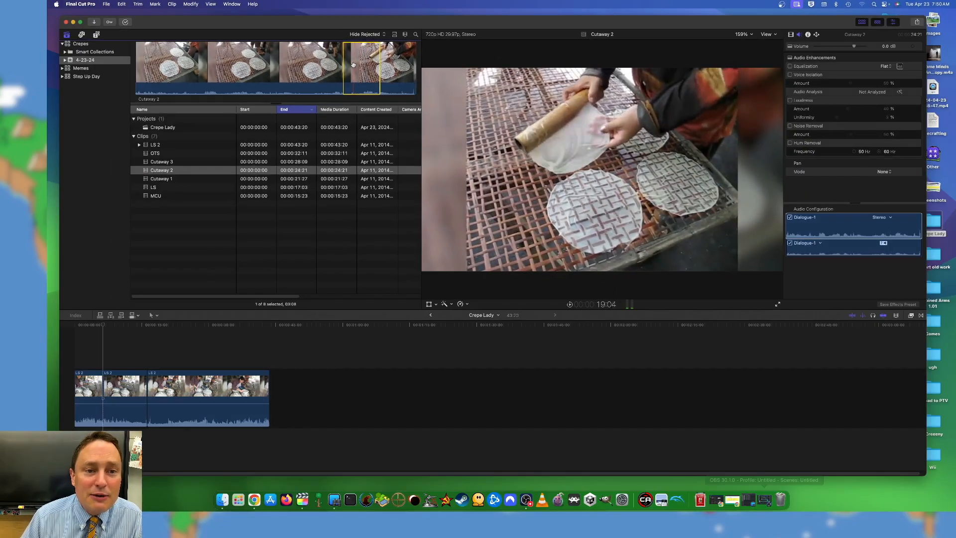
drag(347, 73, 359, 407)
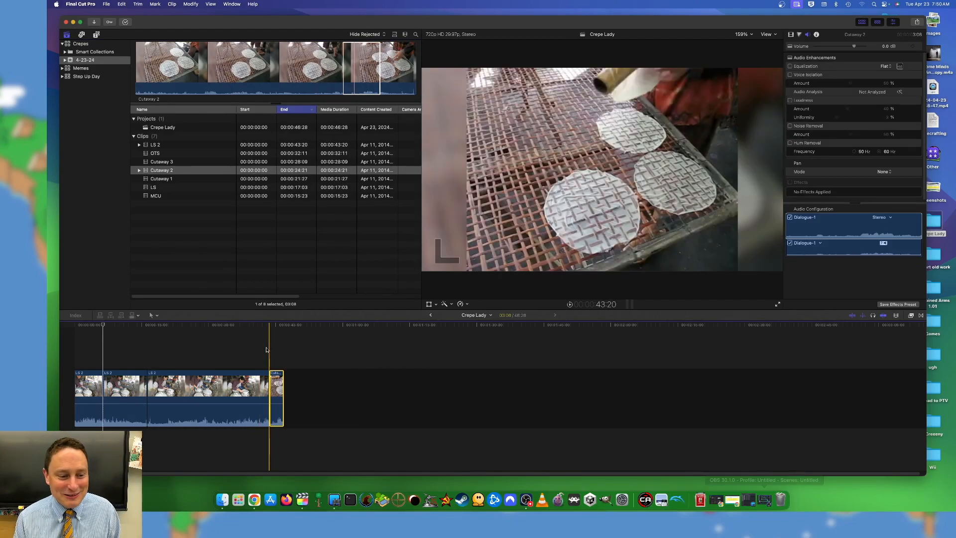
- Play back to find the cut point, blade the last LS 2 piece at 31:14 and delete the part after the cut
key(space)
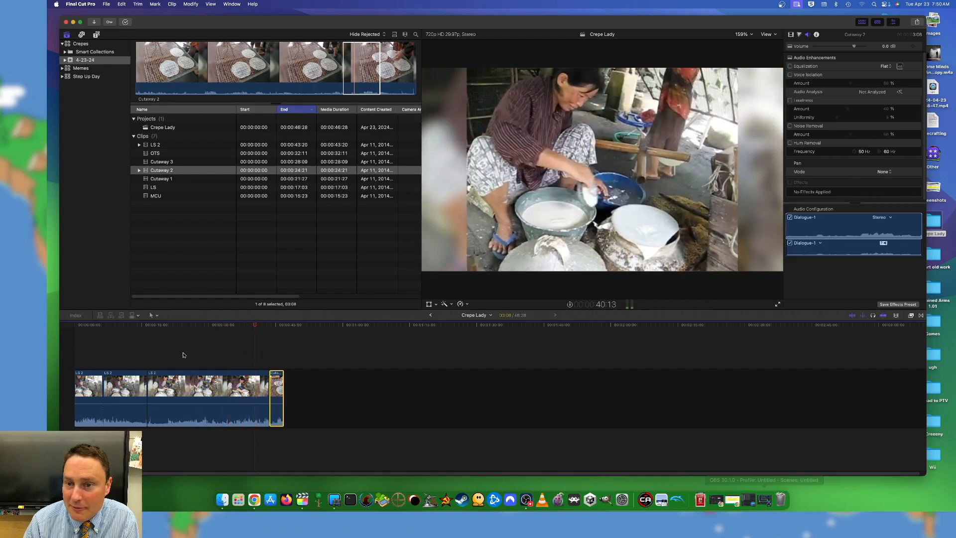
key(j)
key(j)
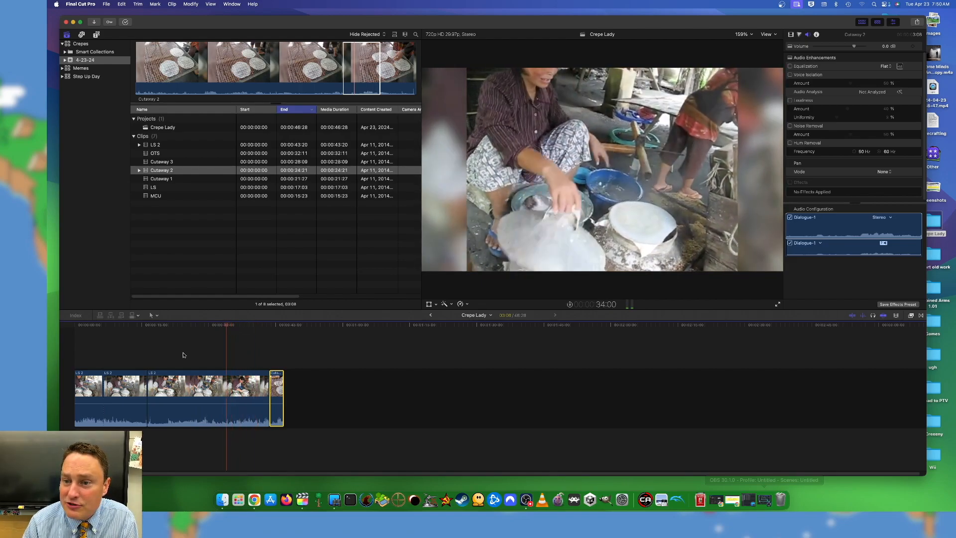
key(l)
key(j)
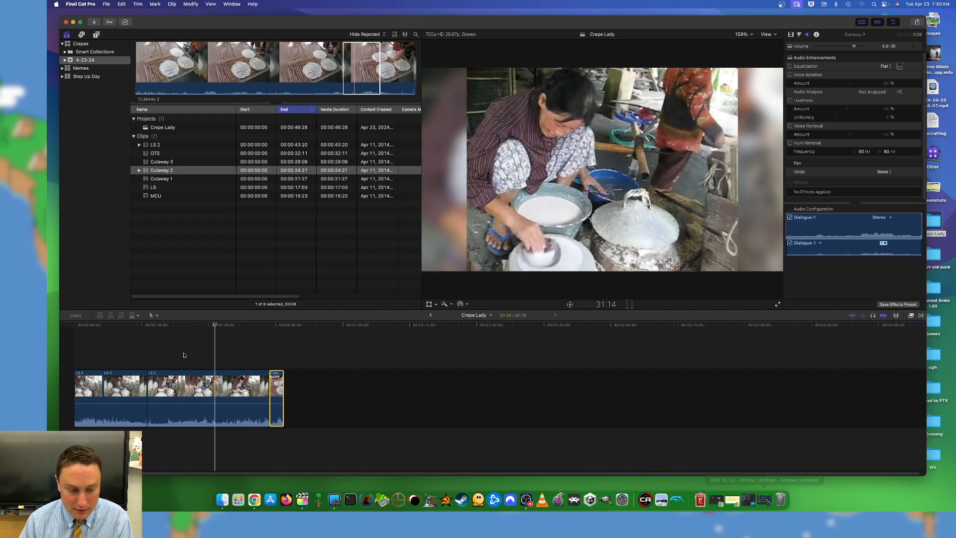
key(b)
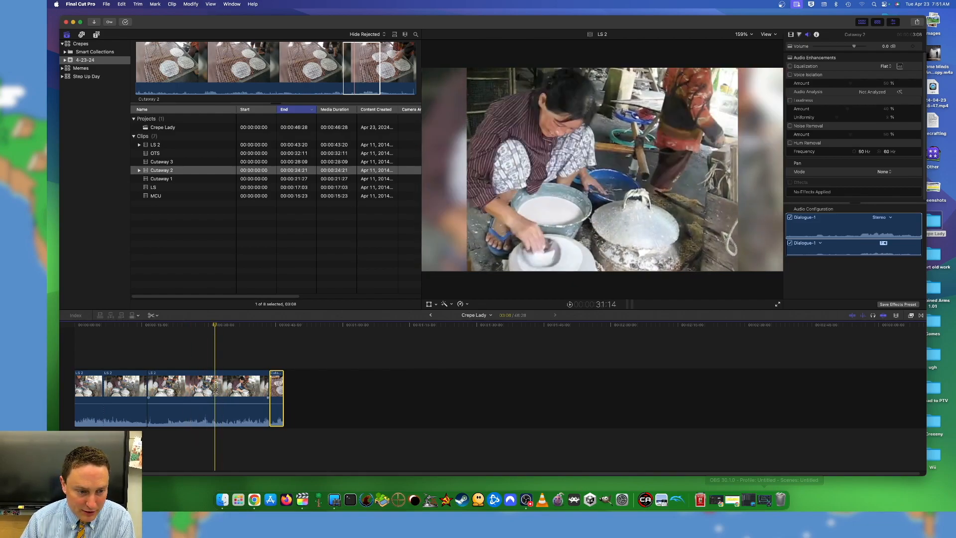
click(216, 390)
key(a)
click(241, 381)
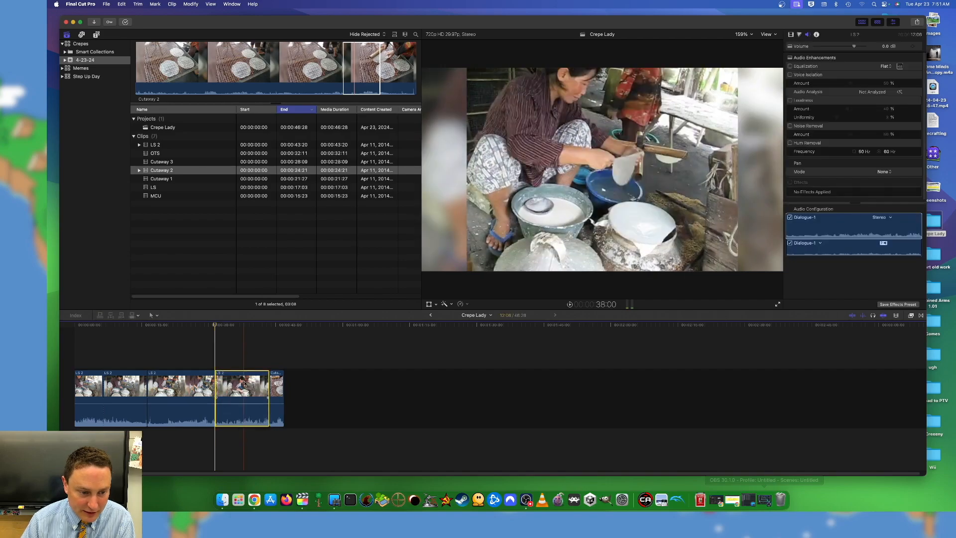
key(Delete)
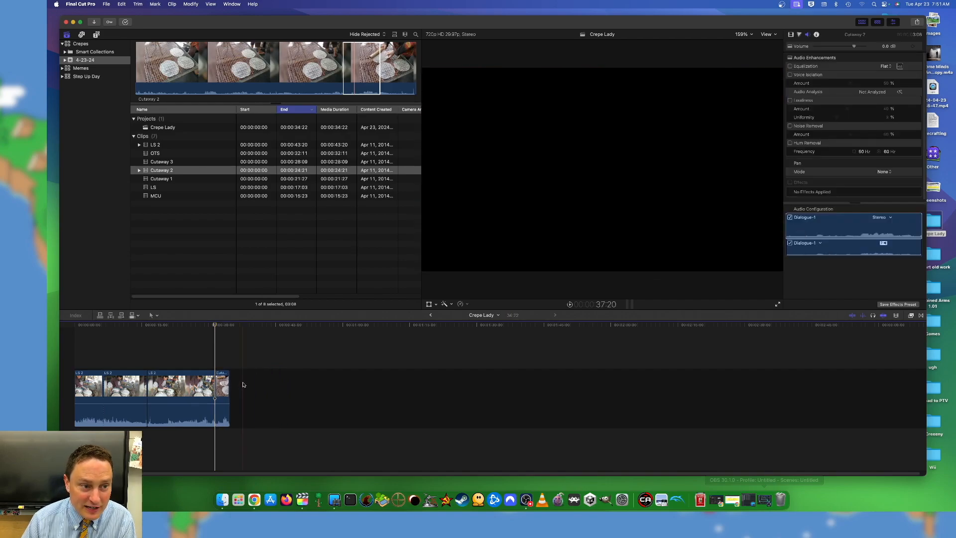
- Play the shortened timeline from its start and return the playhead to the first cut at 6:13
click(228, 361)
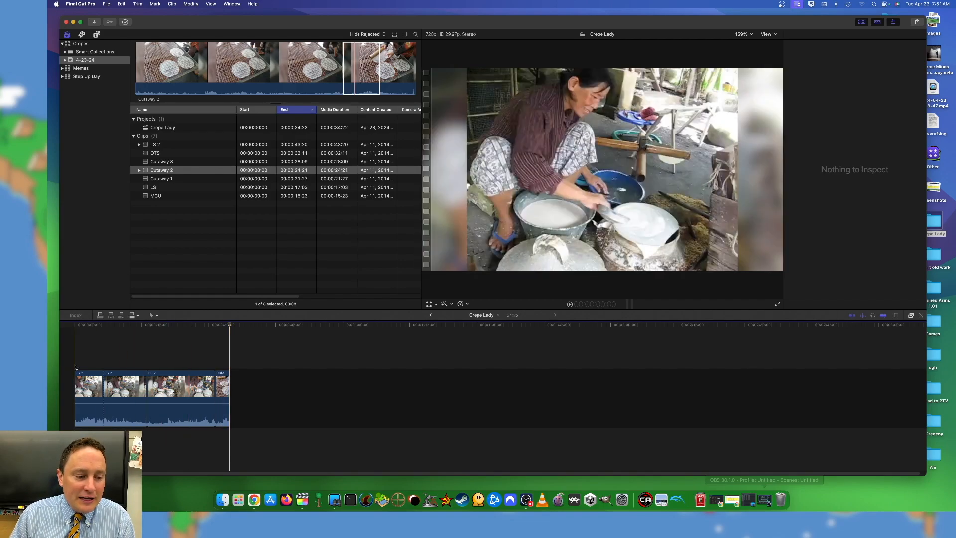
key(space)
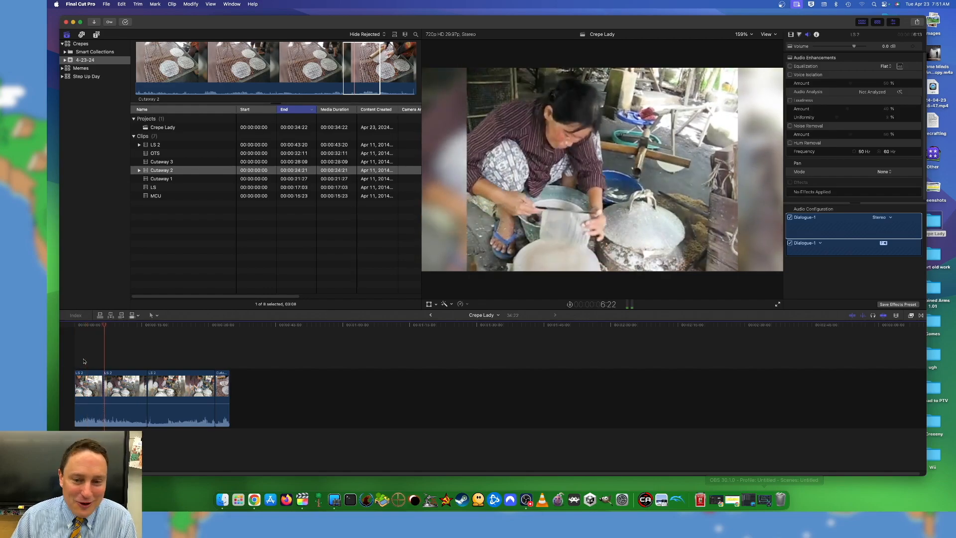
key(Up)
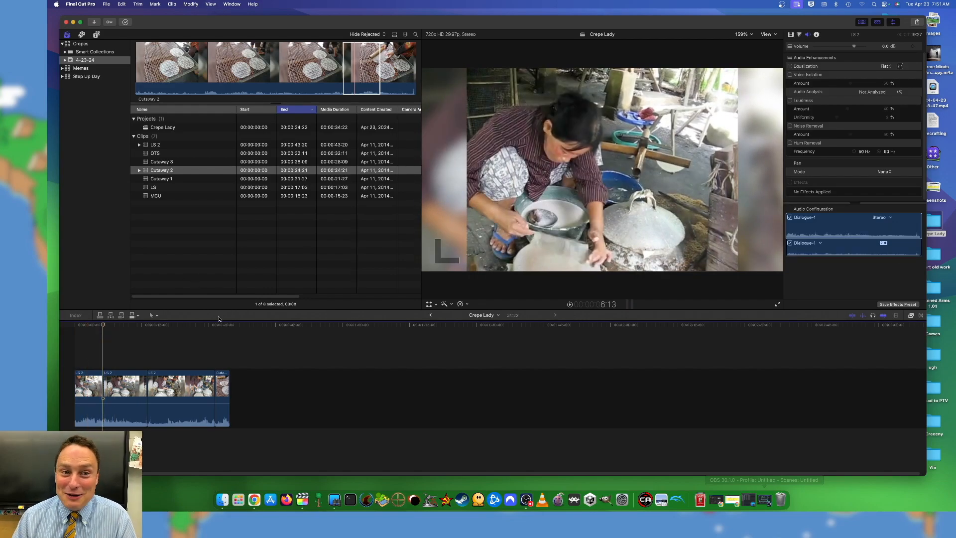
- Preview the Cutaway 3, Cutaway 1, LS and MCU clips for a shot that fits at the first cut
click(165, 162)
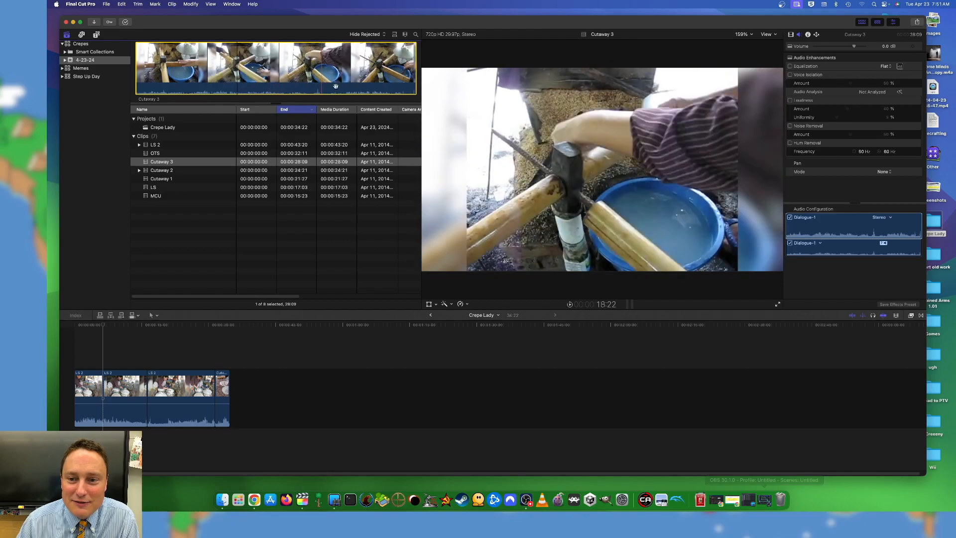
click(180, 179)
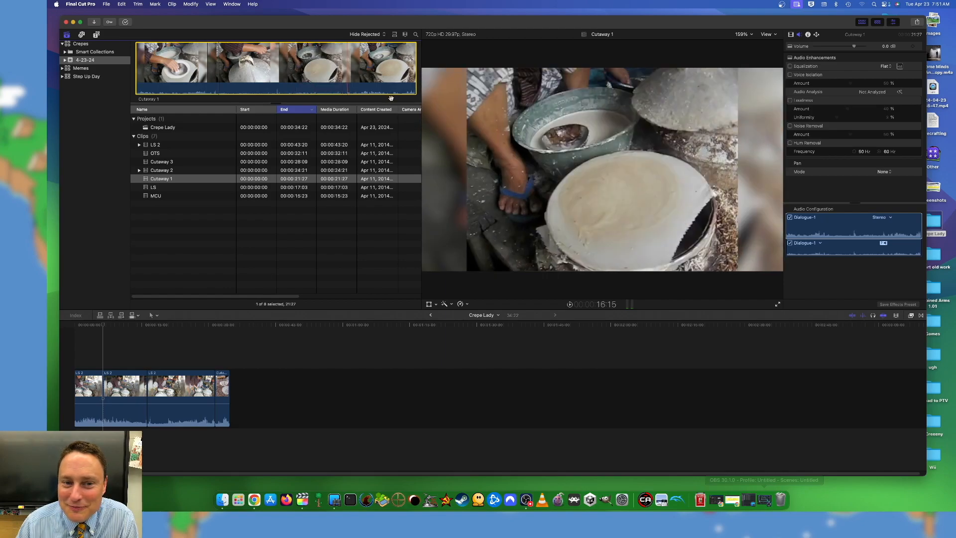
click(163, 190)
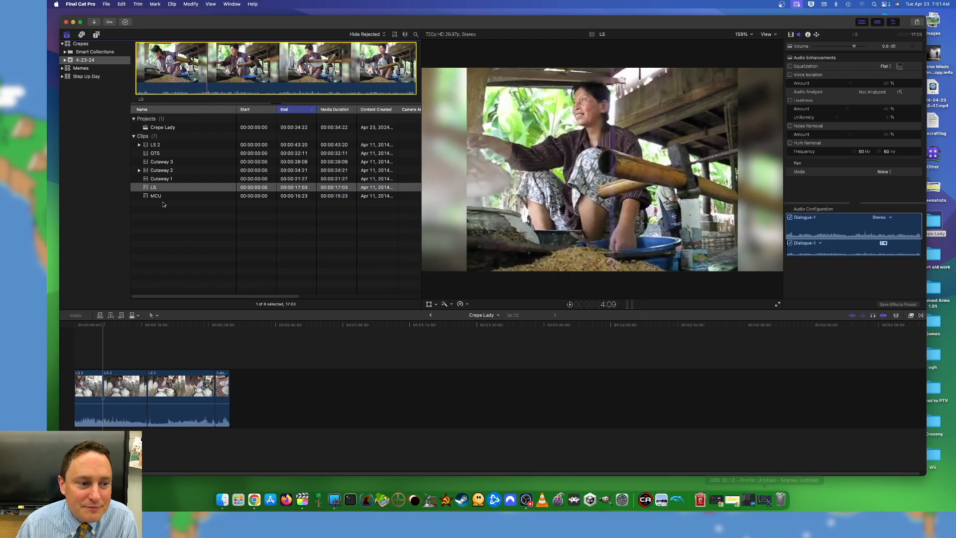
key(Down)
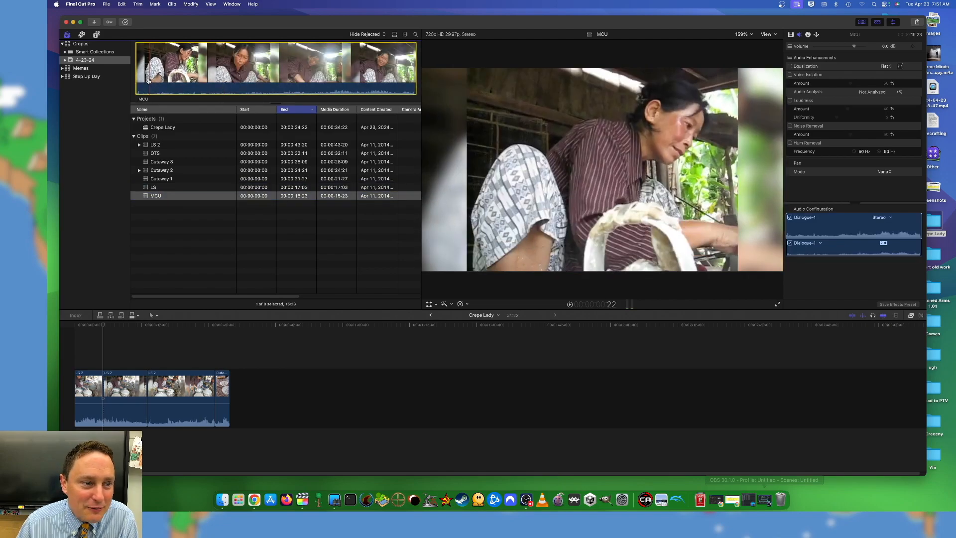
key(space)
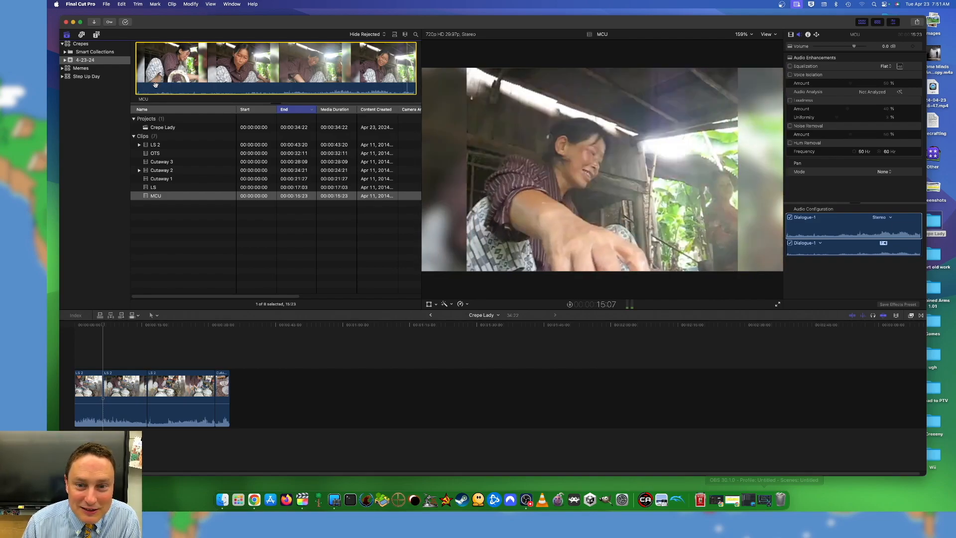
key(space)
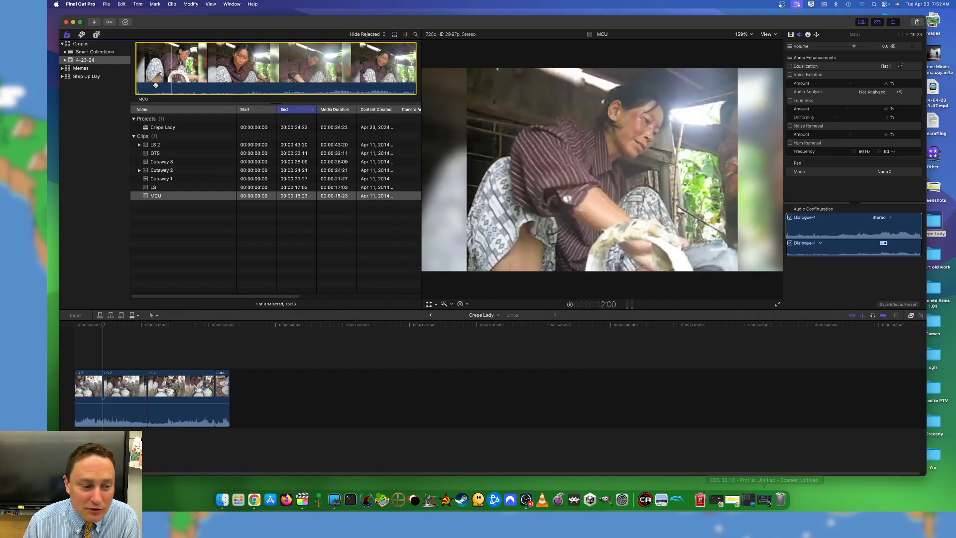
- Step back through the frames before the first timeline cut, play across it and park the playhead at 6:13
click(105, 359)
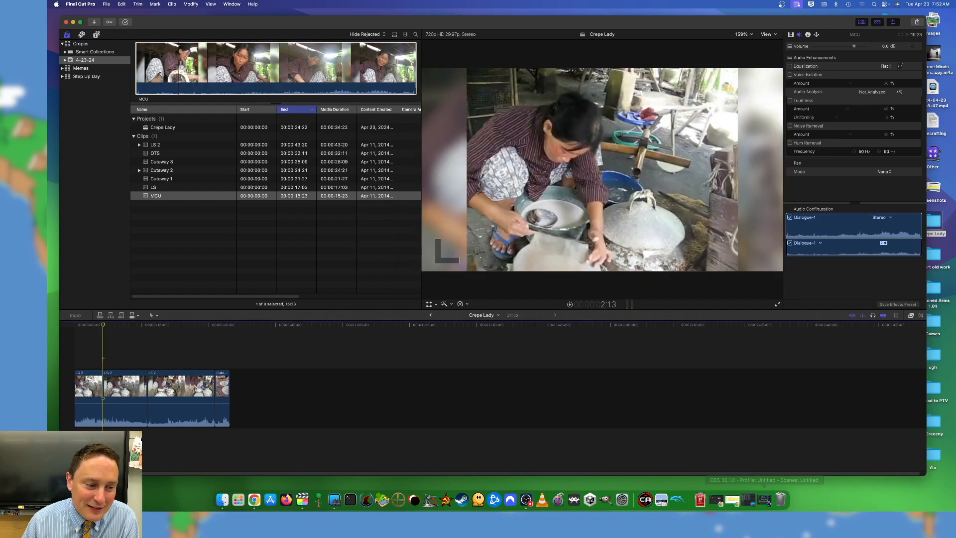
key(Left)
key(Left)
key(Left)
key(Left)
key(Left)
key(Left)
key(Left)
key(Left)
key(Left)
key(Left)
key(Left)
key(Left)
key(Left)
key(Left)
key(Left)
key(Left)
key(Left)
key(Left)
key(Left)
key(Left)
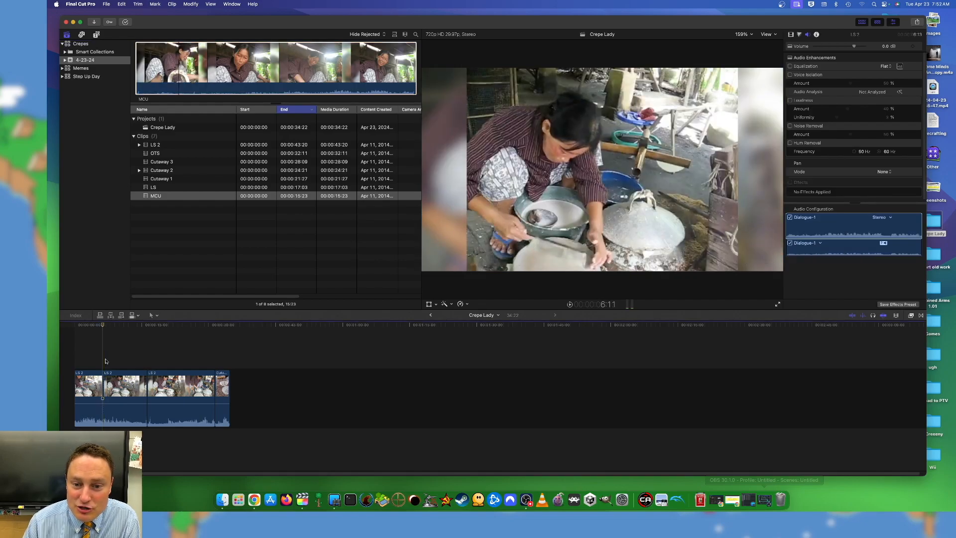
key(space)
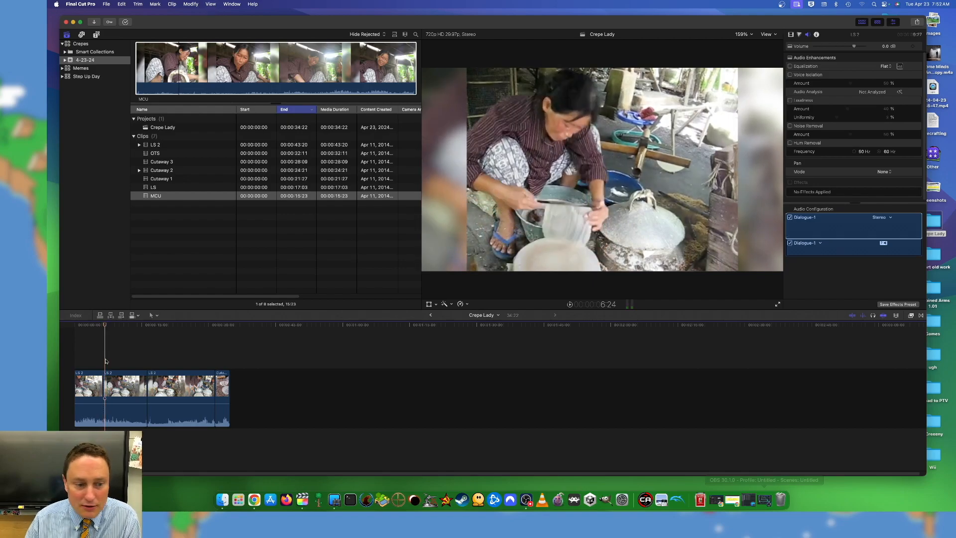
key(Up)
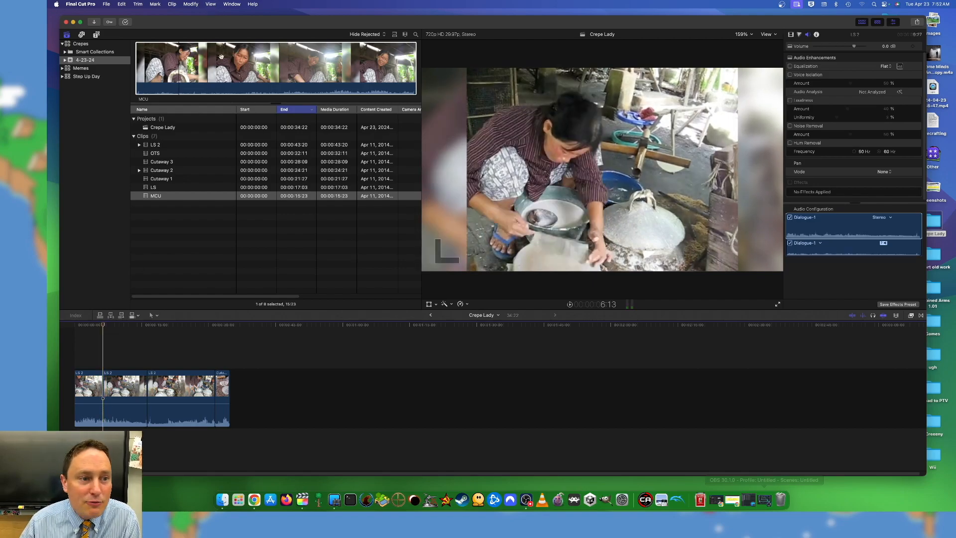
- Play the MCU clip to find the matching action and mark the range start at 7:04
click(174, 79)
key(space)
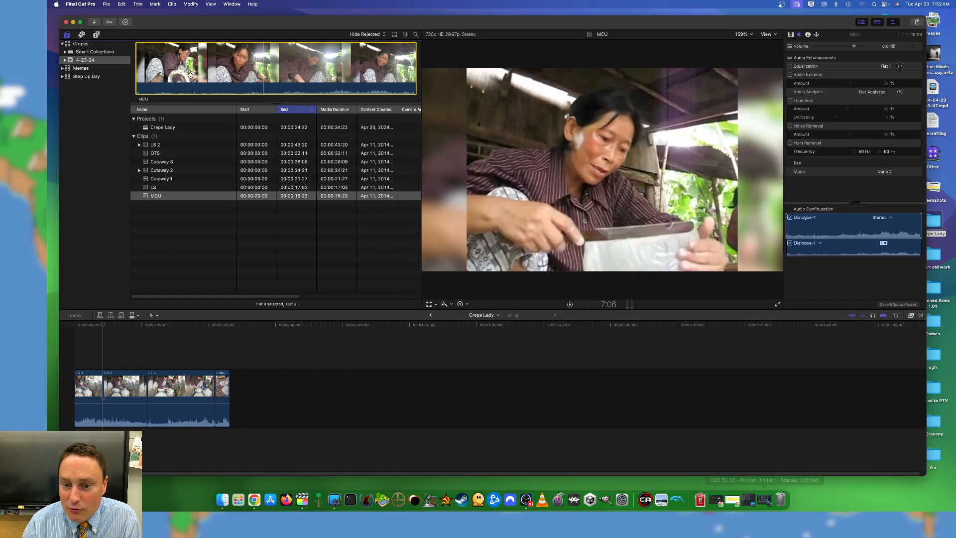
key(space)
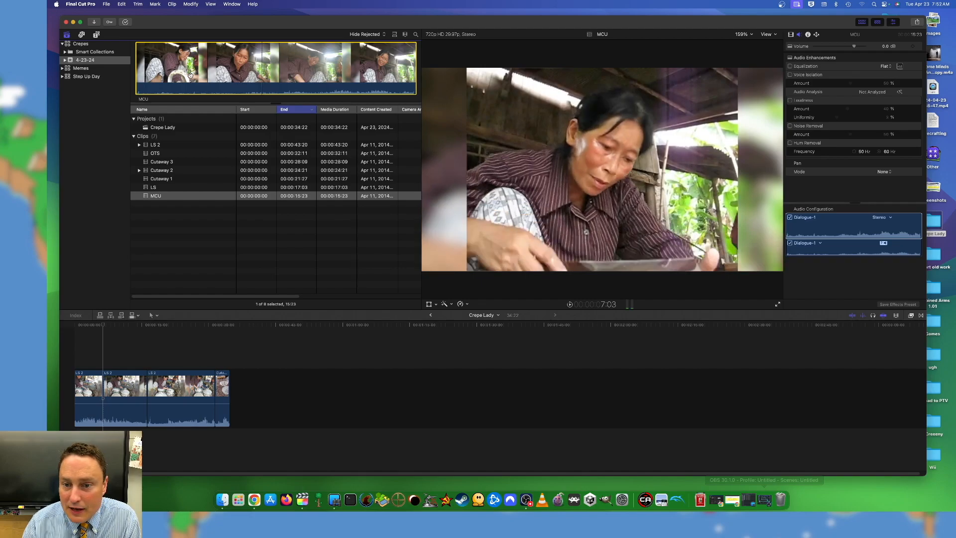
key(Right)
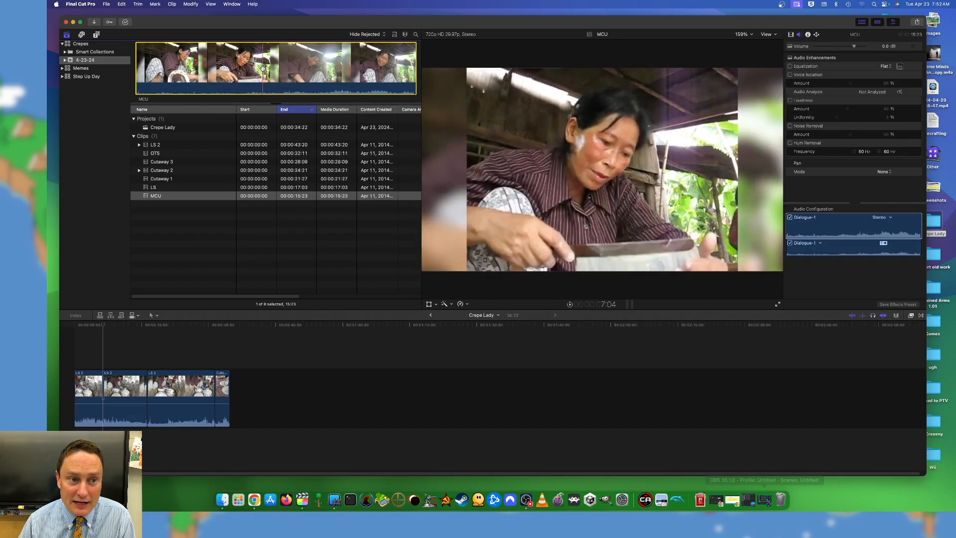
key(i)
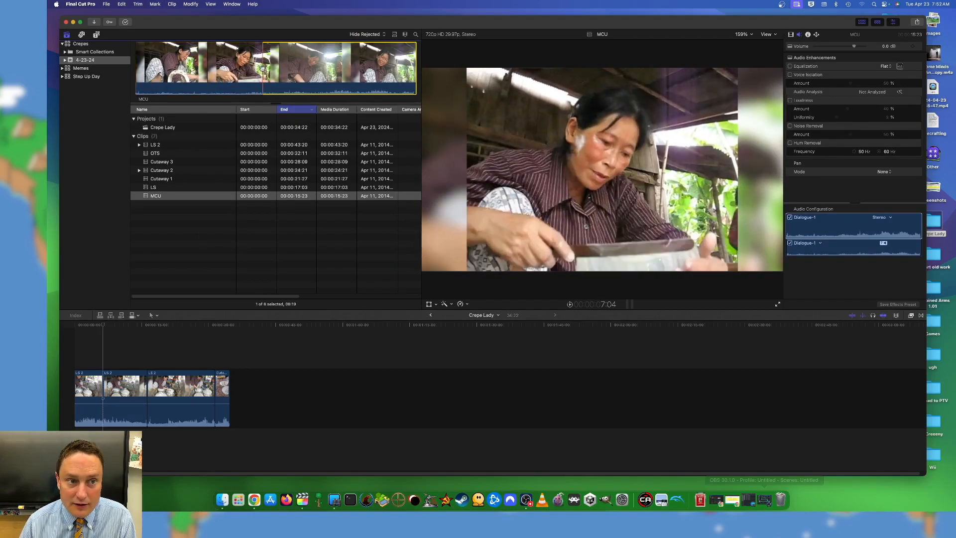
- Shorten the MCU range to 23 frames and insert it between the first two LS 2 pieces at 6:13
key(space)
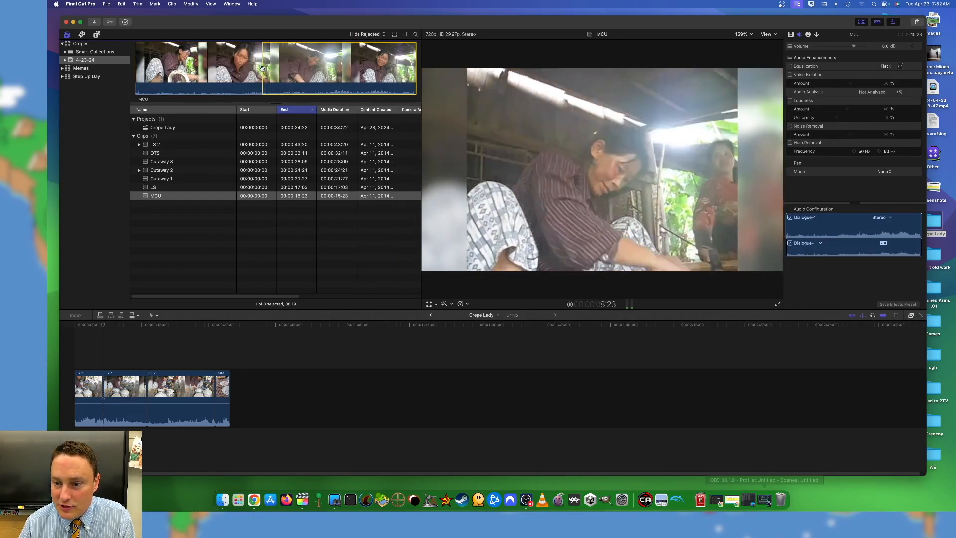
key(j)
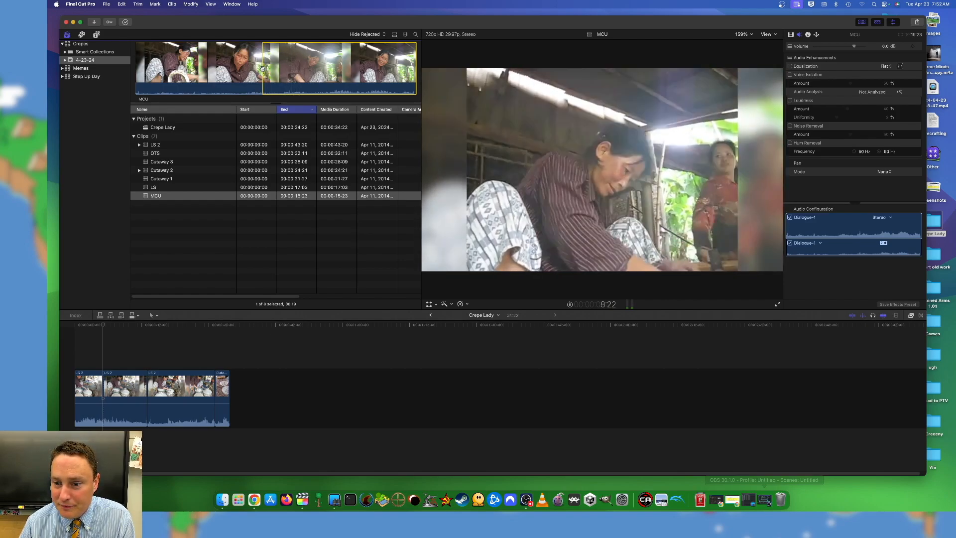
key(l)
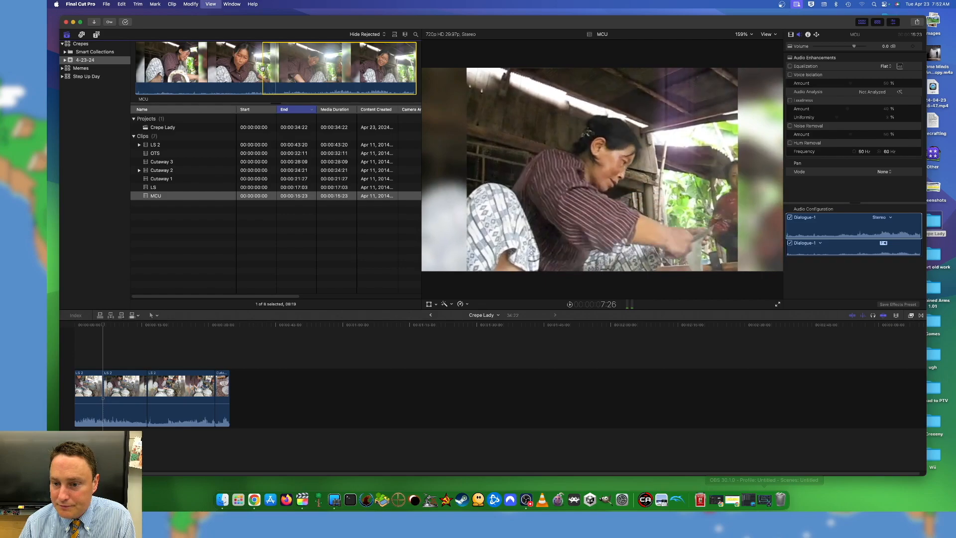
drag(262, 68, 276, 70)
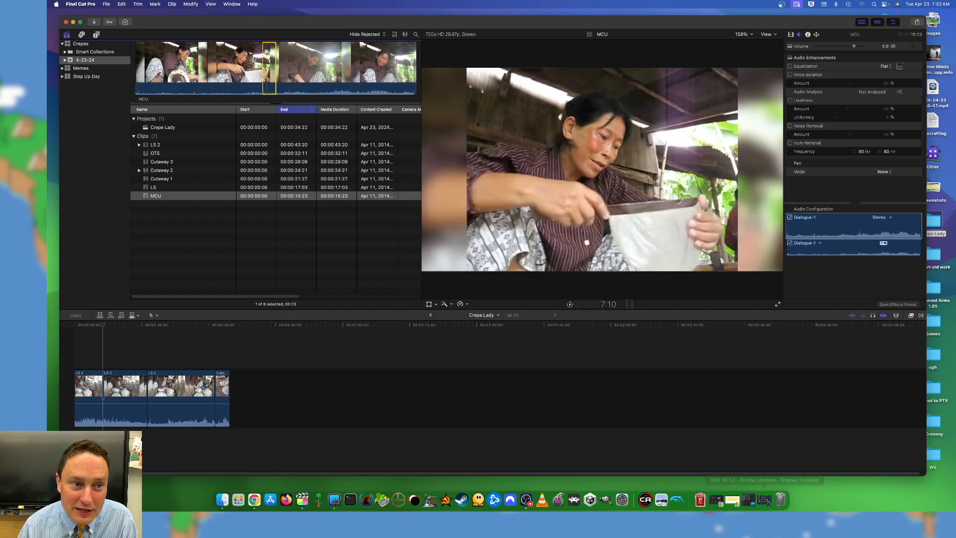
drag(203, 280, 106, 400)
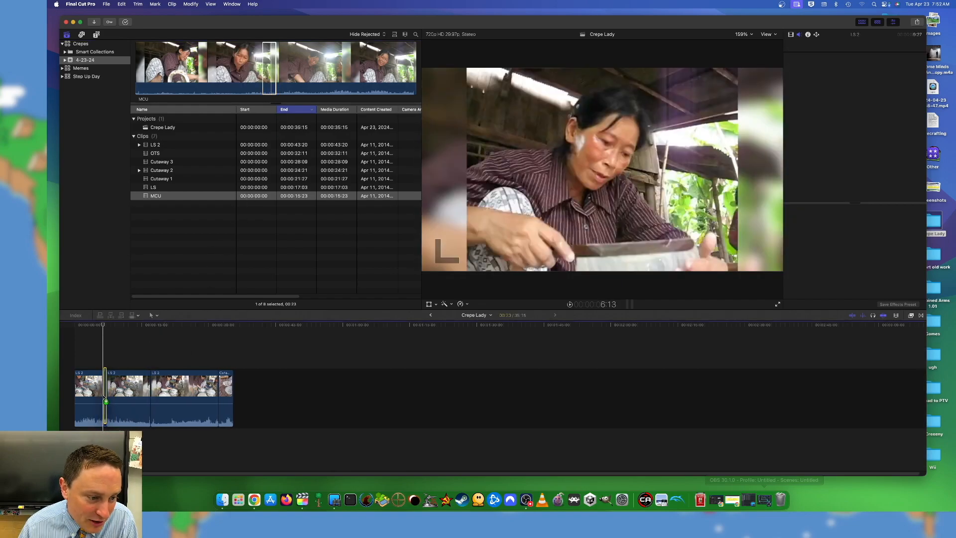
- Play the enlarged timeline from 5:09 across the first LS 2 to MCU cut and park the playhead at 6:13
click(98, 353)
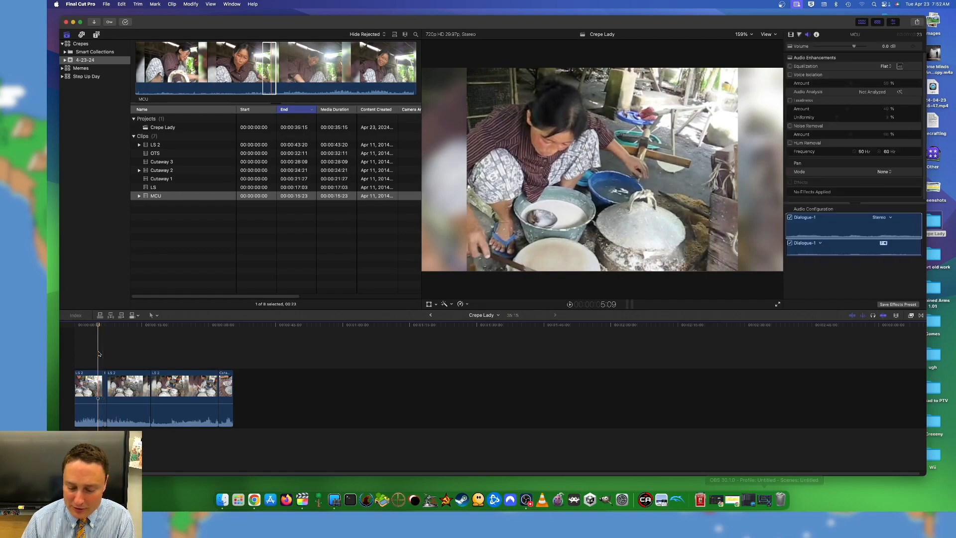
key(super+equal)
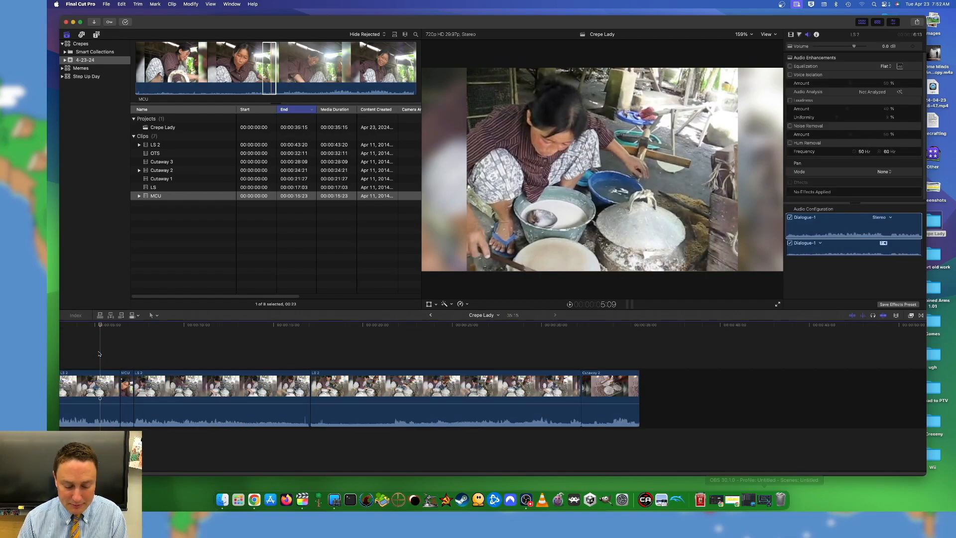
key(super+equal)
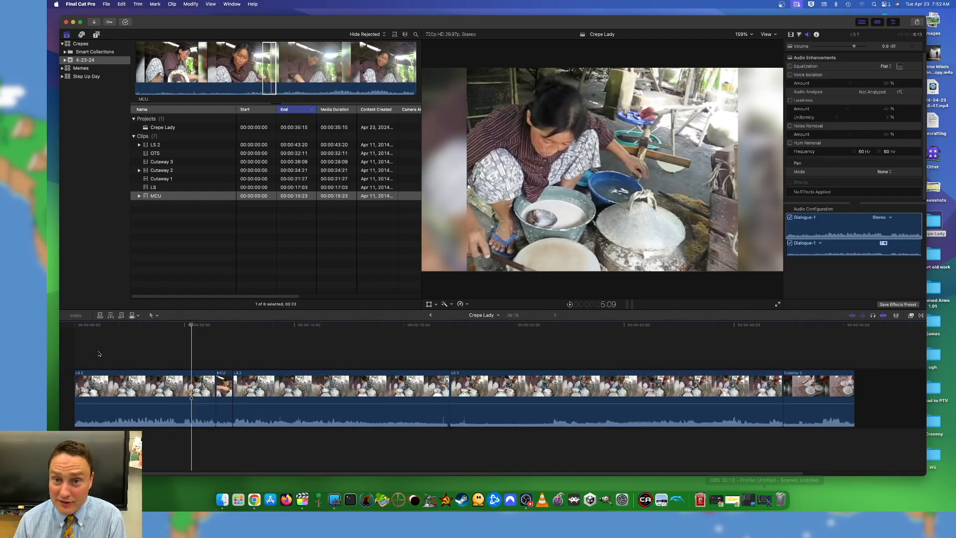
key(space)
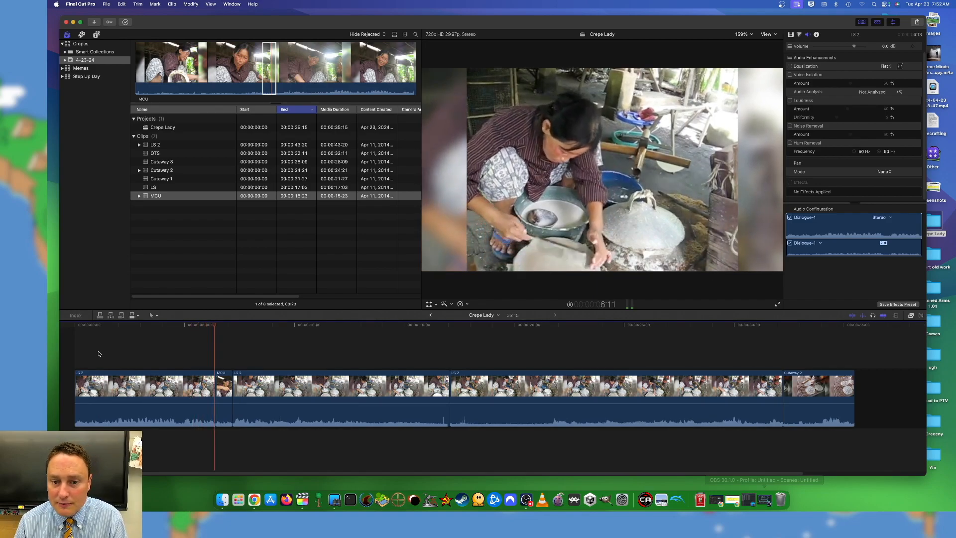
key(space)
key(Up)
key(Up)
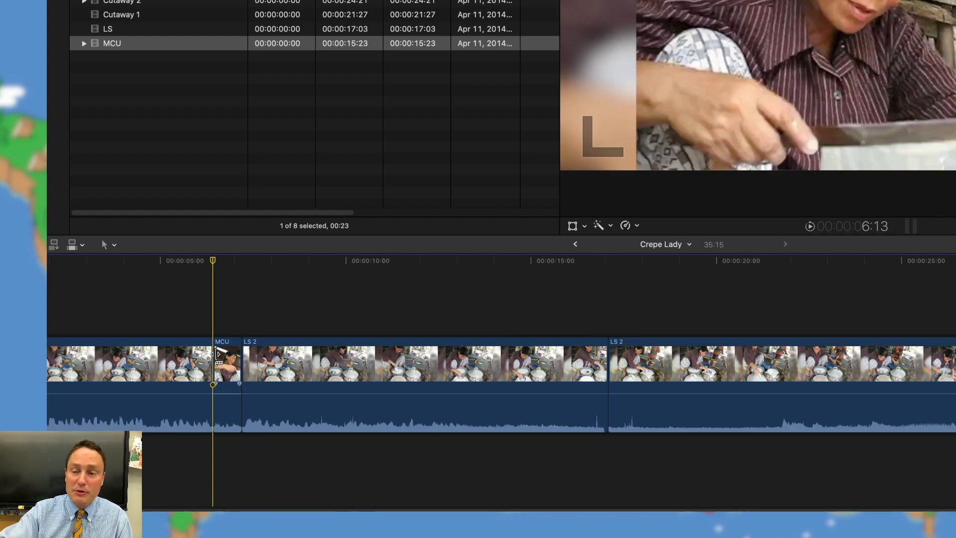
- Try extending the start of the MCU clip by 21 frames, and undo the trim
drag(218, 355, 192, 343)
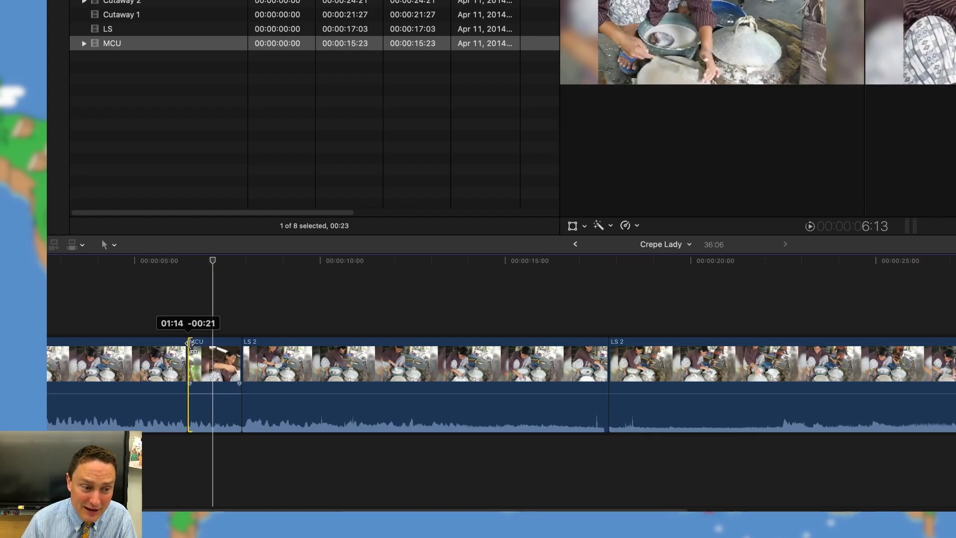
drag(190, 344, 190, 344)
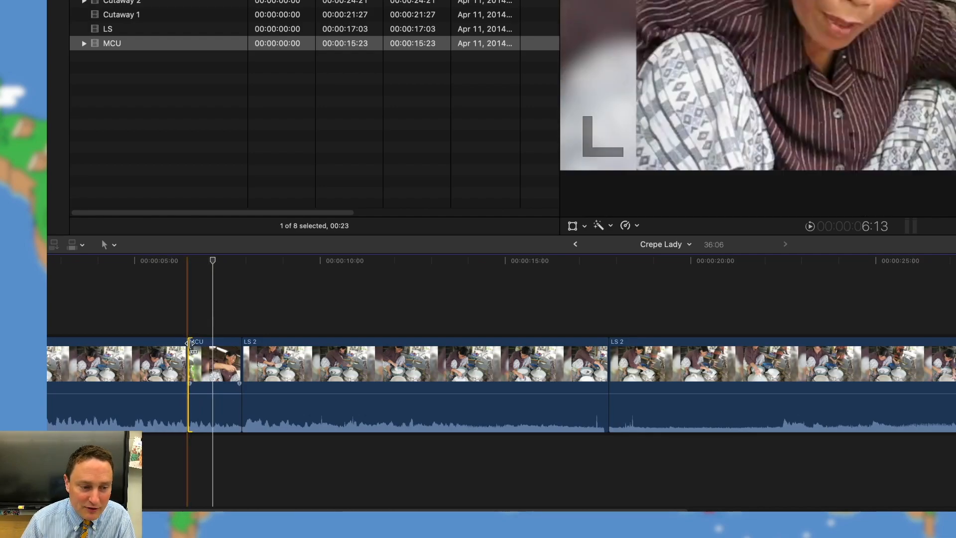
key(super+z)
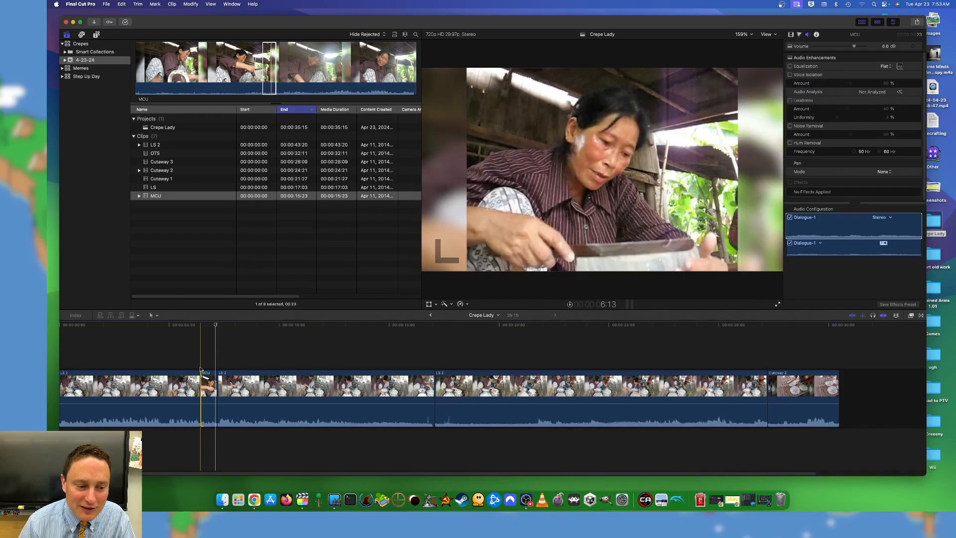
- Play the timeline repeatedly across the MCU clip to check the cuts with the LS 2 pieces on both sides
click(188, 342)
key(space)
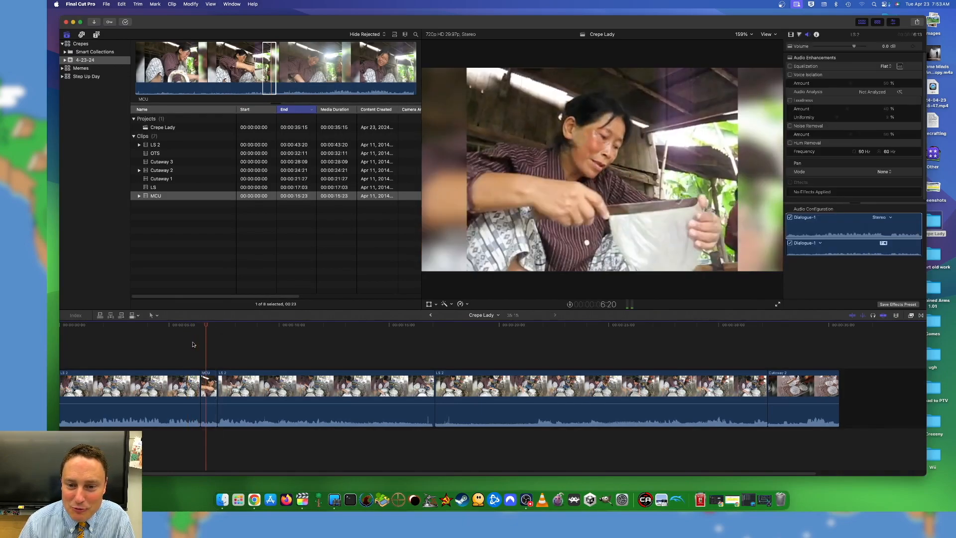
key(space)
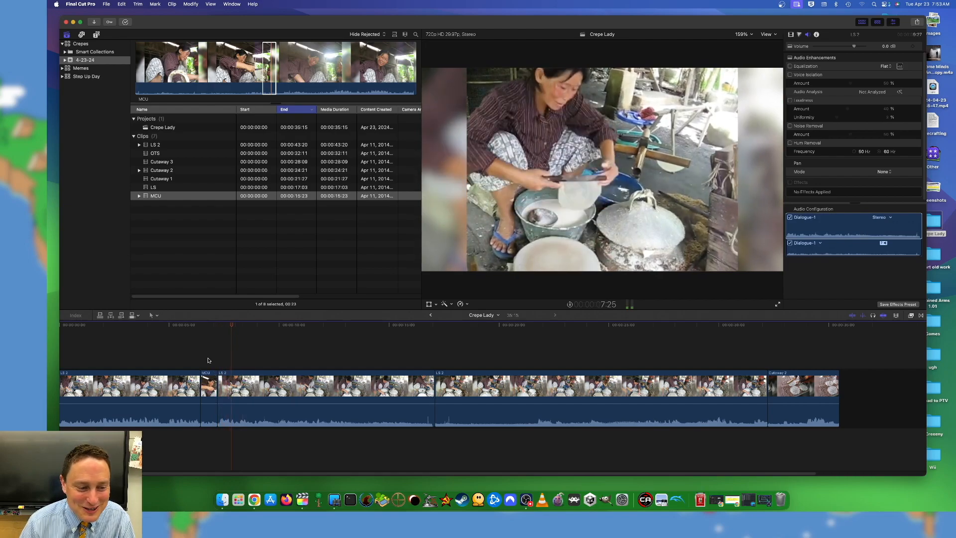
click(192, 346)
key(space)
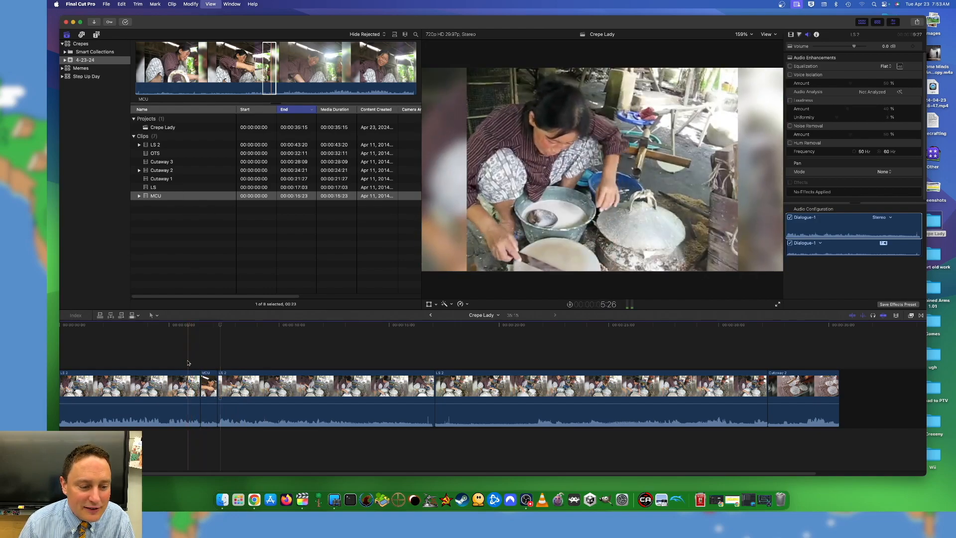
click(208, 382)
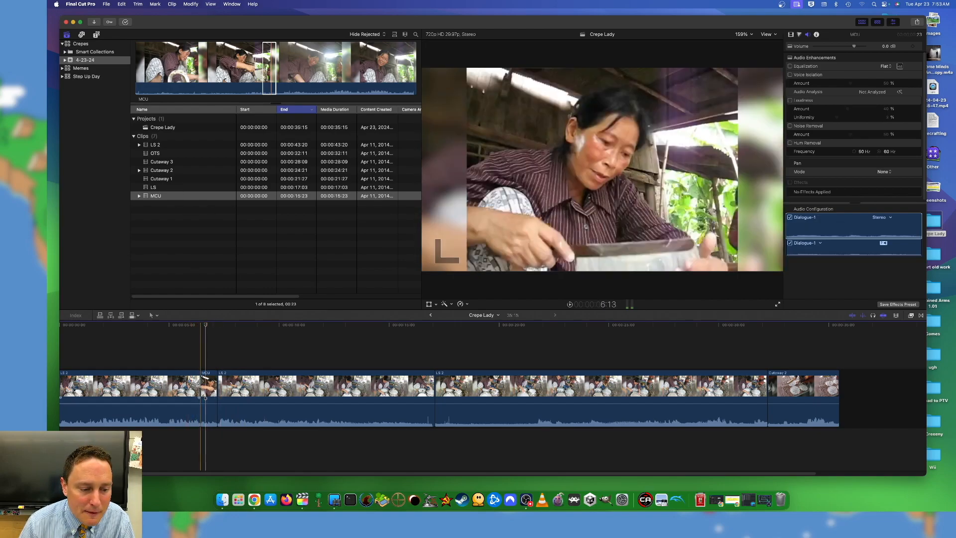
key(space)
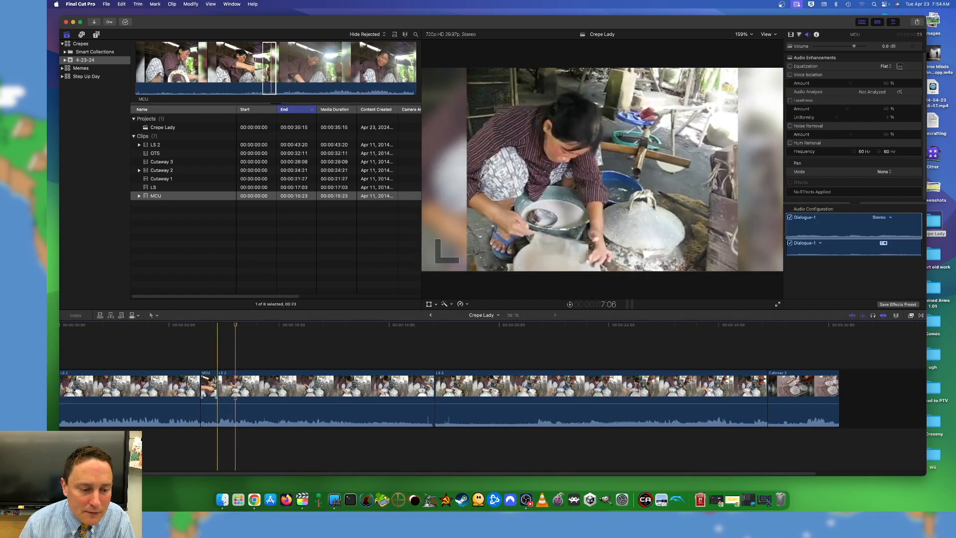
- Extend the end of the MCU clip in the timeline to a duration of 3:00
mouse_move(219, 383)
mouse_down()
mouse_move(272, 384)
mouse_move(219, 383)
mouse_up()
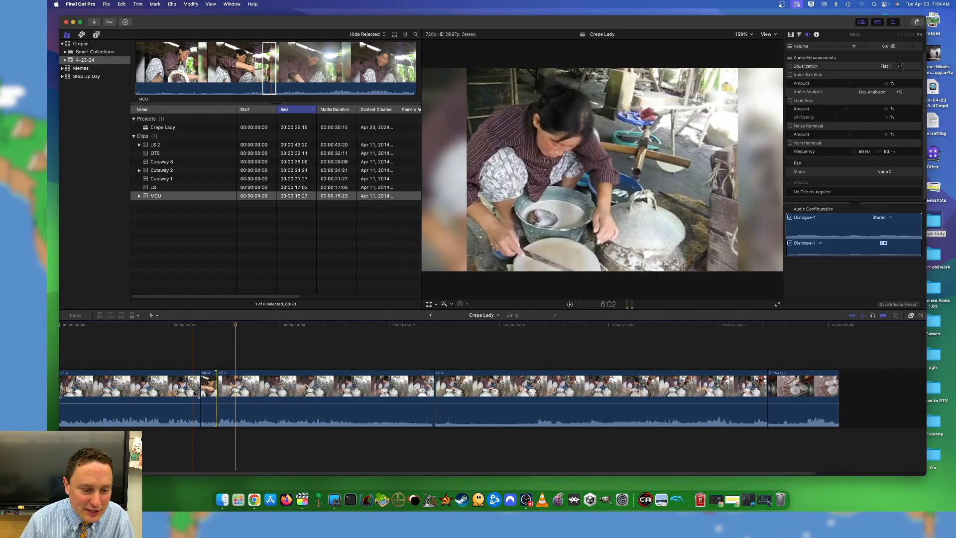
click(210, 379)
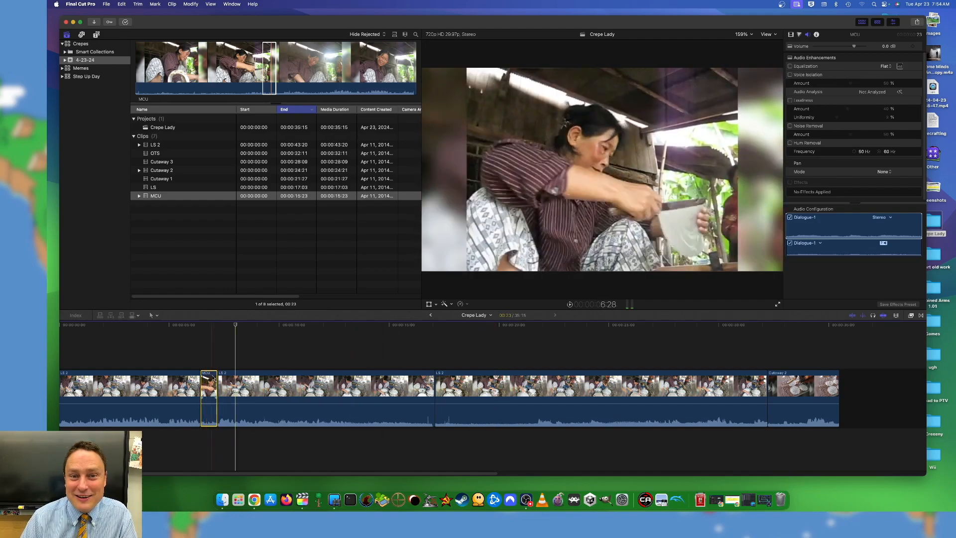
drag(214, 377, 265, 379)
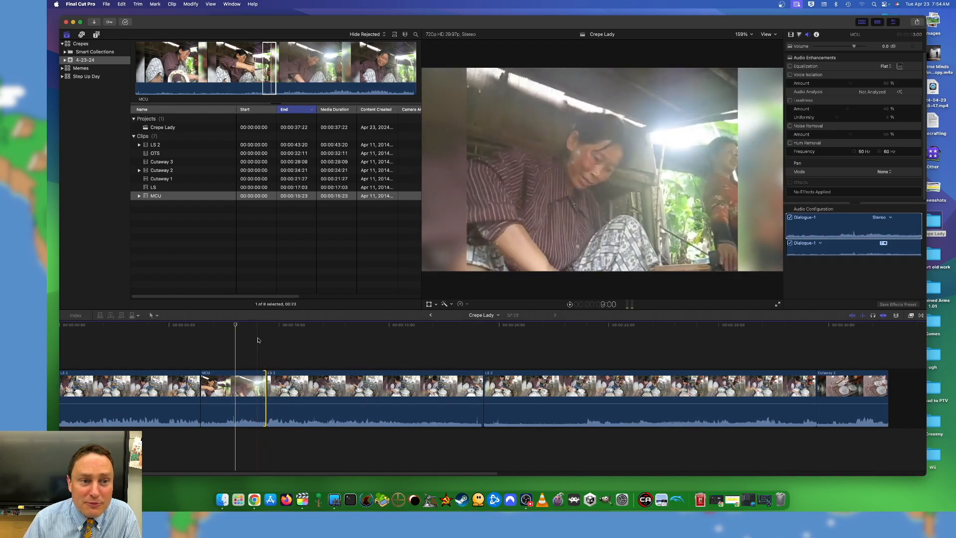
- Preview the MCU, LS and Cutaway 2 source clips for a shot to follow MCU
click(271, 76)
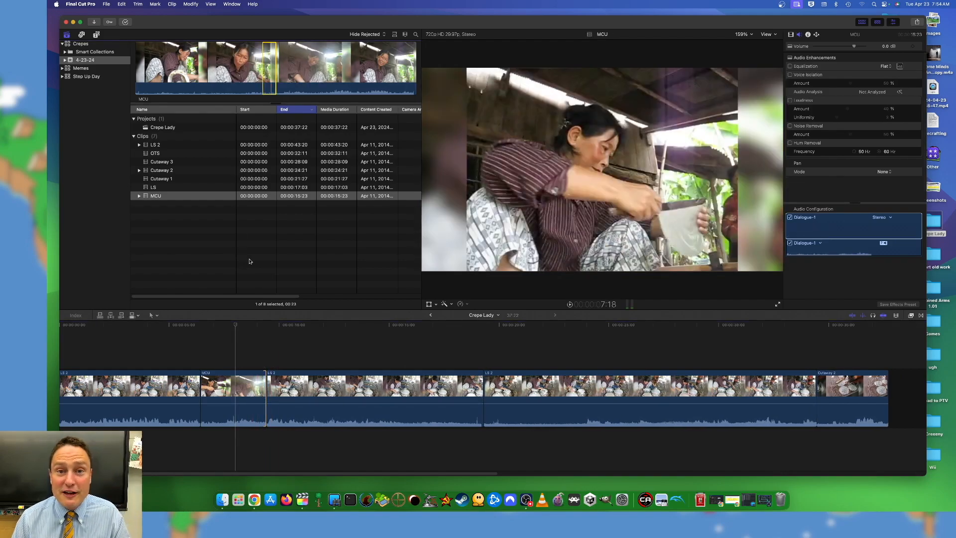
click(153, 188)
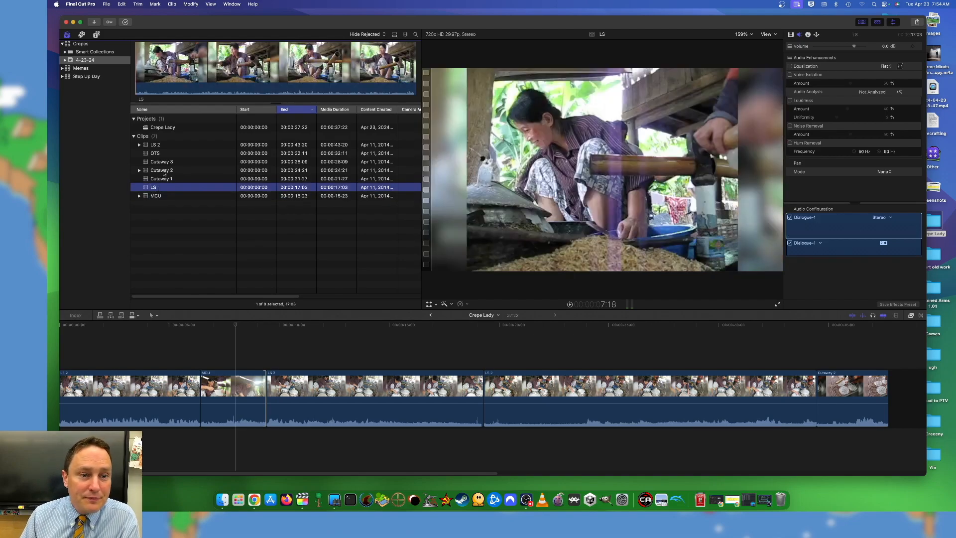
click(283, 76)
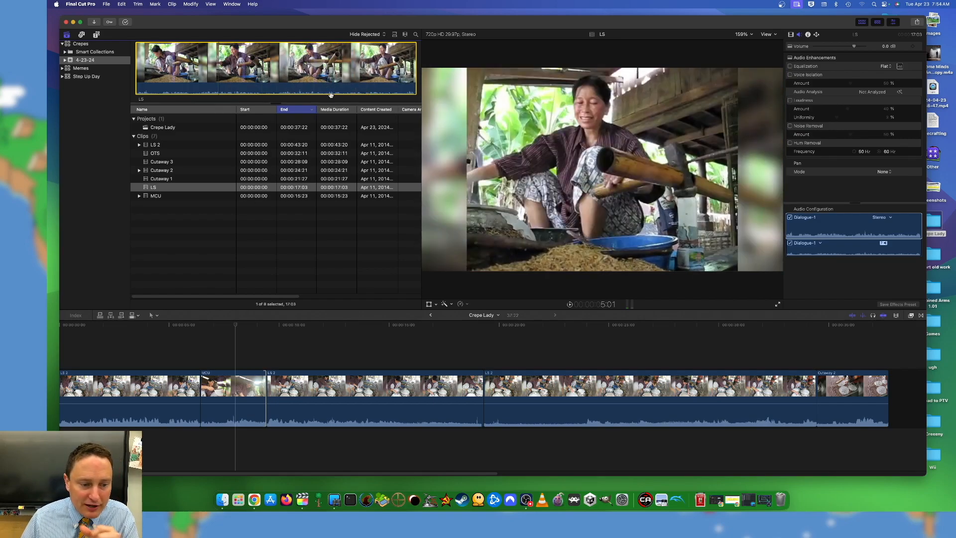
click(174, 172)
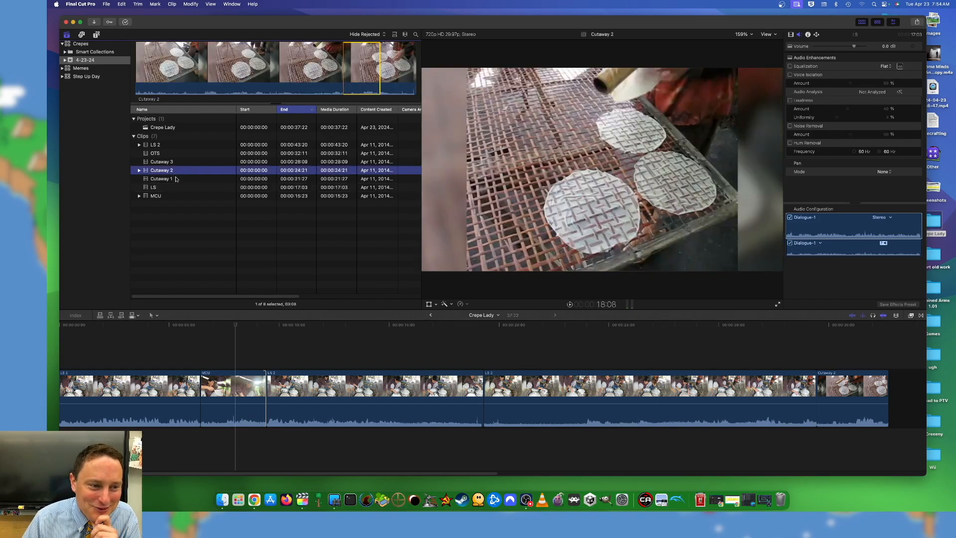
- Mark the Cutaway 1 range from 0:25 to 3:03 and insert it directly after the MCU clip in the timeline
click(176, 179)
click(217, 71)
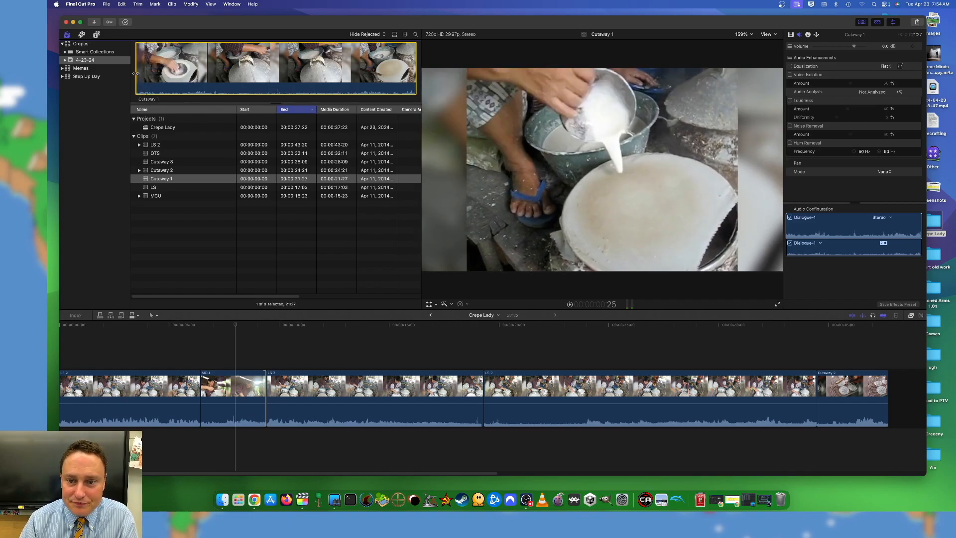
key(i)
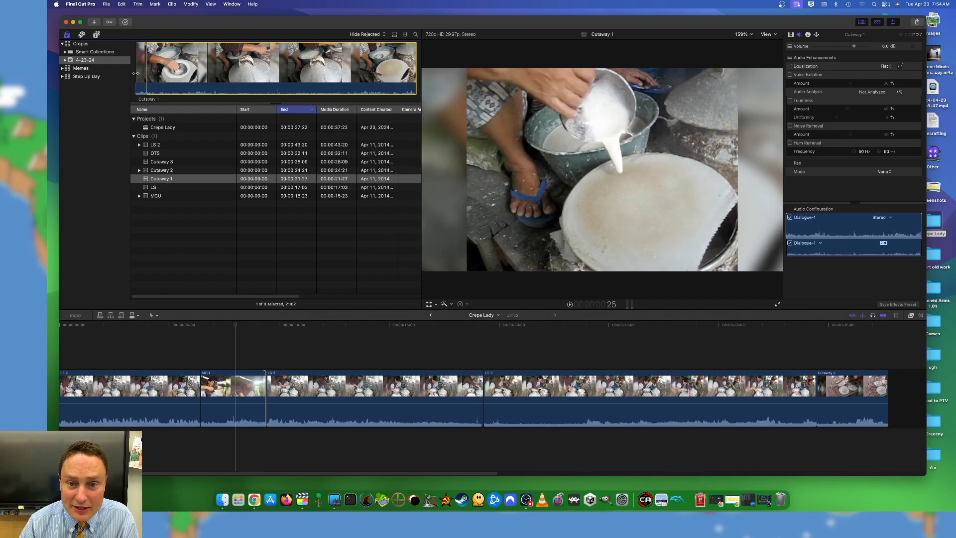
key(space)
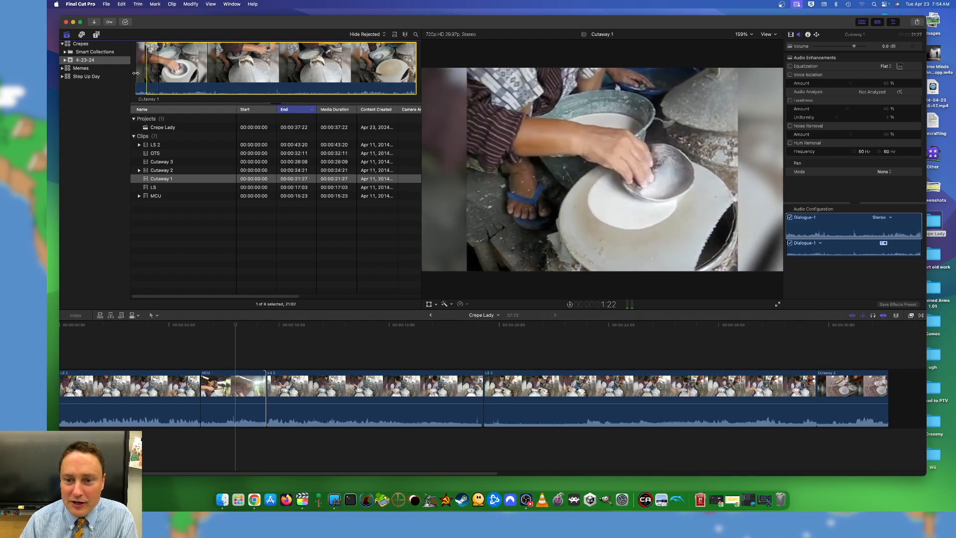
key(o)
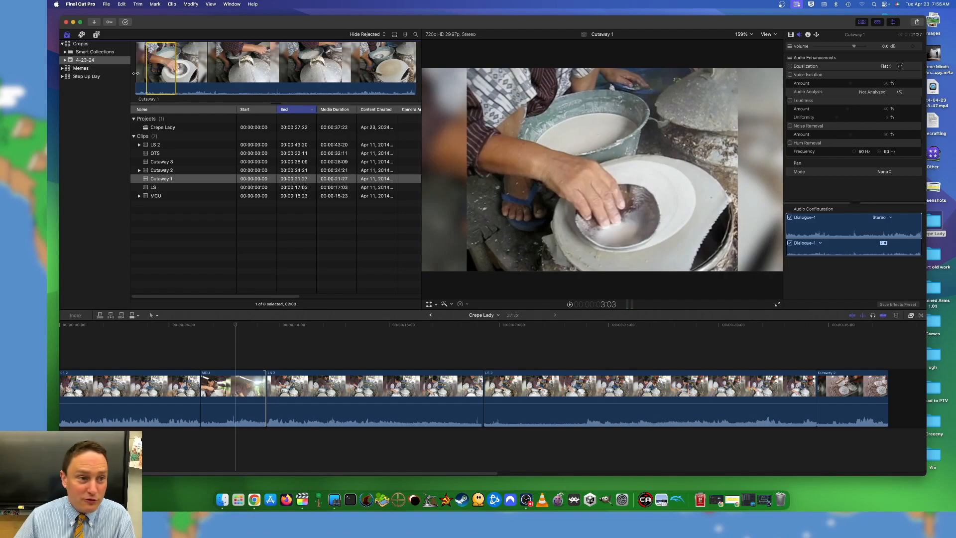
drag(165, 48, 269, 405)
- Play the timeline from just before MCU through Cutaway 1 into LS 2 to review the action's continuity
click(180, 344)
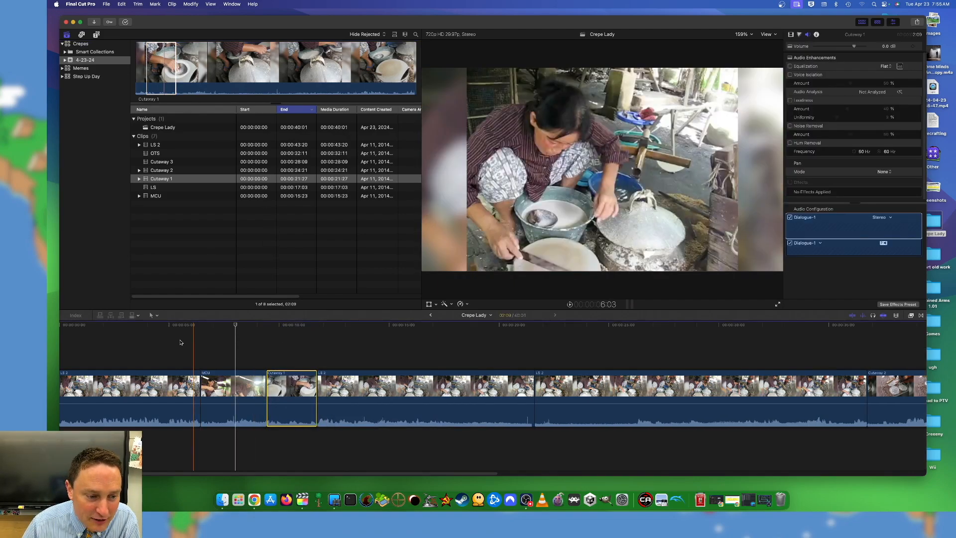
key(space)
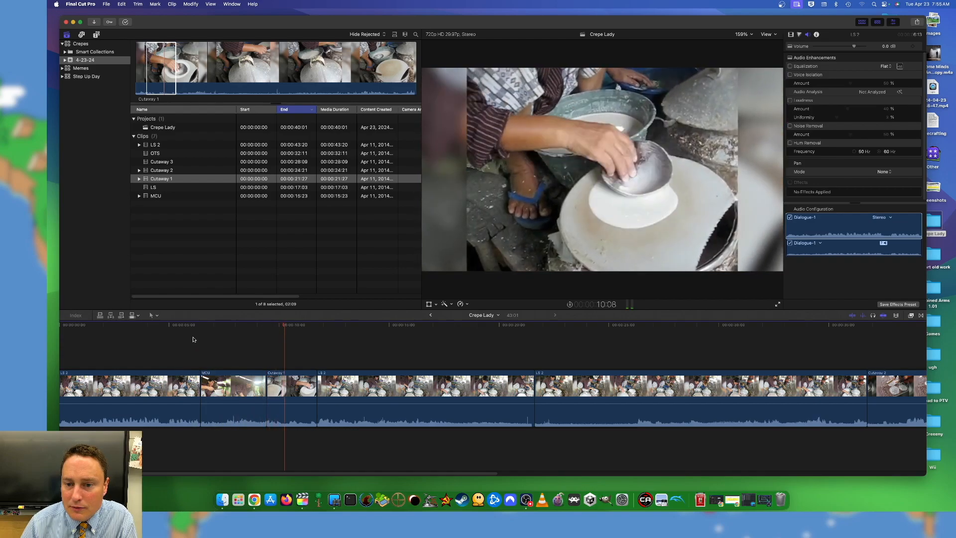
key(space)
key(space)
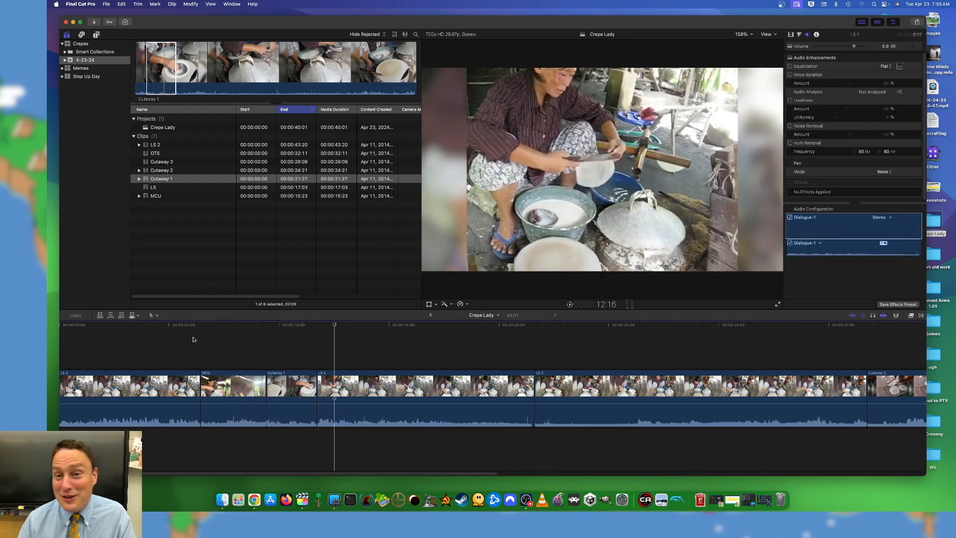
click(296, 349)
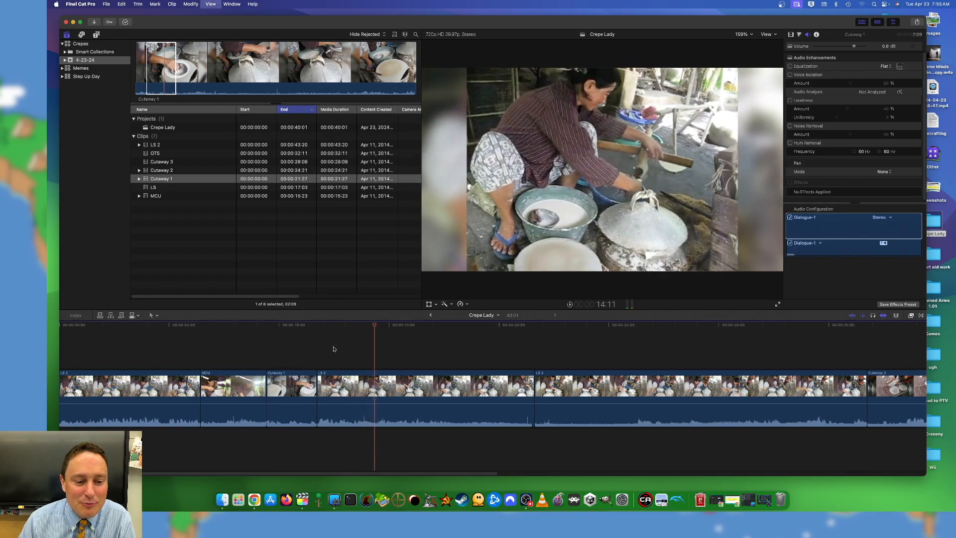
key(space)
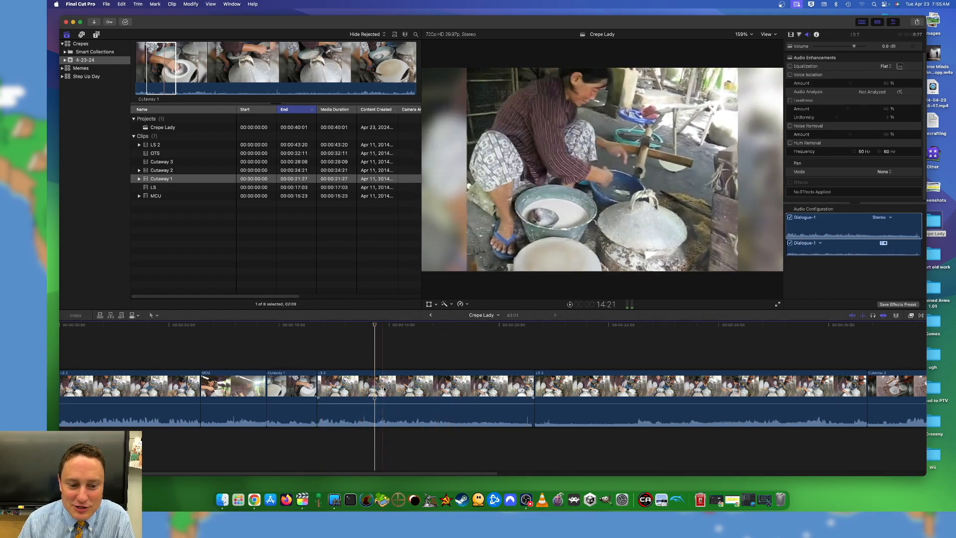
- Split the LS 2 clip following Cutaway 1 and delete its first 6:00 piece
click(449, 397)
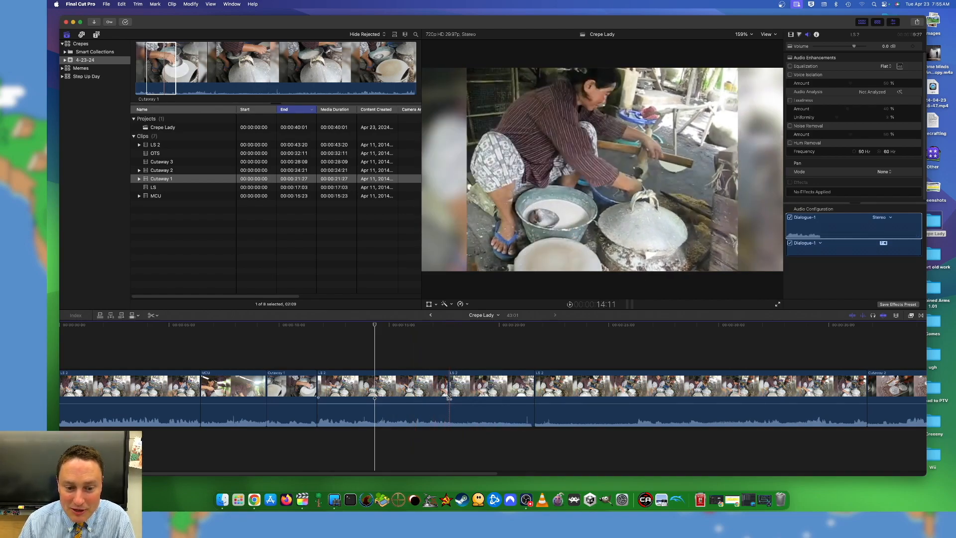
key(a)
click(406, 393)
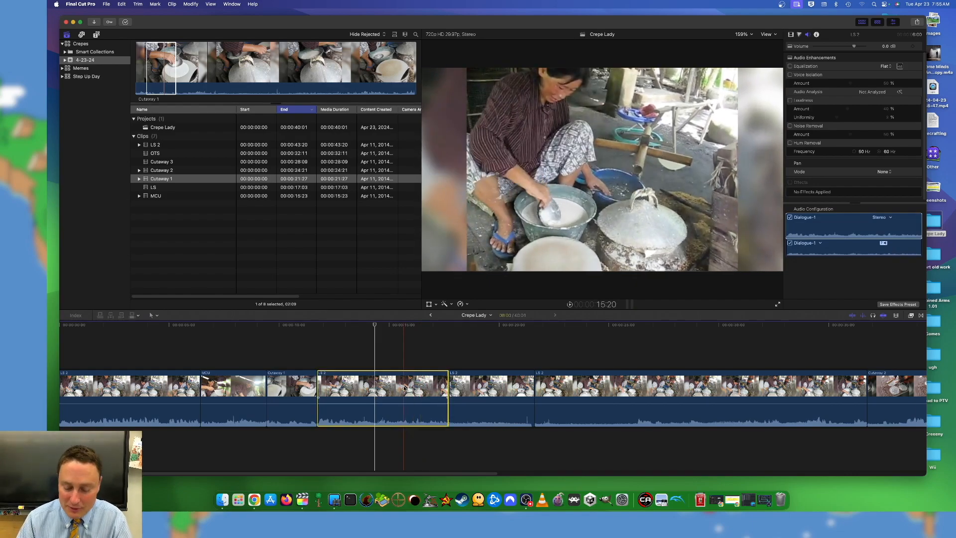
key(Delete)
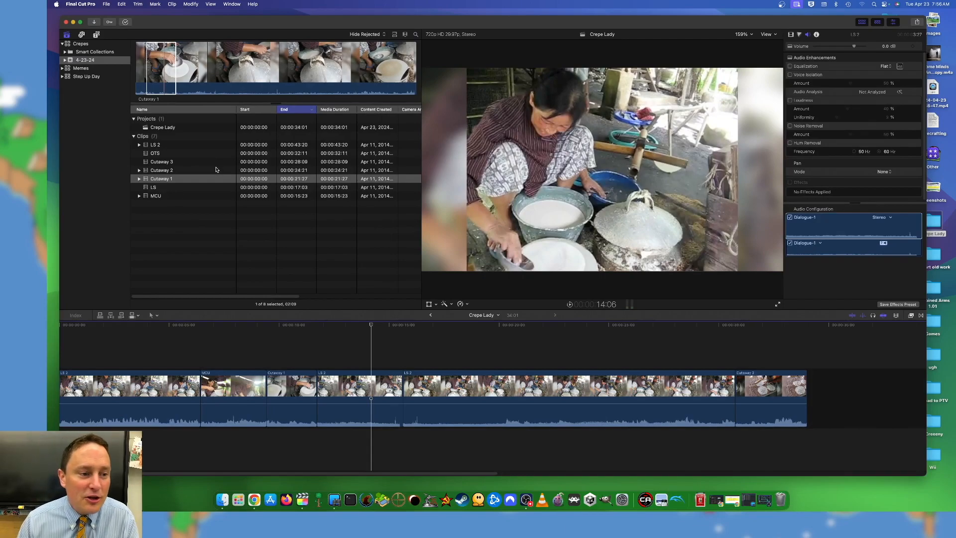
- Split the LS 2 clip following Cutaway 1 at 15:09 and delete its leftover 0:10 end piece
click(197, 153)
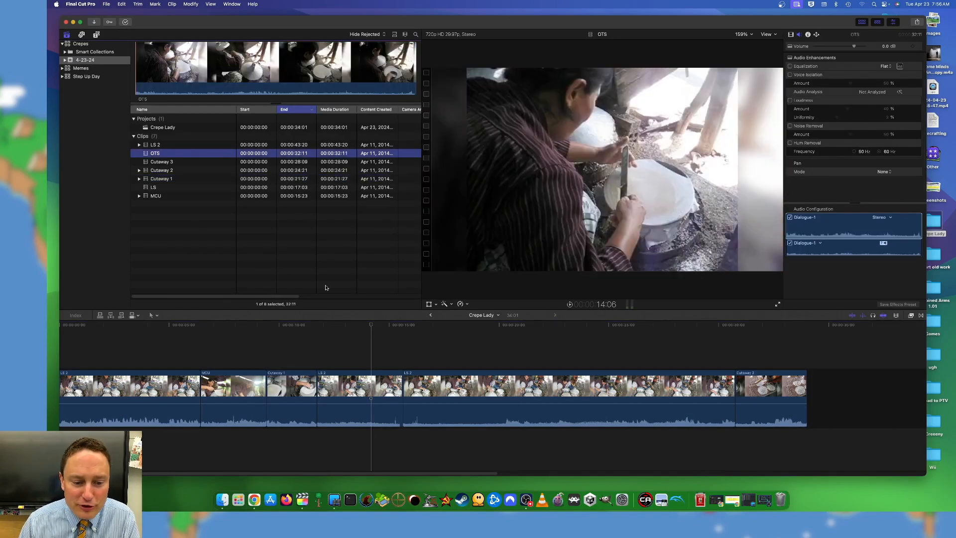
click(372, 379)
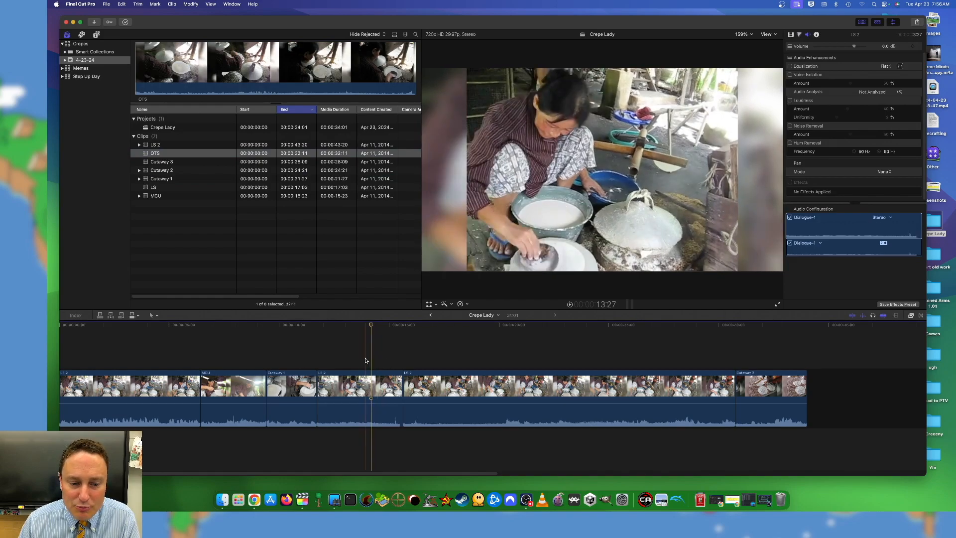
key(space)
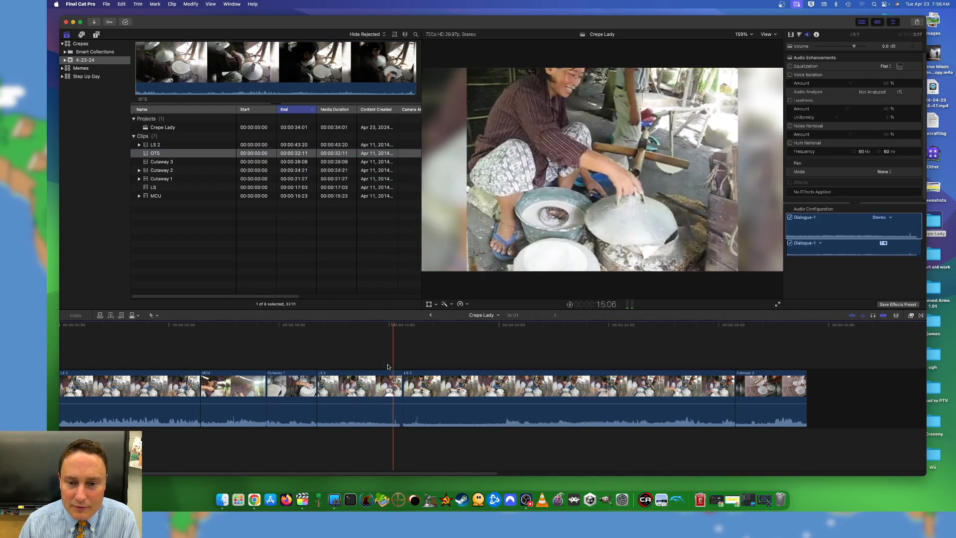
key(space)
key(space)
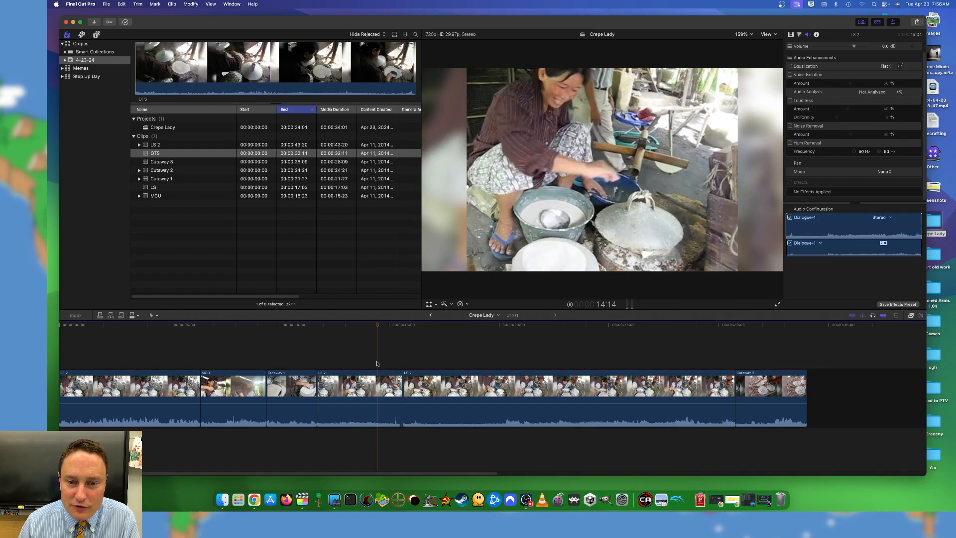
key(space)
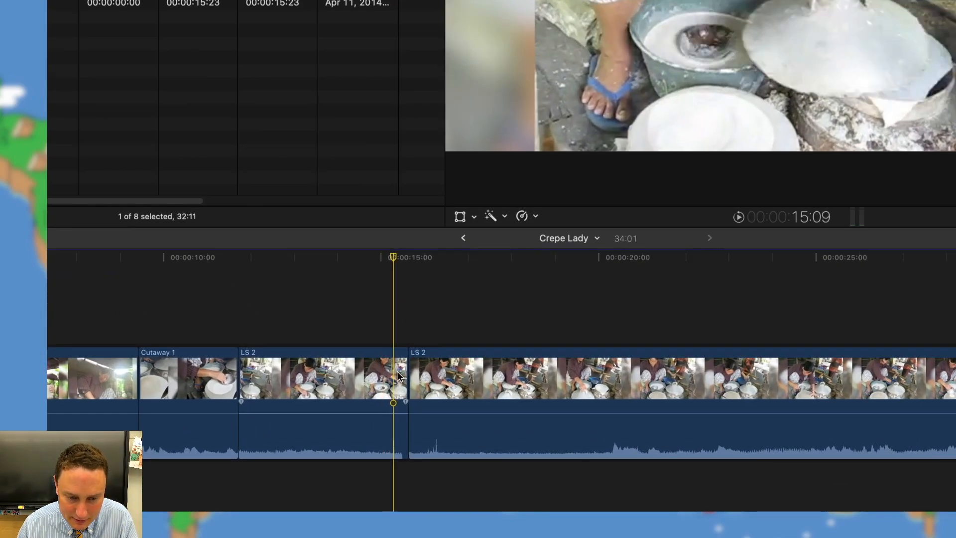
key(a)
click(399, 383)
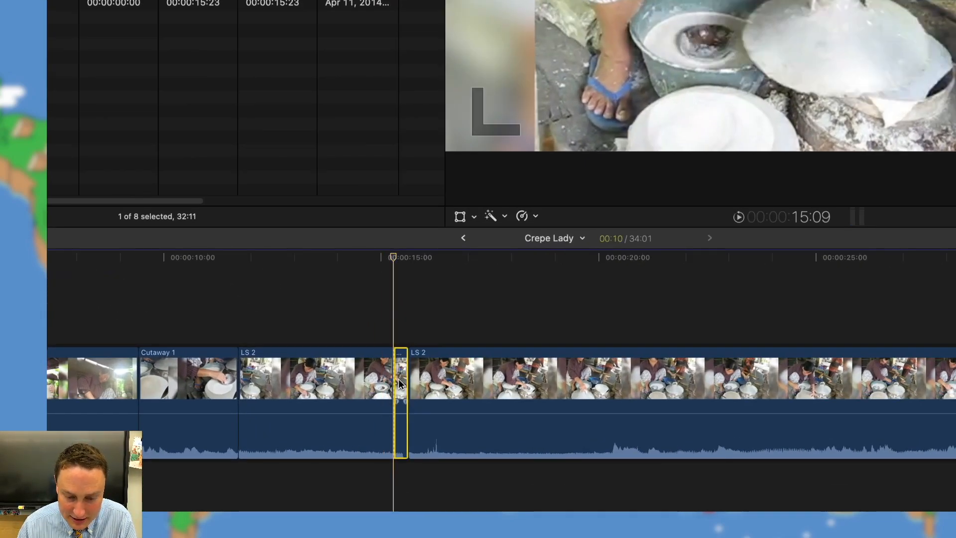
key(Delete)
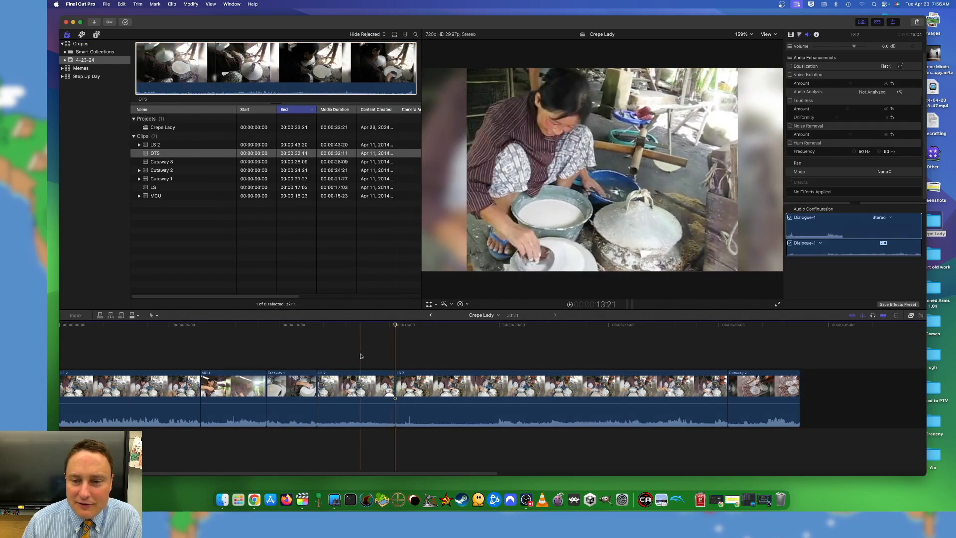
- Review the cut between the two LS 2 clips, then mark a matching 3:04 range of OTS and insert it between them
key(space)
key(space)
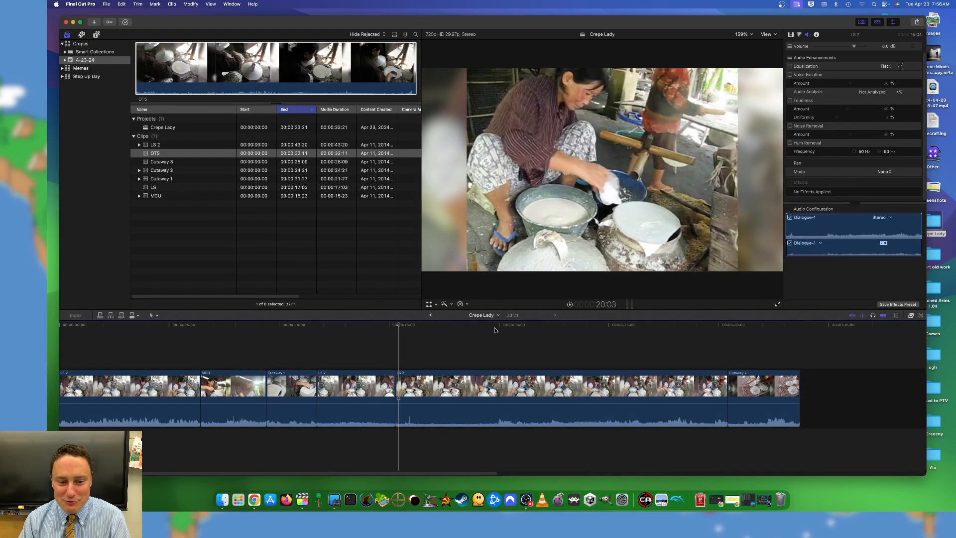
key(space)
key(space)
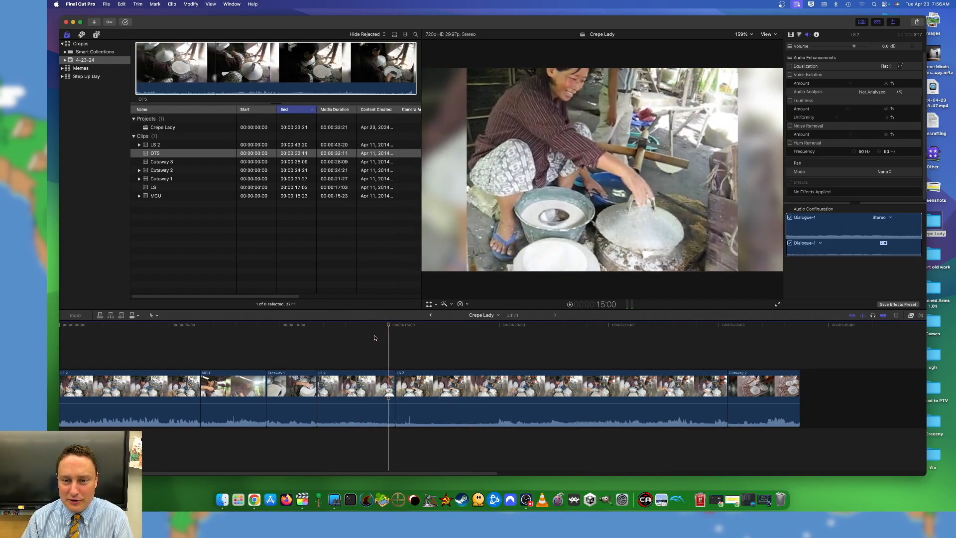
key(Up)
key(Down)
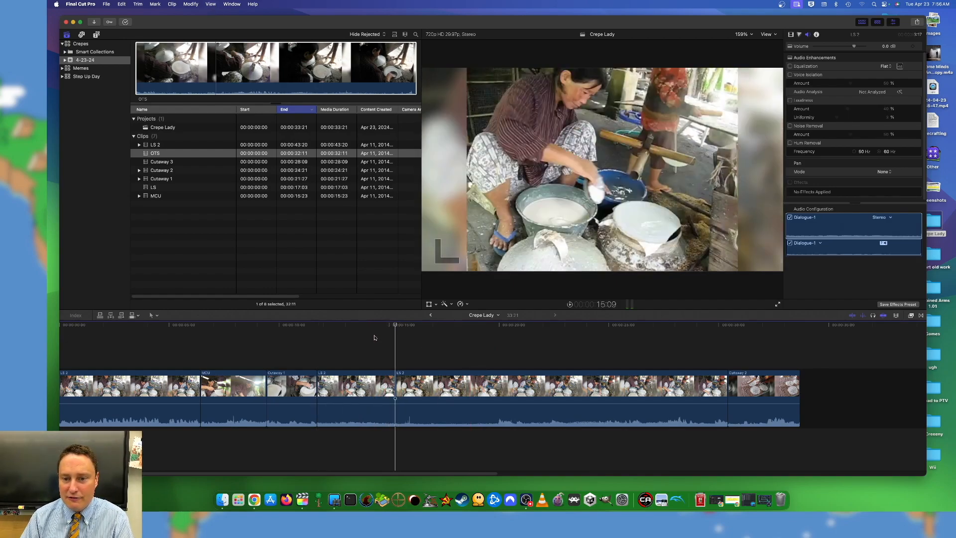
key(Left)
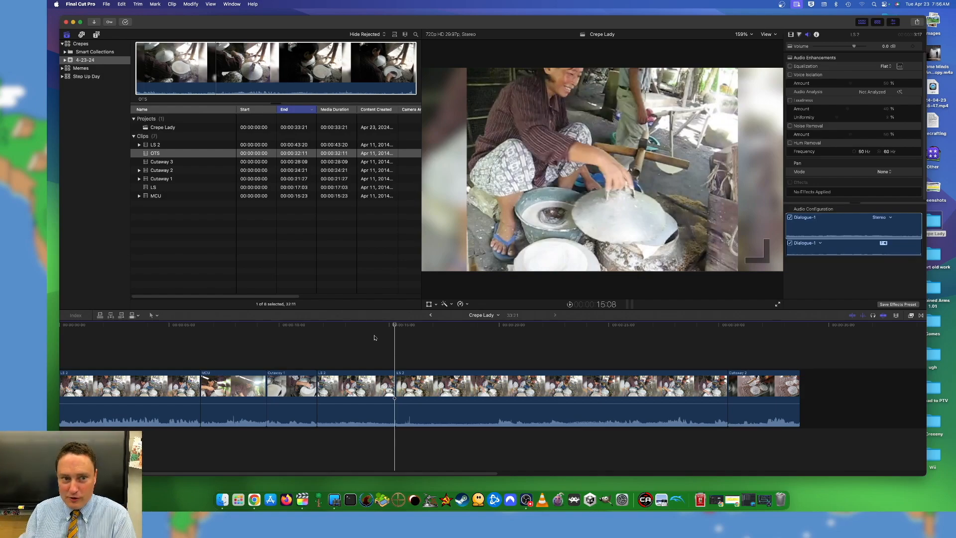
click(174, 73)
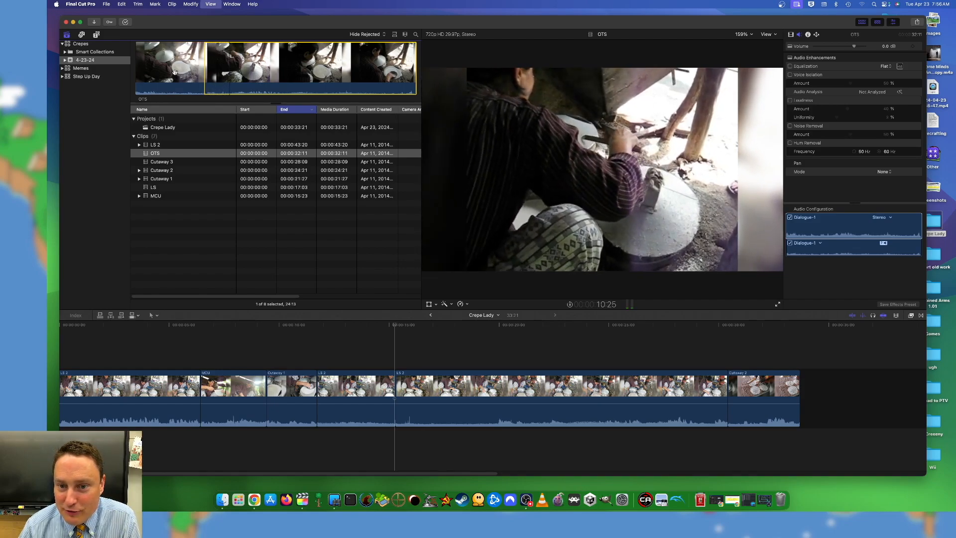
key(o)
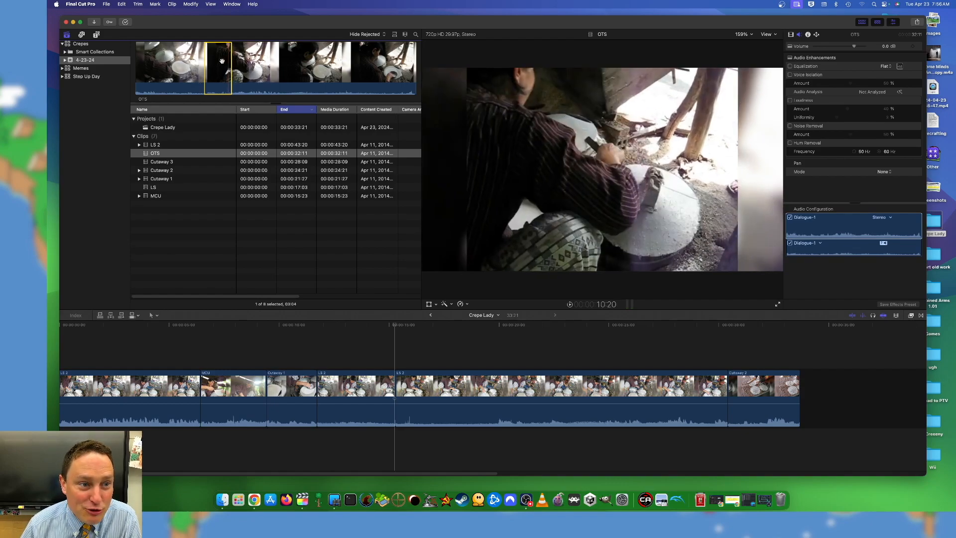
drag(230, 71, 405, 399)
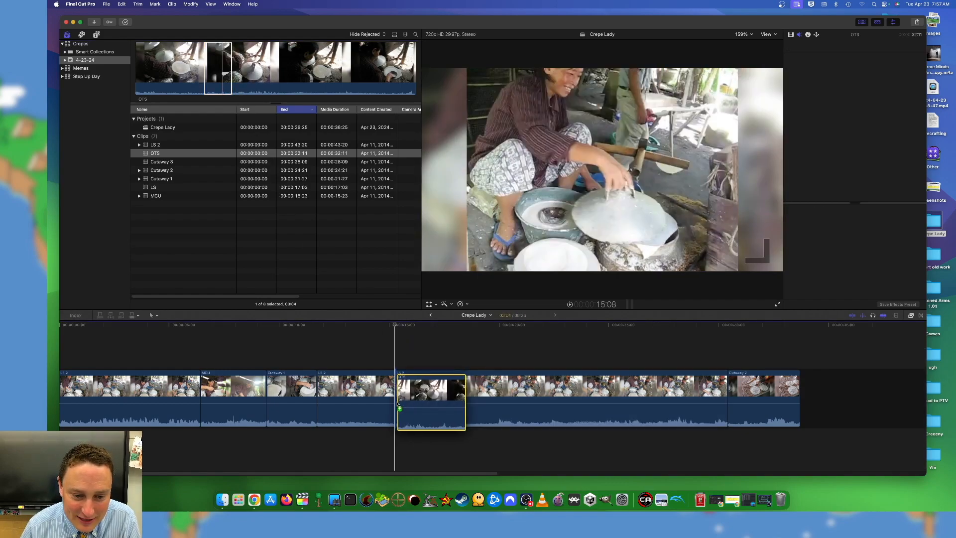
key(super+4)
- Play through the inserted OTS clip and trim its end so that it lasts 2:13
key(space)
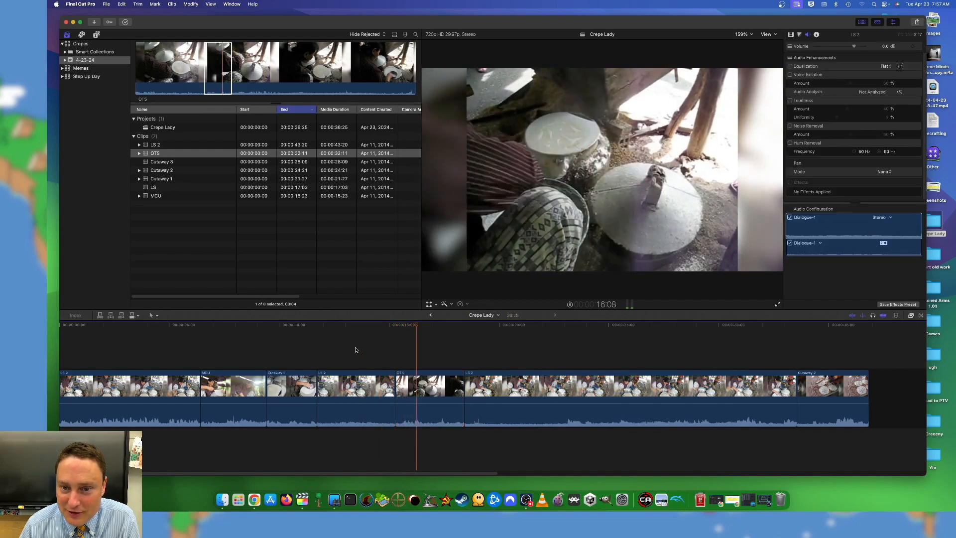
key(space)
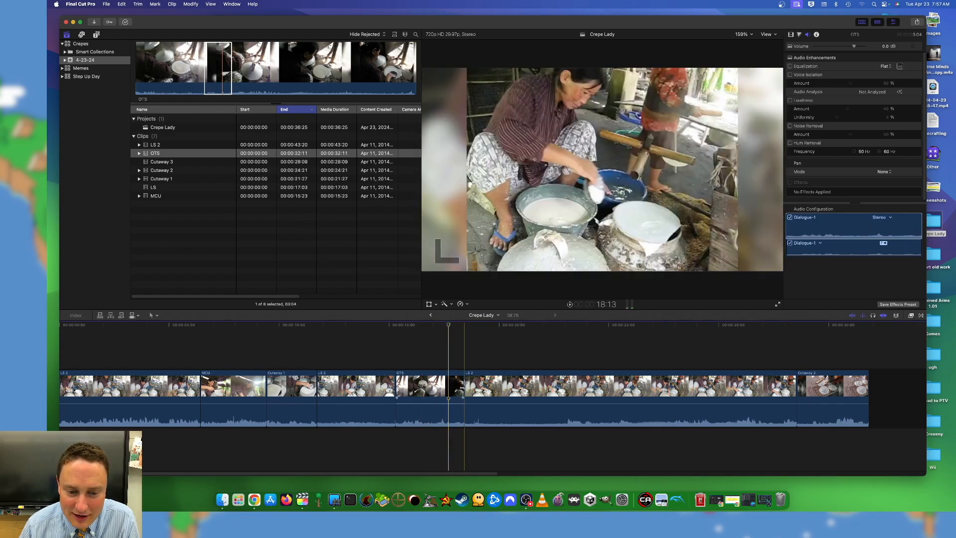
drag(459, 383, 448, 384)
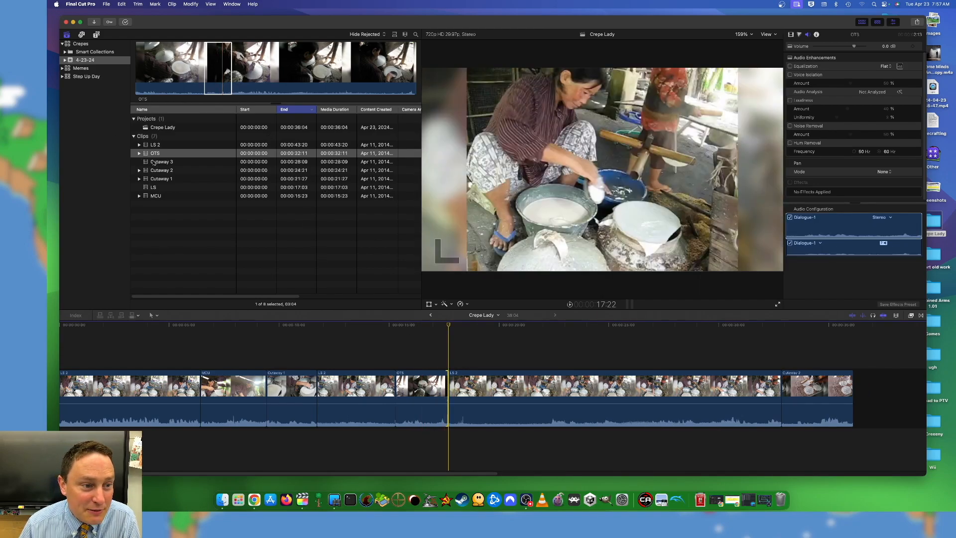
- Mark a 1:11 range of the LS source clip starting at 8:05 and insert it directly after OTS in the timeline
click(169, 198)
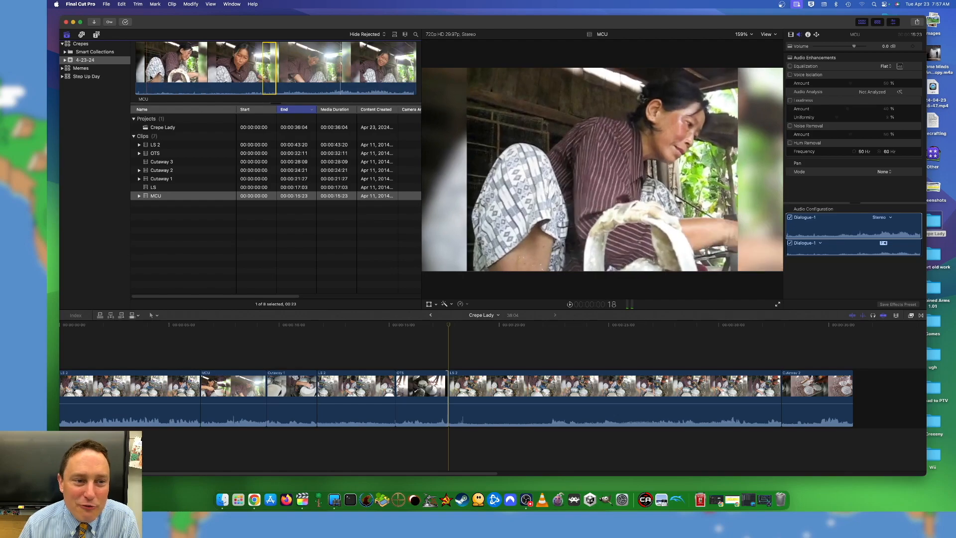
click(153, 189)
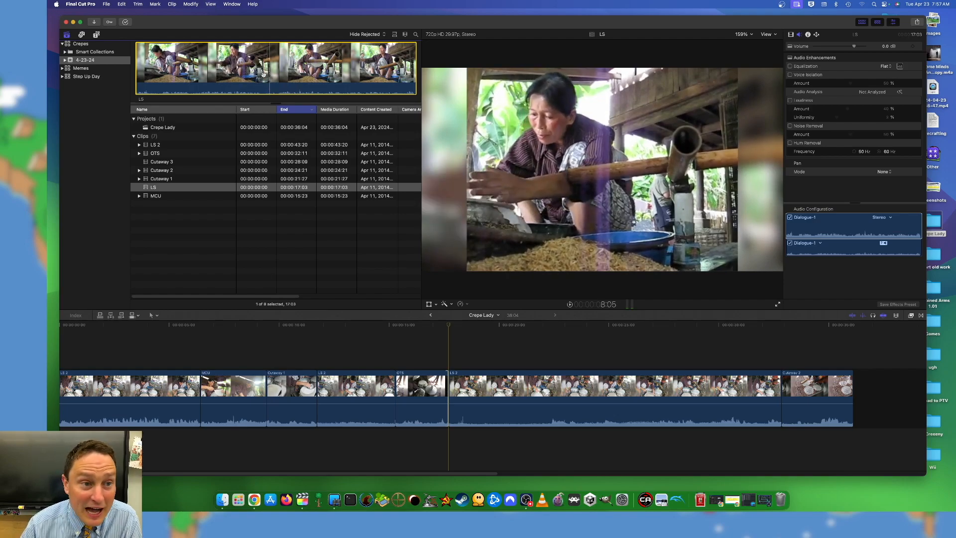
key(i)
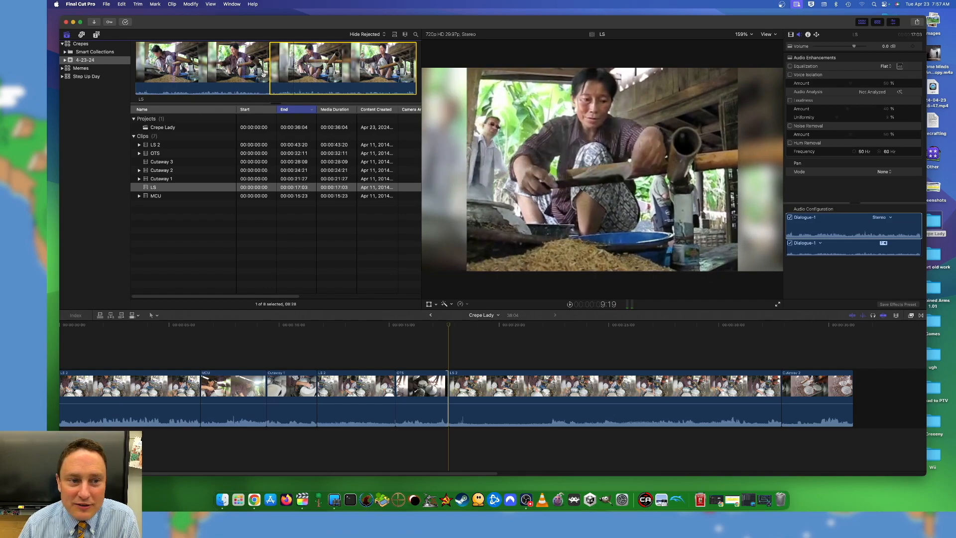
key(o)
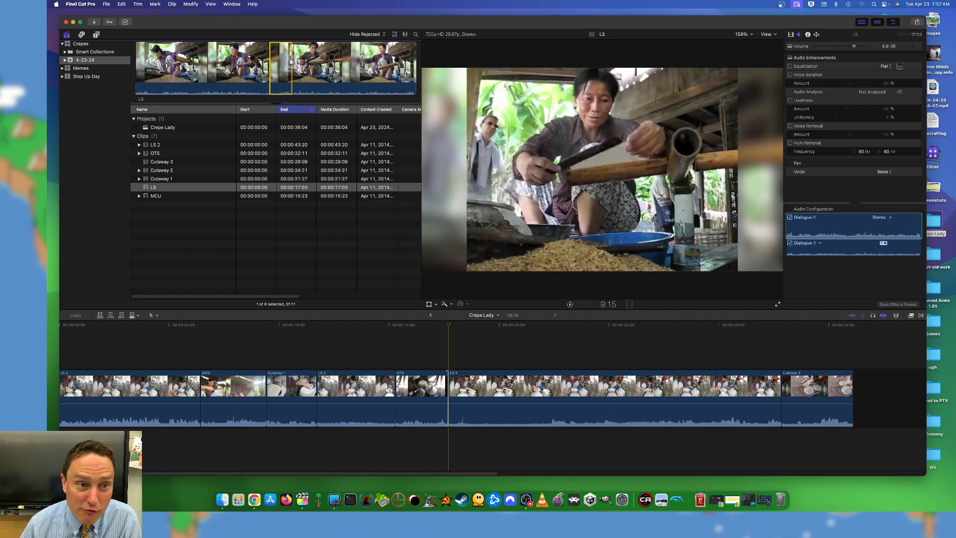
drag(271, 48, 454, 398)
- Play the sequence through the inserted LS shot to check continuity, and preview the Cutaway 3 source clip
click(371, 342)
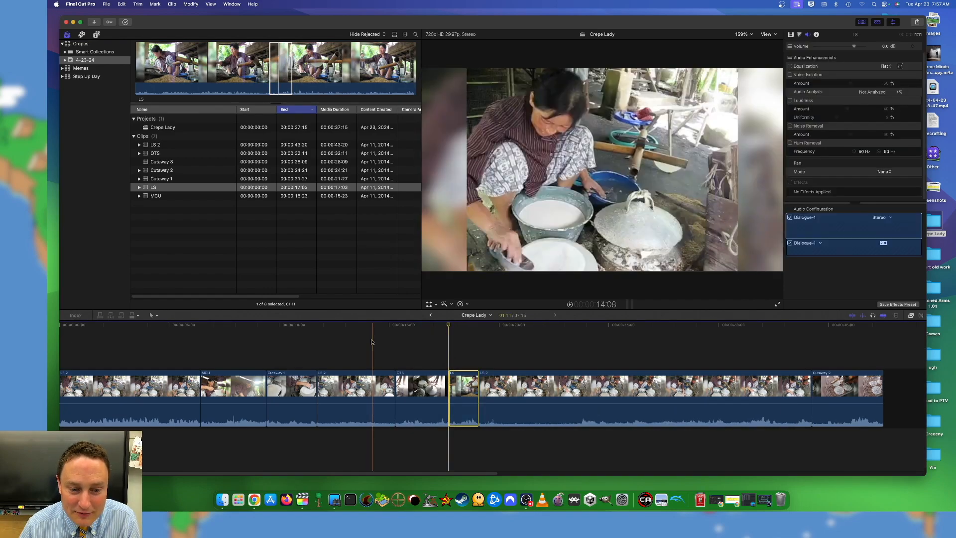
key(super+4)
click(153, 354)
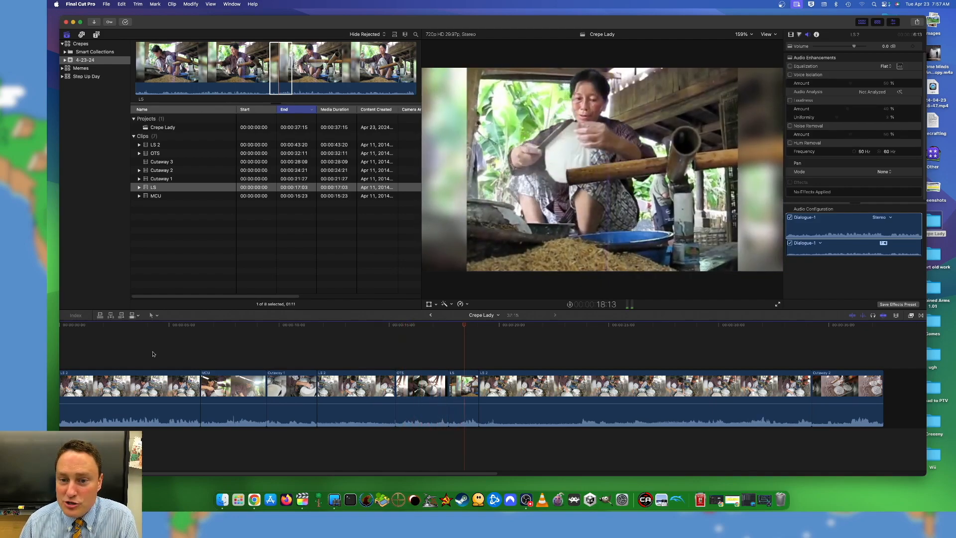
key(space)
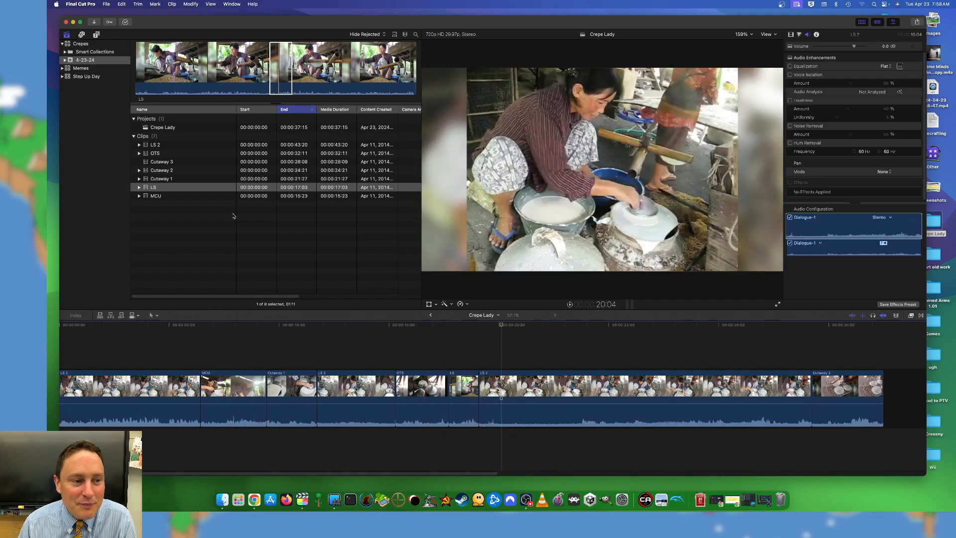
click(173, 169)
click(170, 162)
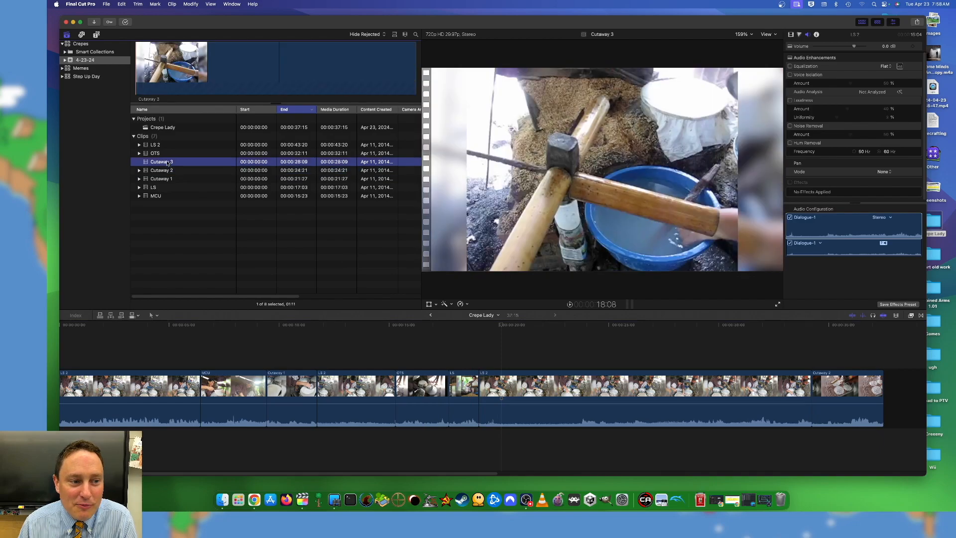
key(space)
key(space)
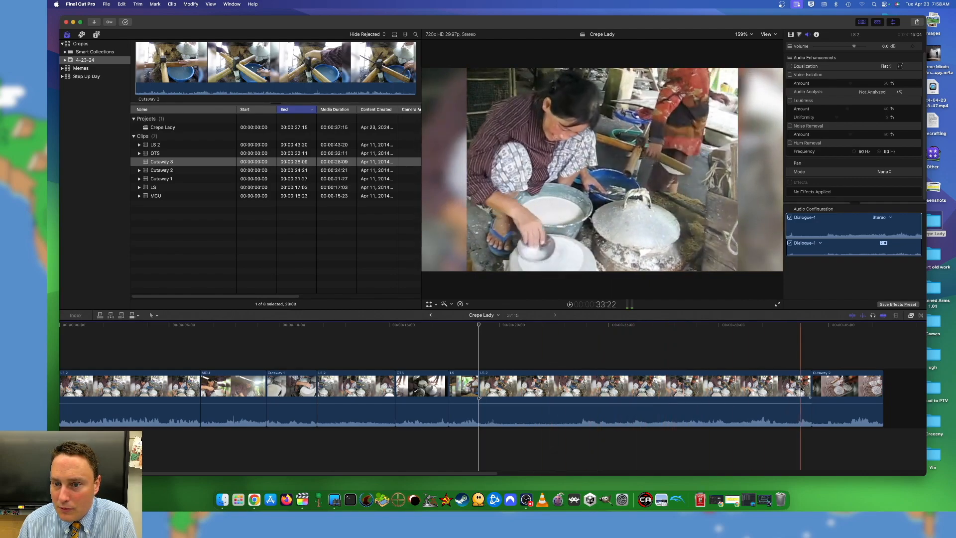
- Split the long LS 2 clip after LS near its end and trim about 7 seconds off the first piece's start
key(super+b)
click(770, 389)
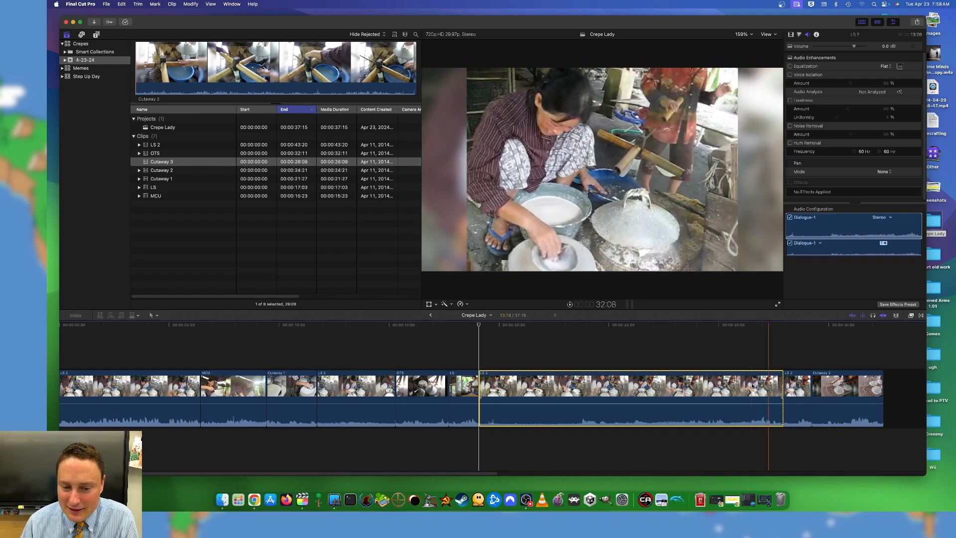
drag(482, 386, 607, 367)
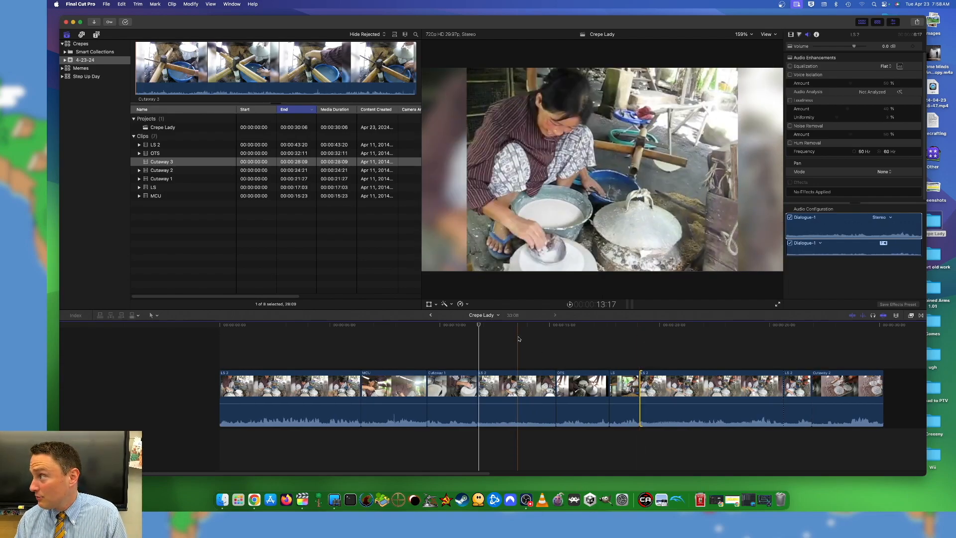
- Review the cut from OTS to LS, then extend the end of OTS and lengthen LS at its start to 2:04
key(shift+z)
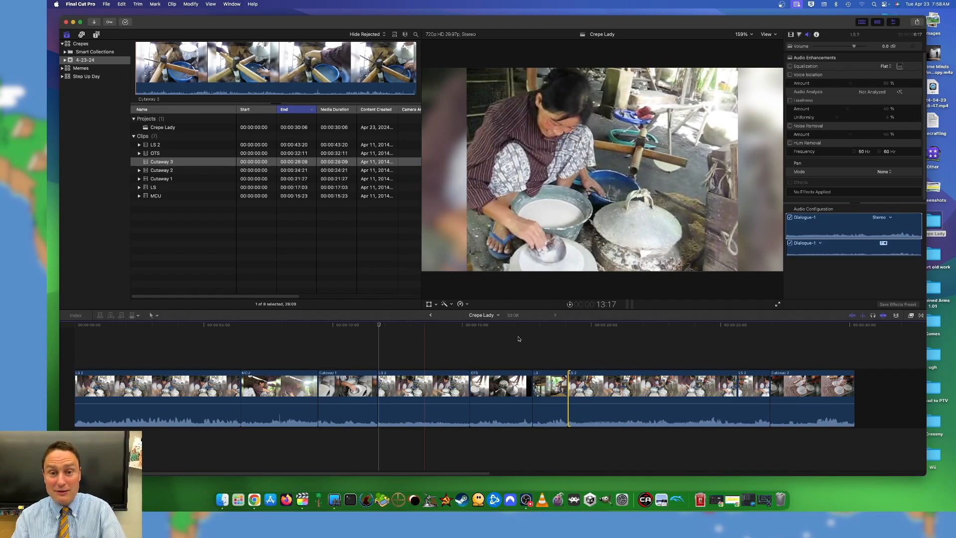
key(space)
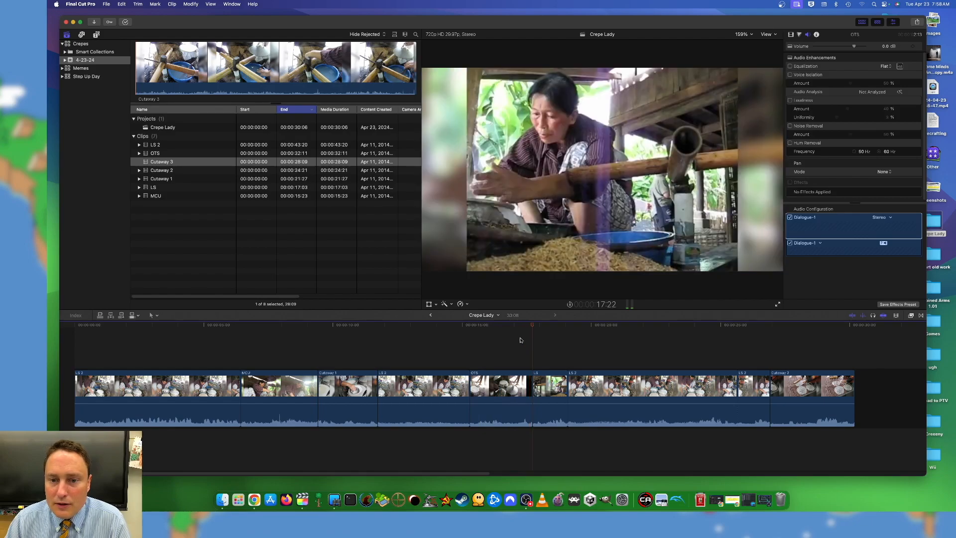
key(space)
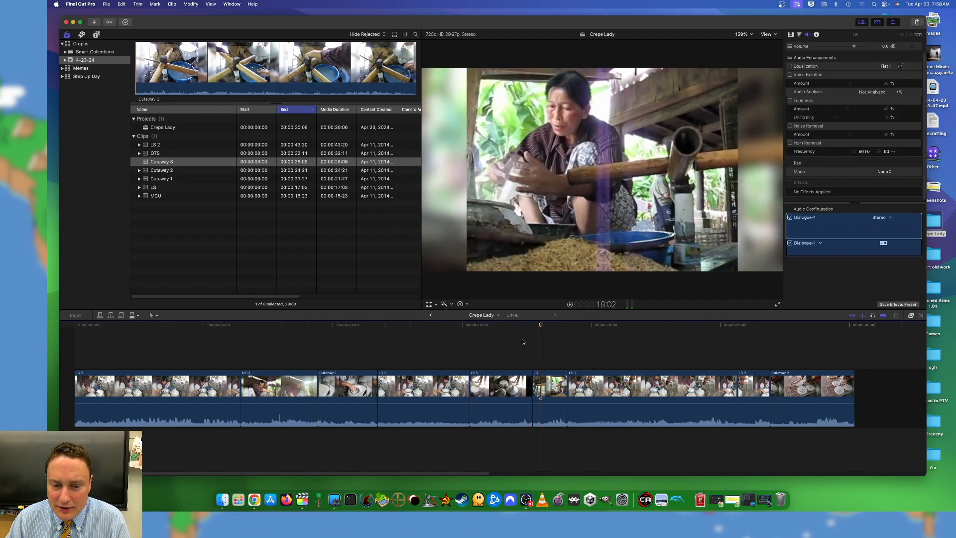
click(534, 342)
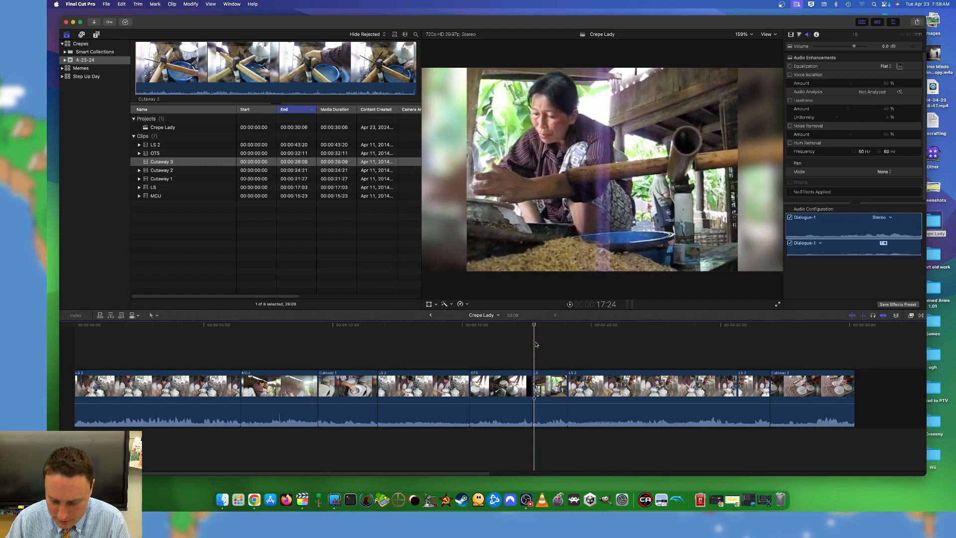
key(Left)
key(Left)
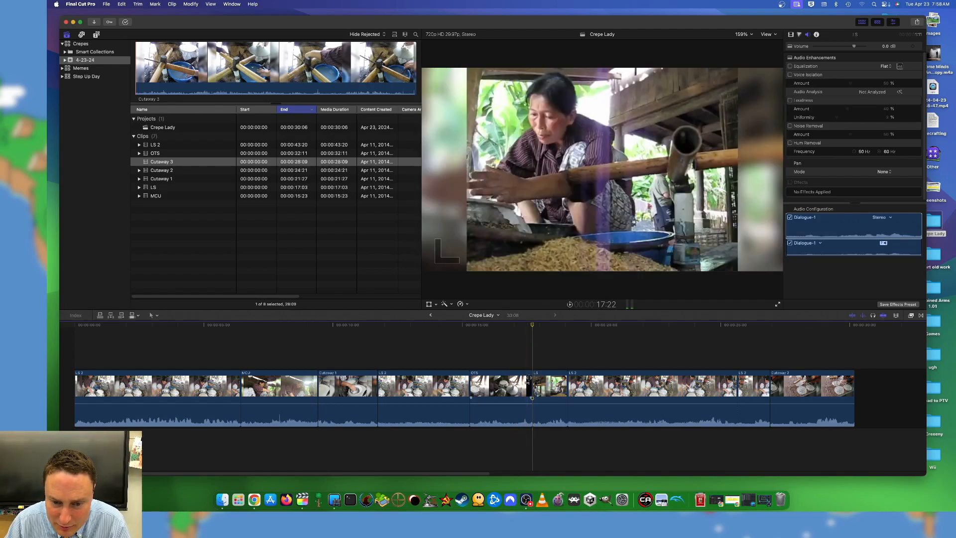
mouse_move(531, 381)
mouse_down()
mouse_move(551, 382)
mouse_move(537, 374)
mouse_up()
key(space)
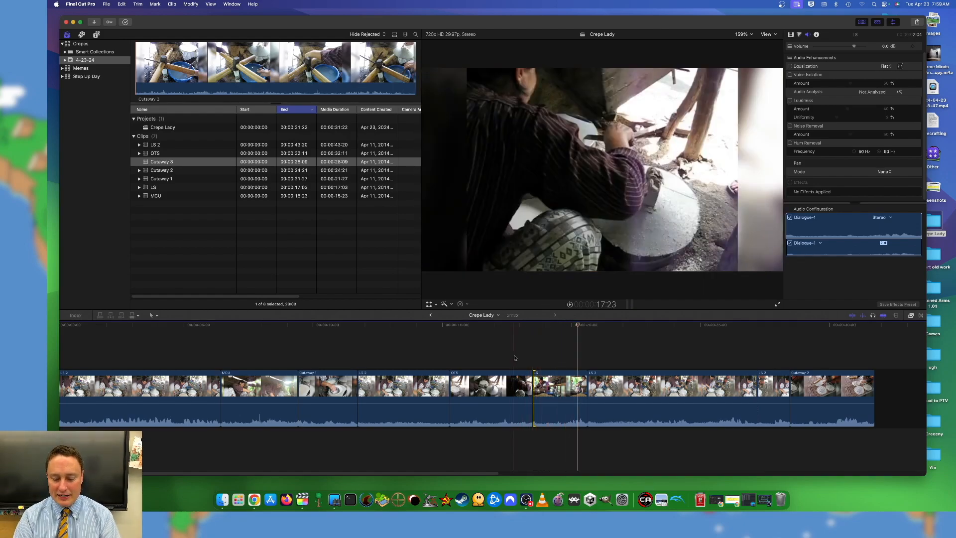
key(super+minus)
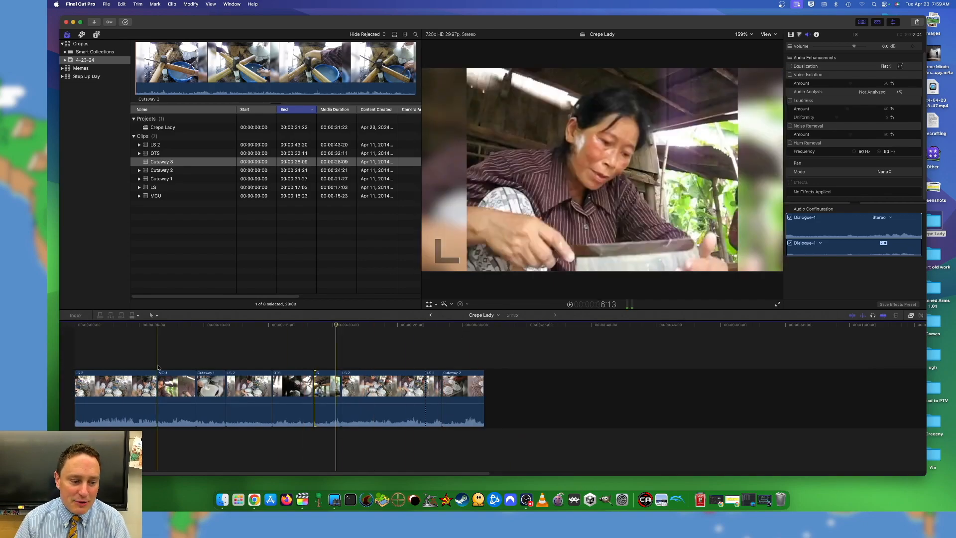
- Review the cut from LS 2 into OTS, then extend the start of the OTS clip by about 6 frames
key(space)
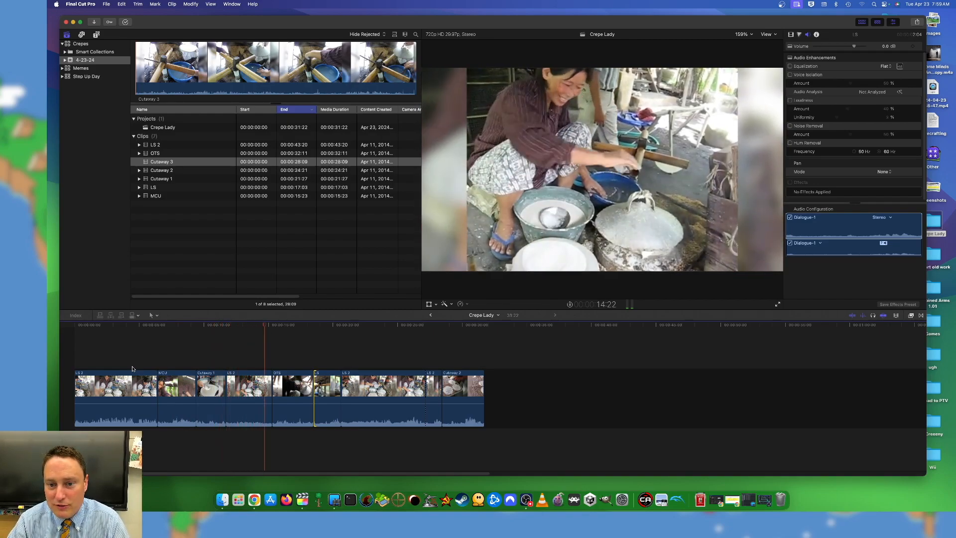
key(space)
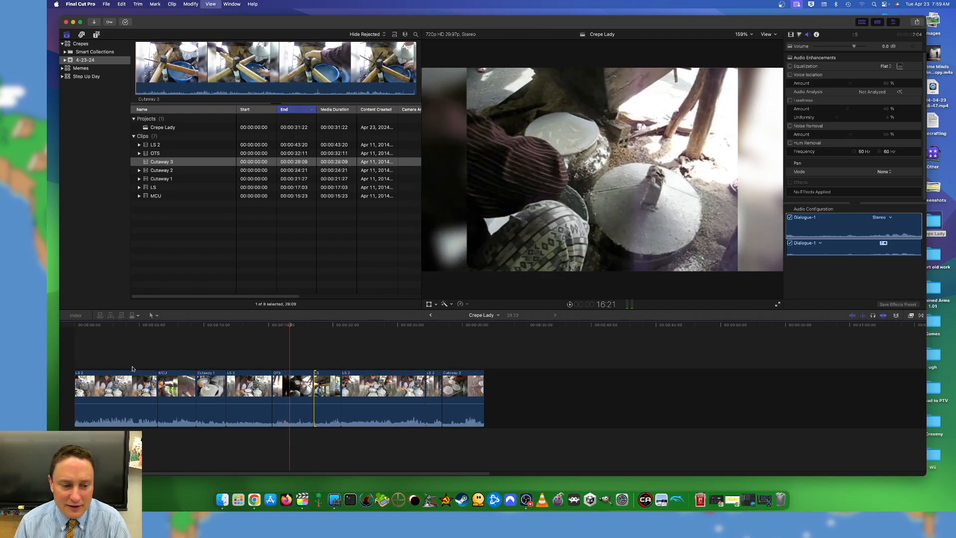
click(278, 355)
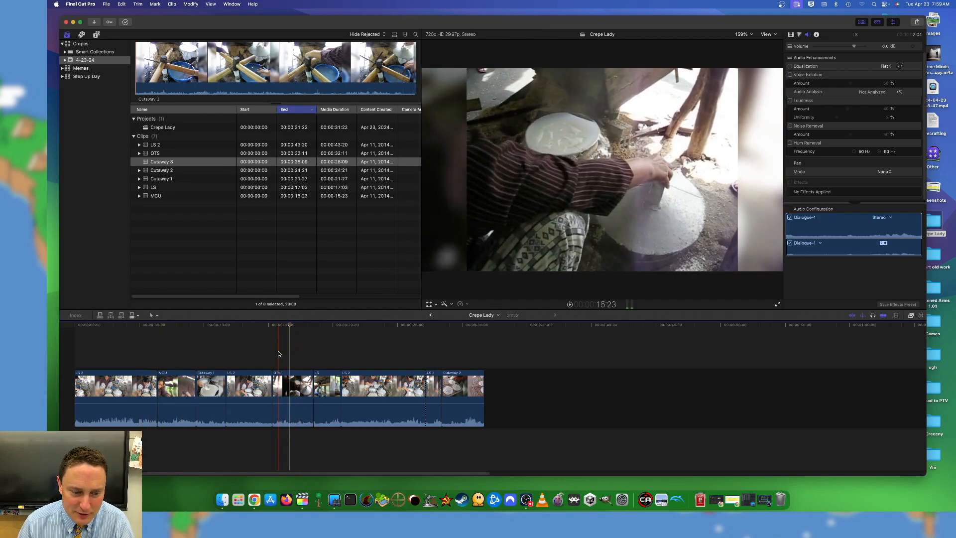
key(super+equal)
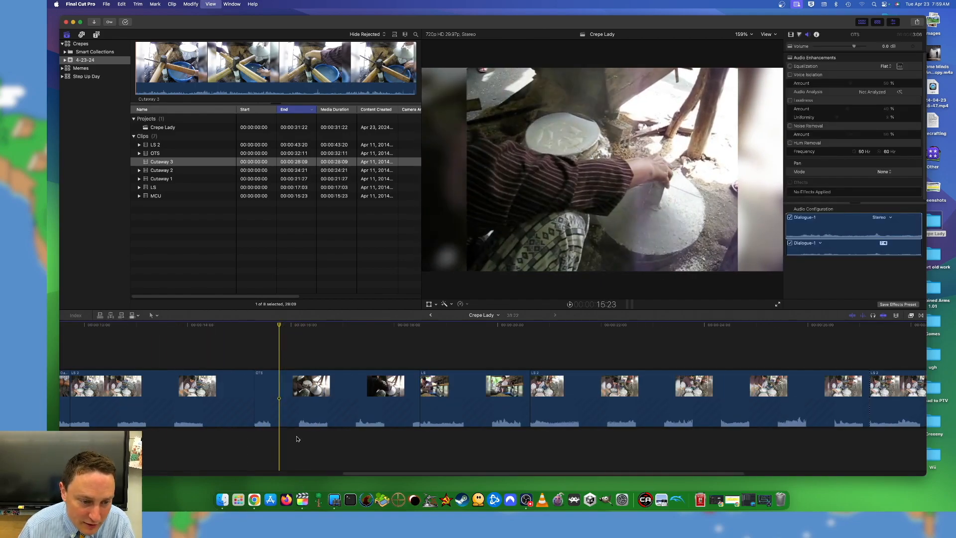
key(super+equal)
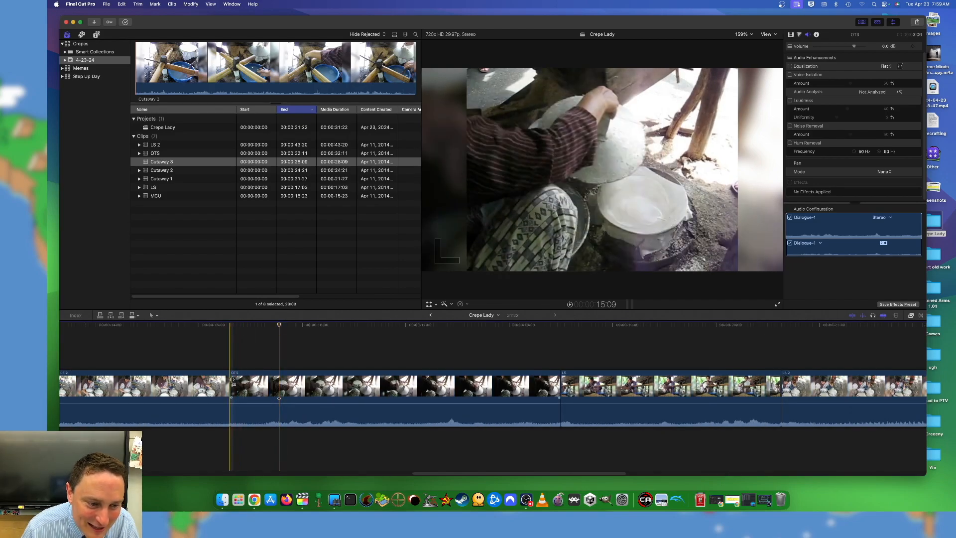
drag(233, 381, 211, 374)
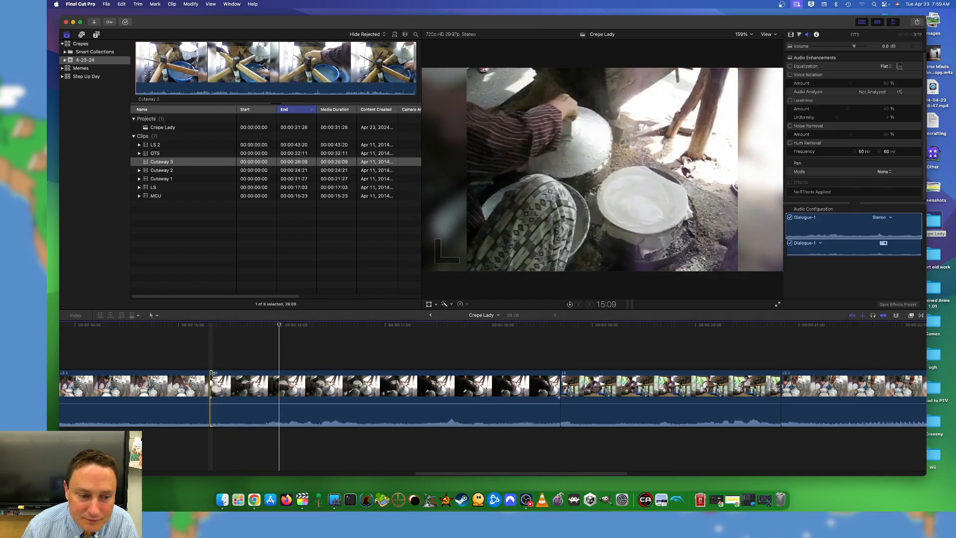
- Play back the timeline from the end of the LS 2 clip through the OTS clip into LS to check the cuts
key(space)
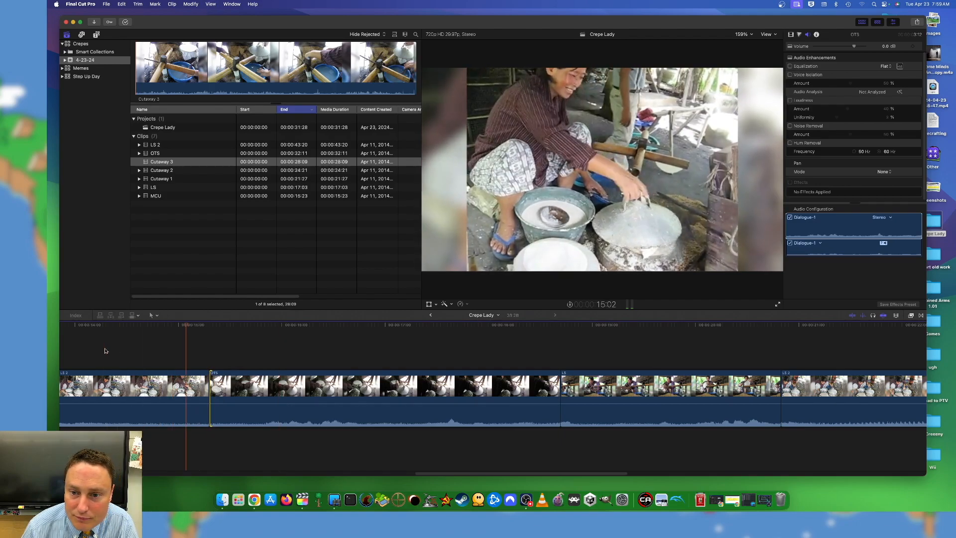
key(space)
key(space)
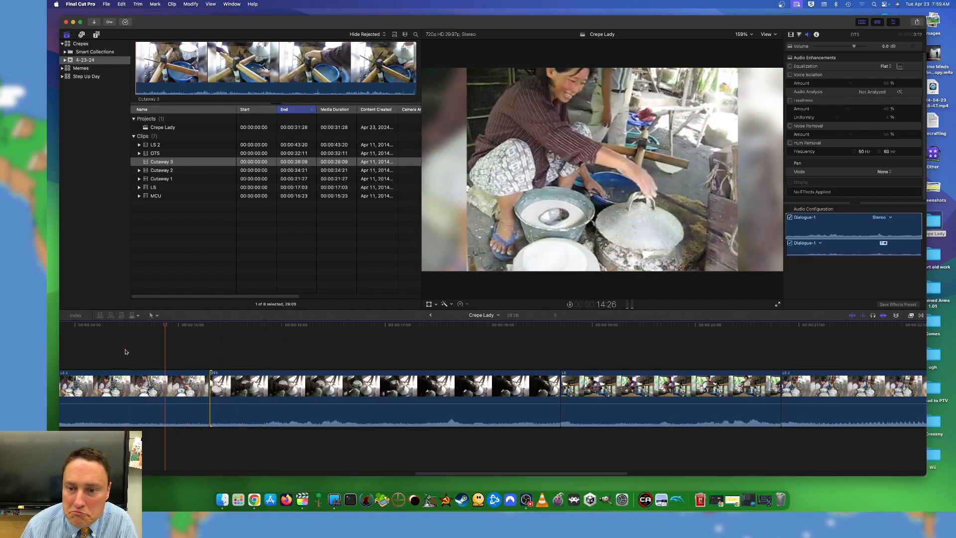
key(super+minus)
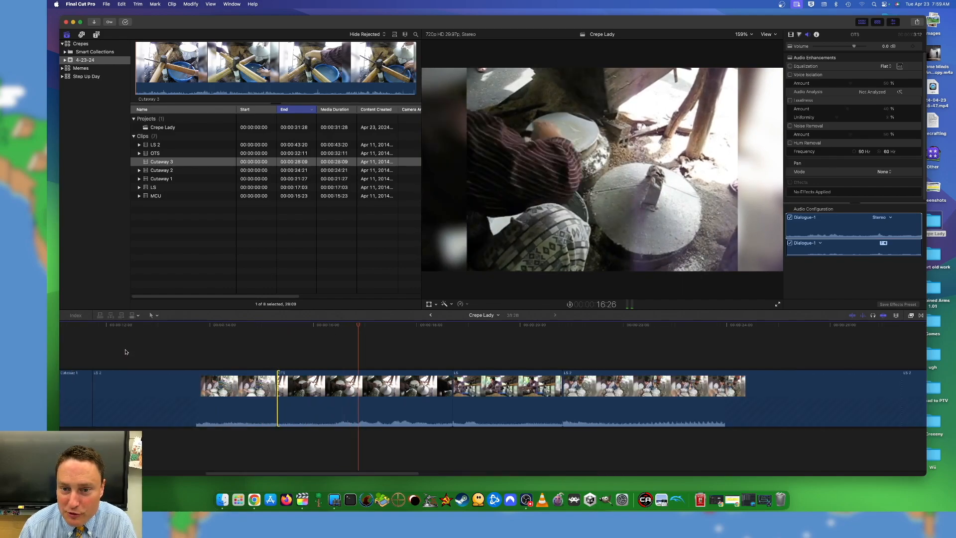
key(super+minus)
key(super+minus)
key(super+minus)
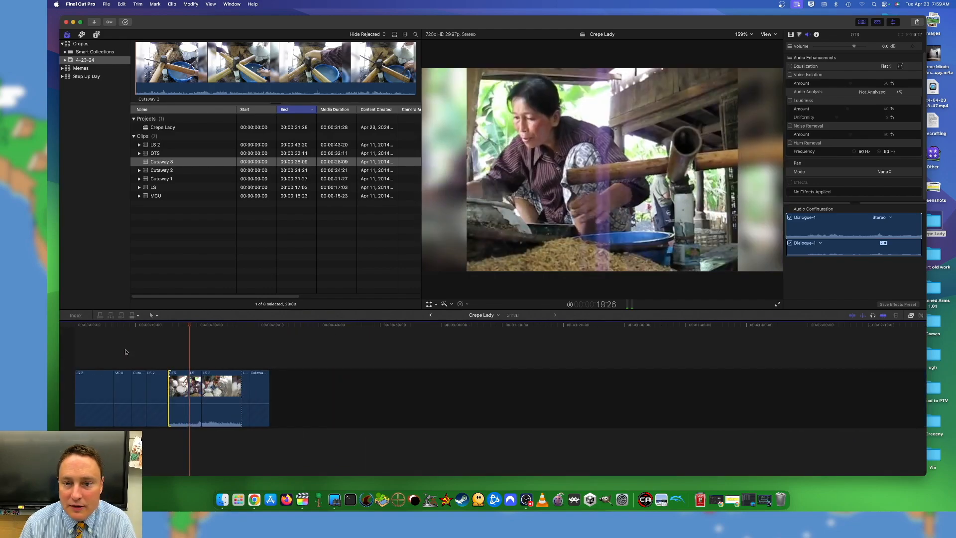
key(super+equal)
key(super+equal)
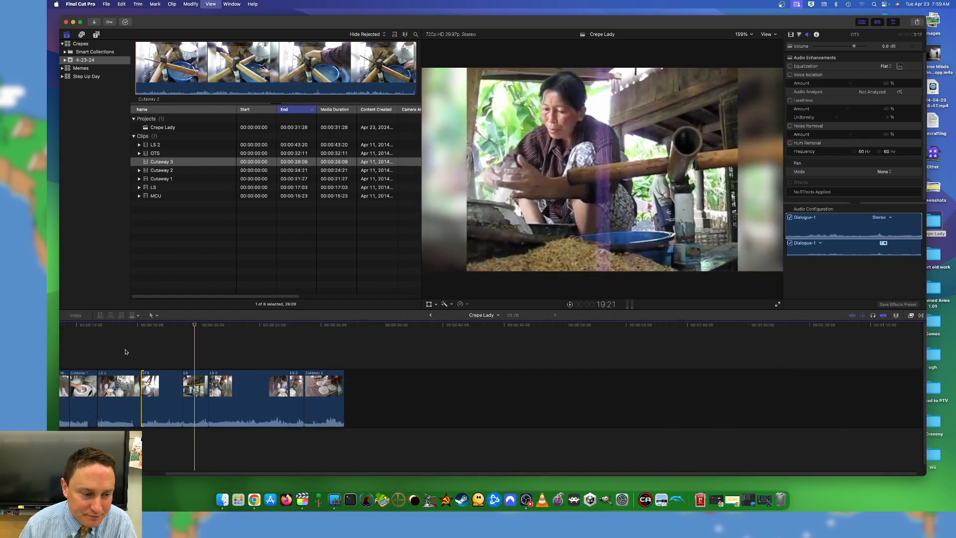
- Trim the end of the OTS clip, just before the LS clip, to shorten it to 3:09
click(154, 335)
key(space)
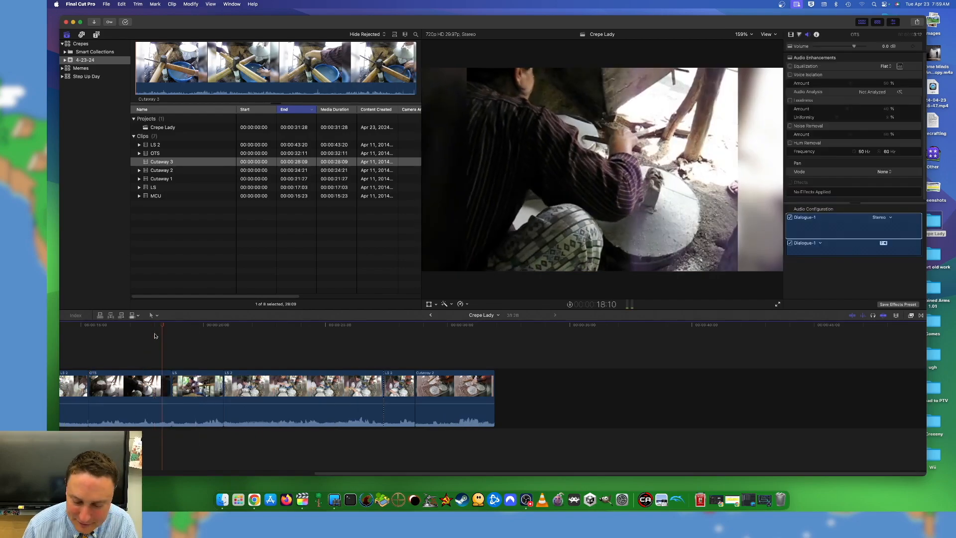
key(super+equal)
key(super+equal)
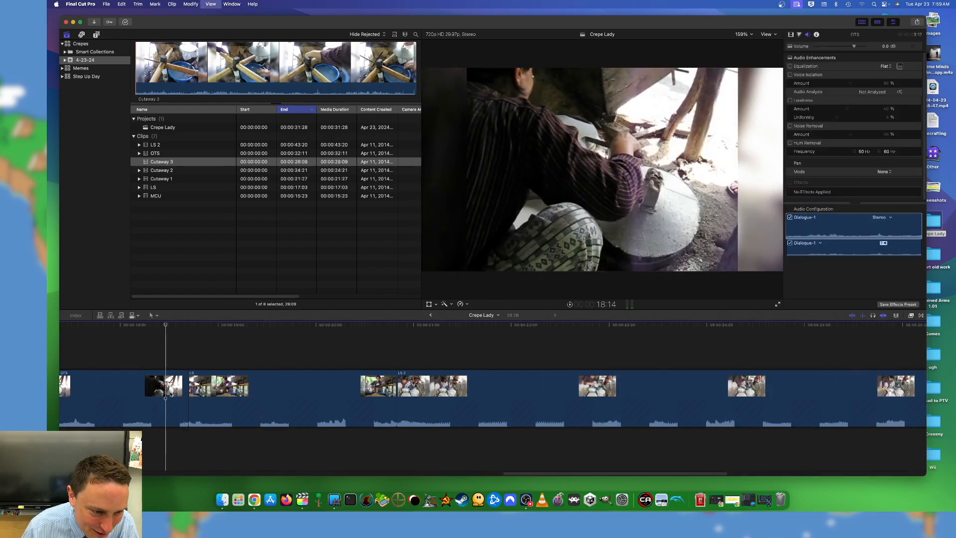
drag(186, 383, 178, 384)
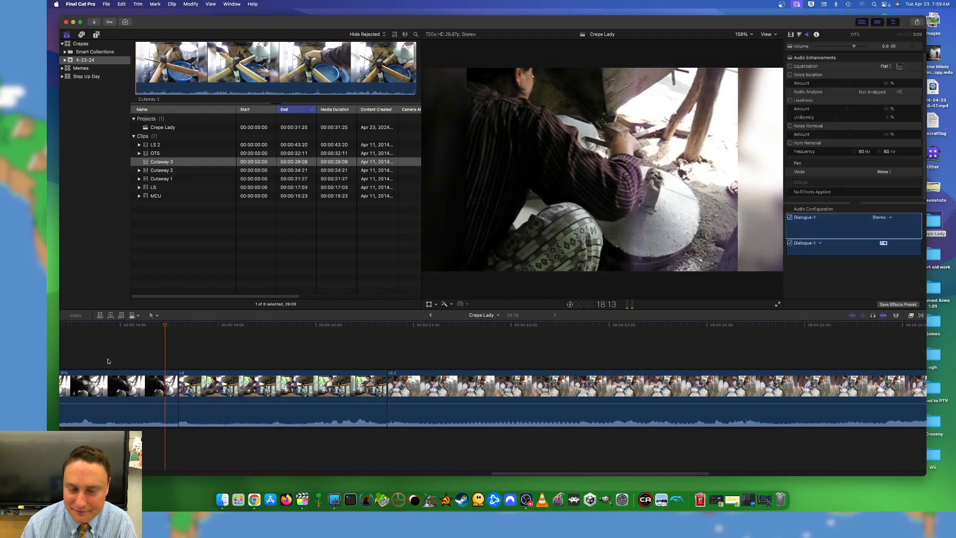
- Play back the shortened OTS clip's transition into LS and on into the following LS 2 clip
key(super+minus)
key(super+minus)
key(super+minus)
key(super+minus)
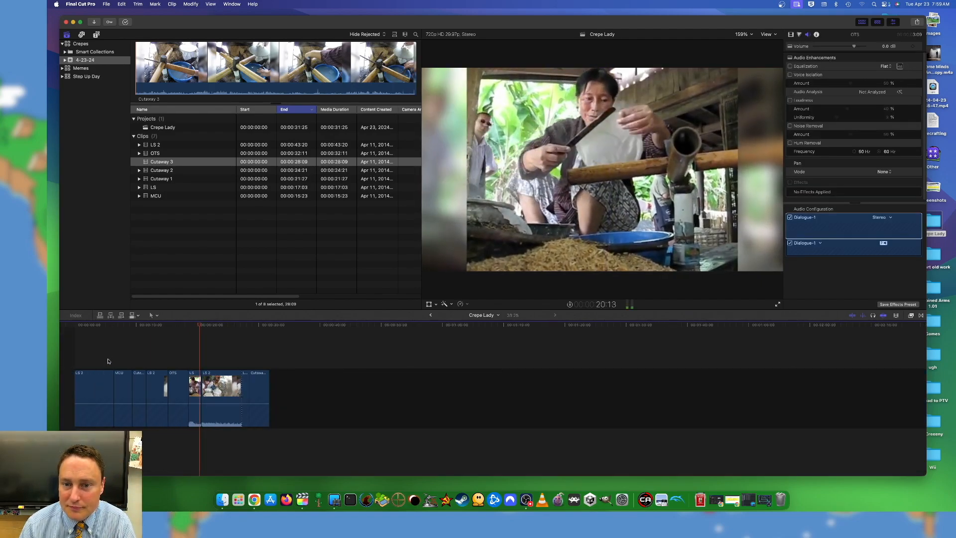
key(space)
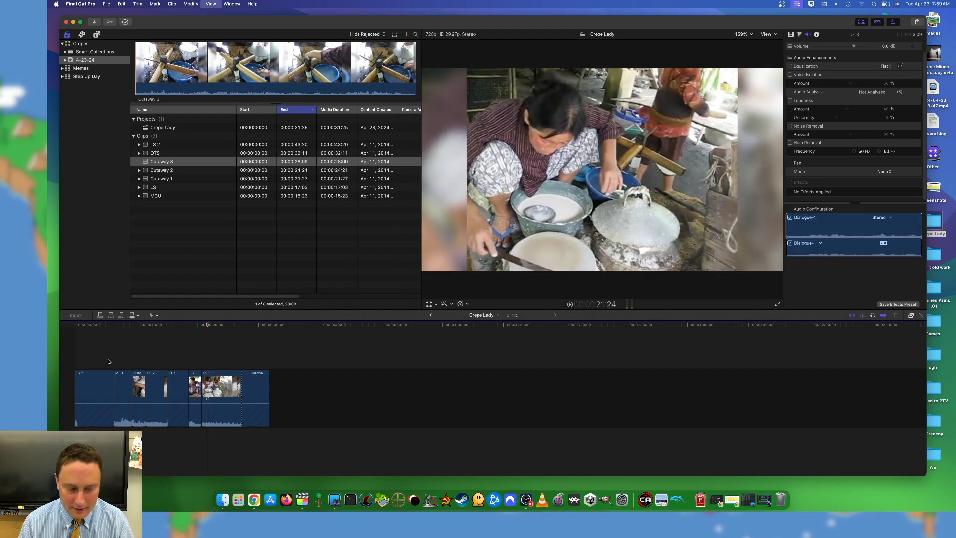
- Mark a 24-frame range in the Cutaway 3 source clip, starting at about 22:27
key(shift+z)
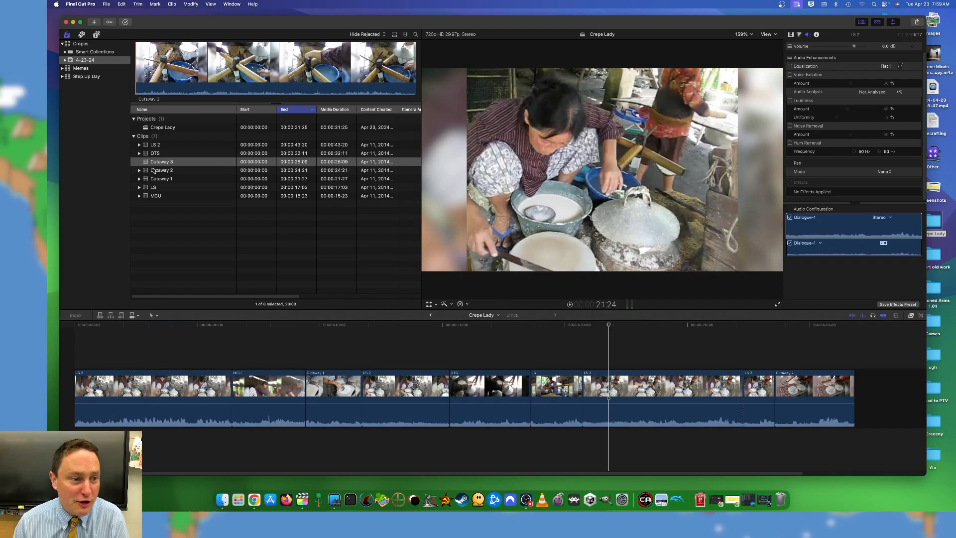
click(153, 154)
click(164, 162)
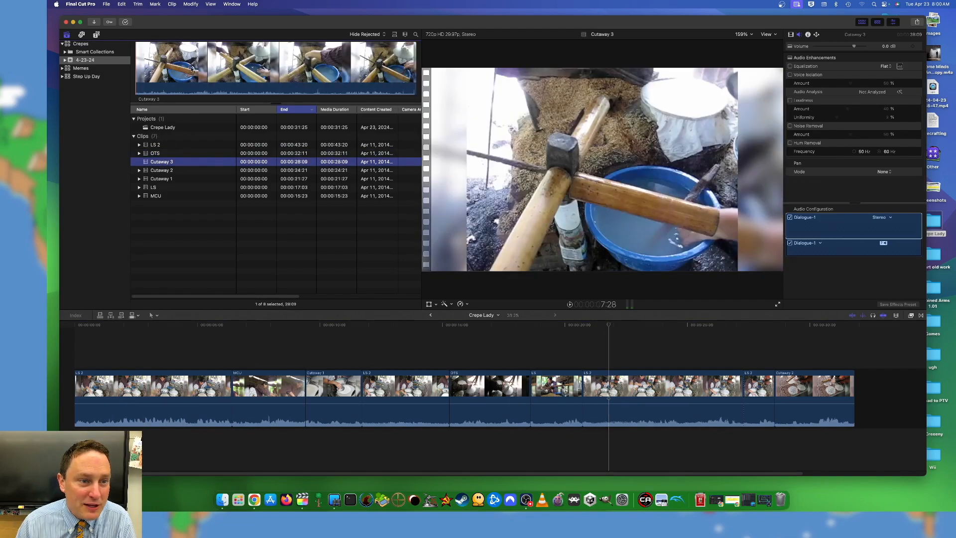
click(192, 71)
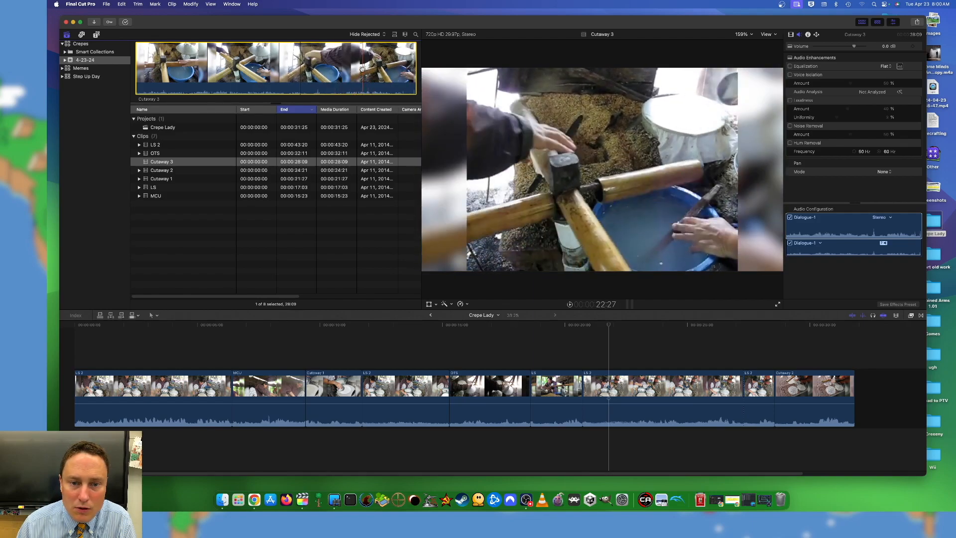
key(i)
key(space)
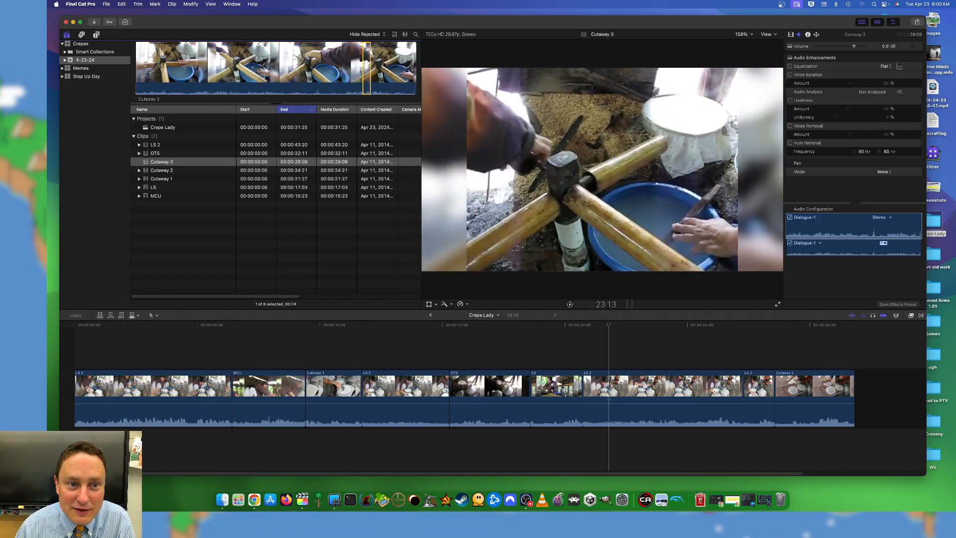
- Add the marked Cutaway 3 range to the timeline and place it between the last two LS 2 clips
drag(369, 59, 754, 420)
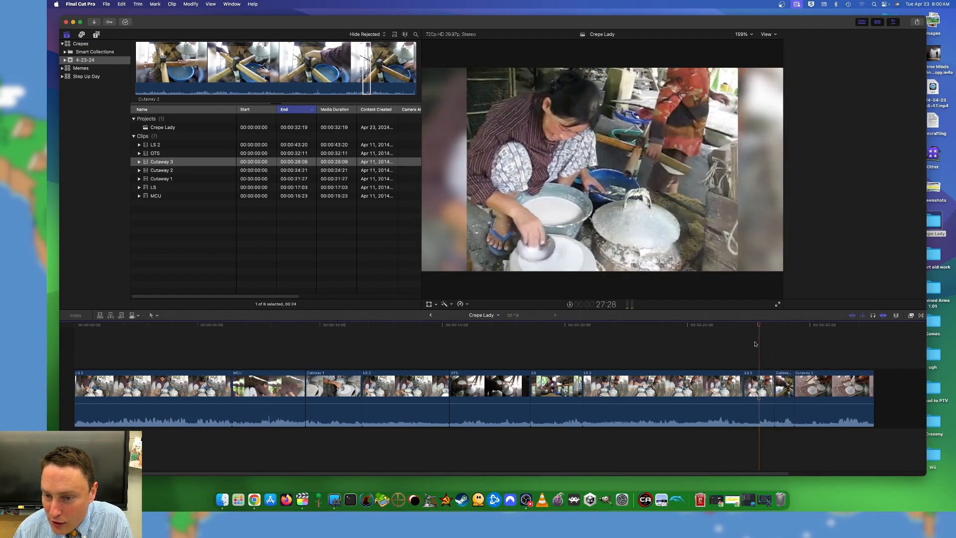
click(737, 357)
key(space)
drag(785, 390, 746, 389)
- Trim the start of the LS 2 clip that follows Cutaway 3 to shorten it to 13 frames
click(740, 343)
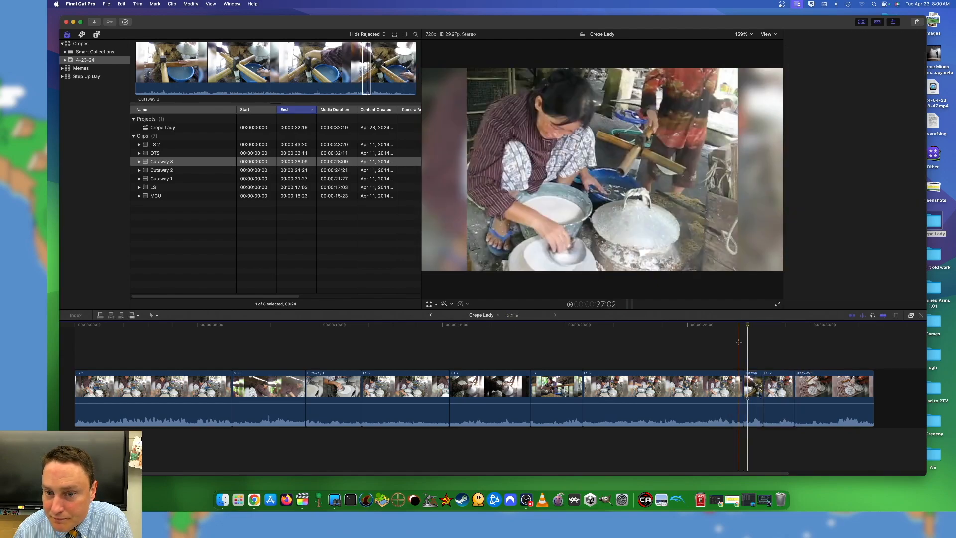
key(space)
key(space)
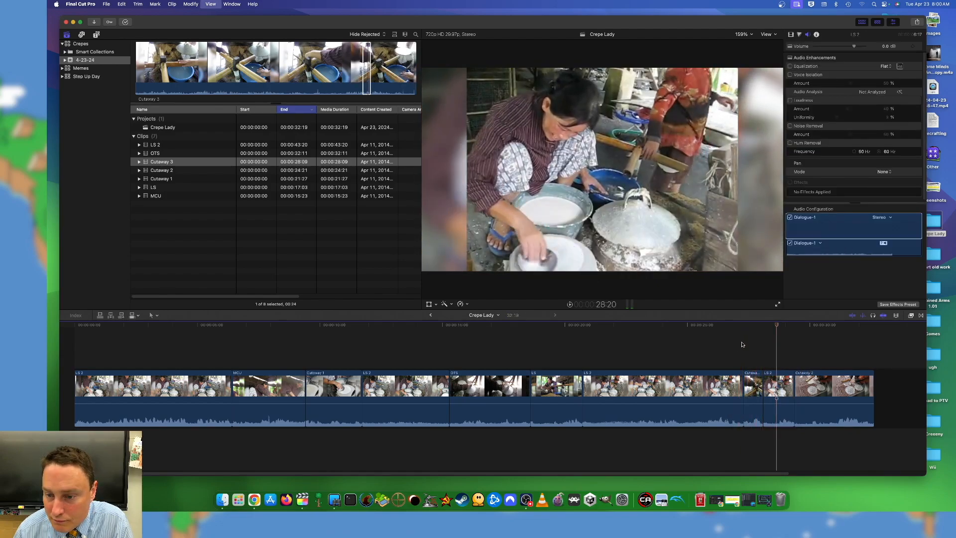
key(super+equal)
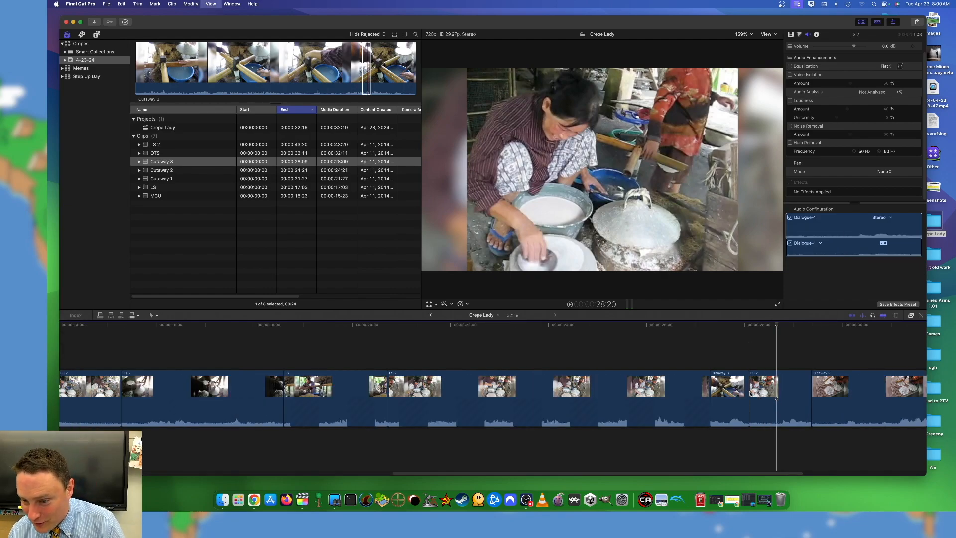
drag(750, 386, 792, 385)
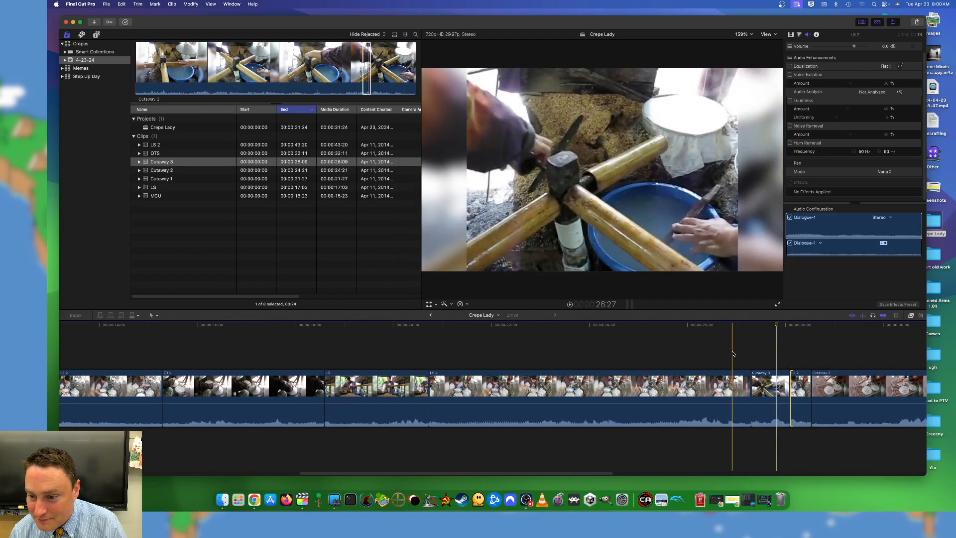
- Extend the end of the LS 2 clip between Cutaway 3 and Cutaway 2 to 1:14, and play back the result
key(space)
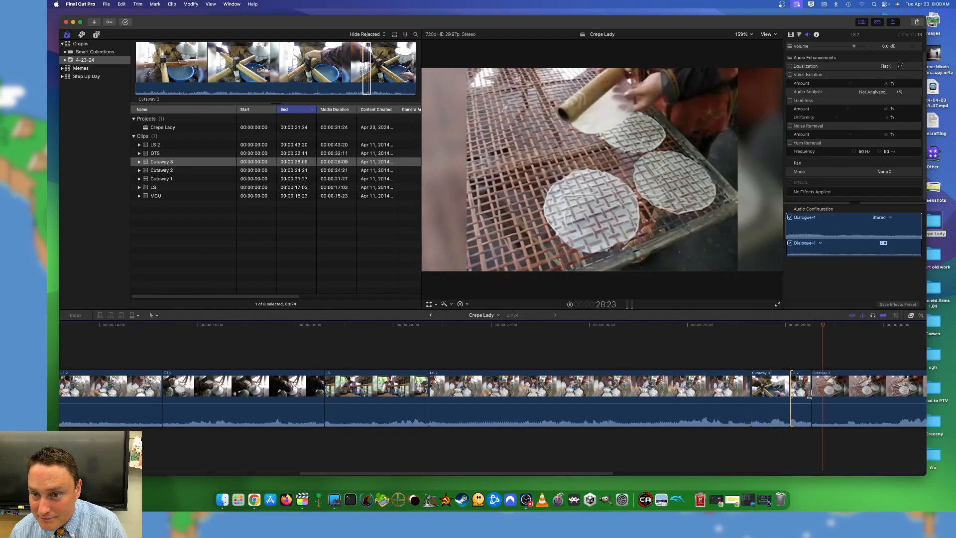
drag(807, 384, 858, 377)
click(749, 357)
key(space)
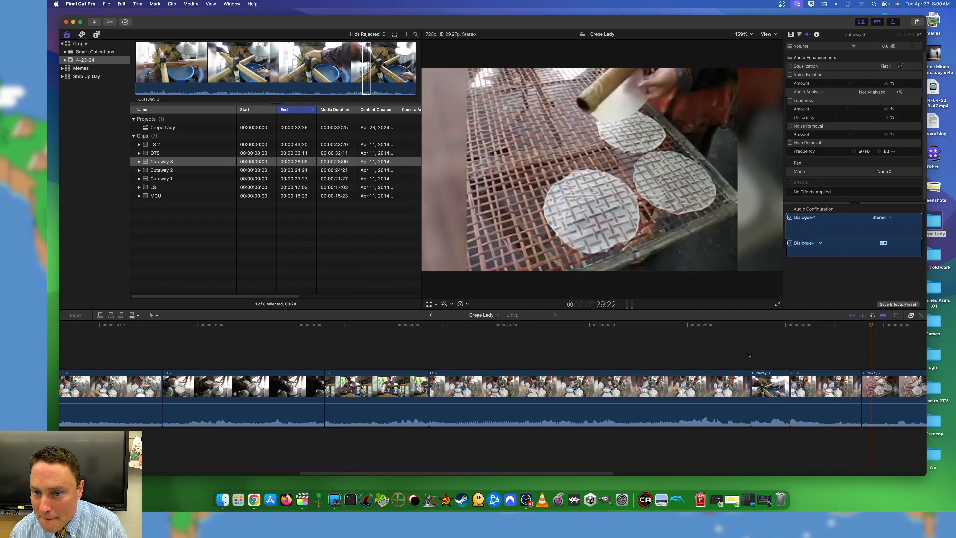
key(space)
- Trim the start of the long LS 2 clip between LS and Cutaway 3 to shorten it to 3:14
scroll(651, 342, right, 10)
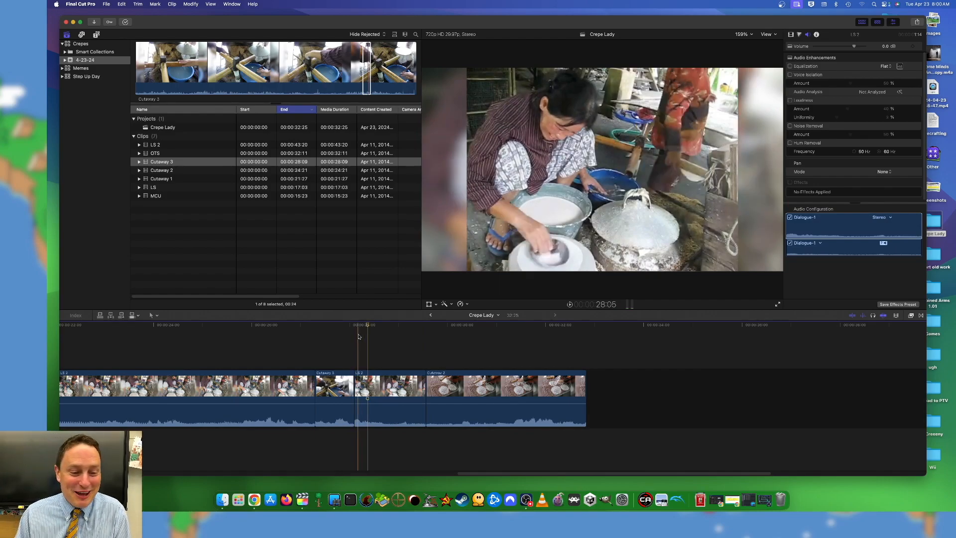
key(super+minus)
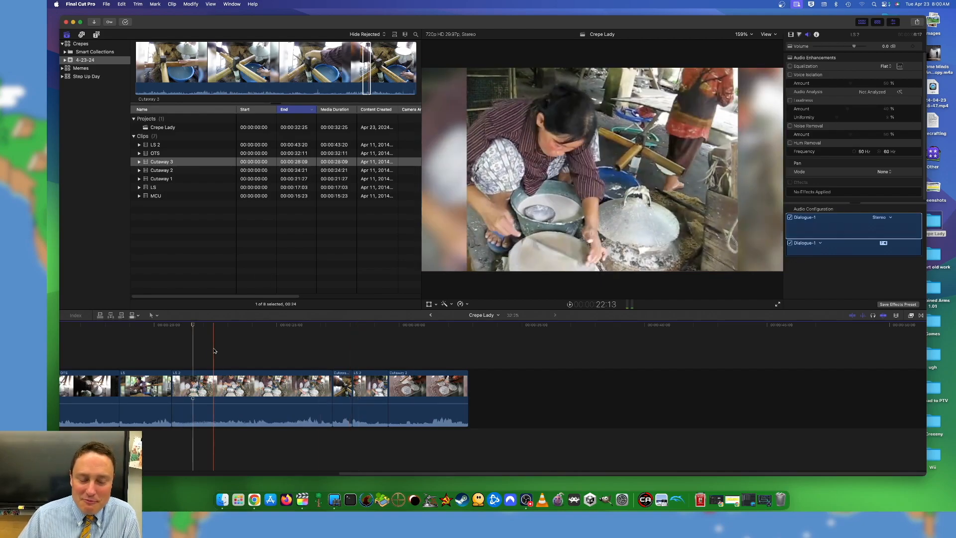
key(space)
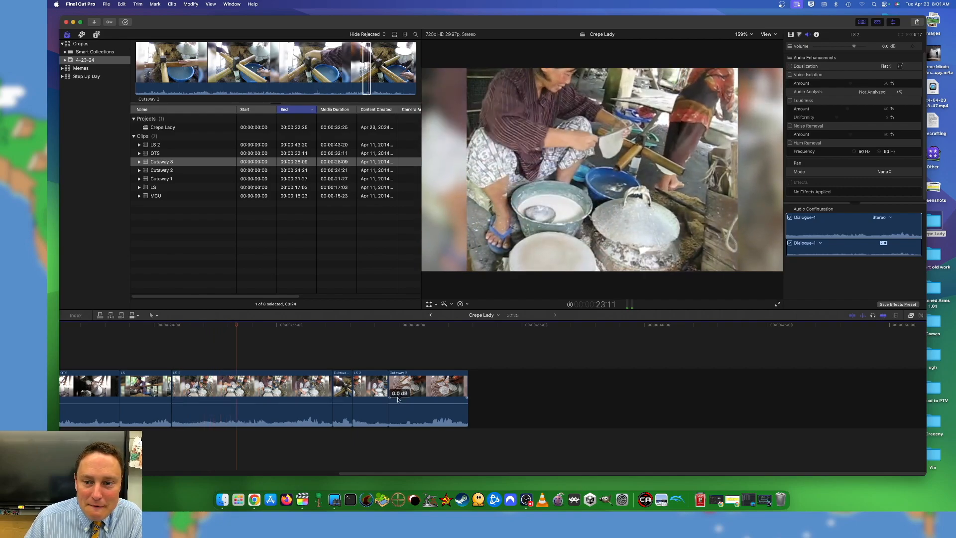
click(151, 336)
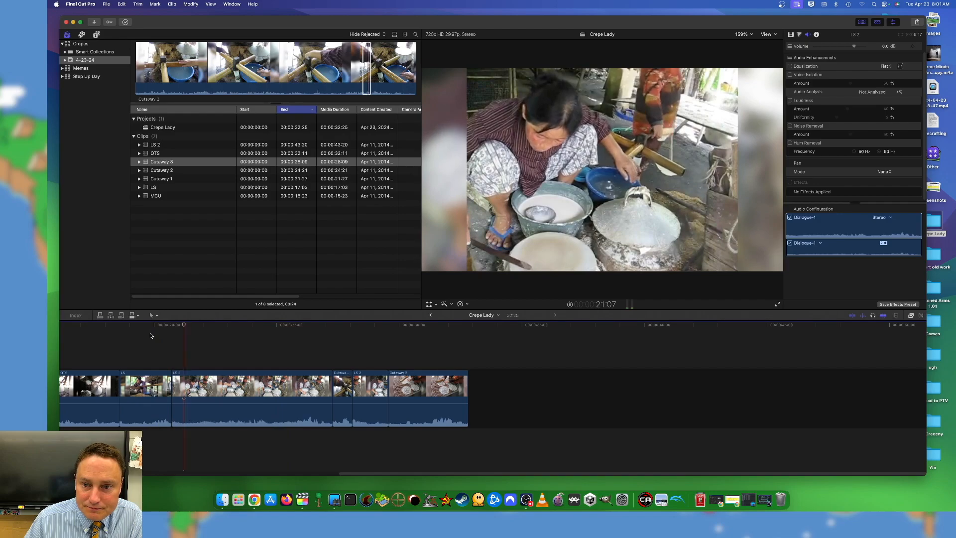
key(space)
drag(179, 392, 252, 393)
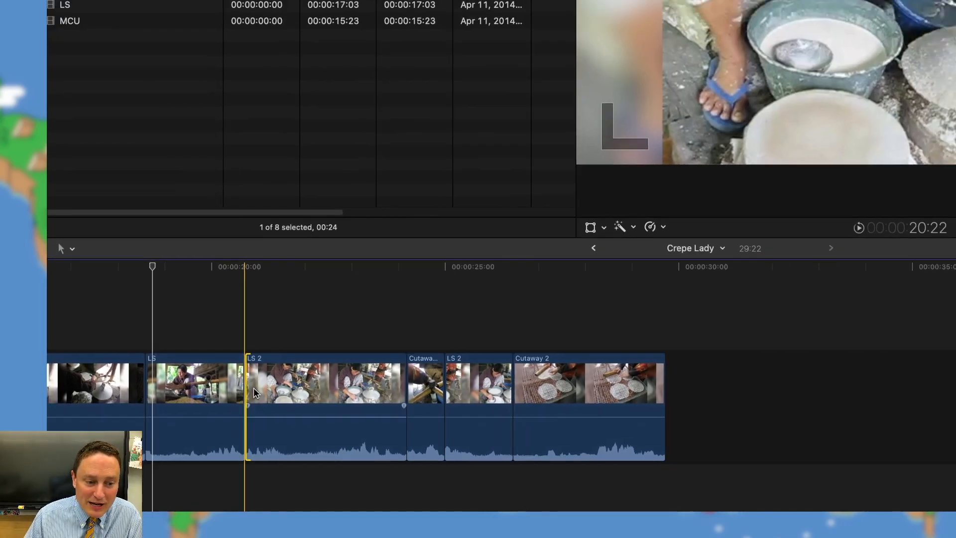
- Play back the shortened LS 2 clip and the cuts into and out of Cutaway 3
key(space)
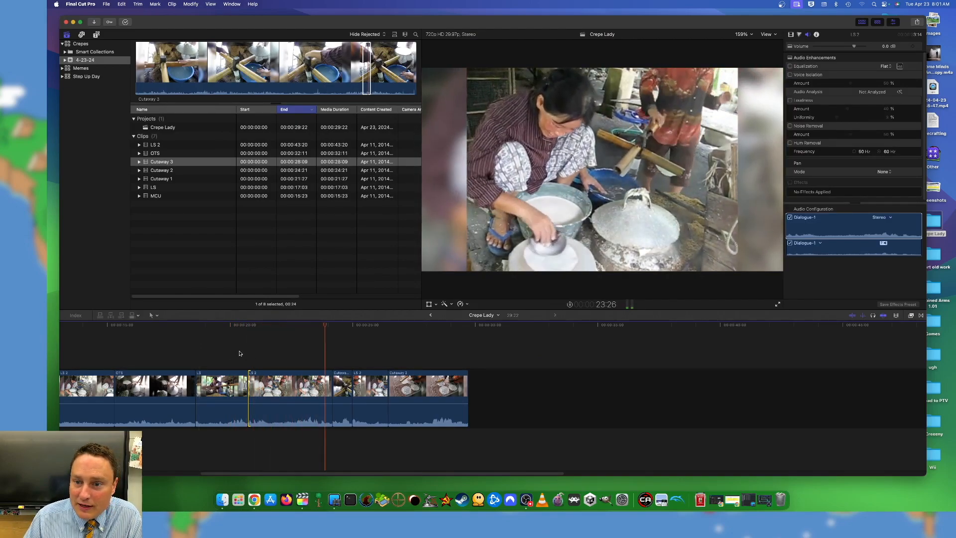
key(space)
click(328, 353)
key(space)
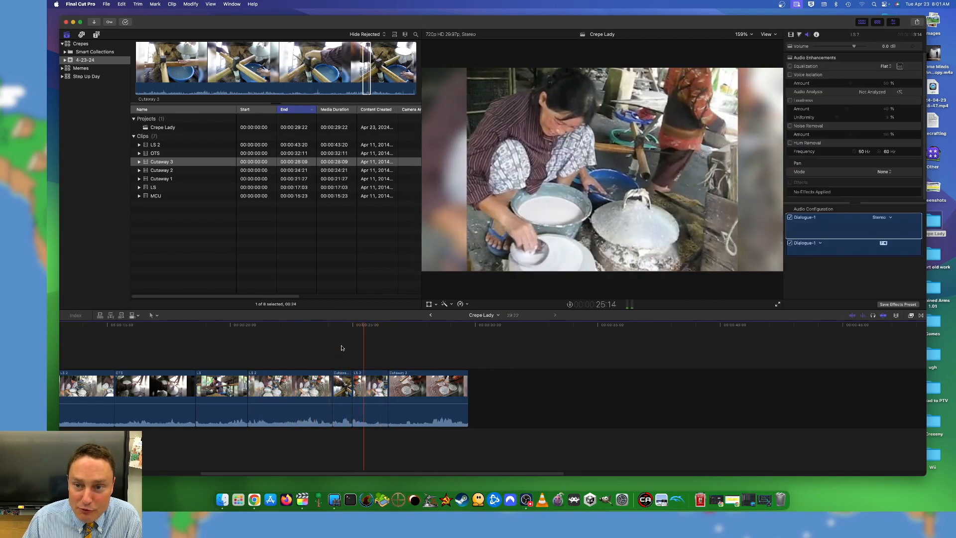
click(331, 359)
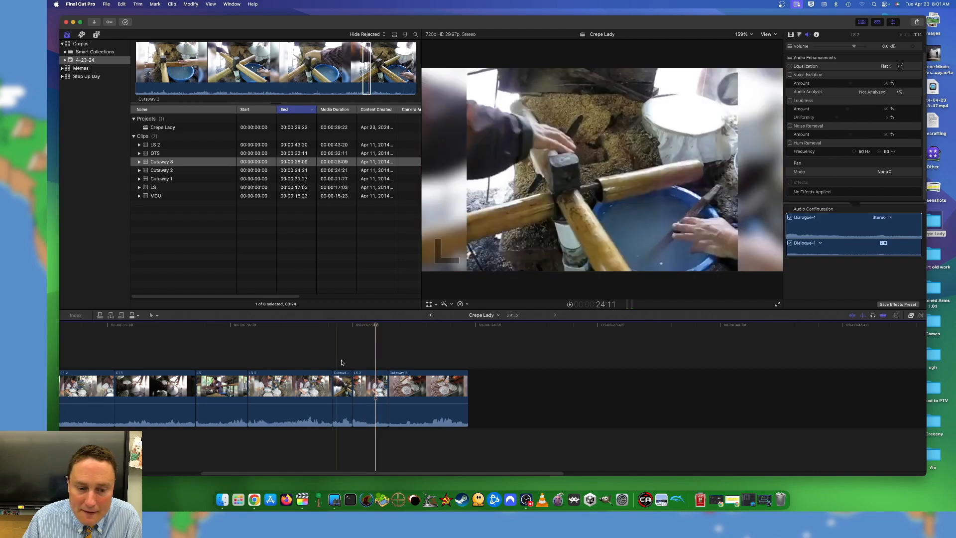
- Apply a Ken Burns crop to the LS 2 clip between Cutaway 3 and Cutaway 2, ending on the upper-right area at about 127% scale
click(365, 378)
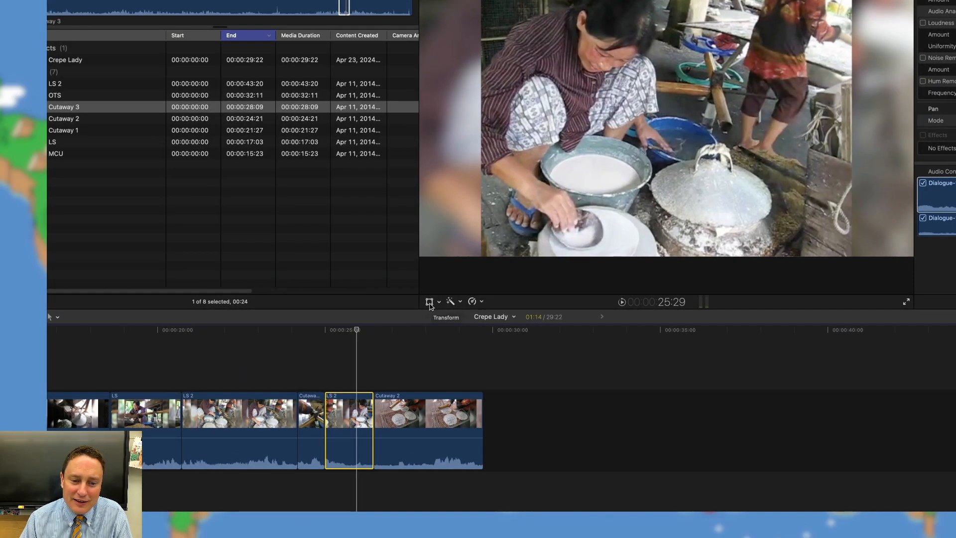
click(440, 303)
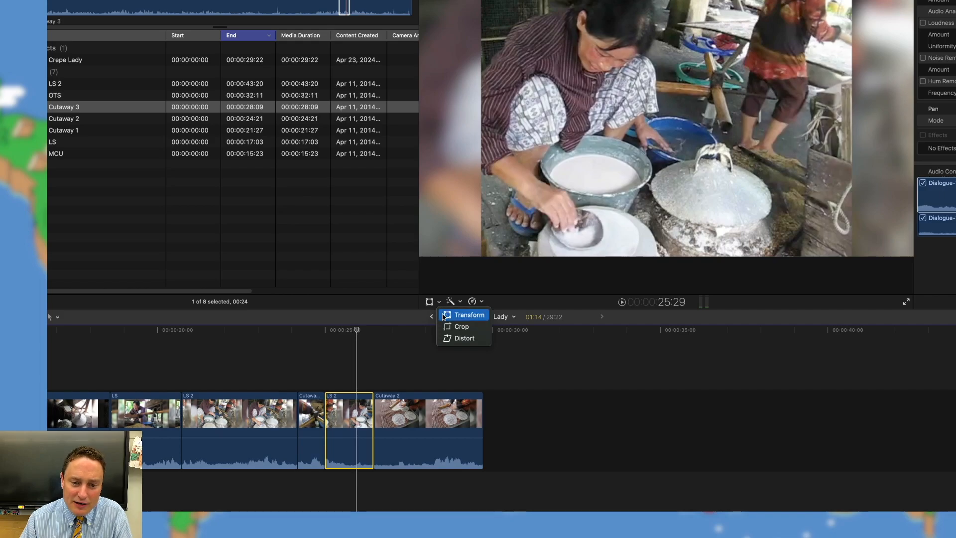
click(450, 327)
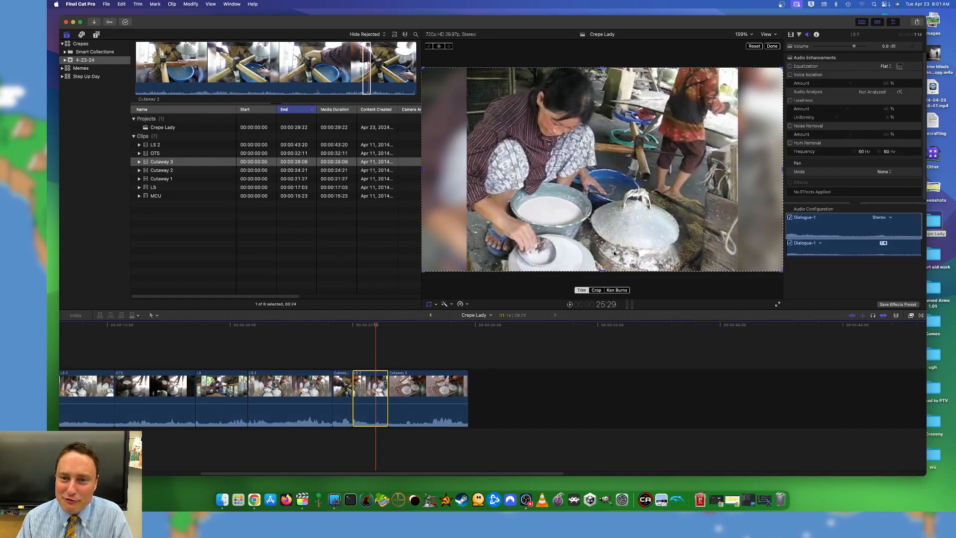
click(597, 290)
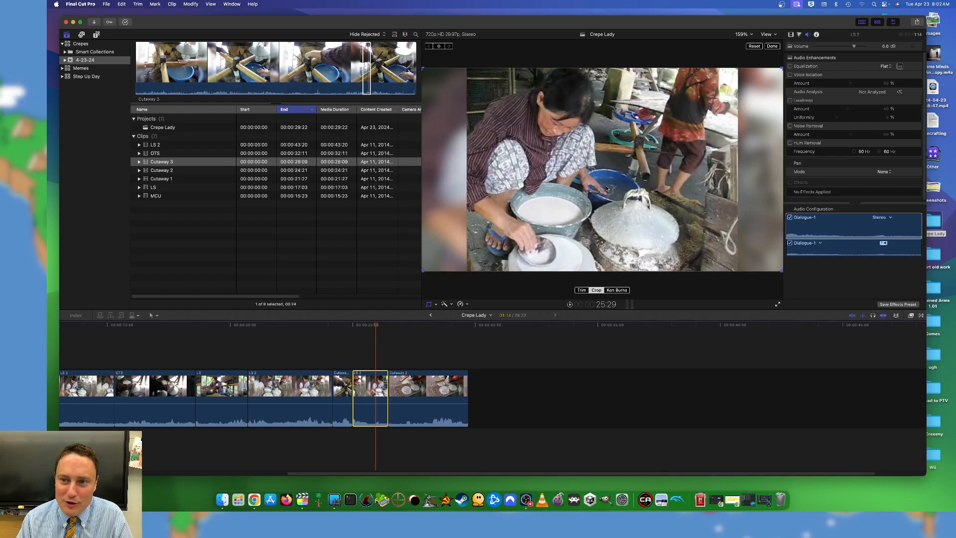
click(617, 290)
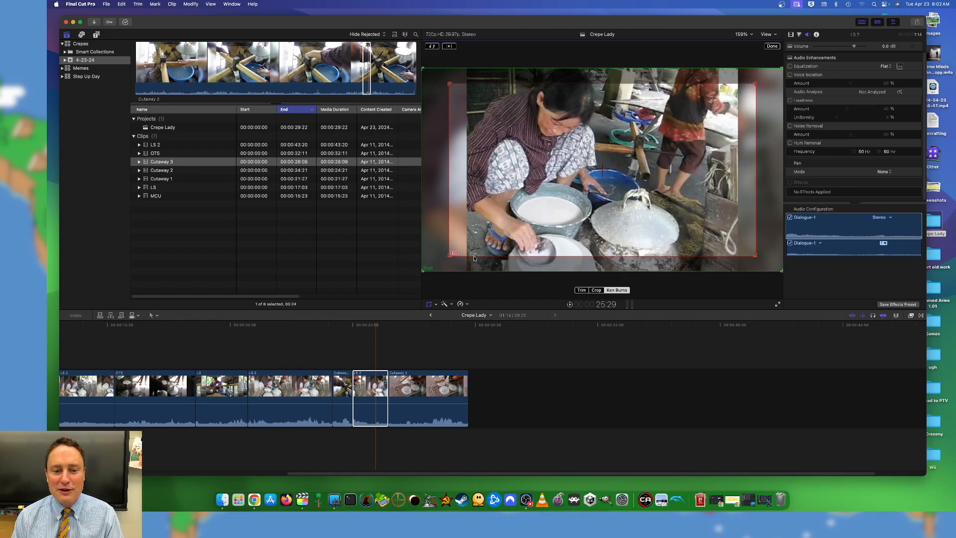
drag(449, 256, 612, 172)
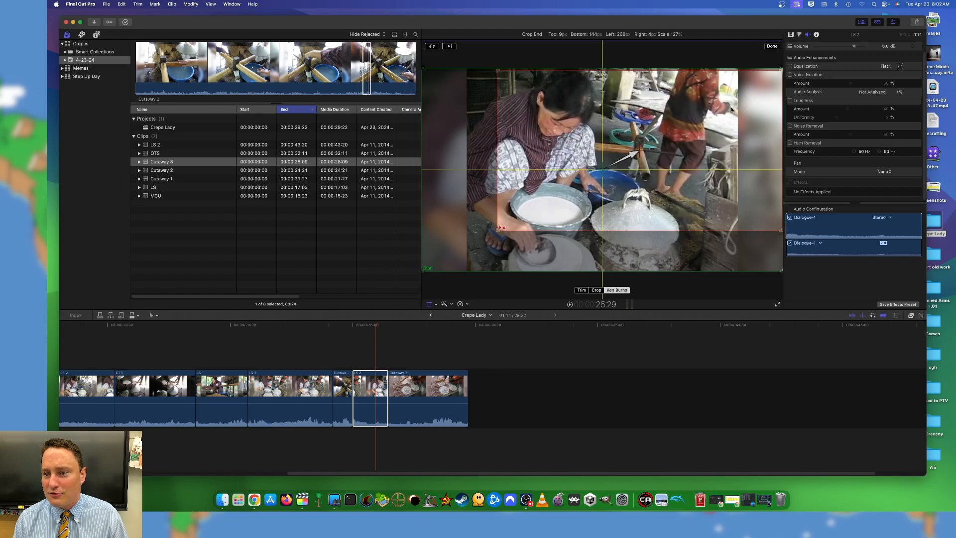
click(772, 47)
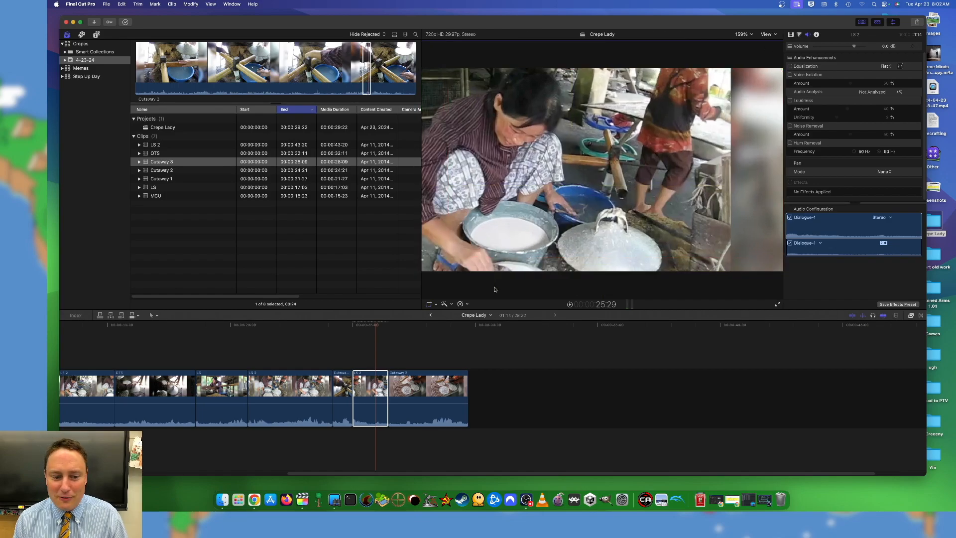
- Play back the Crepe Lady sequence from its beginning to review all the cuts
key(space)
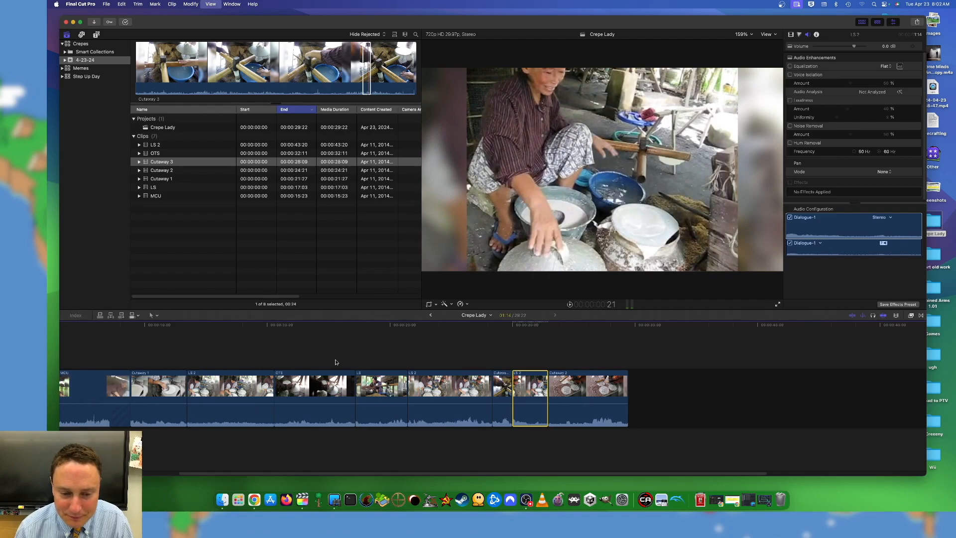
key(cmd+minus)
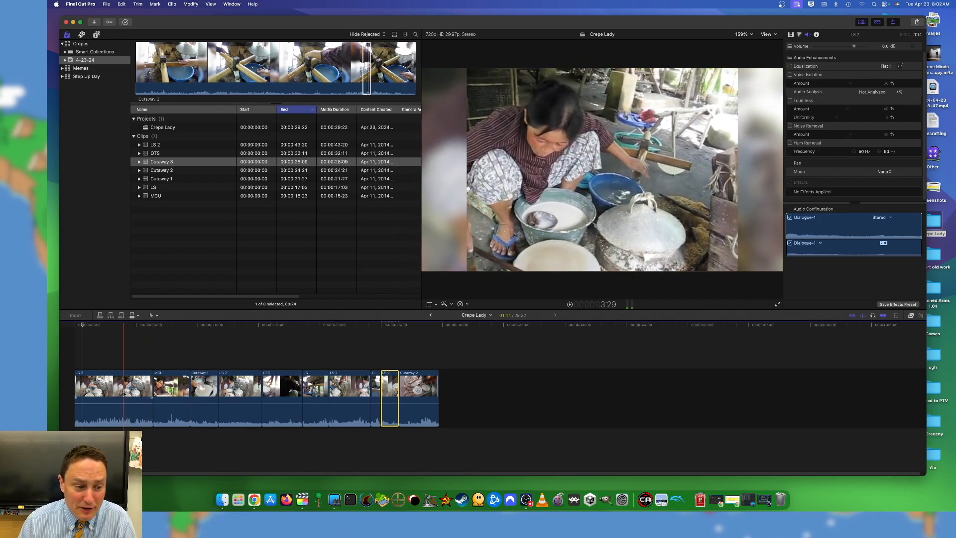
click(143, 385)
click(93, 349)
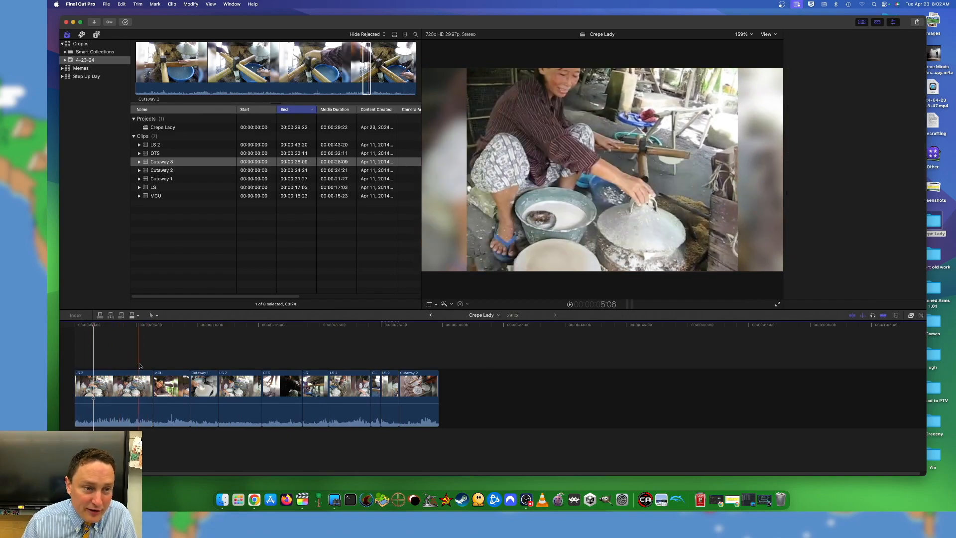
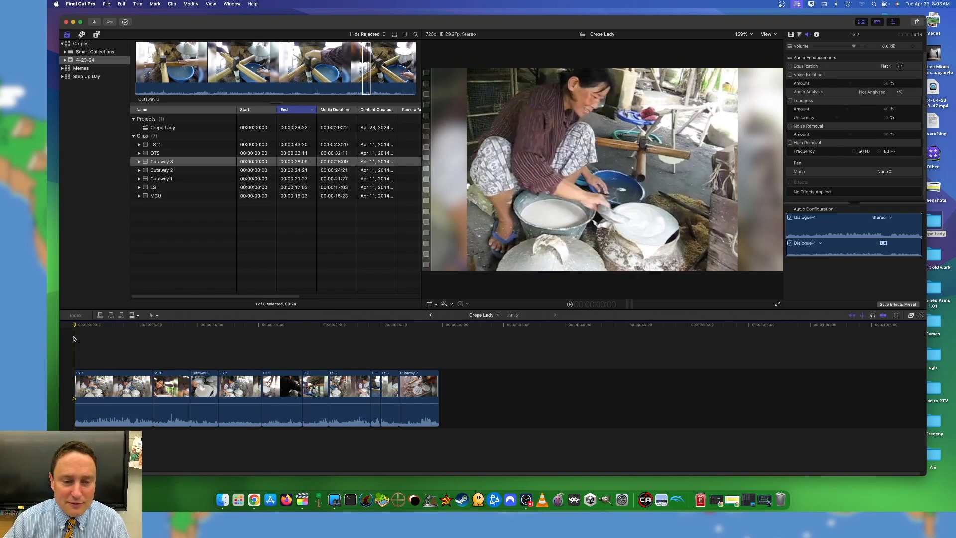
key(space)
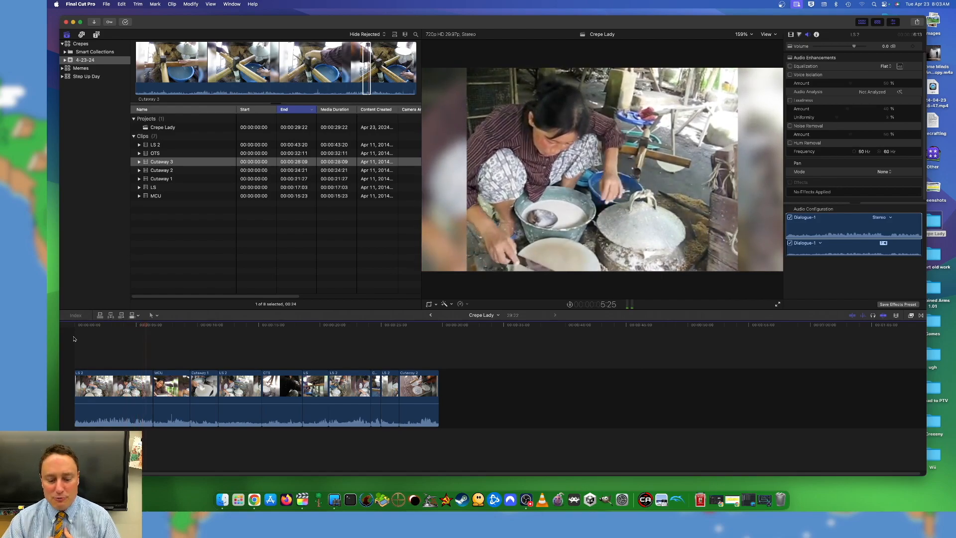
key(space)
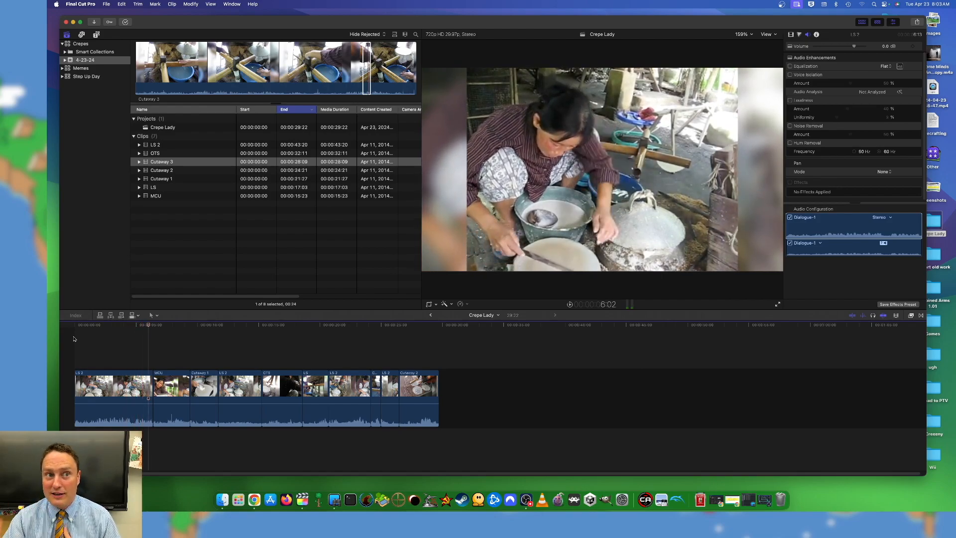
key(super+equal)
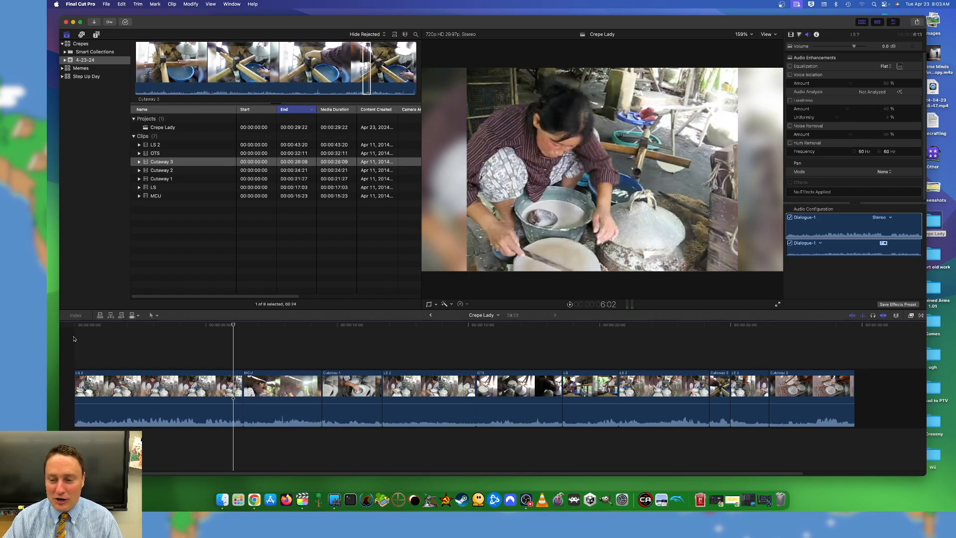
key(space)
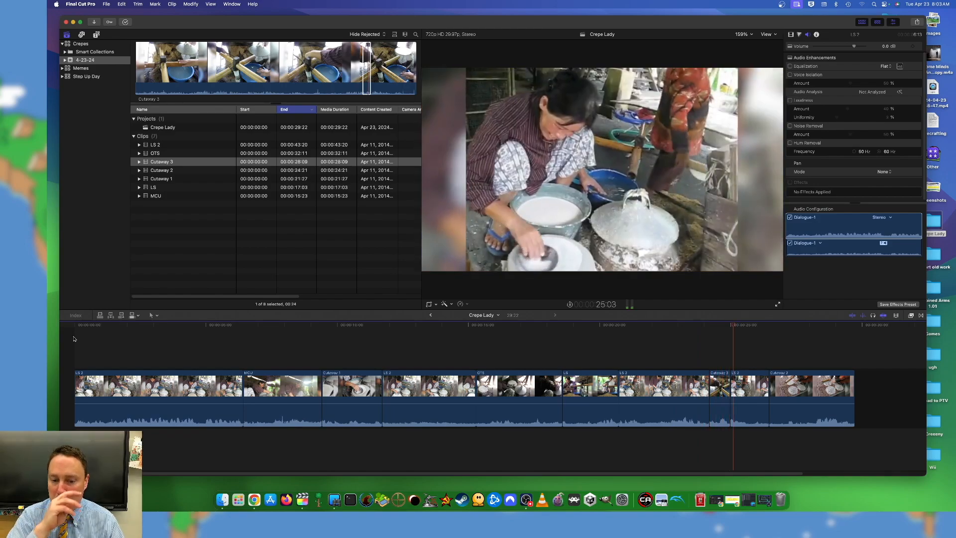
key(space)
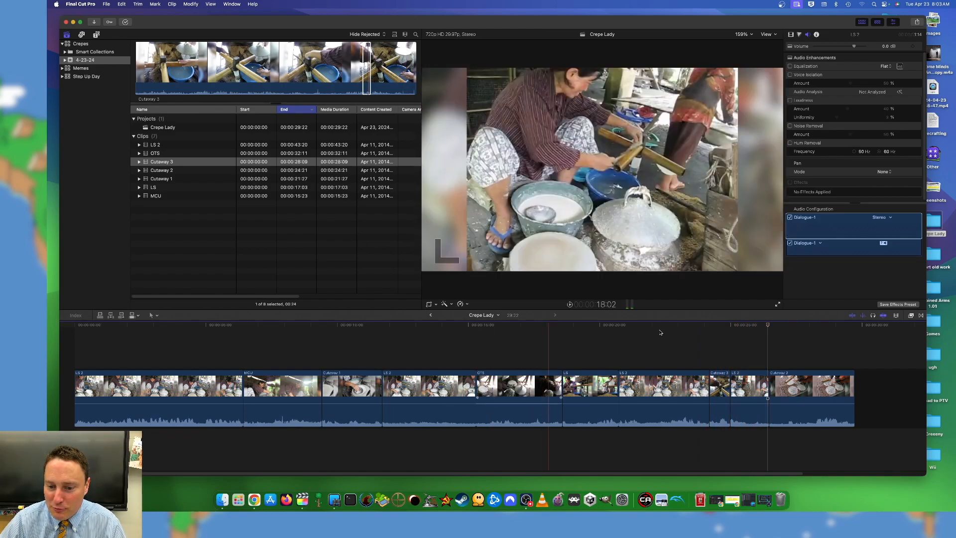
- Crop the long LS 2 clip between LS and Cutaway 3 to the upper-middle area around the blue basin, and play back the result
click(631, 347)
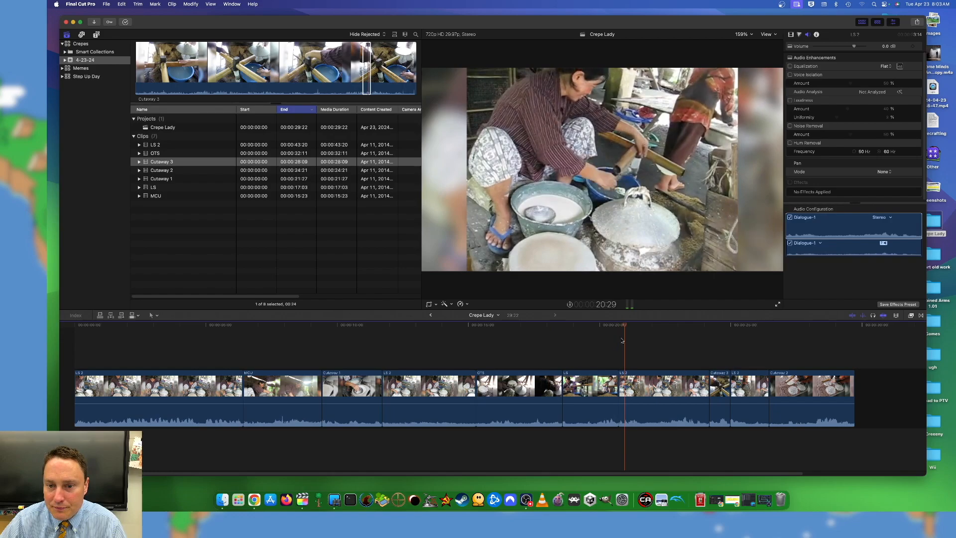
click(623, 374)
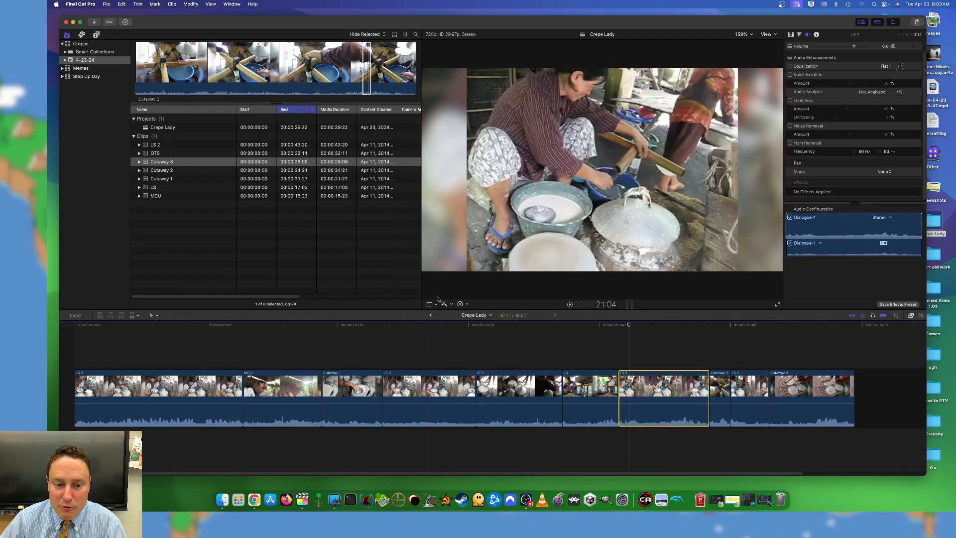
click(429, 305)
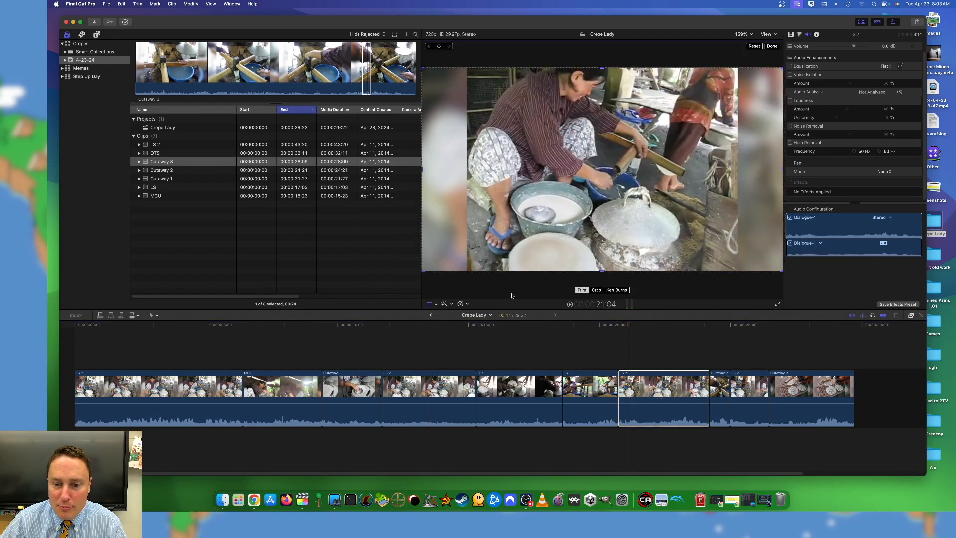
click(597, 291)
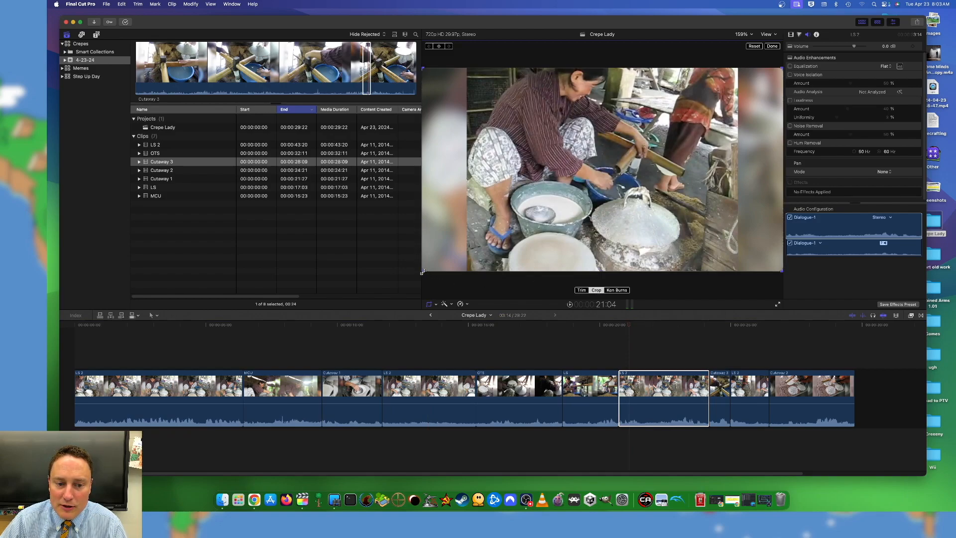
drag(424, 272, 553, 189)
drag(650, 144, 609, 147)
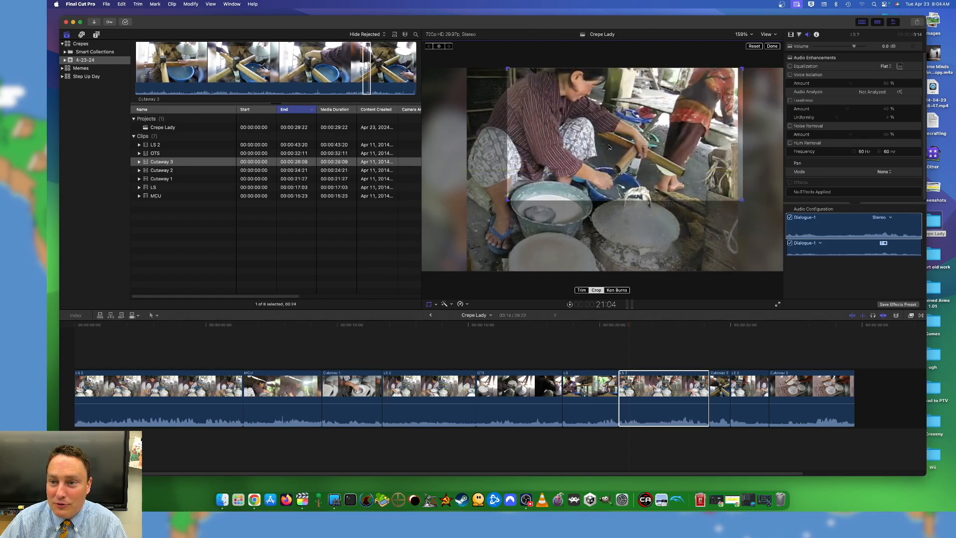
click(771, 46)
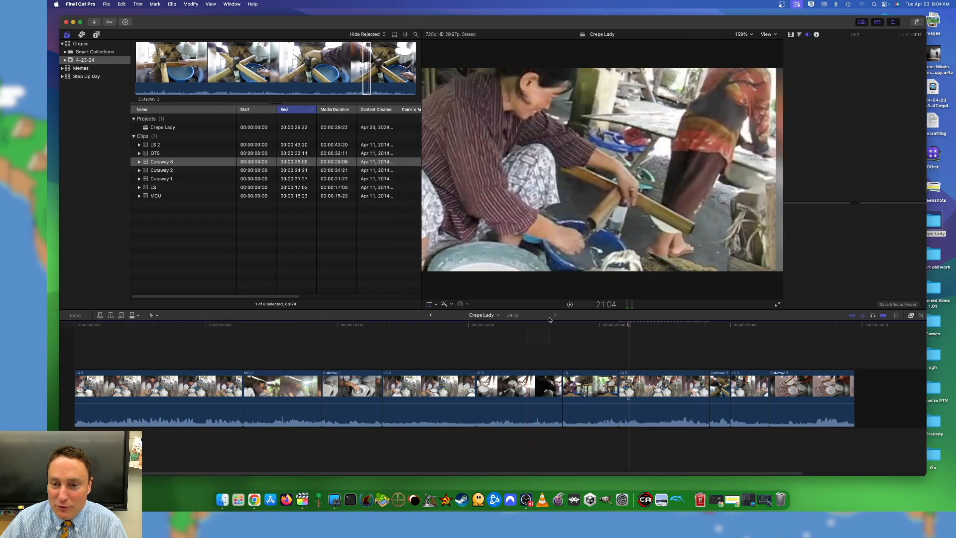
key(space)
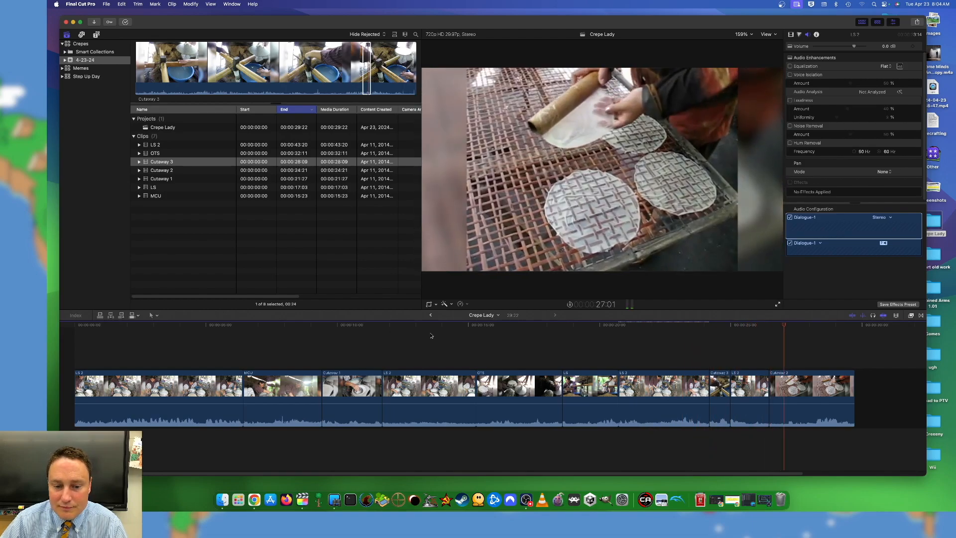
click(367, 326)
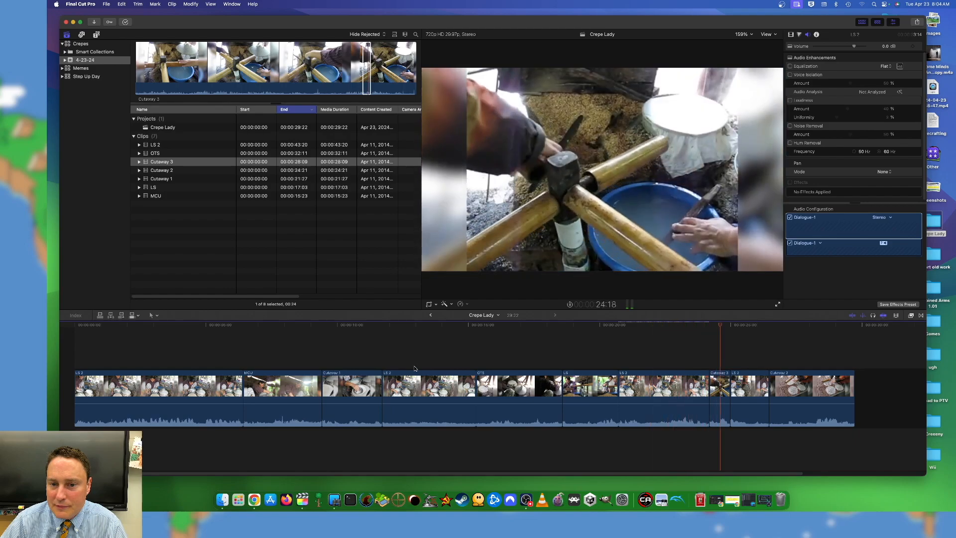
- Replace the Ken Burns effect on the LS 2 clip after Cutaway 3 with a static crop of the upper-middle area, and play it back
click(741, 384)
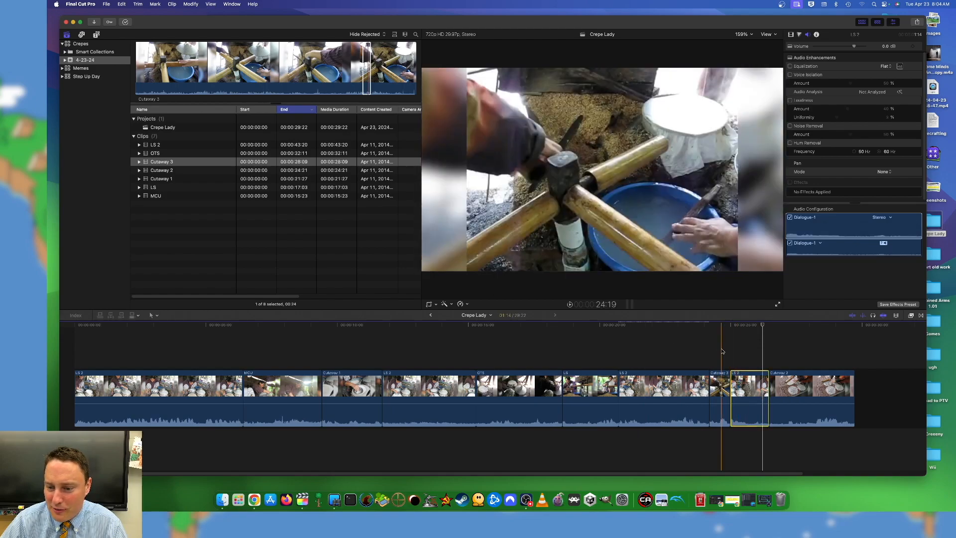
click(741, 362)
click(740, 383)
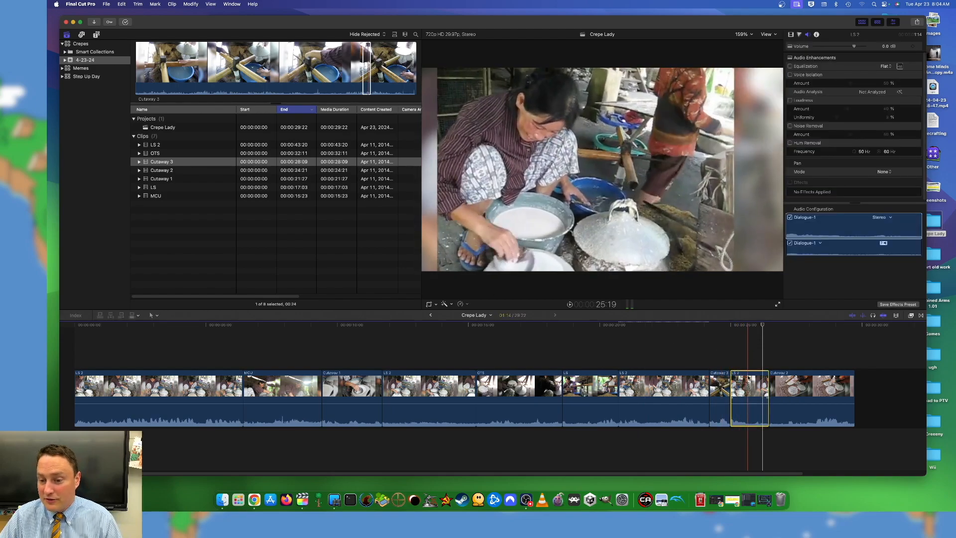
click(742, 344)
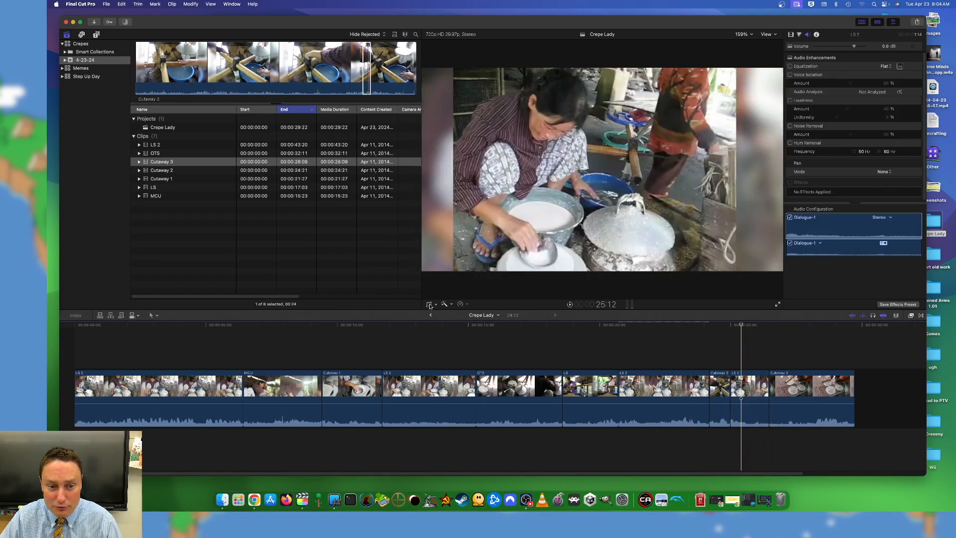
click(429, 305)
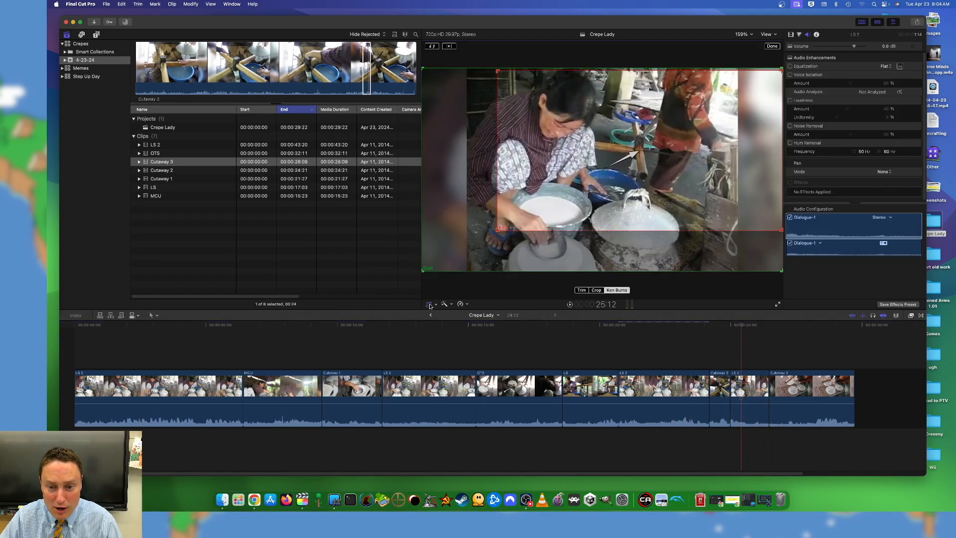
click(596, 290)
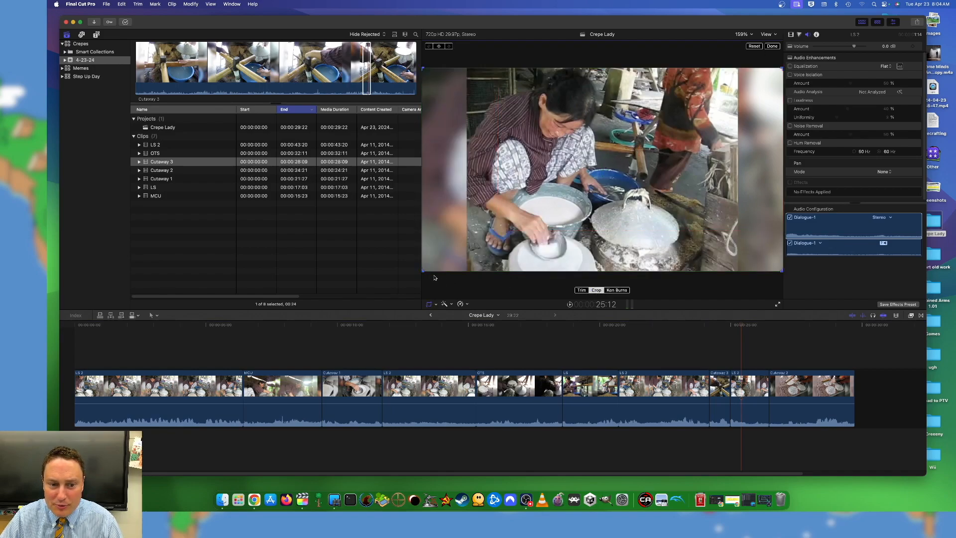
drag(422, 271, 548, 206)
mouse_move(617, 183)
mouse_down()
mouse_move(571, 187)
mouse_move(602, 172)
mouse_up()
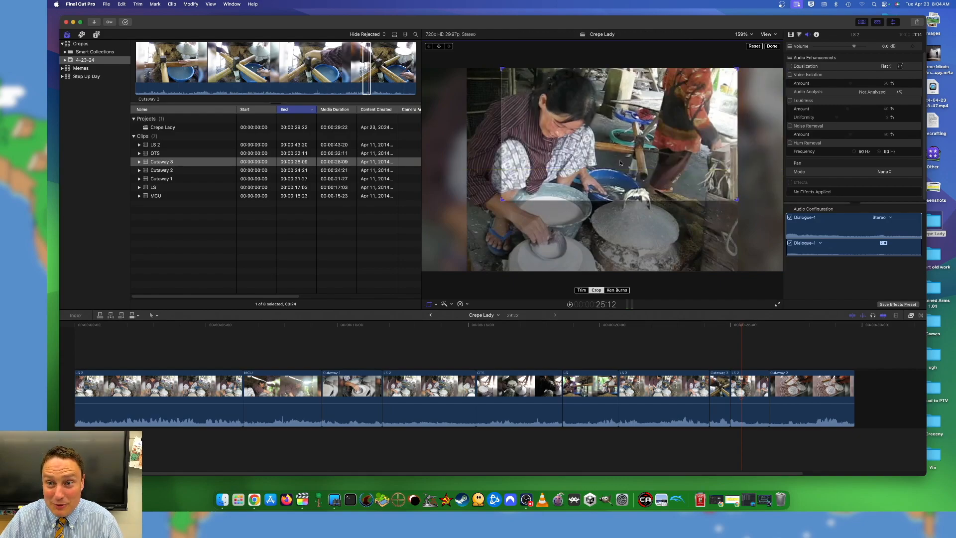
click(772, 45)
key(space)
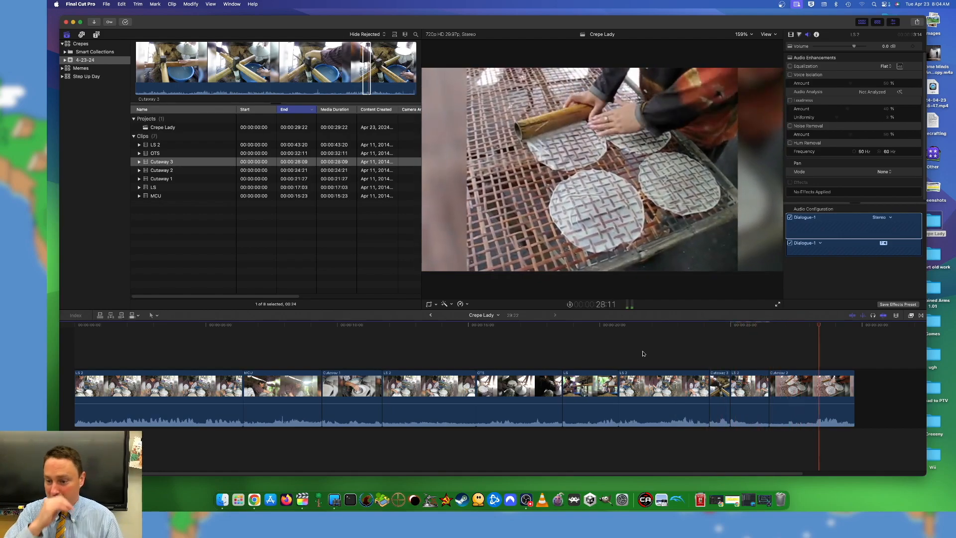
key(space)
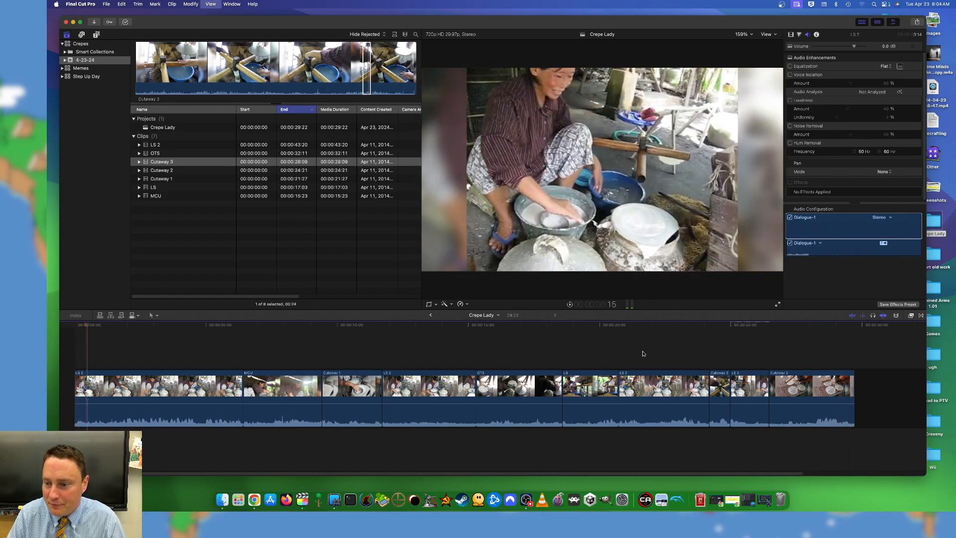
- Extend the end of the final Cutaway 2 clip until the sequence is 30:00 long
click(719, 386)
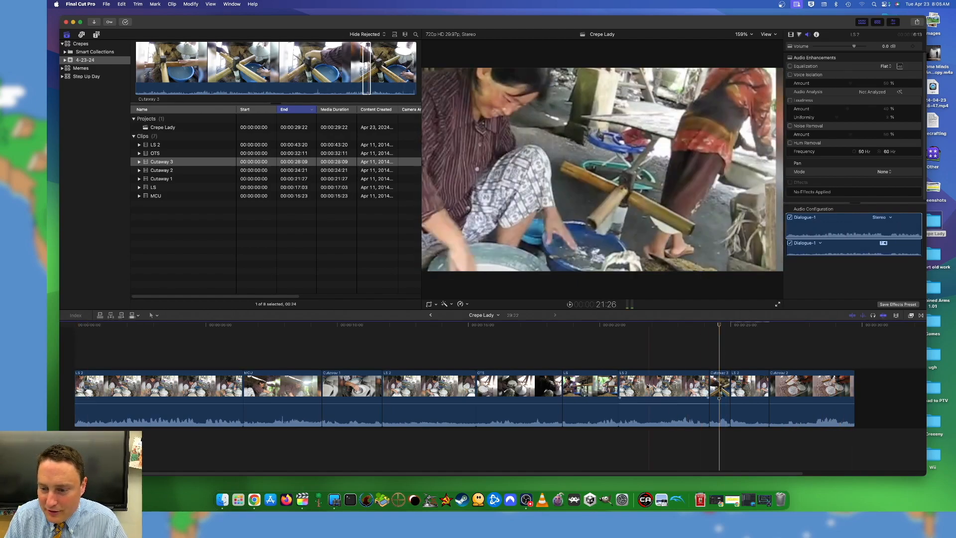
drag(852, 385, 857, 379)
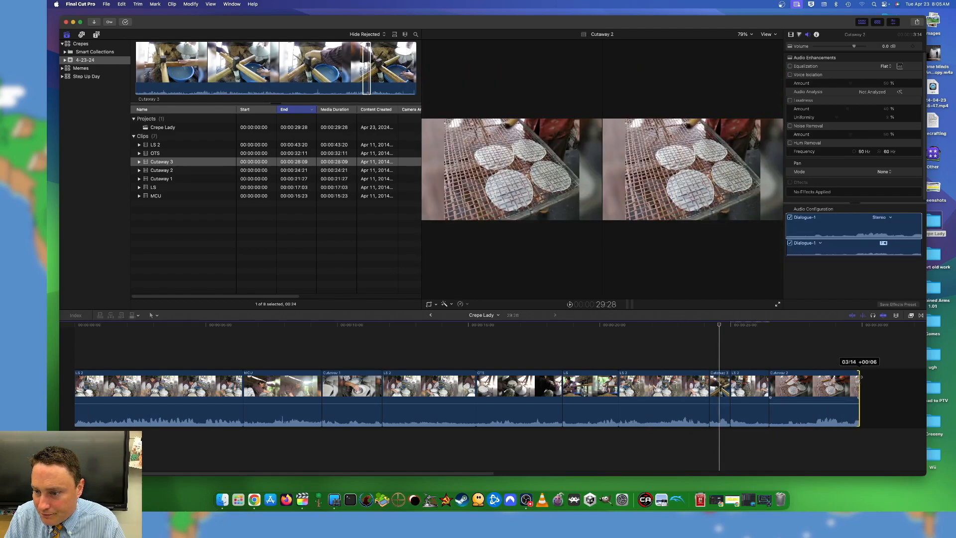
drag(858, 379, 859, 378)
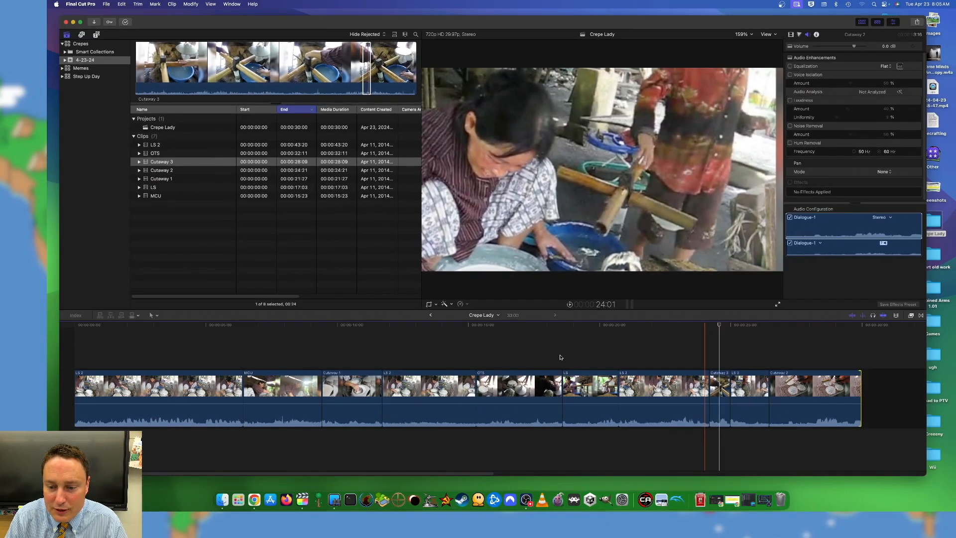
- Play back the final Cutaway 2 clip to check how the sequence ends
click(812, 348)
key(space)
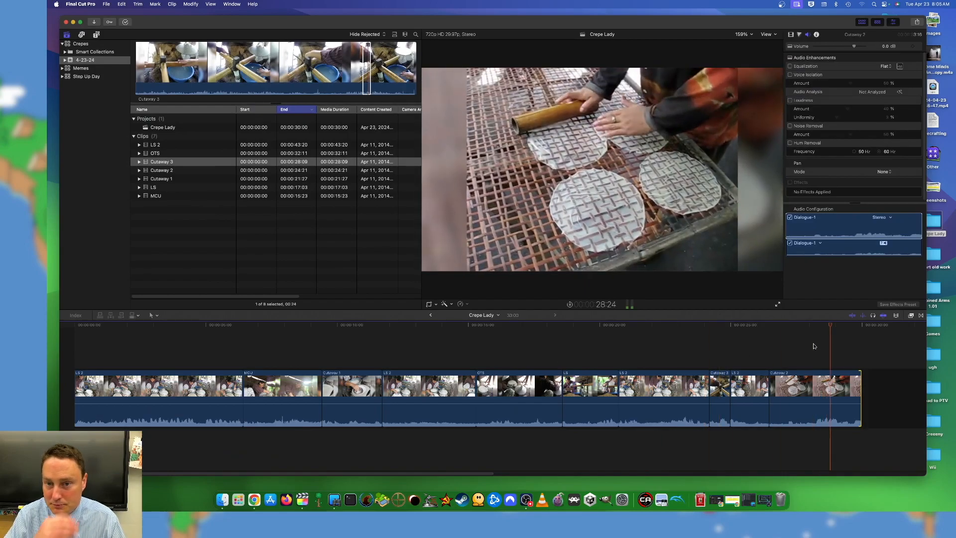
key(space)
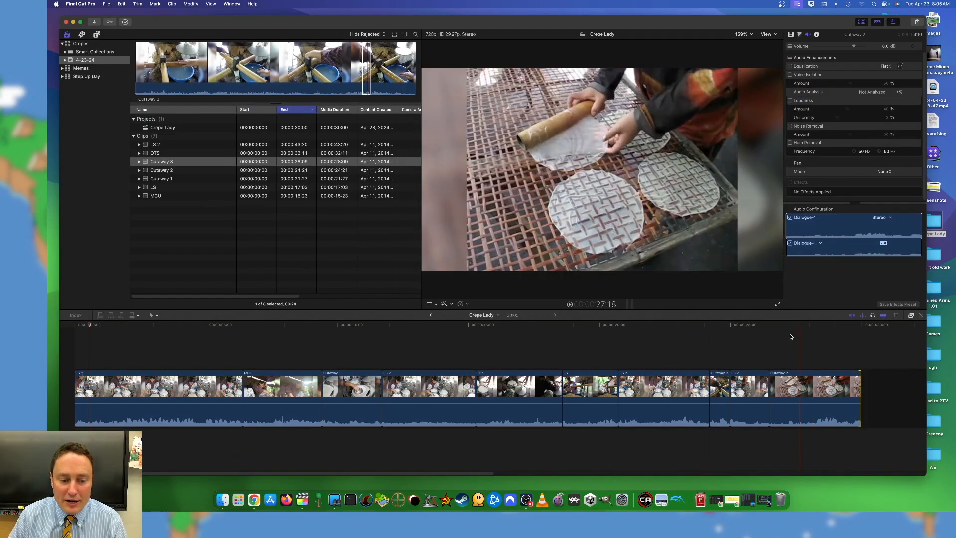
- Select all ten clips in the timeline and turn their audio volume all the way down
click(475, 356)
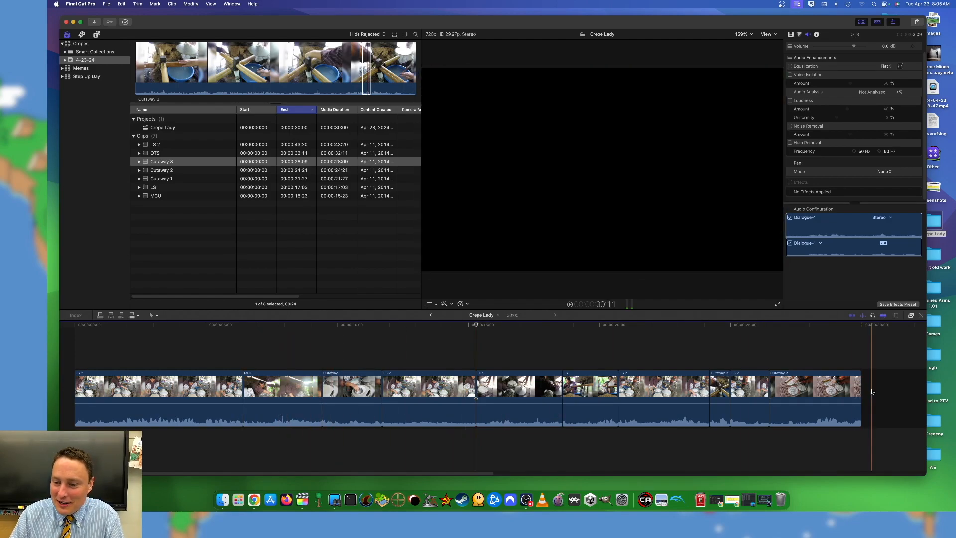
drag(864, 336, 107, 438)
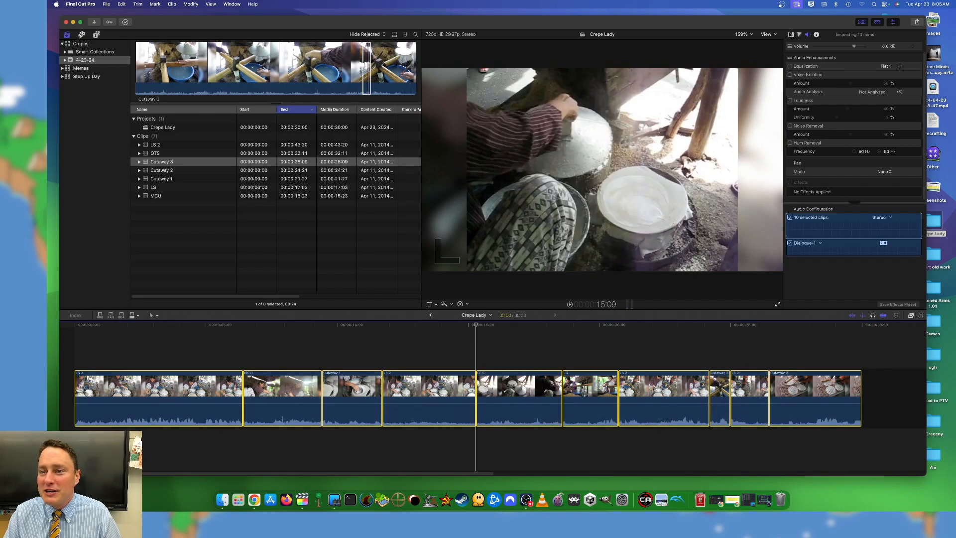
click(790, 35)
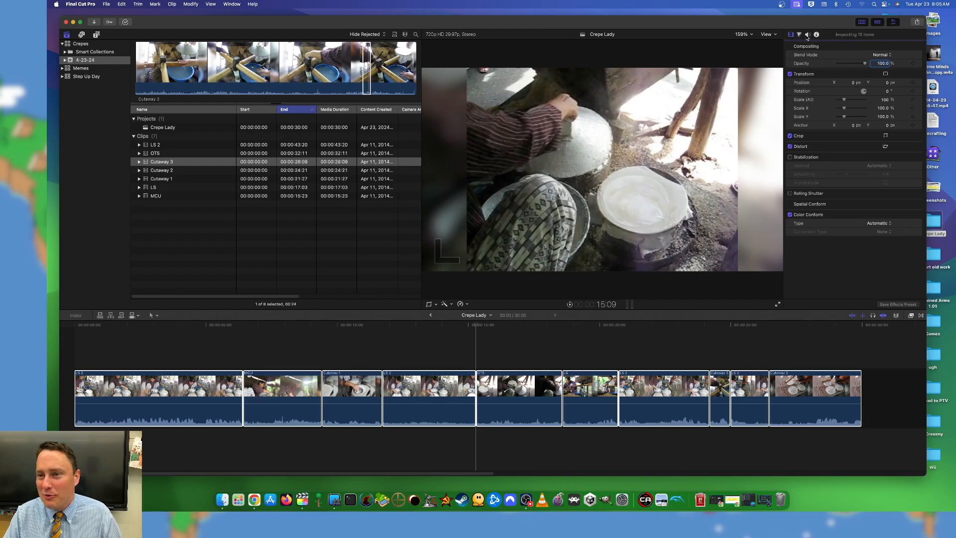
click(807, 34)
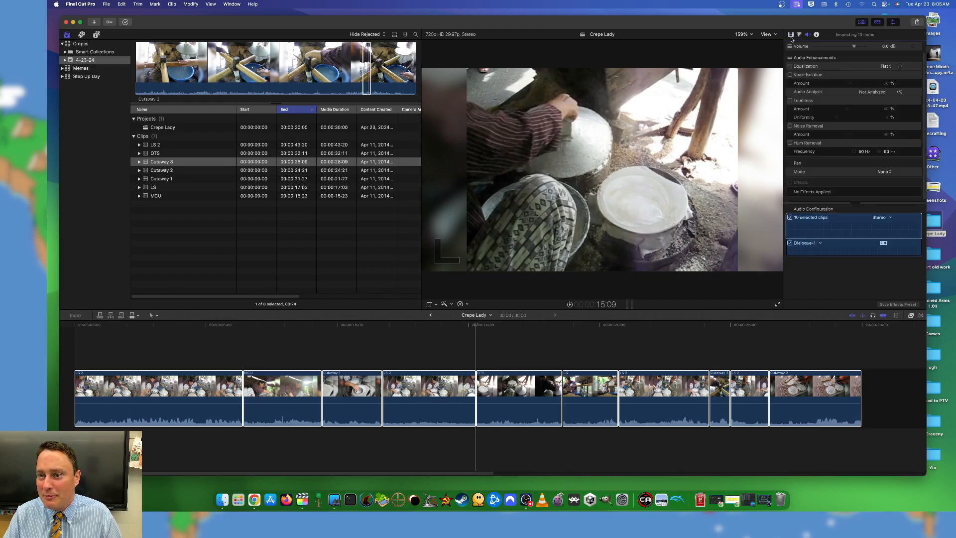
click(791, 34)
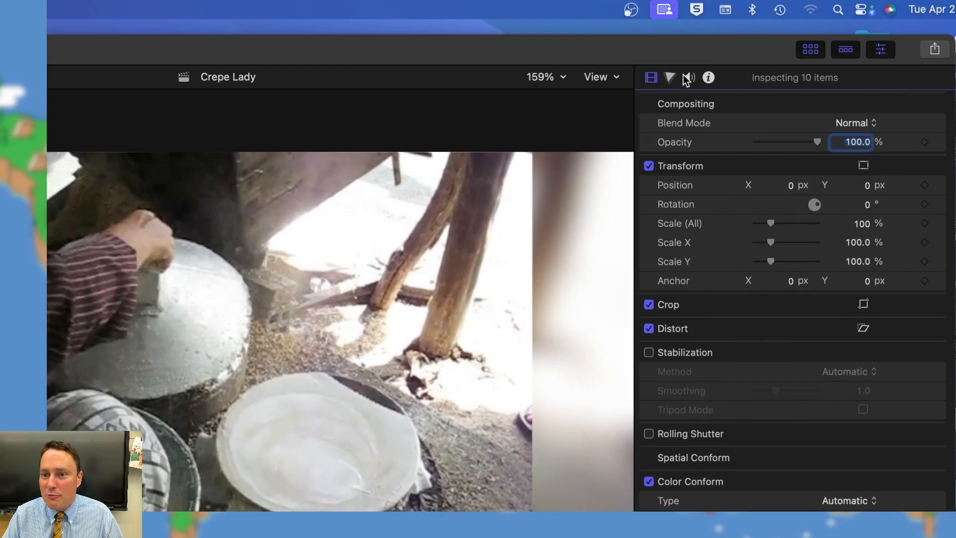
click(688, 77)
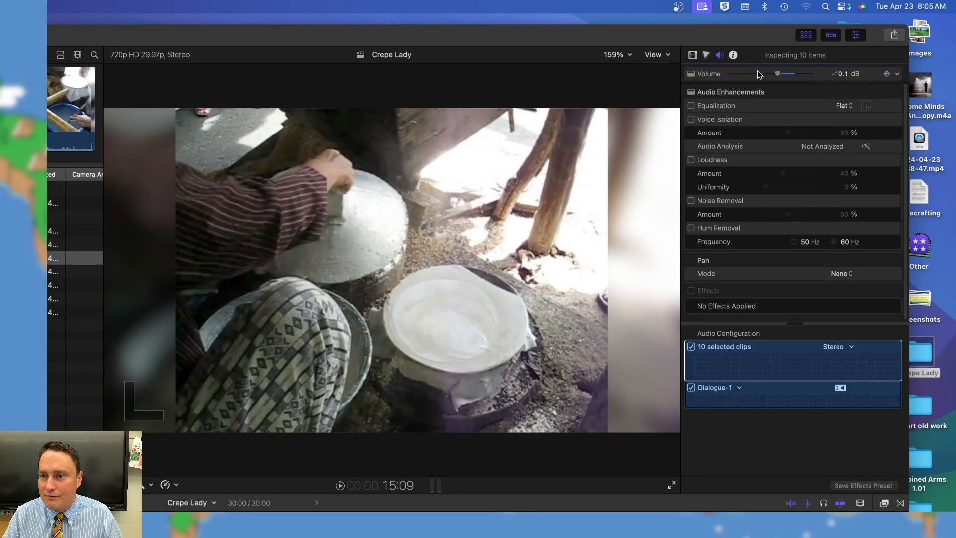
drag(766, 75, 728, 75)
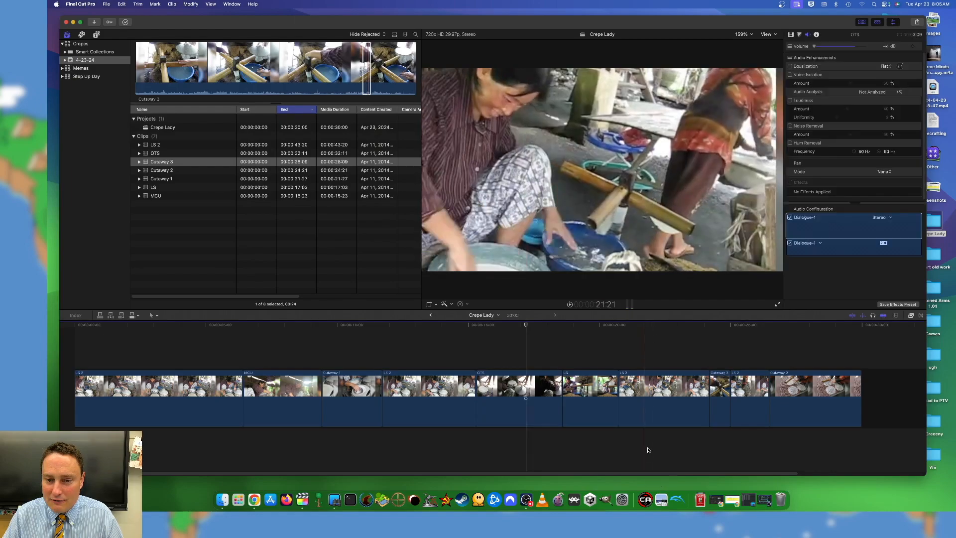
click(607, 352)
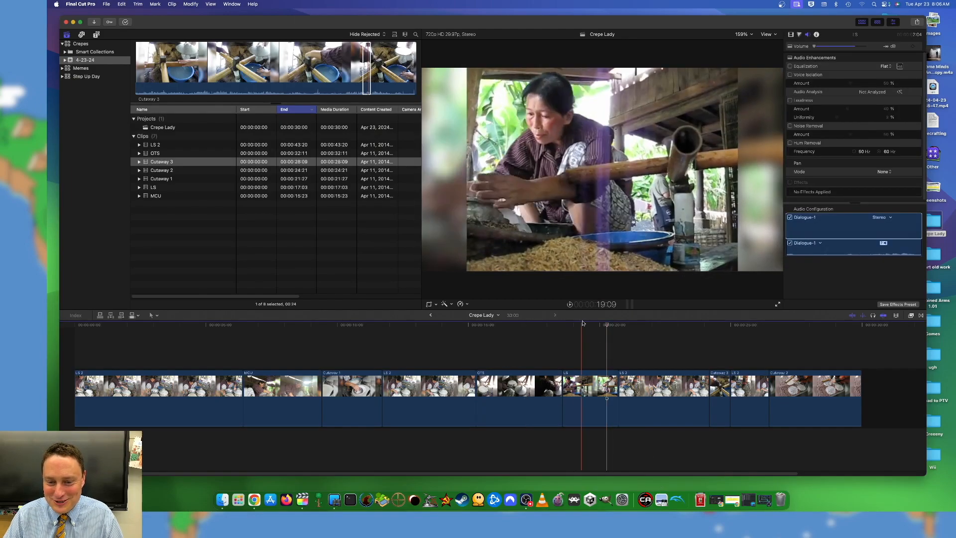
click(242, 335)
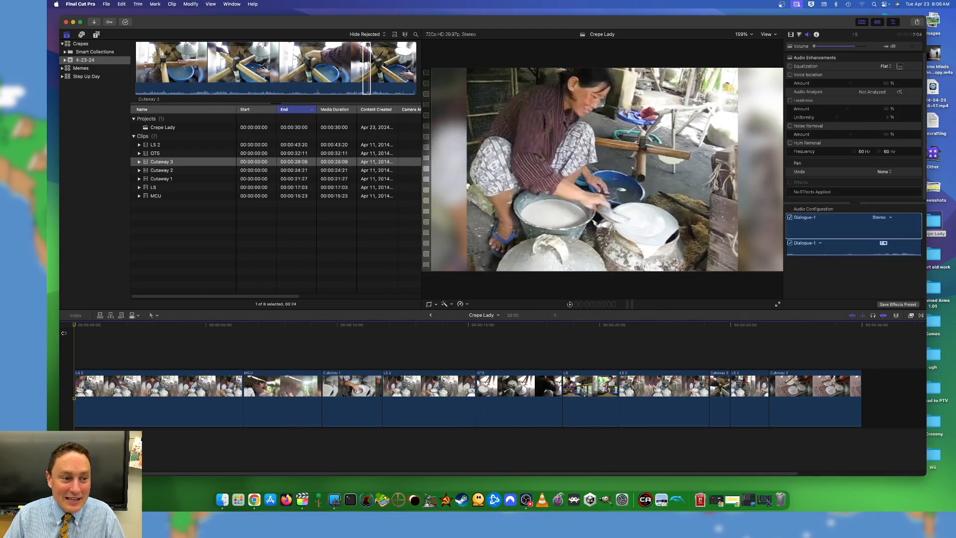
- Preview the LS 2 and OTS source clips in the browser to compare them as background sound
click(159, 144)
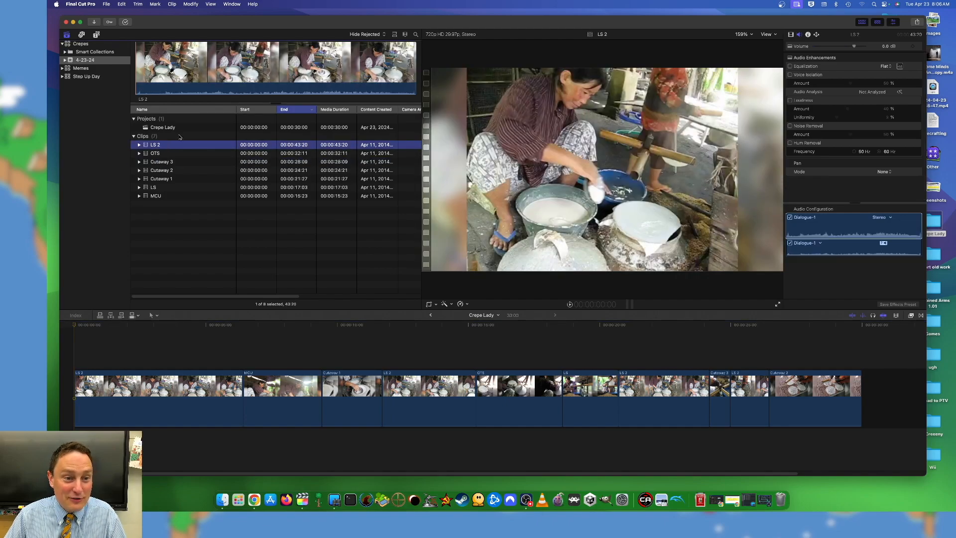
click(194, 152)
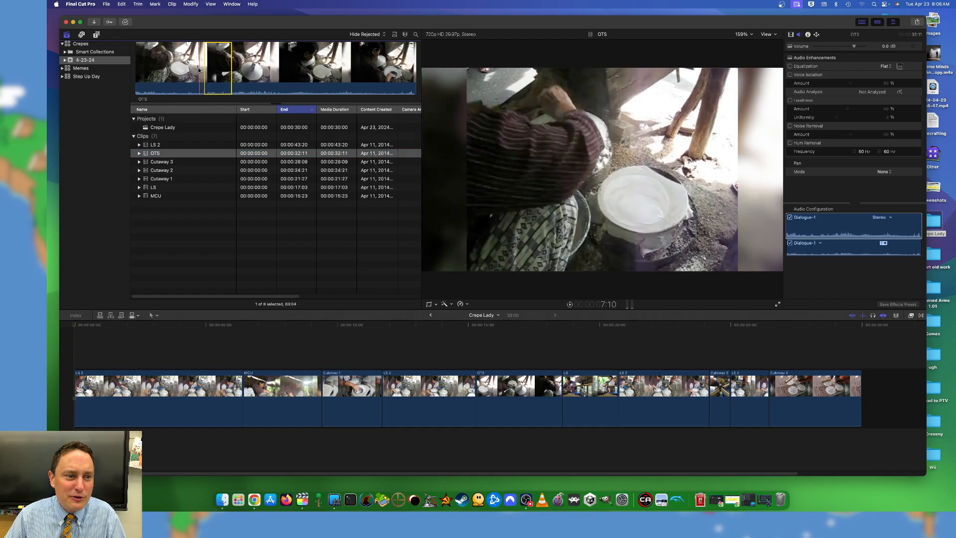
click(164, 144)
key(space)
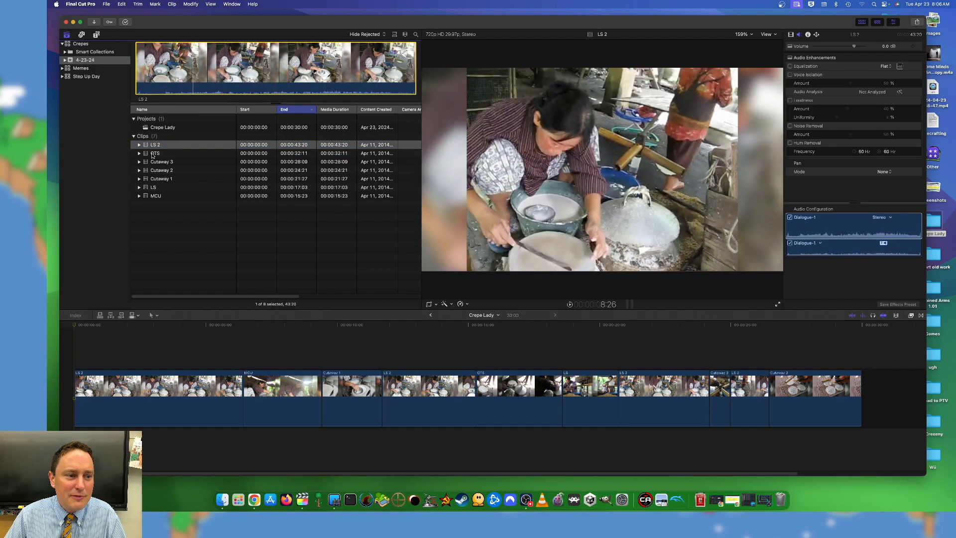
- Extend the OTS source selection to the whole clip and connect it beneath the main storyline
click(153, 155)
click(262, 72)
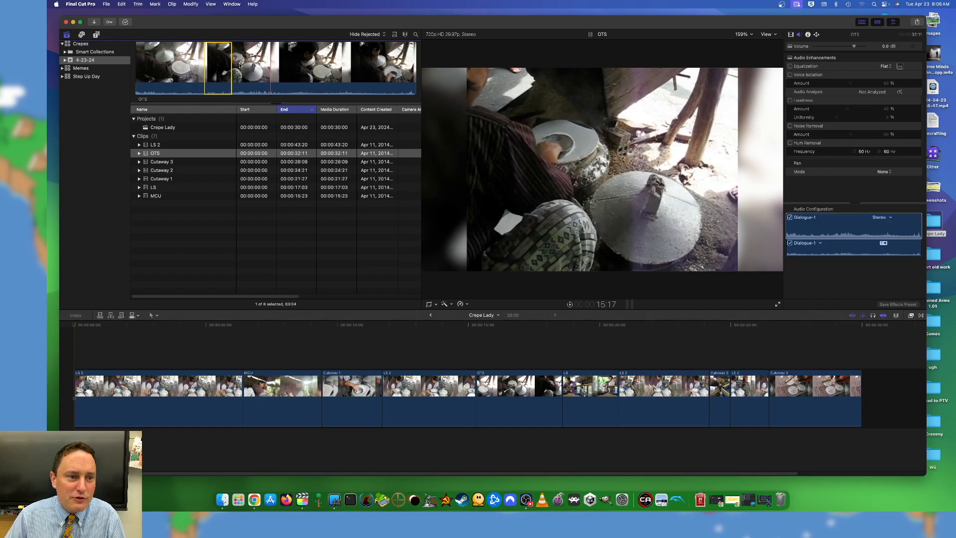
drag(229, 61, 418, 68)
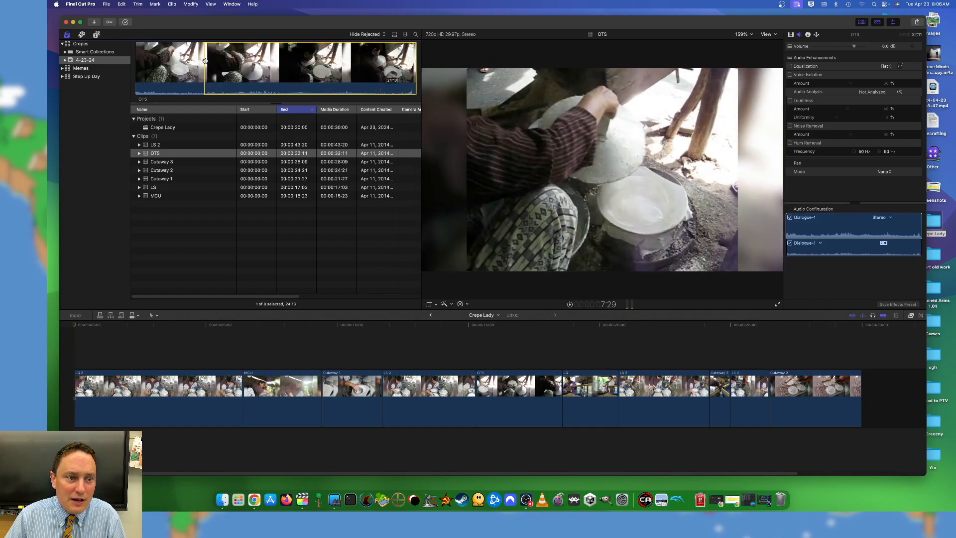
drag(205, 60, 113, 75)
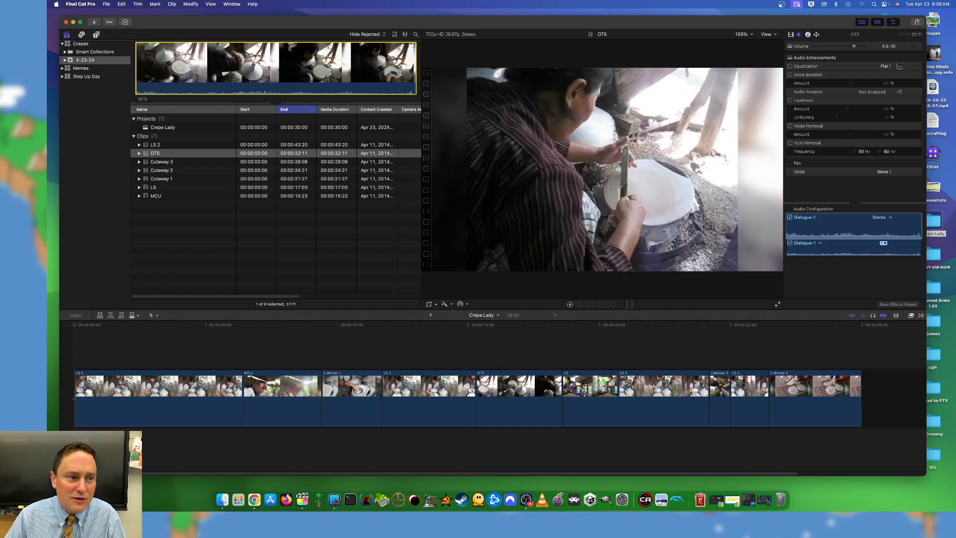
drag(184, 74, 150, 410)
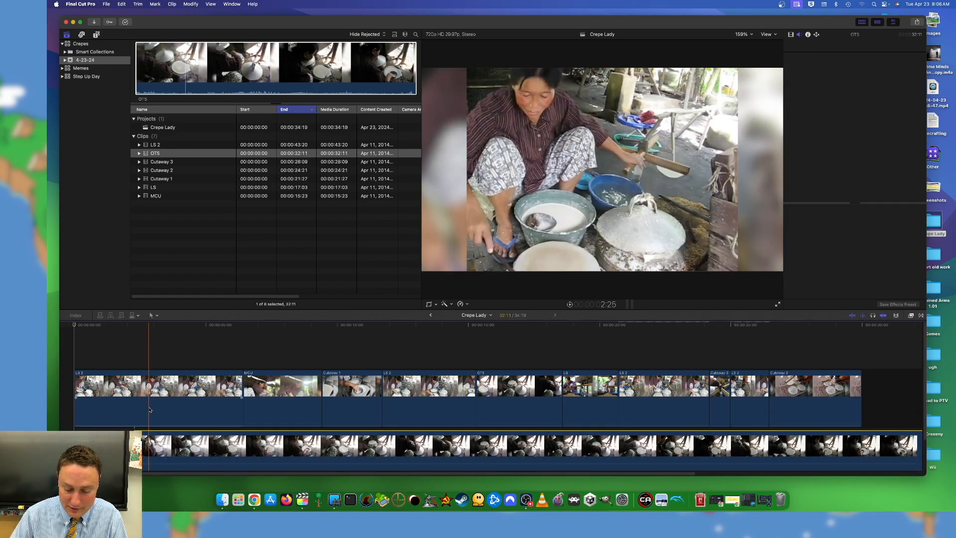
- Detach the audio from the connected OTS clip beneath the main storyline
key(super+minus)
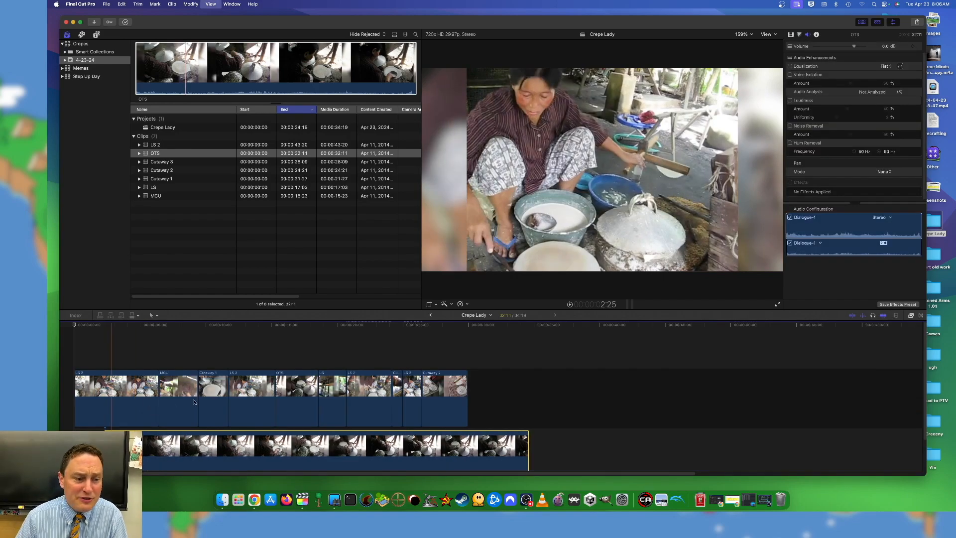
key(super+minus)
scroll(257, 350, down, 2)
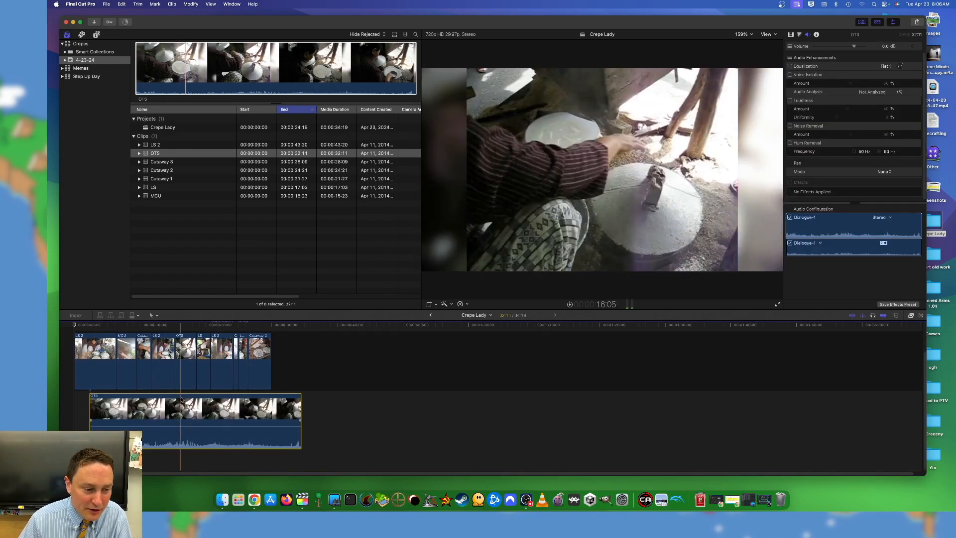
right_click(144, 413)
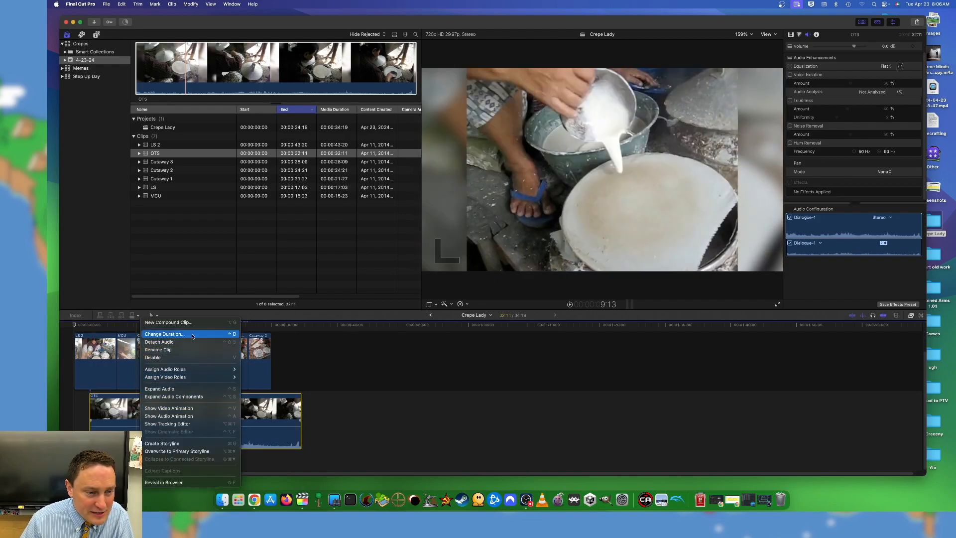
click(164, 342)
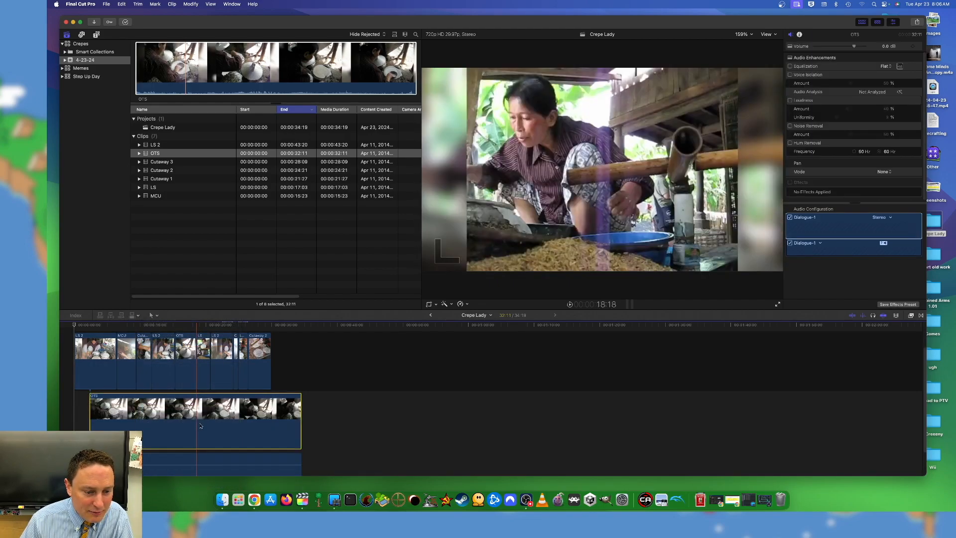
- Delete the detached OTS video and move its audio to the start of the sequence
key(Delete)
click(204, 416)
drag(210, 414, 182, 400)
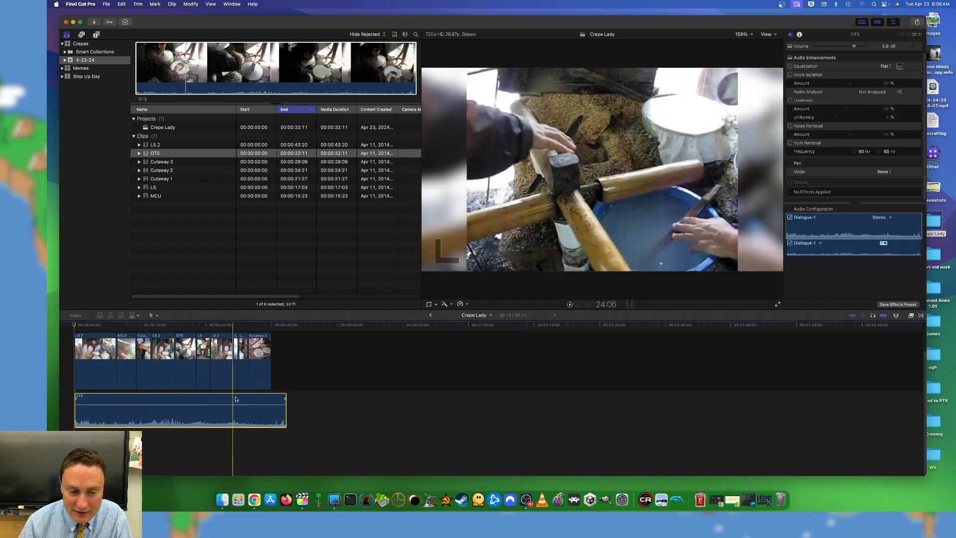
- Split the OTS audio at the end of the final Cutaway 2 clip and delete the excess
key(super+equal)
key(super+equal)
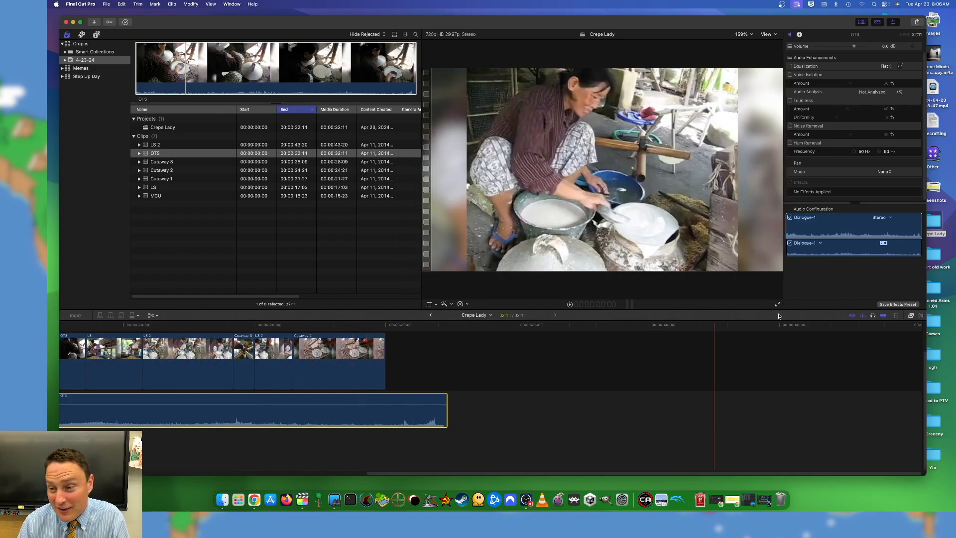
click(385, 413)
key(a)
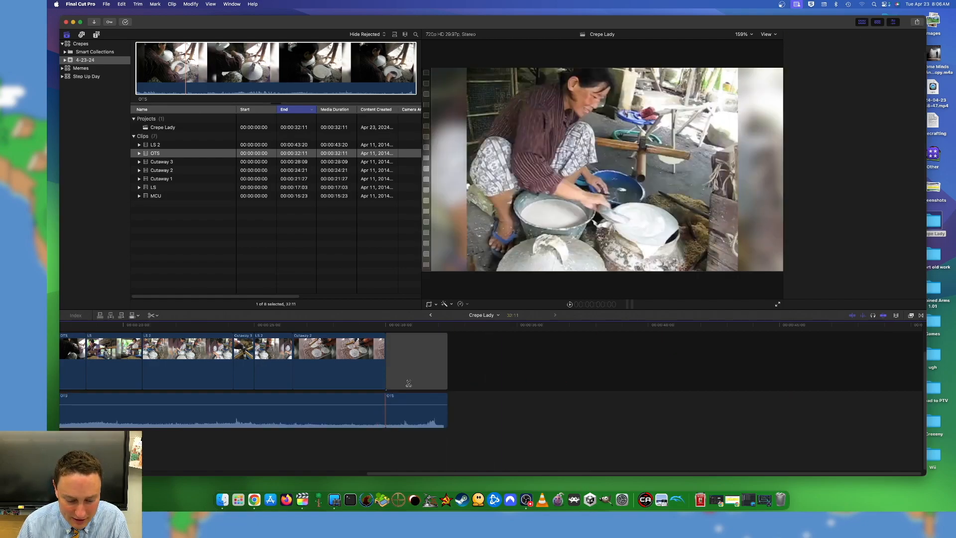
click(417, 360)
key(Delete)
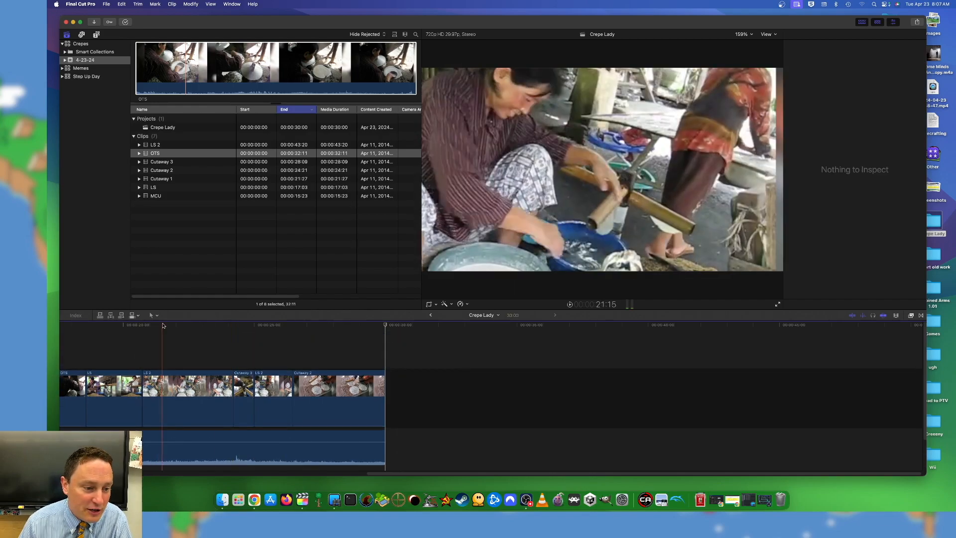
- Fit the whole sequence in the timeline and play it from the beginning with the OTS background audio
drag(135, 327, 127, 330)
key(shift+z)
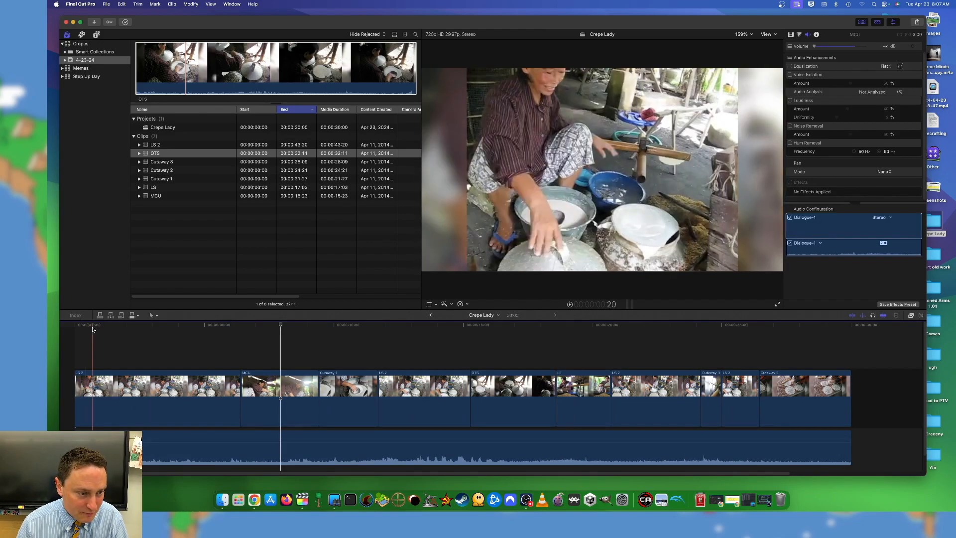
drag(89, 328, 49, 329)
key(space)
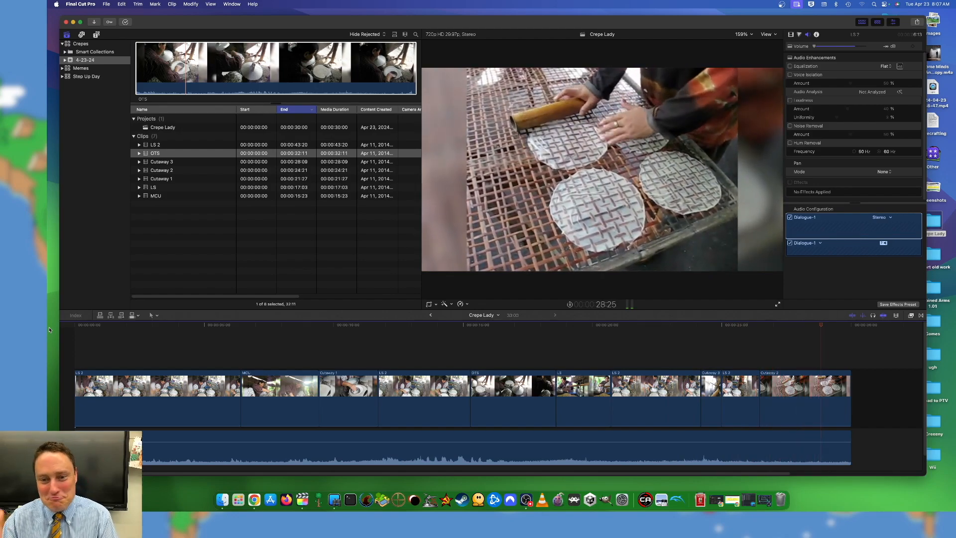
key(space)
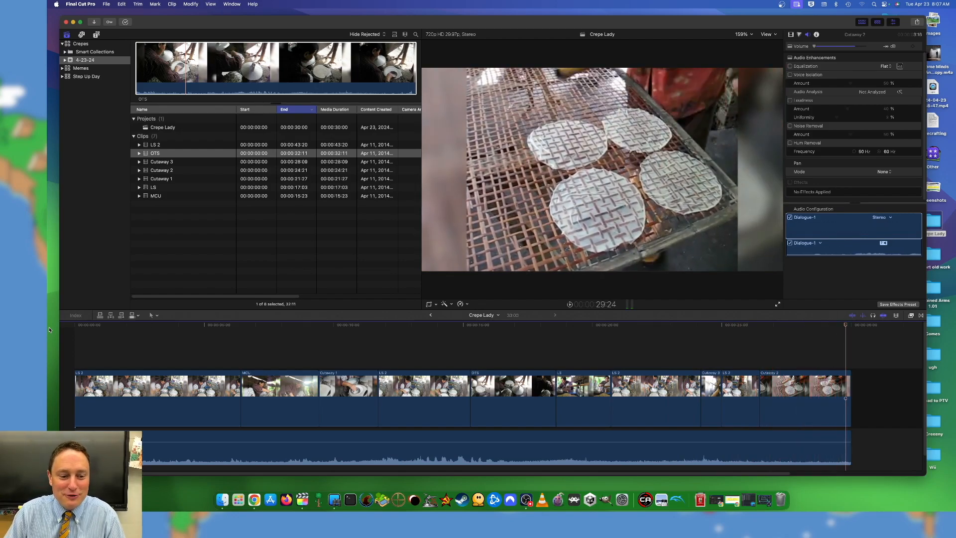
- Browse the installed title categories, including Build In/Out, 360°, Bumper/Opener, Lower Thirds, Social and Credits
click(96, 34)
click(88, 76)
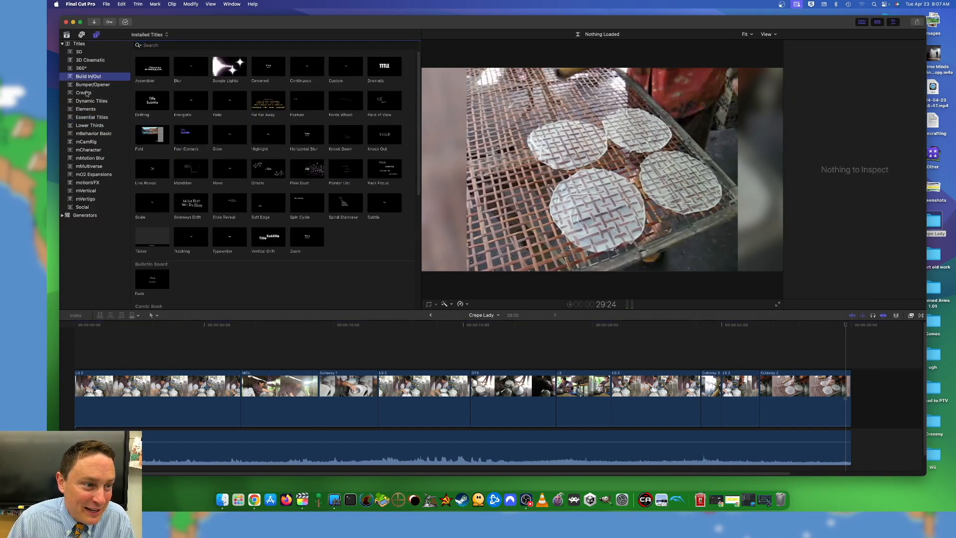
click(86, 70)
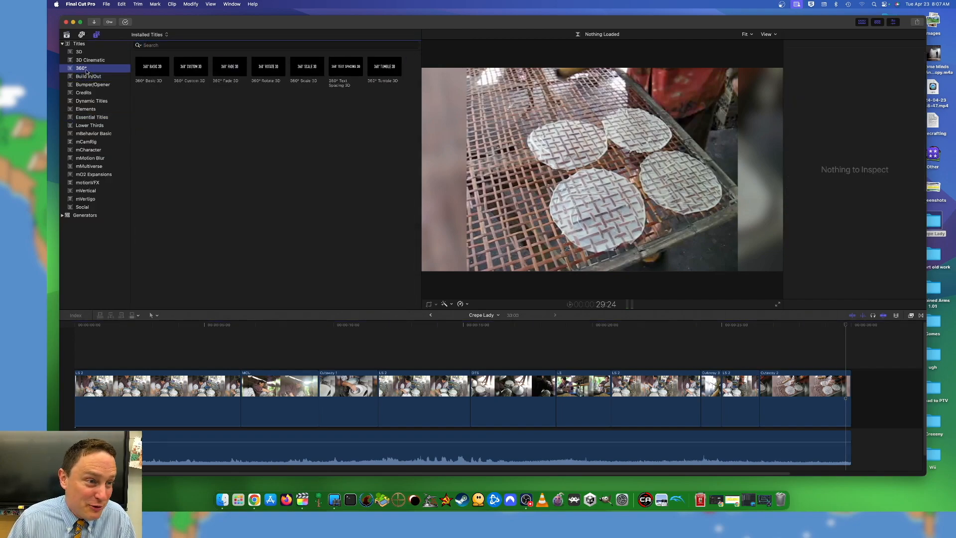
click(62, 44)
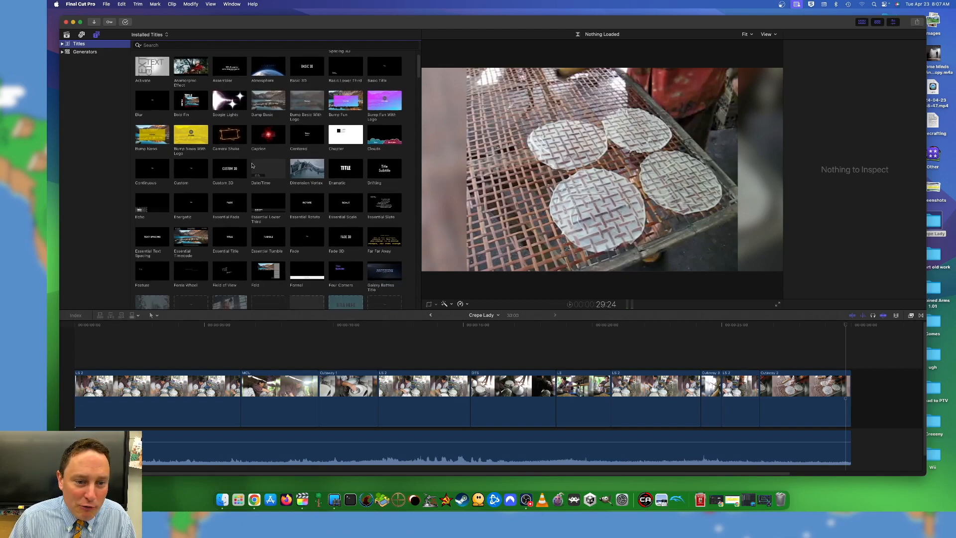
click(62, 44)
click(92, 84)
click(92, 125)
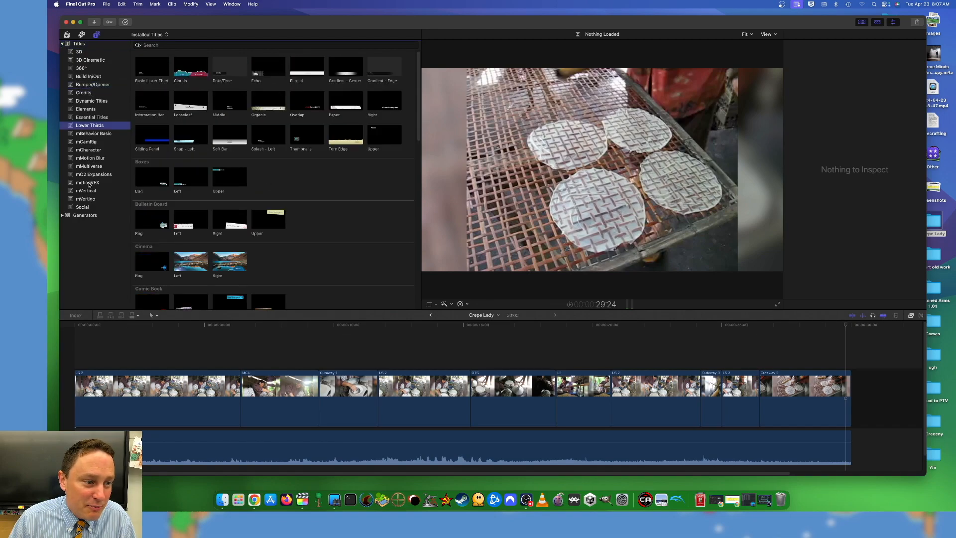
click(90, 183)
click(98, 207)
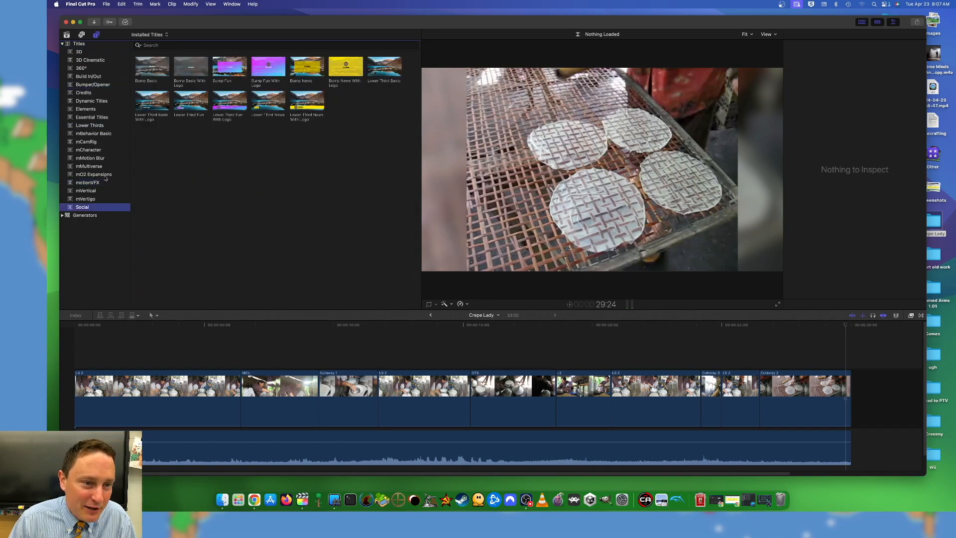
click(87, 93)
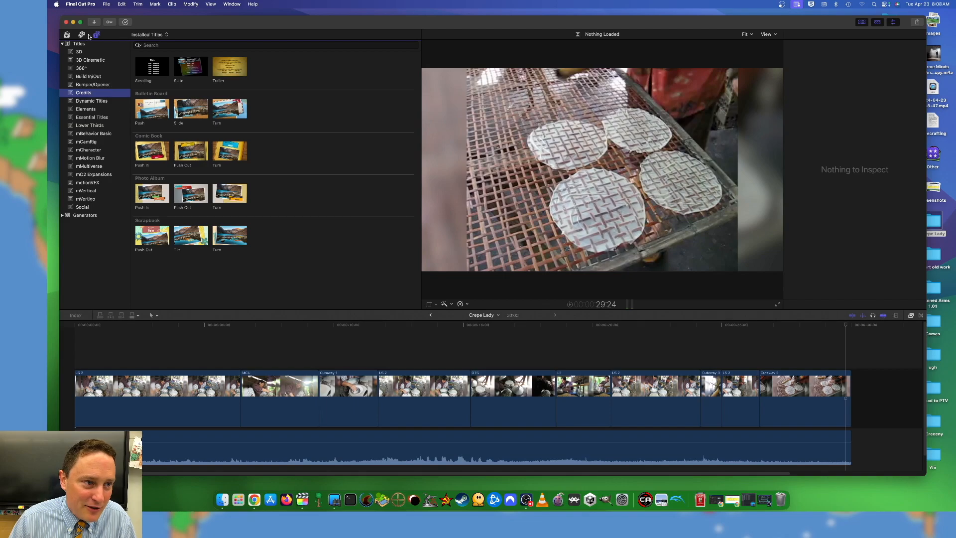
- Browse the installed generators, previewing thumbnails such as Paper and Fusion
click(84, 215)
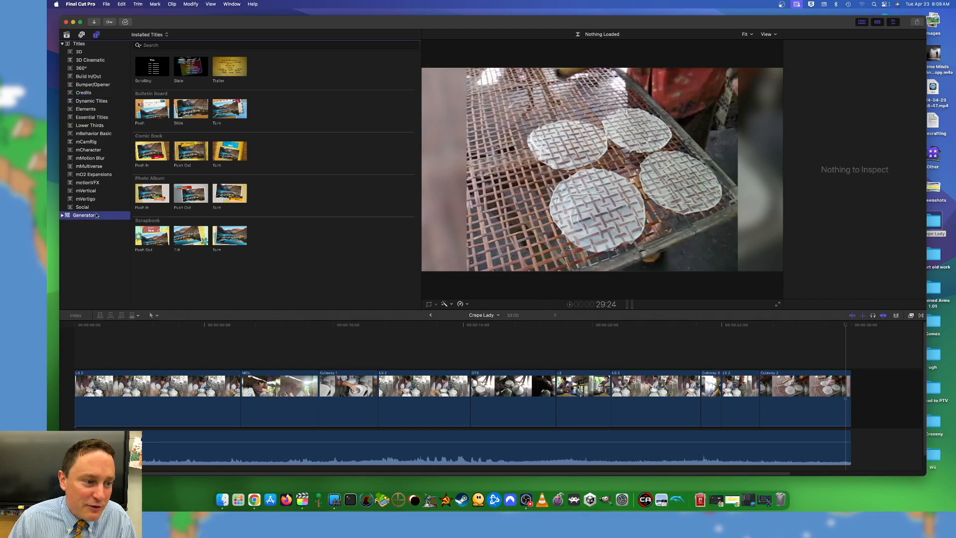
scroll(272, 204, down, 5)
scroll(272, 204, down, 2)
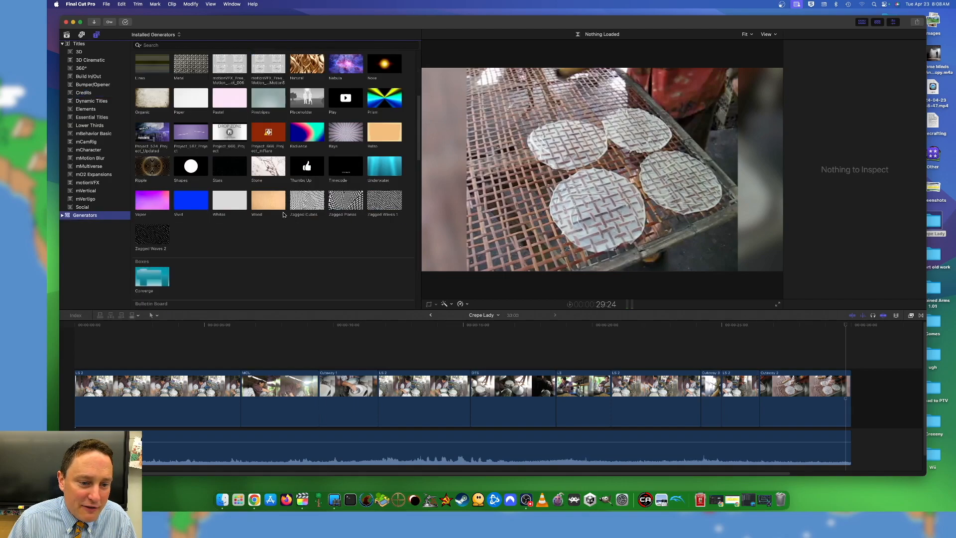
scroll(298, 214, up, 4)
click(147, 262)
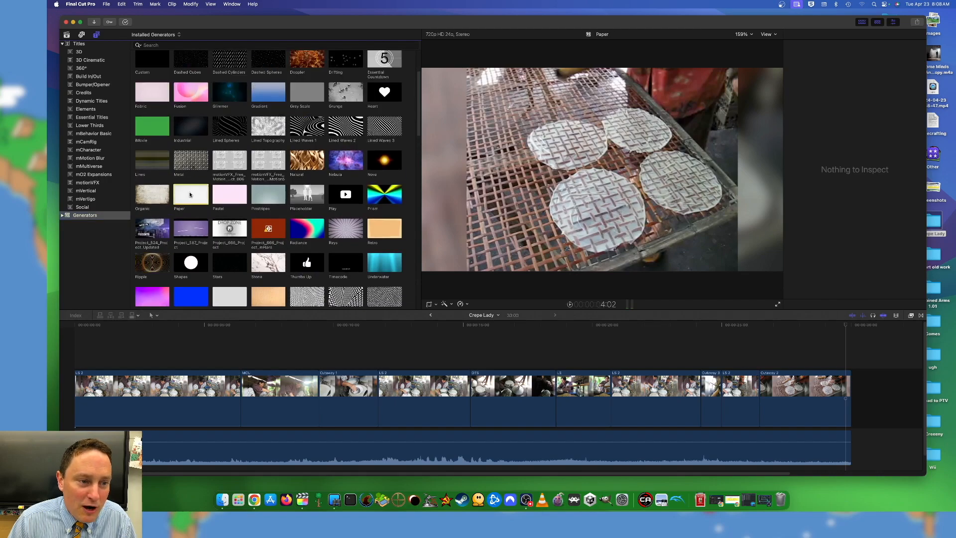
scroll(201, 189, up, 4)
click(203, 160)
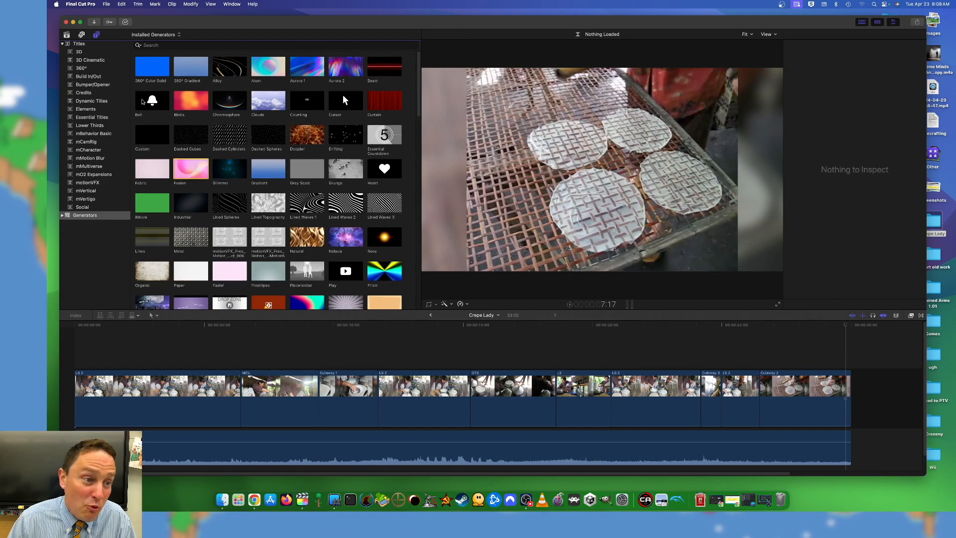
- Collapse the Titles category list and return the browser to the 4-23-24 event's clips
click(62, 44)
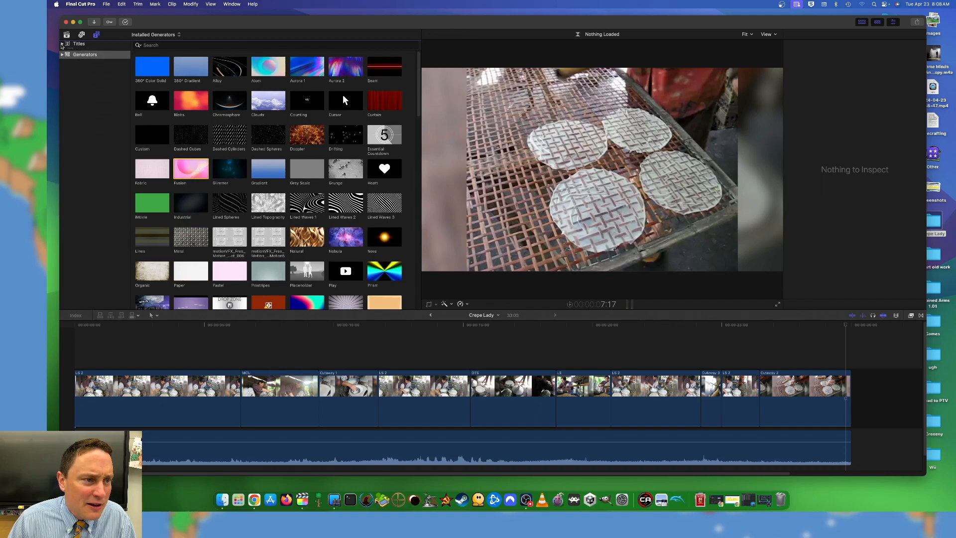
click(81, 34)
click(71, 36)
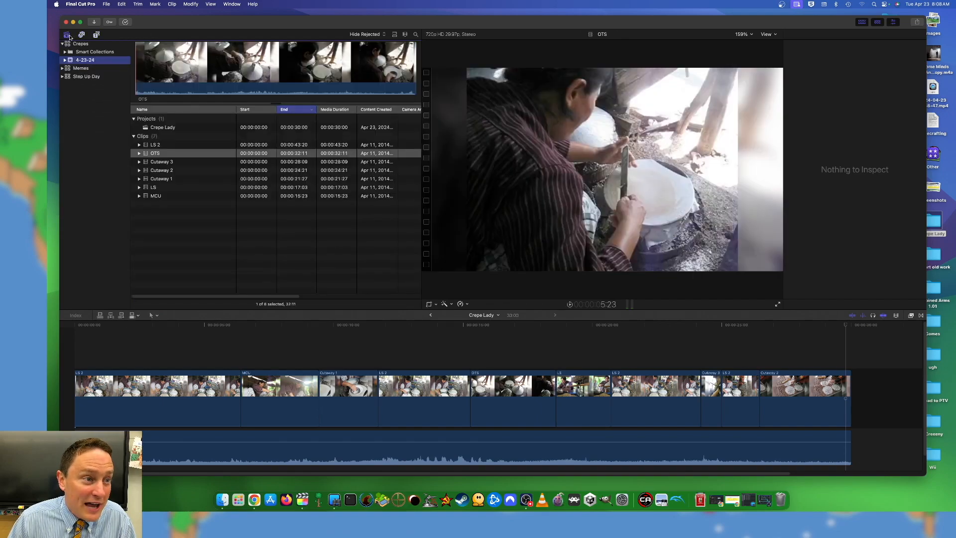
- Reduce the height of the clips in the Crepe Lady timeline
click(231, 324)
key(super+4)
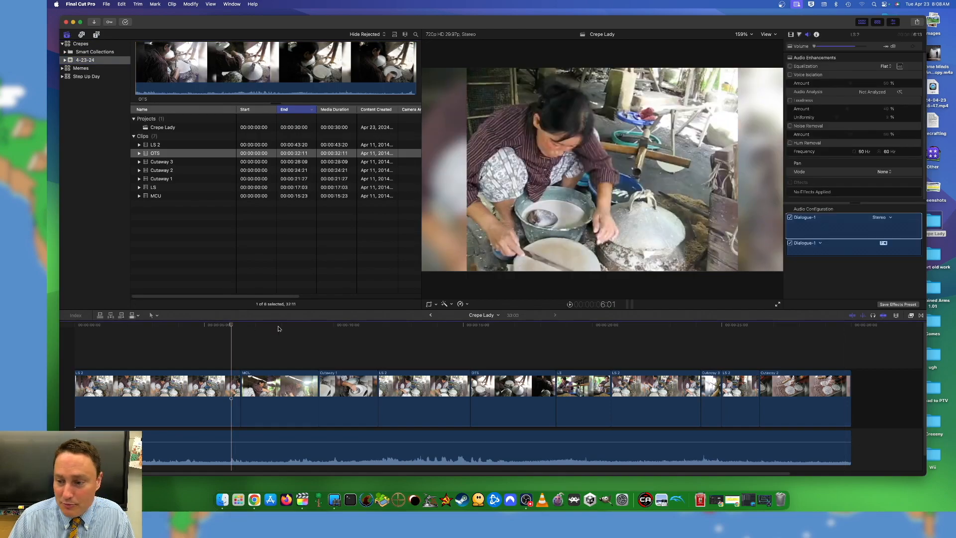
click(897, 315)
drag(907, 363, 886, 364)
click(813, 356)
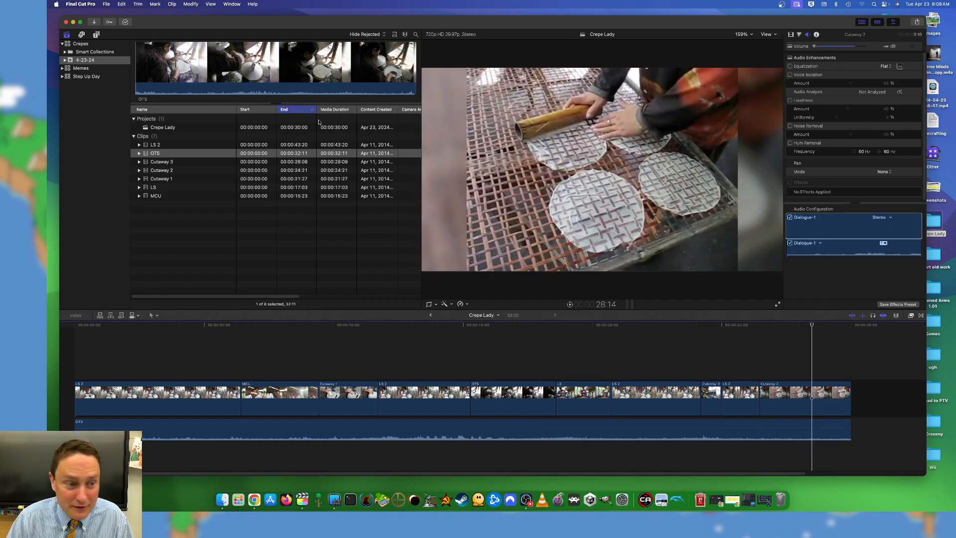
- Switch to Chrome, open Pixabay's royalty-free music page and search it for "cambodian"
click(254, 499)
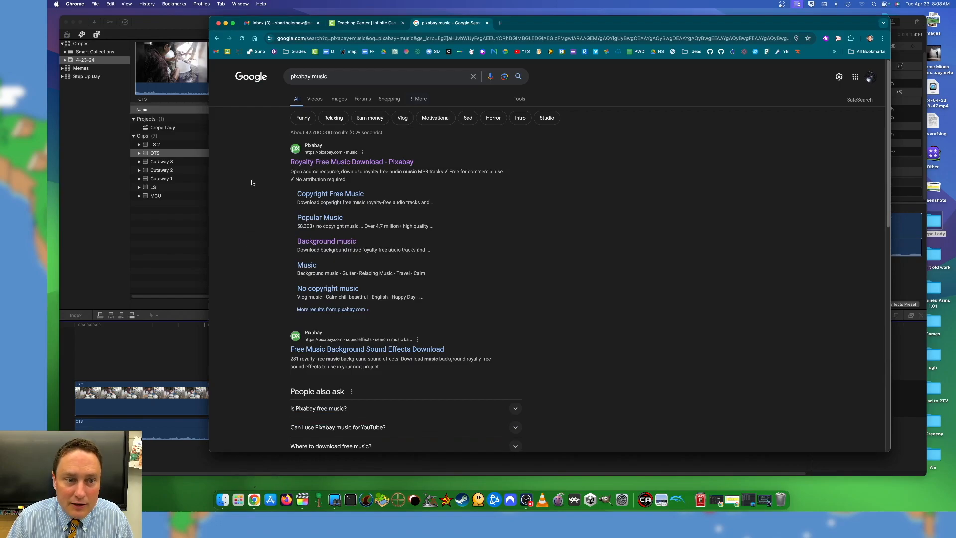
click(349, 163)
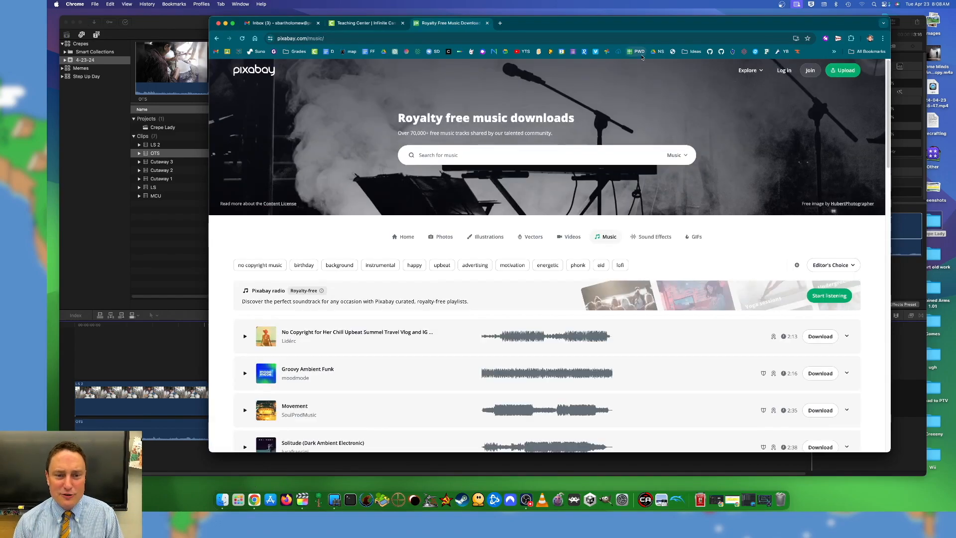
click(459, 154)
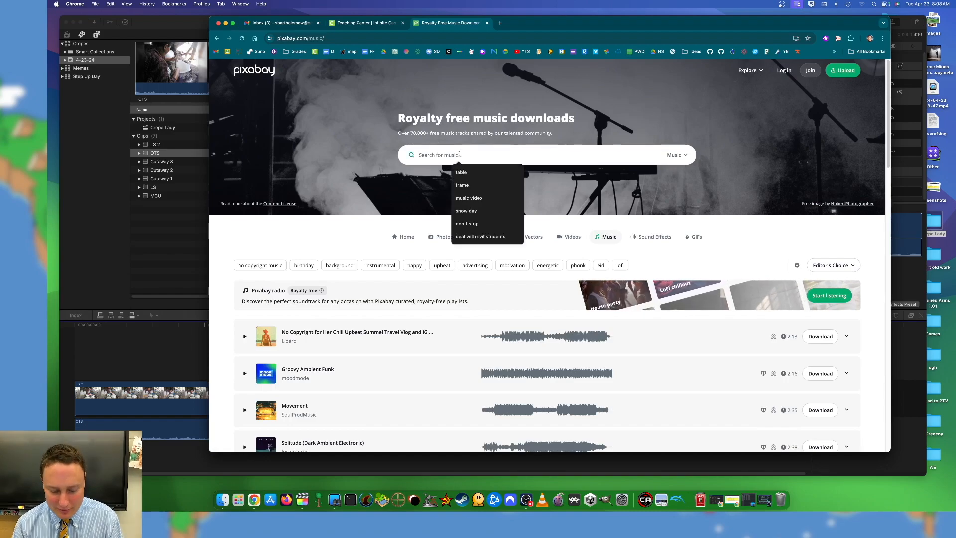
text(camb)
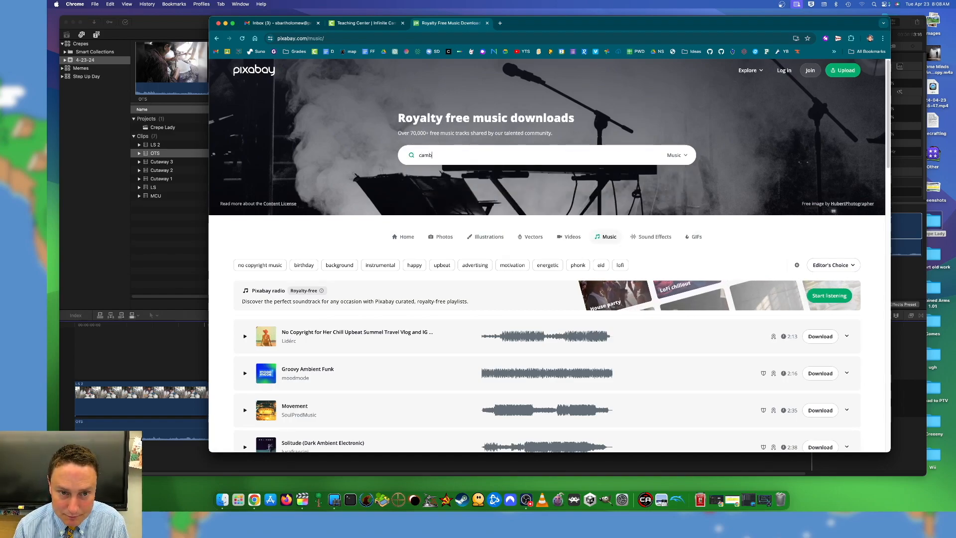
text(o)
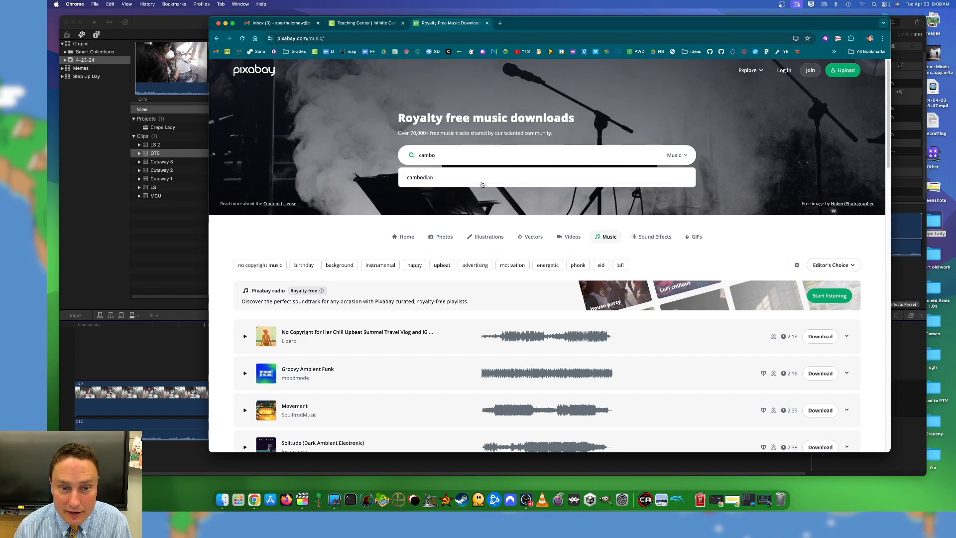
click(513, 177)
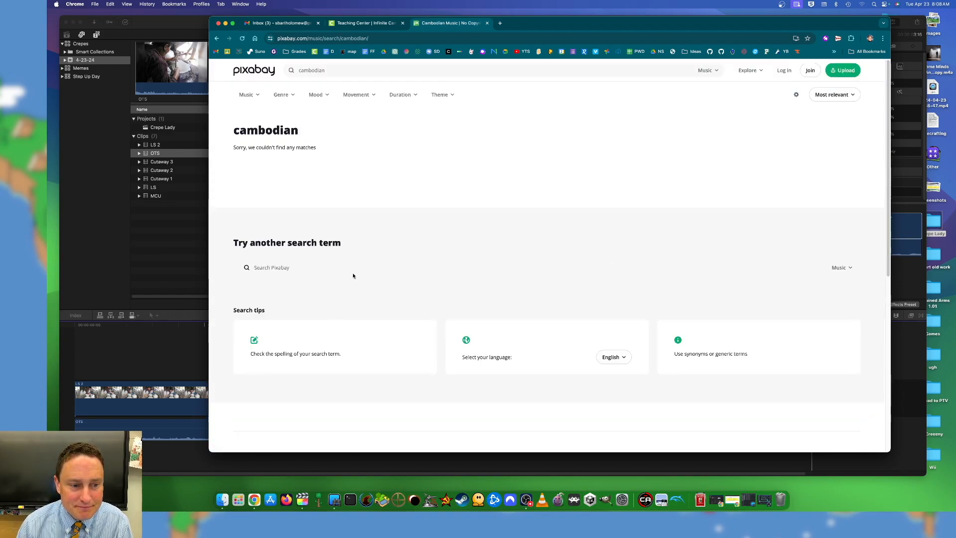
- Search Pixabay's music for "upbeat" instead
click(397, 75)
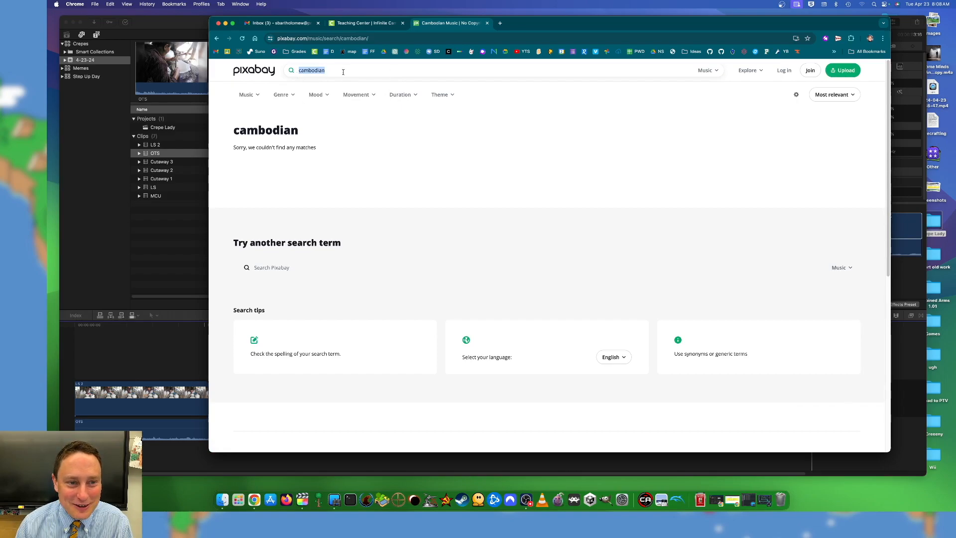
text(upbeat)
key(Return)
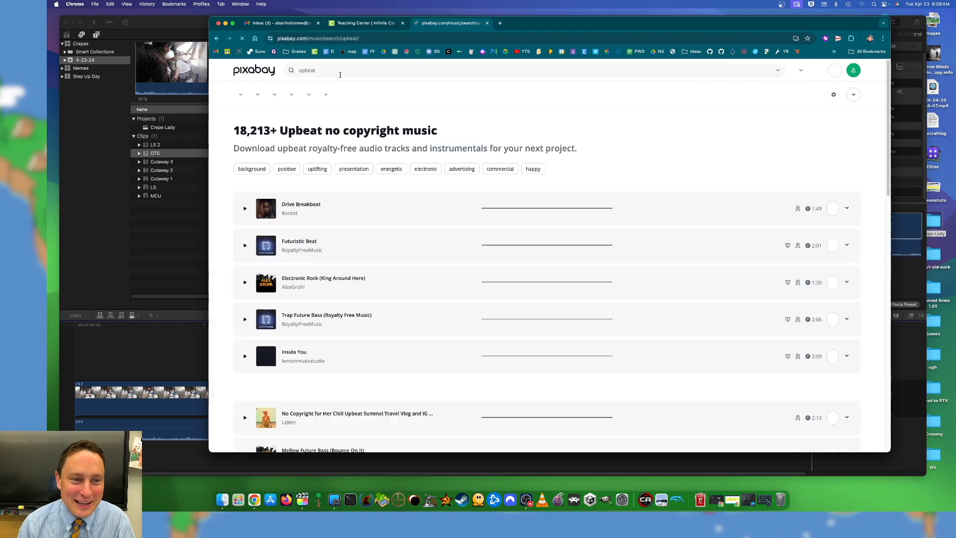
scroll(377, 222, down, 1)
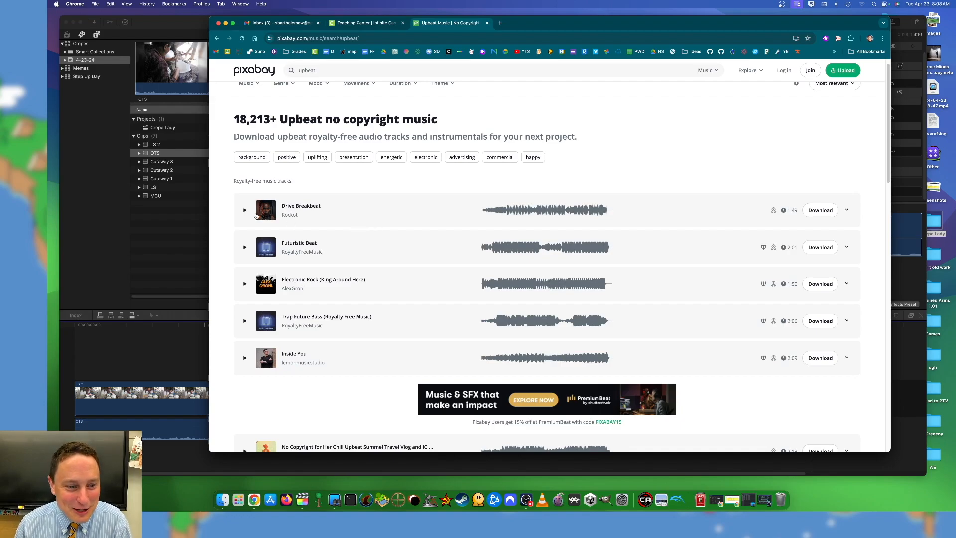
- Preview the Futuristic Beat, Electronic Rock (King Around Here) and Trap Future Bass tracks, raising the system volume
click(245, 247)
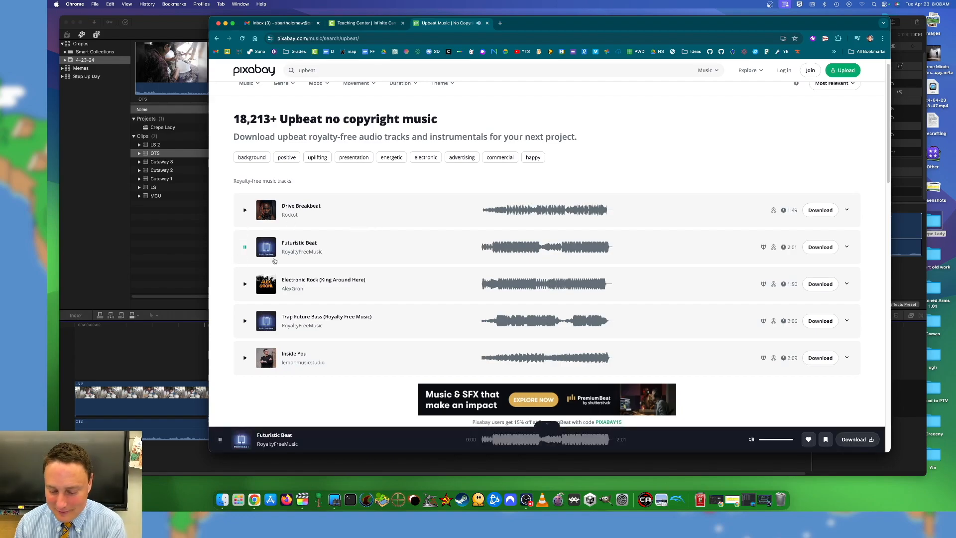
key(XF86AudioRaiseVolume)
click(244, 285)
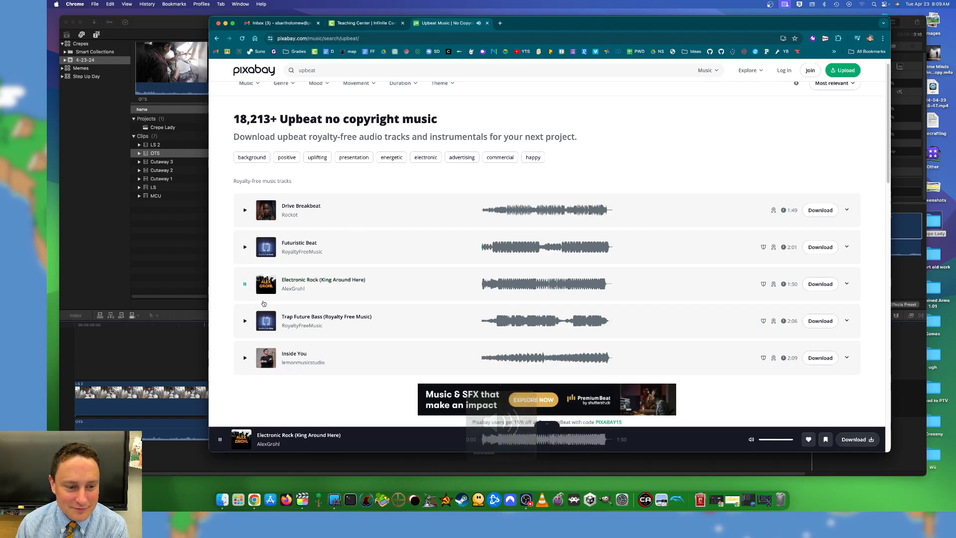
scroll(266, 303, down, 5)
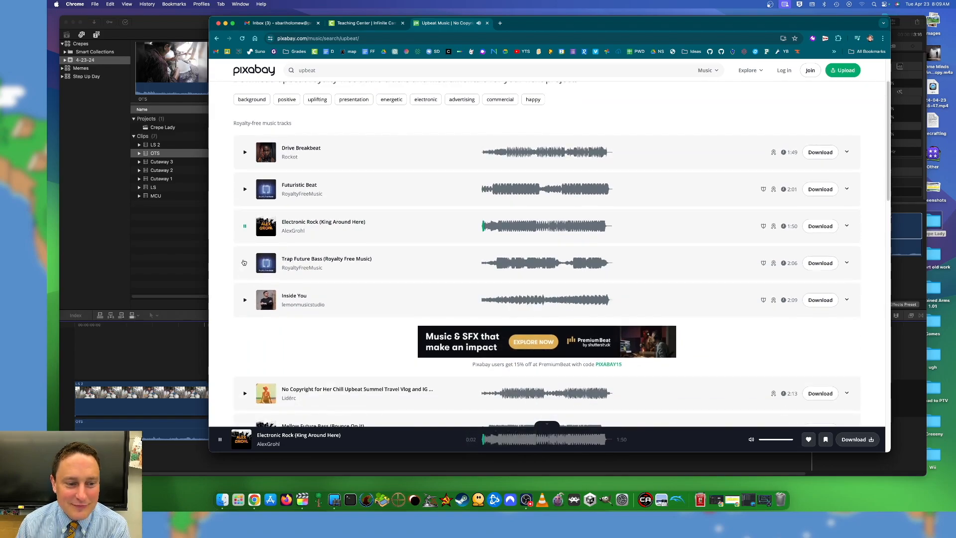
key(XF86AudioRaiseVolume)
click(244, 262)
key(XF86AudioRaiseVolume)
scroll(337, 281, down, 10)
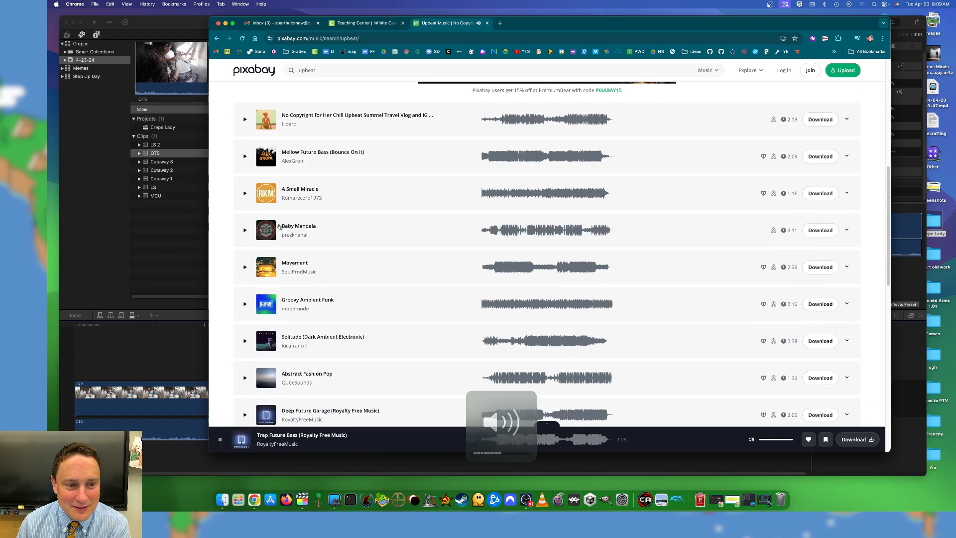
- Listen to the "No Copyright for Her Chill Upbeat Summel Travel Vlog and IG Music" track at lower volume and look through the remaining tracks
click(245, 120)
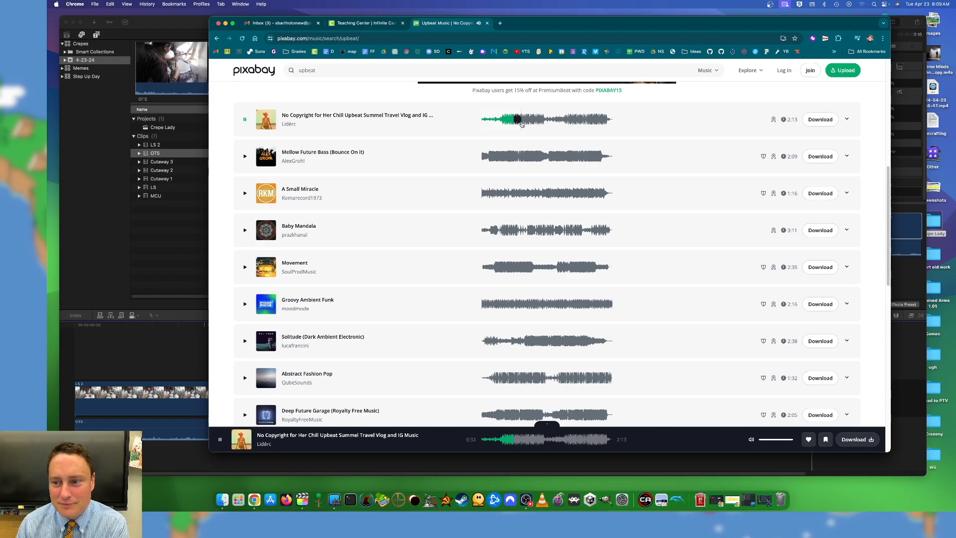
key(XF86AudioLowerVolume)
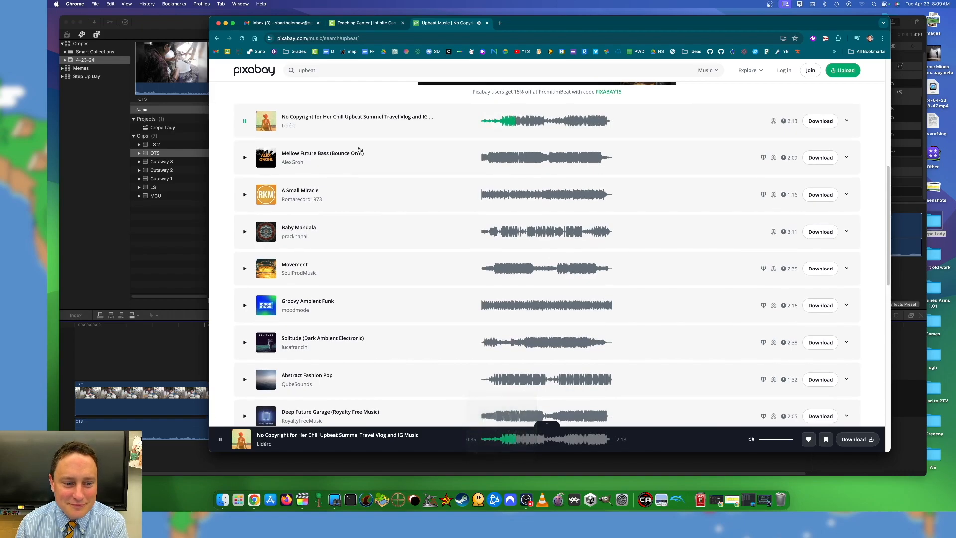
scroll(270, 135, down, 1)
scroll(268, 119, down, 10)
scroll(309, 185, up, 15)
scroll(295, 201, down, 5)
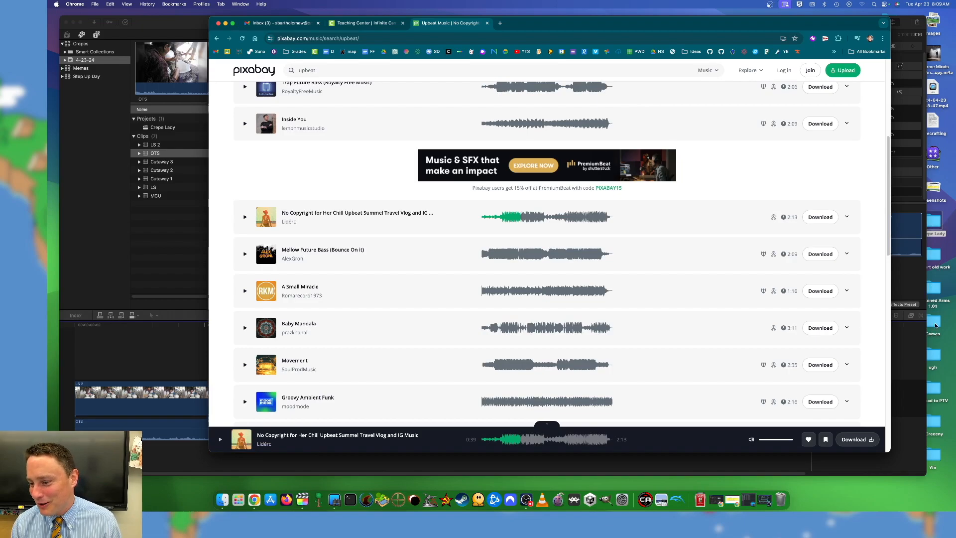
- Open the desktop's Upload to PTV folder, preview funky-fortune-154575.mp3 and add it to the timeline below the OTS audio
double_click(933, 388)
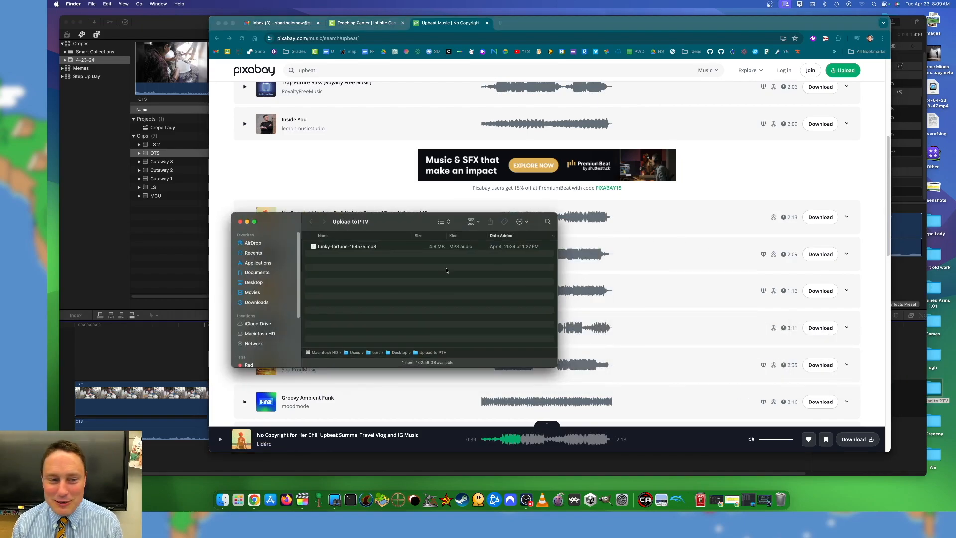
click(368, 250)
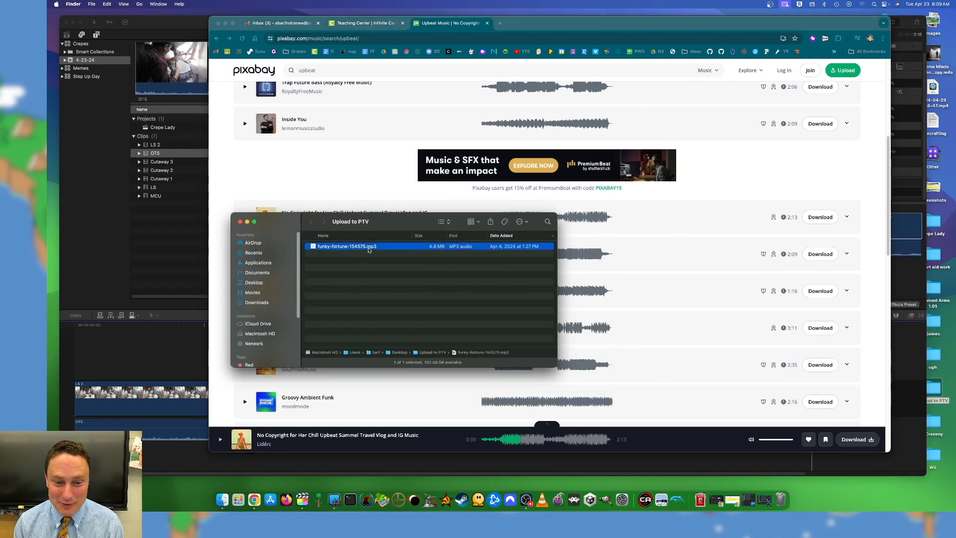
key(space)
key(XF86AudioLowerVolume)
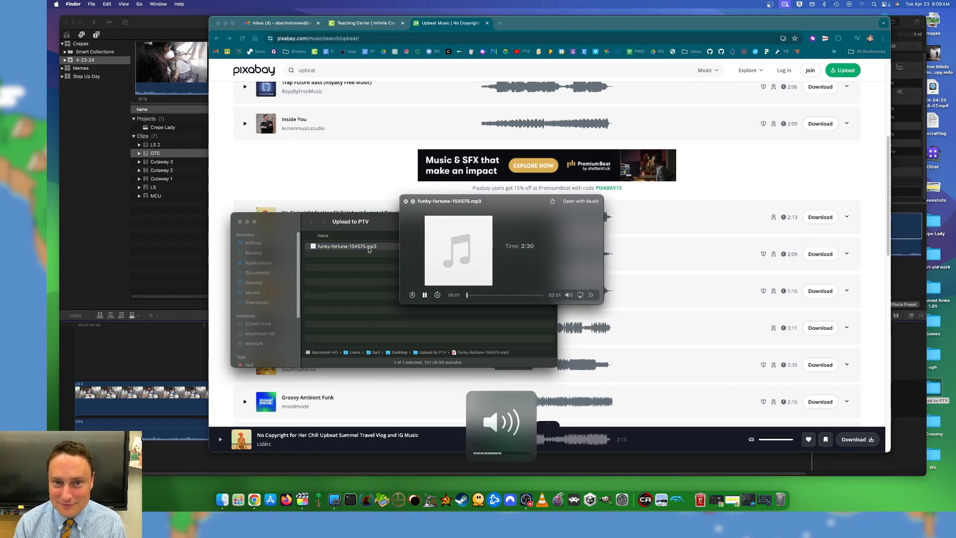
key(space)
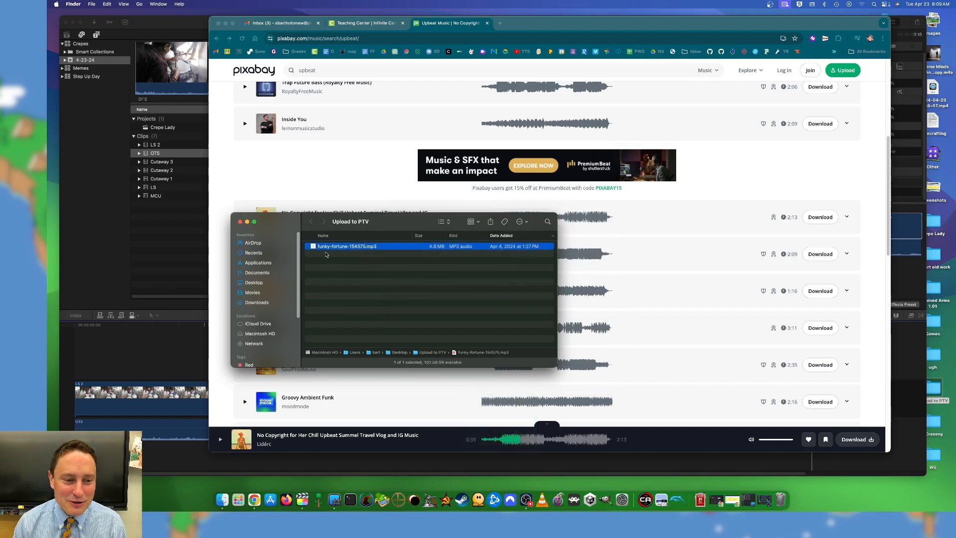
drag(333, 248, 121, 451)
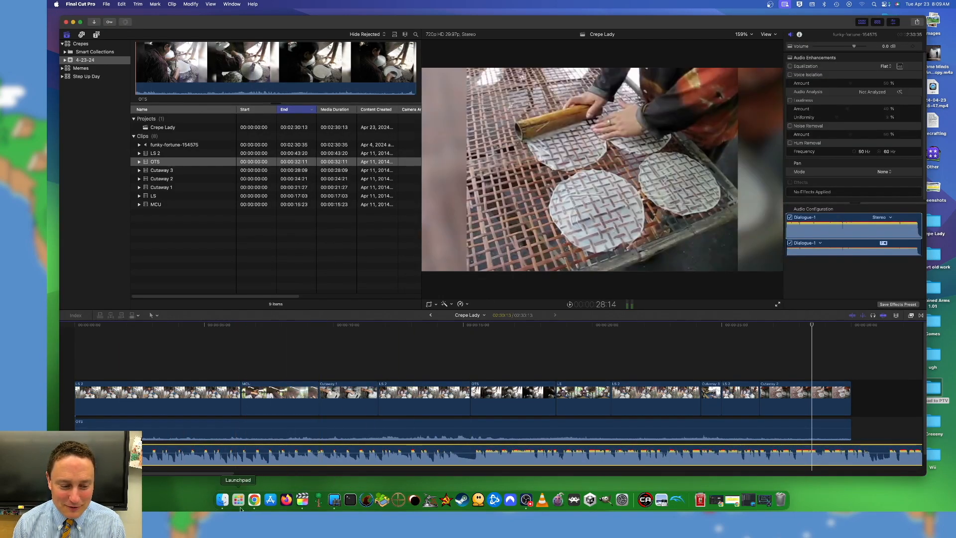
- Download the chill upbeat travel vlog track from Pixabay to Downloads and place it in the timeline above the opening LS 2 clip
click(255, 499)
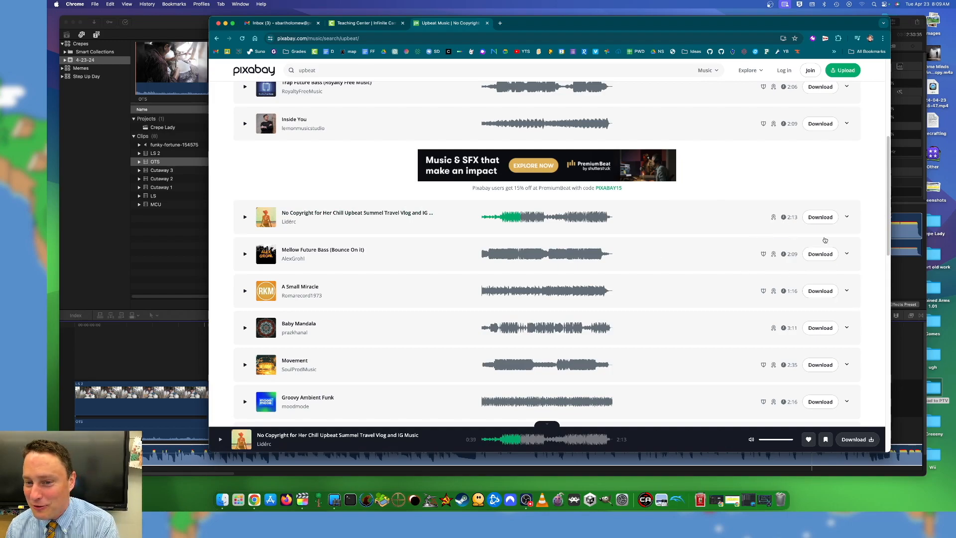
click(822, 217)
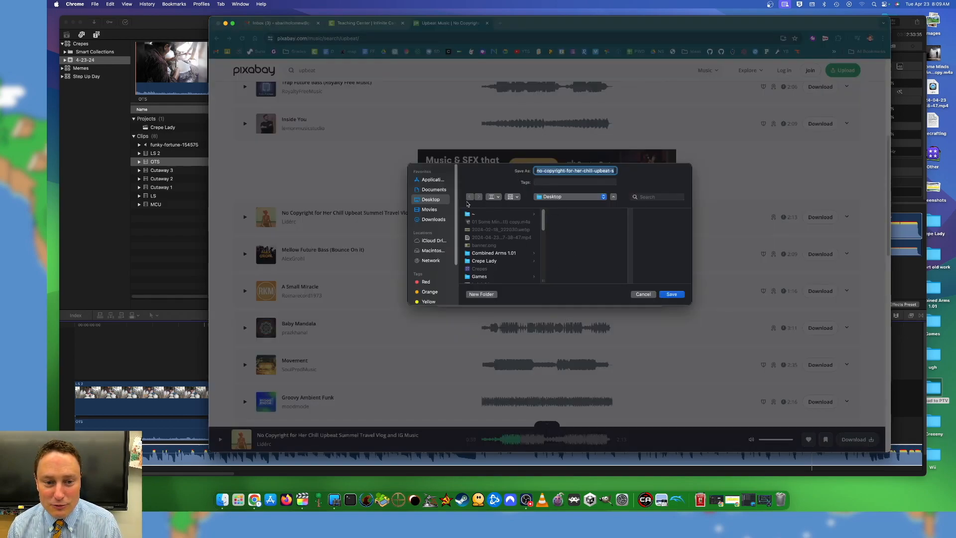
click(435, 220)
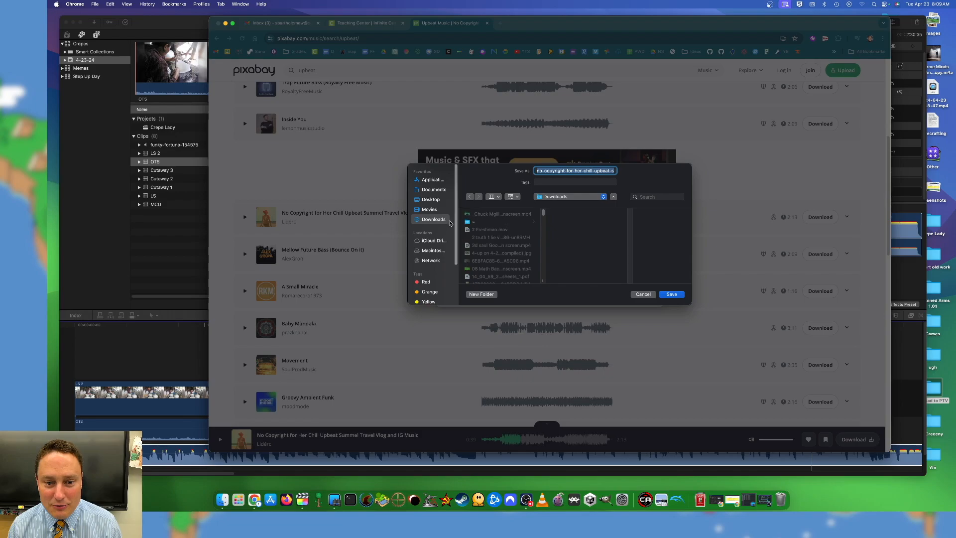
click(670, 294)
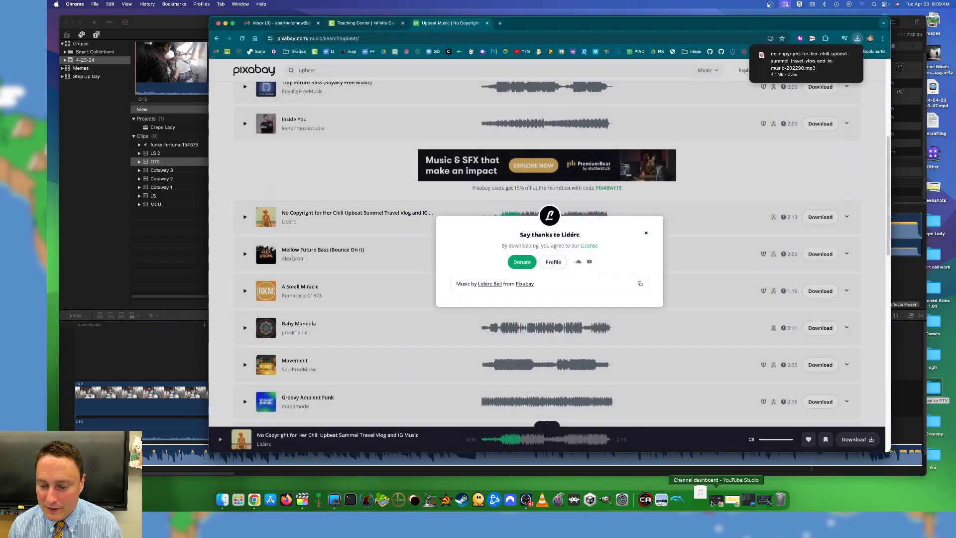
click(699, 500)
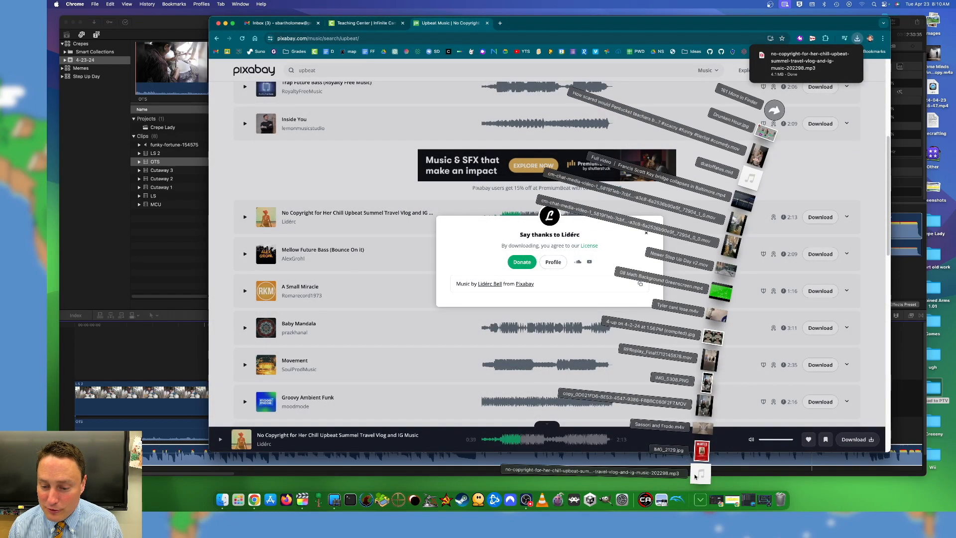
drag(701, 478, 174, 408)
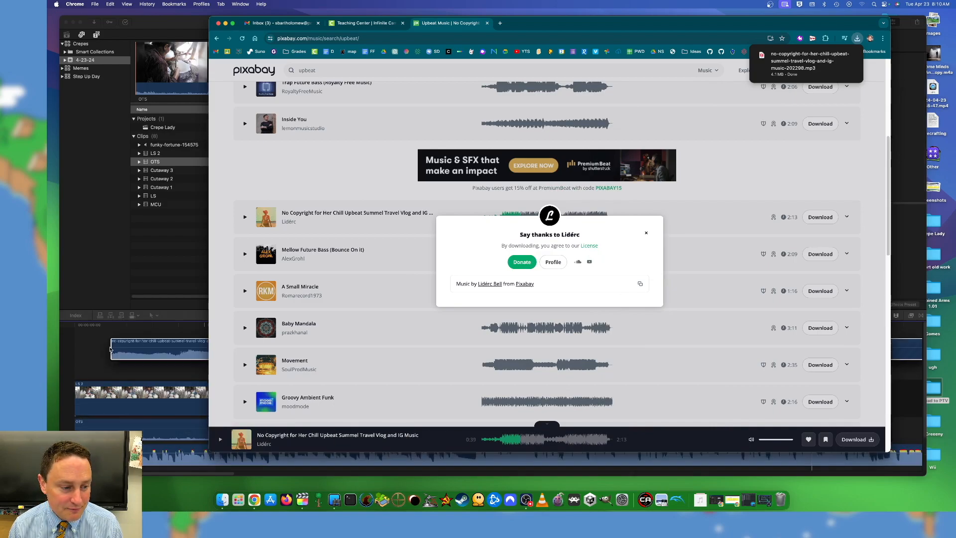
- Reduce the timeline's clip height to fit all the audio tracks in view, and return the playhead to the start
click(129, 350)
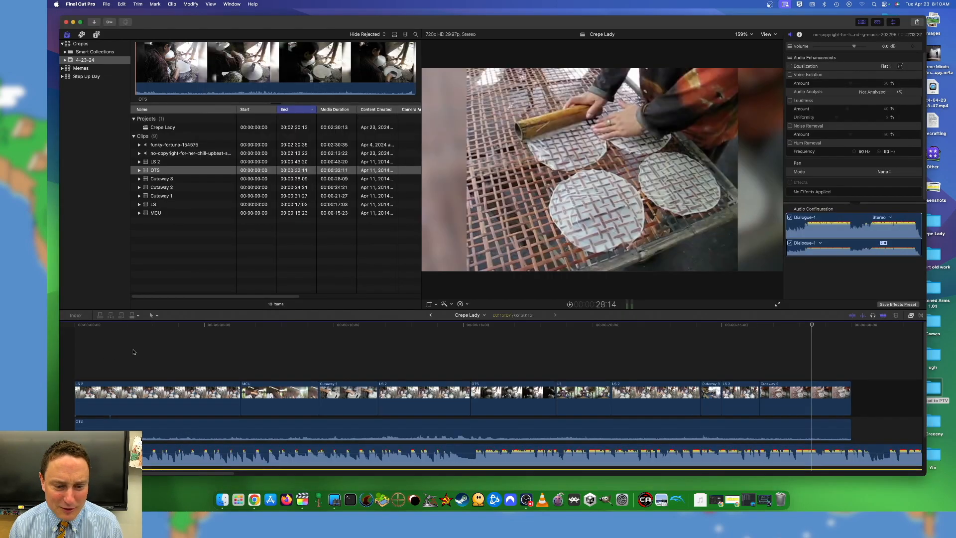
click(896, 316)
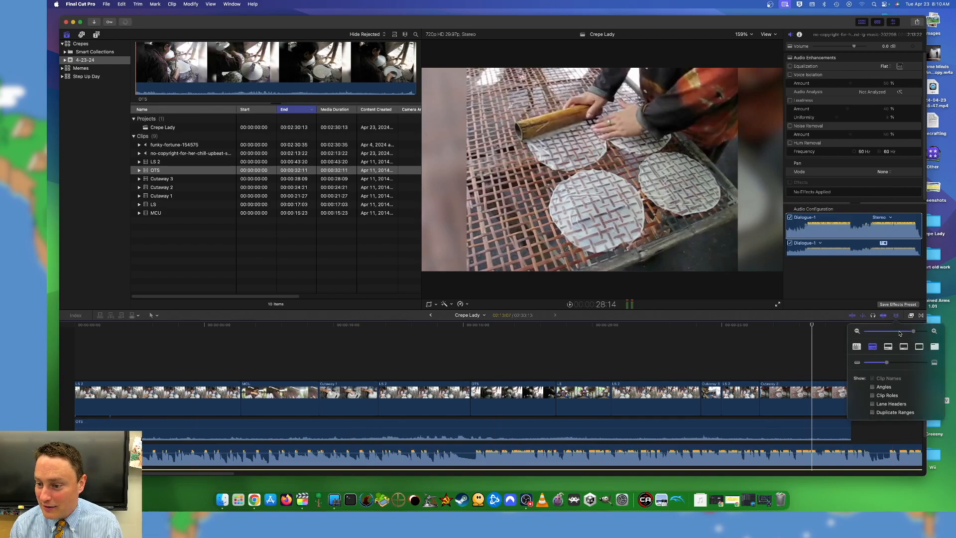
click(875, 364)
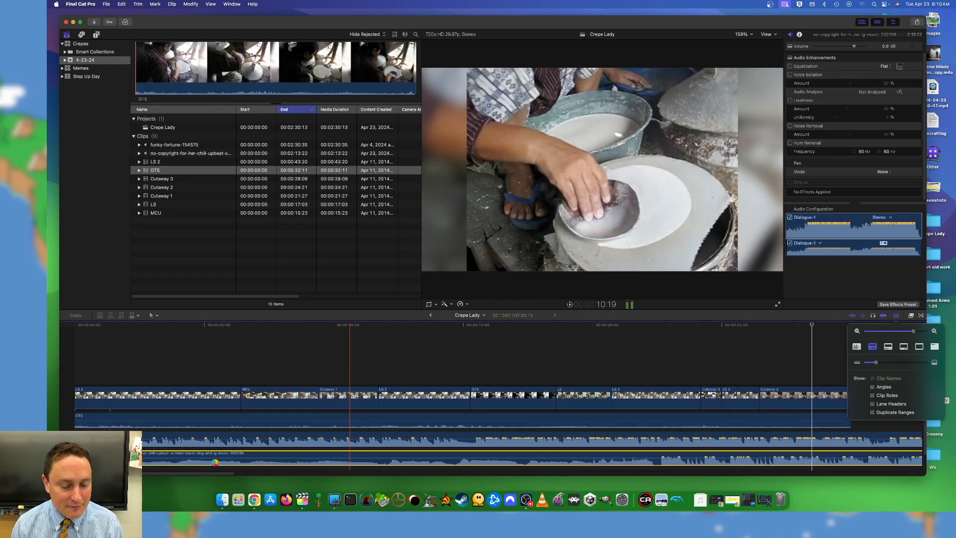
click(347, 373)
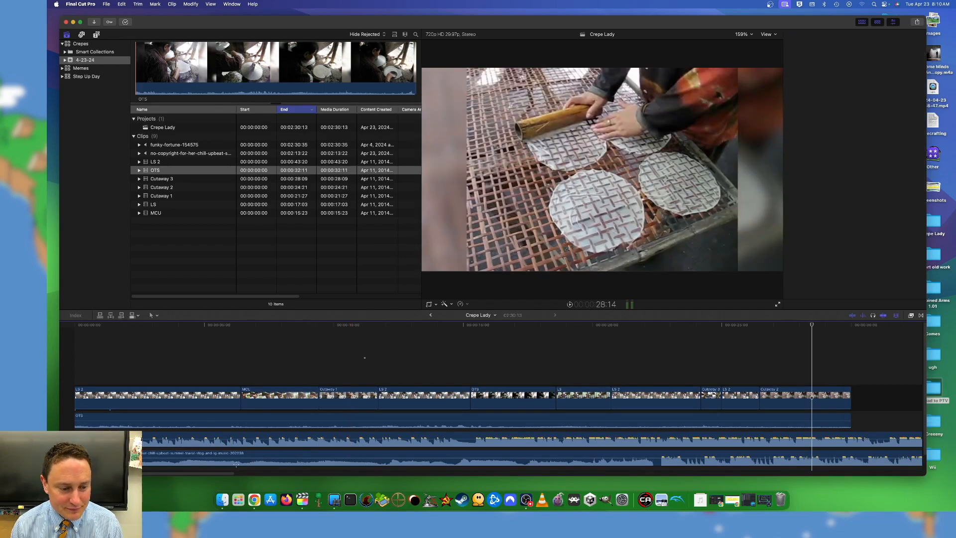
click(316, 370)
click(141, 455)
click(77, 352)
scroll(241, 366, down, 1)
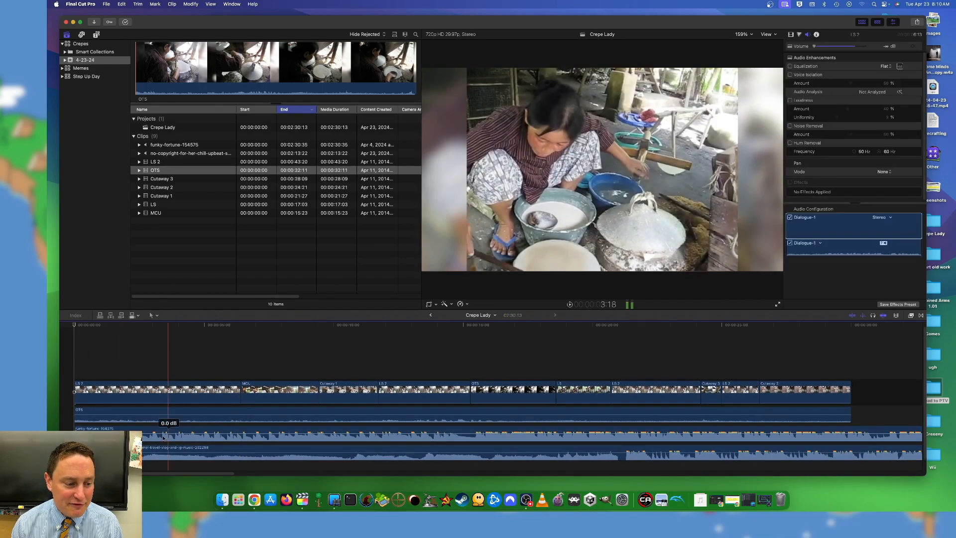
- Disable the no-copyright travel vlog music clip beneath the funky-fortune-154575 track
click(101, 434)
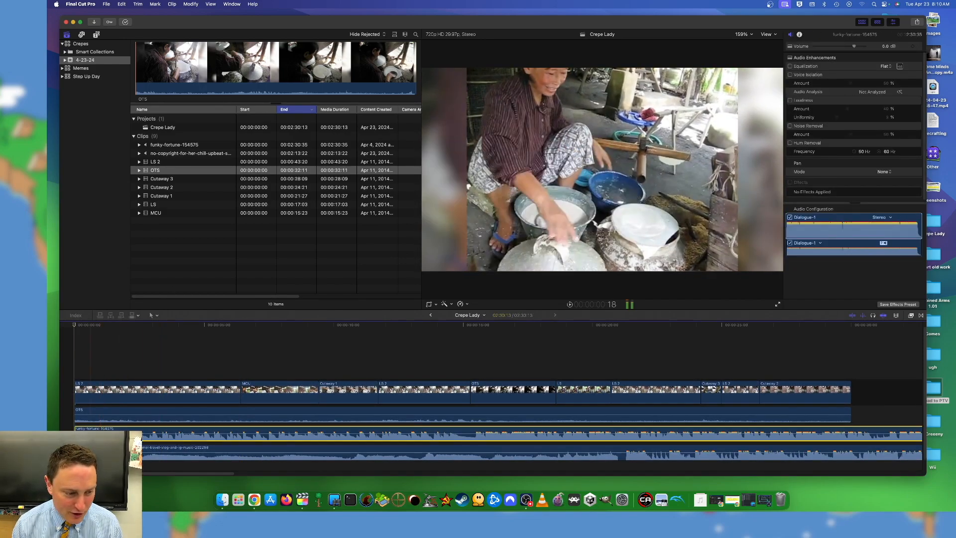
click(115, 452)
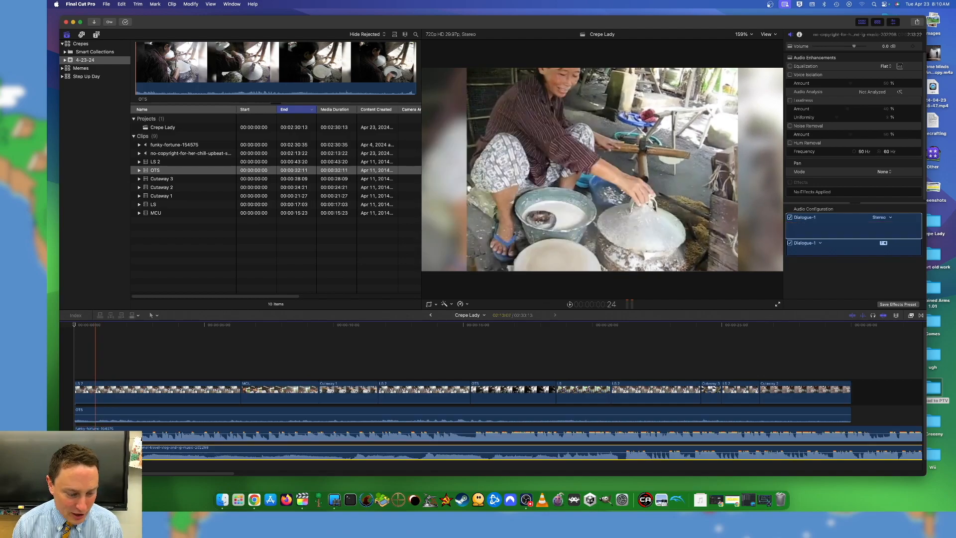
key(v)
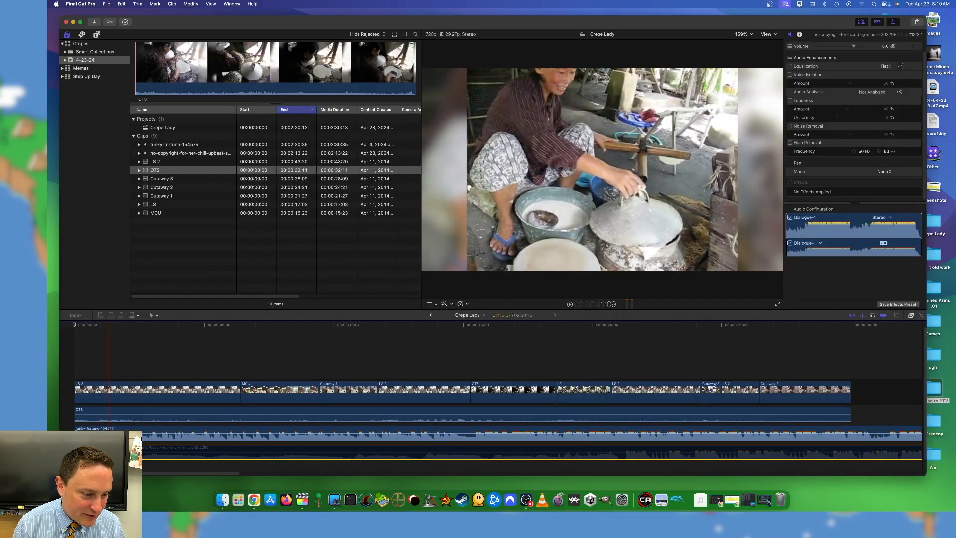
- Set the funky-fortune-154575 track's volume to -15 dB and play the sequence from the start to check the mix
click(93, 497)
key(Home)
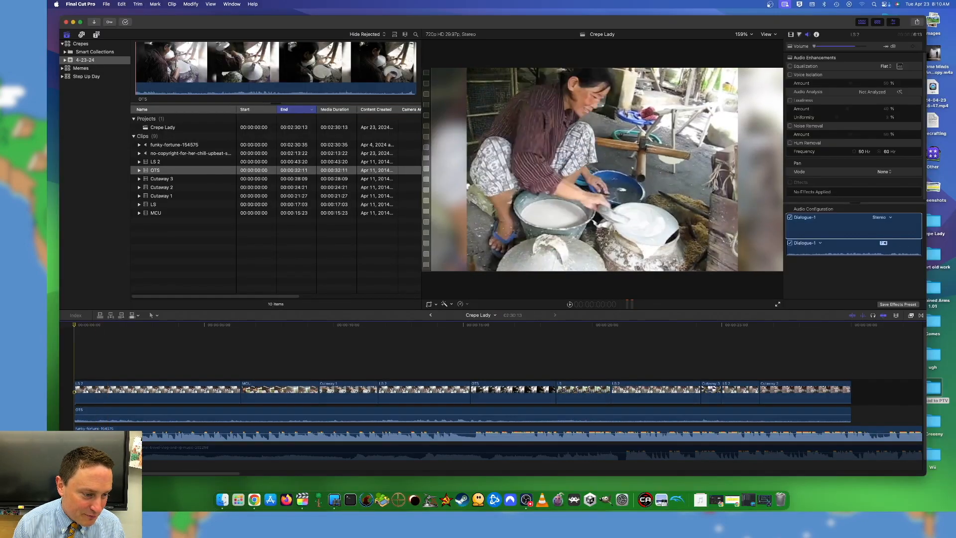
click(79, 434)
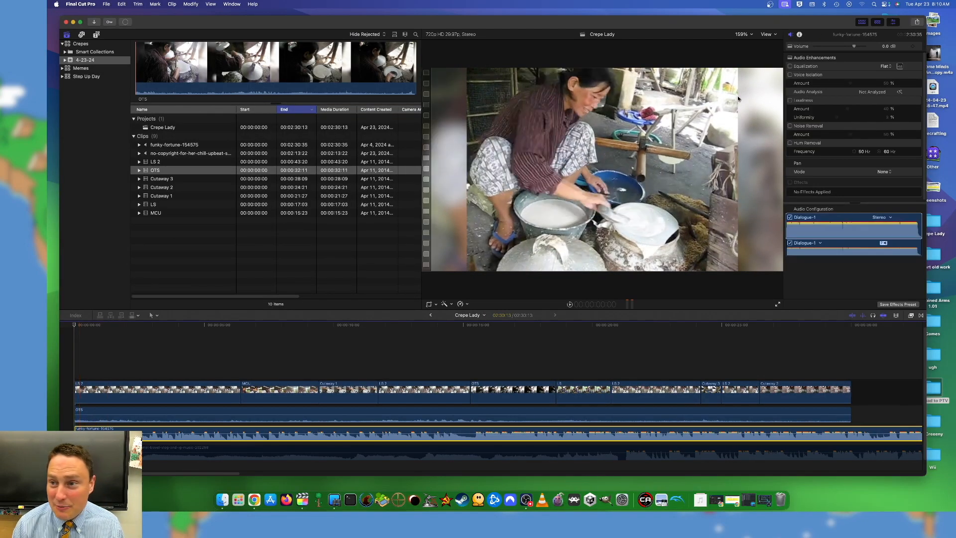
click(885, 47)
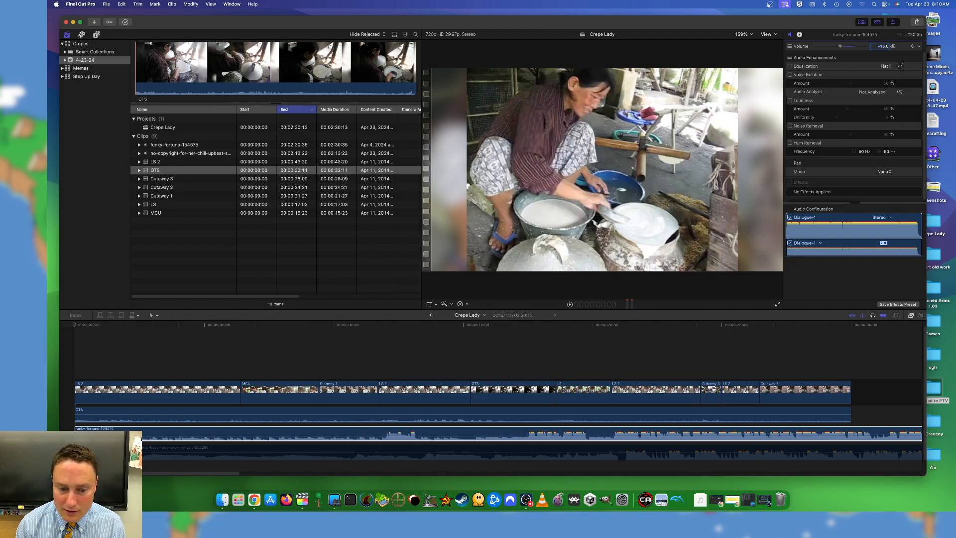
key(space)
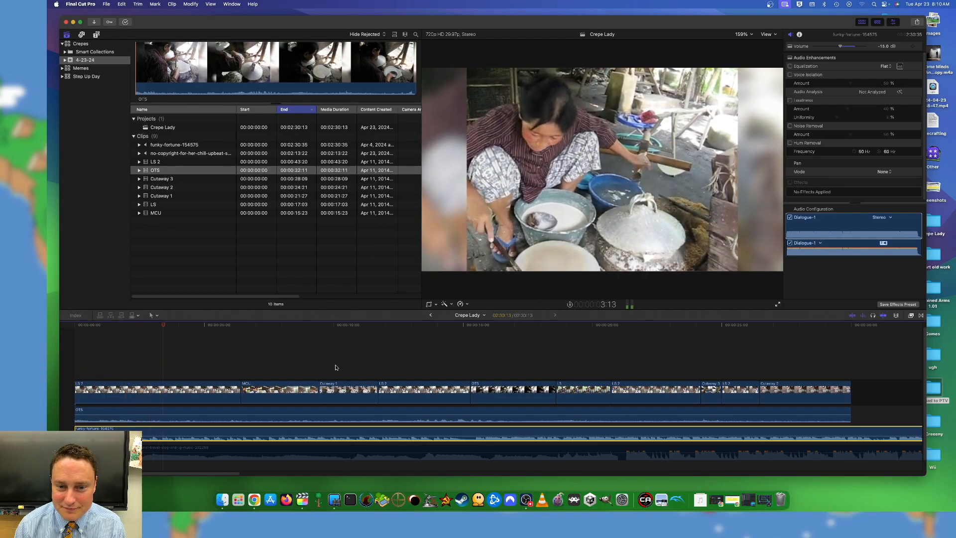
key(space)
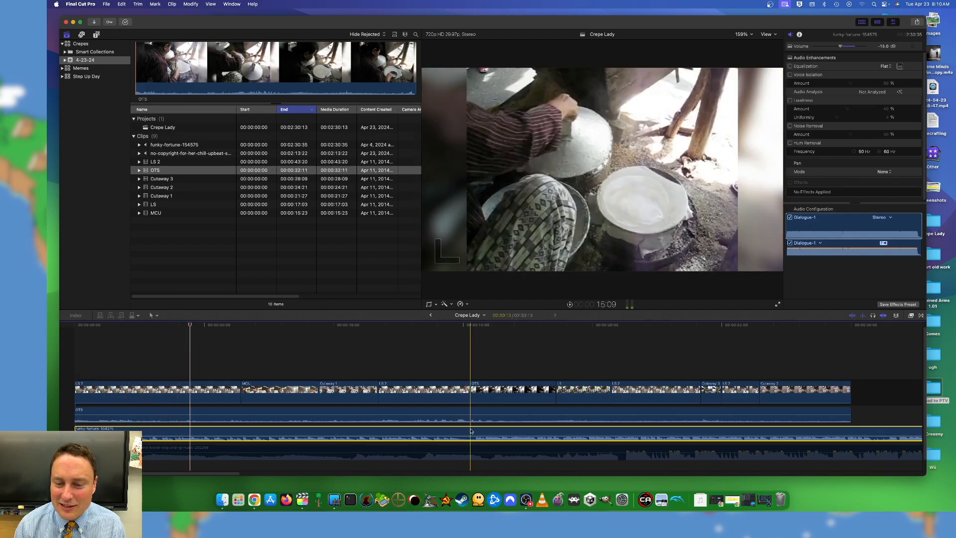
- Set the funky-fortune-154575 track's volume to -20 dB, replay the opening, and disable the track
click(886, 46)
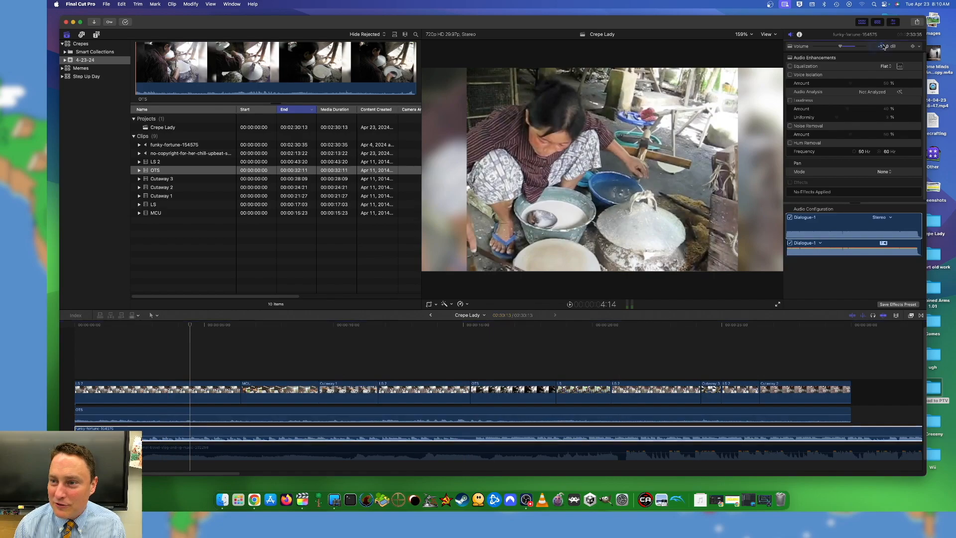
text(-20)
key(Return)
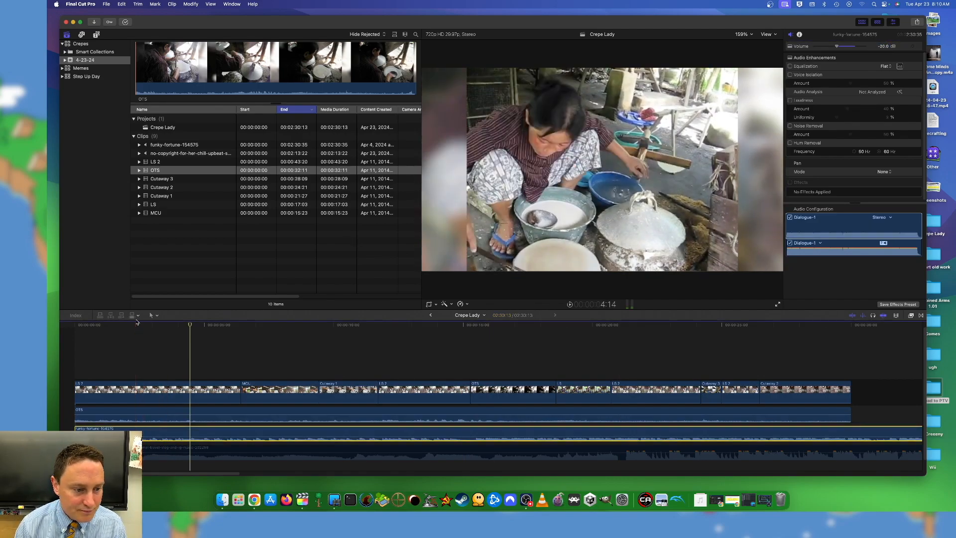
drag(96, 325, 47, 321)
key(space)
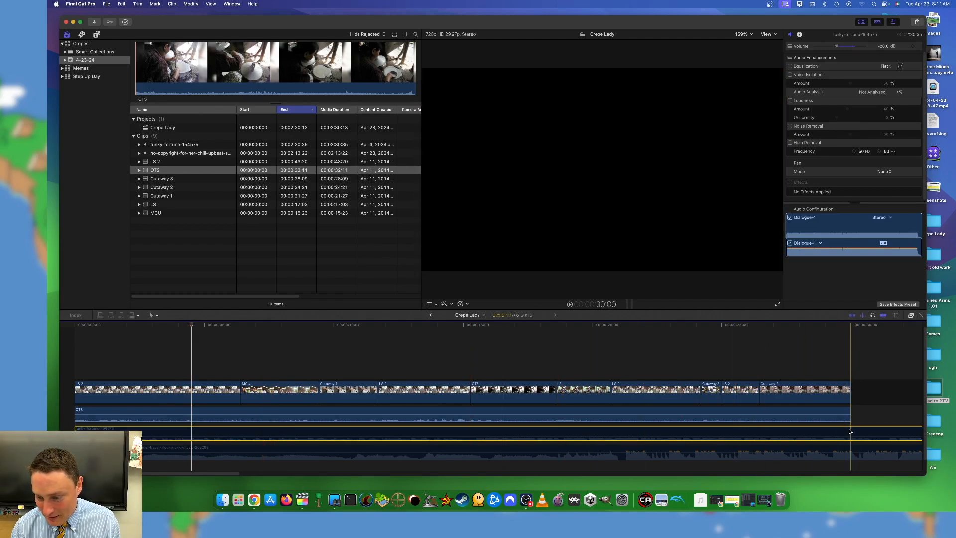
- Cut both music tracks at 30:00, where the video ends, and delete everything after the cut
key(super+b)
key(super+b)
drag(862, 352, 873, 451)
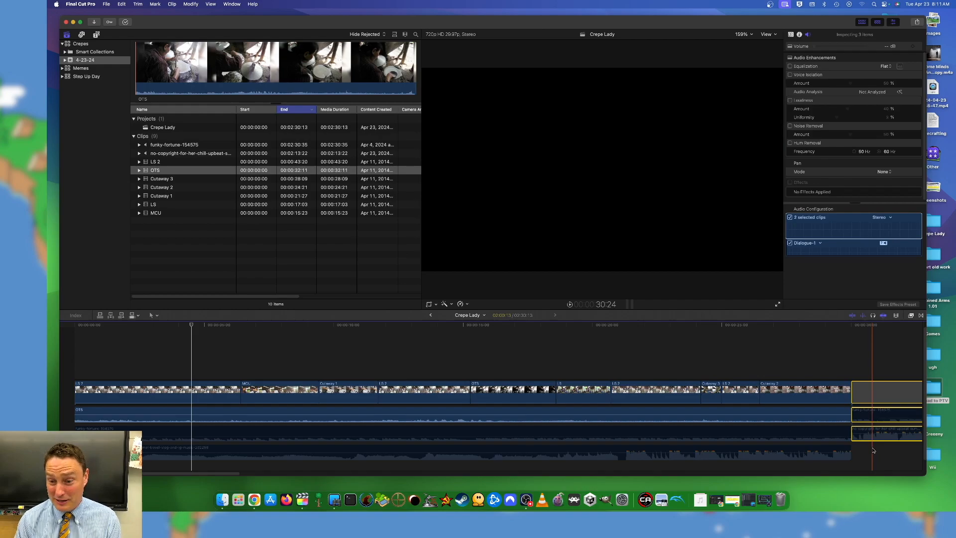
key(Delete)
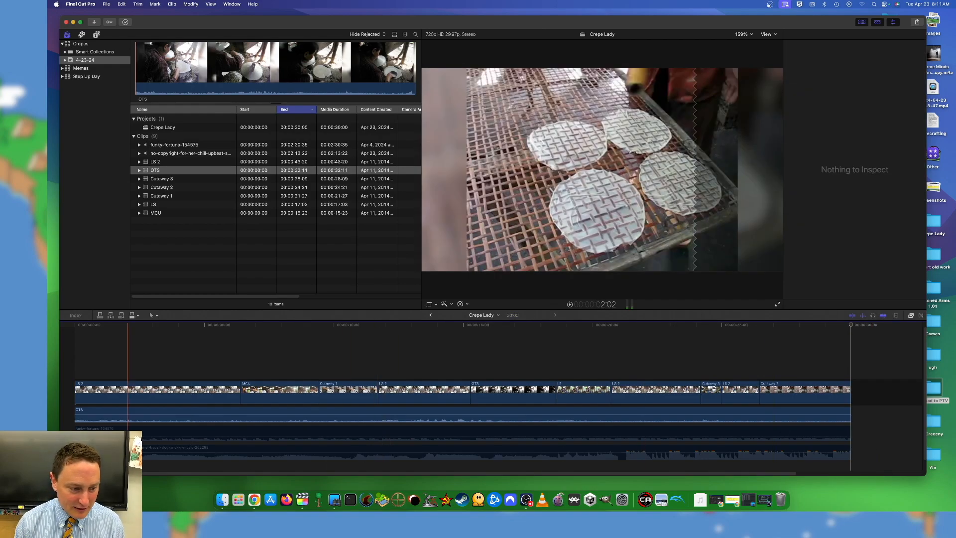
- Re-enable the travel vlog music track, set its volume to -20 dB, and play the sequence to hear the mix
click(118, 452)
key(v)
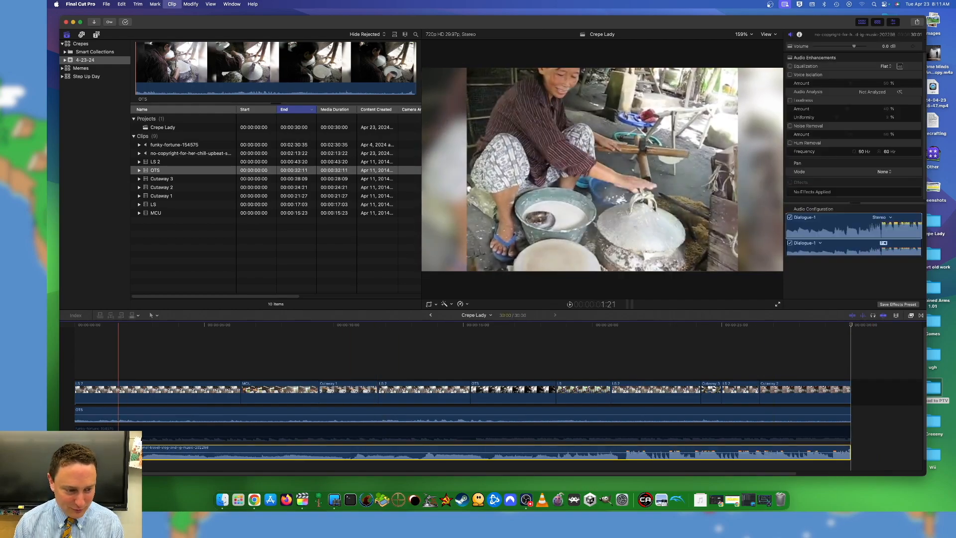
key(space)
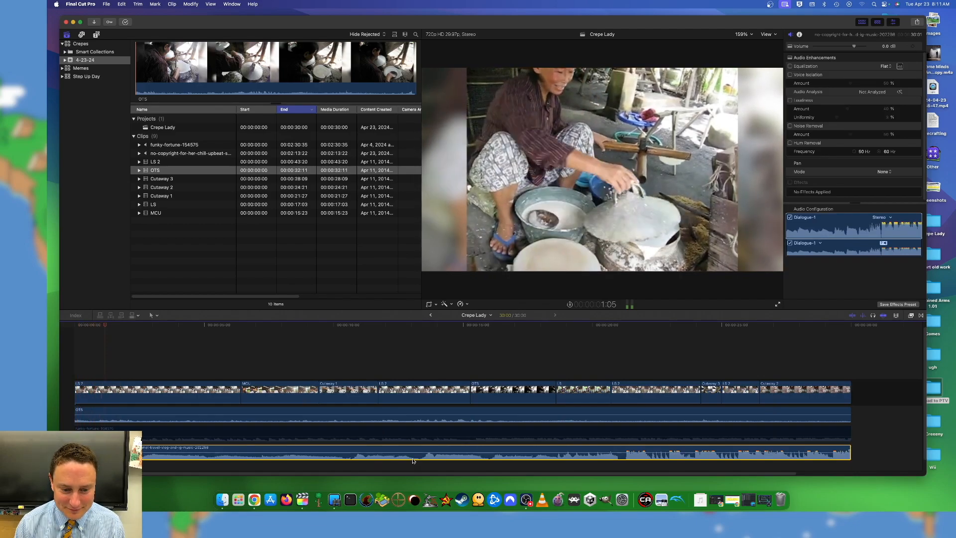
click(888, 47)
text(-20)
key(Return)
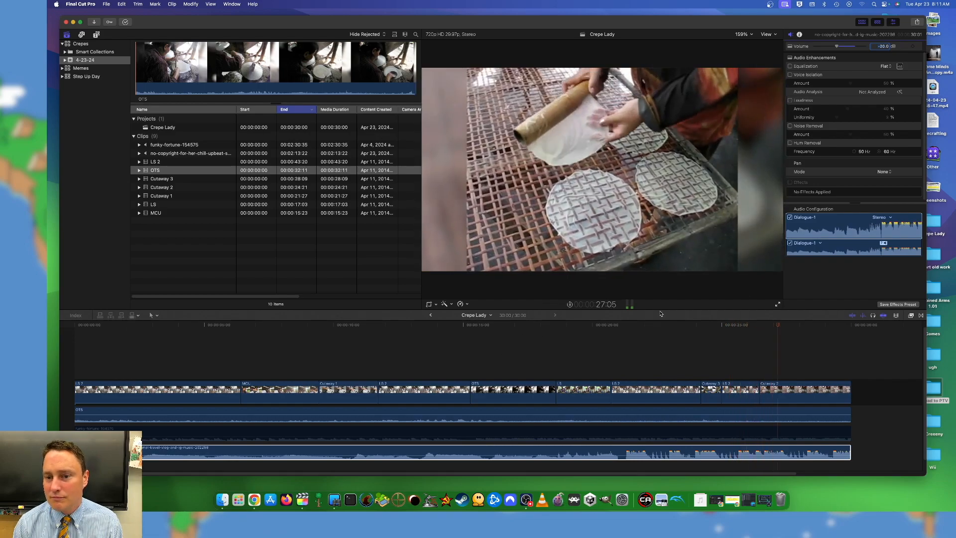
key(space)
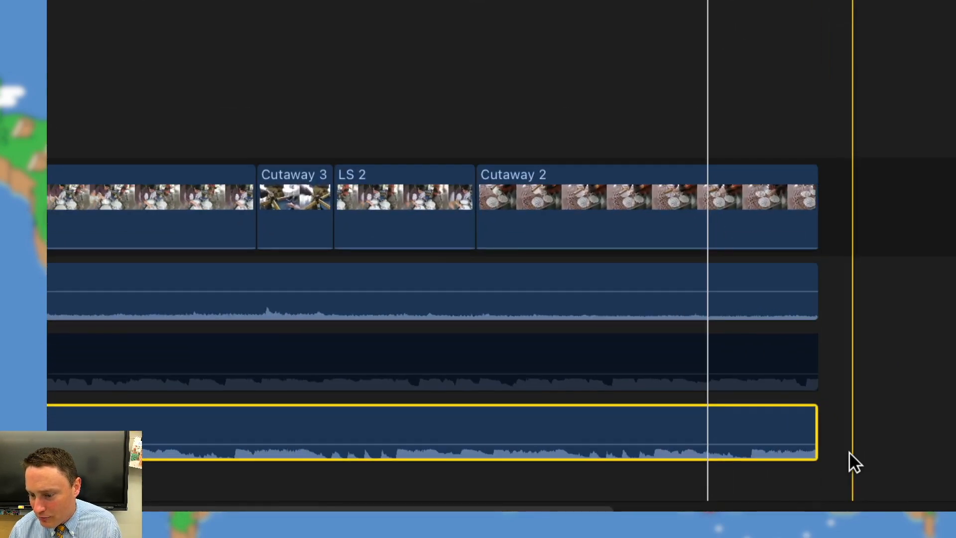
- Add a fade-out of about 3 seconds to the end of the travel vlog music track
drag(810, 424, 528, 423)
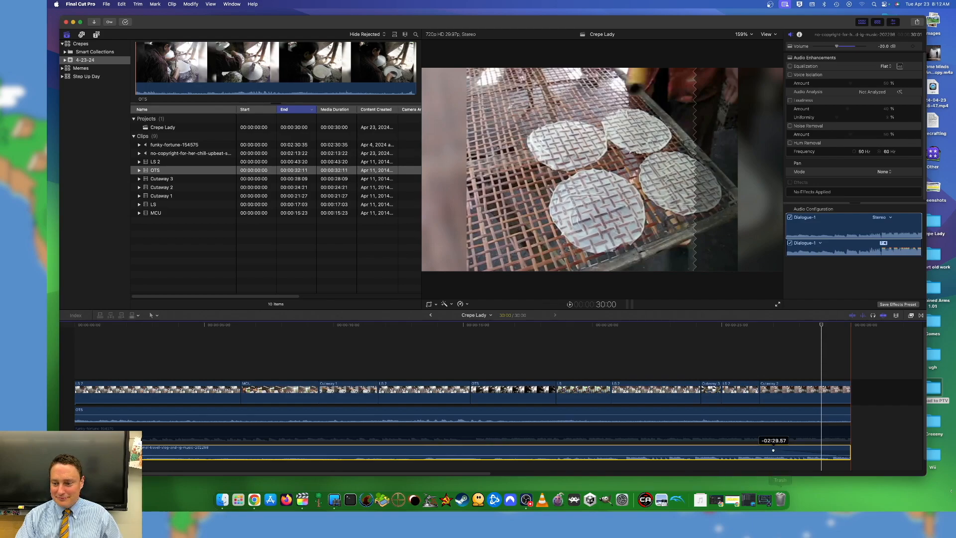
click(843, 493)
click(825, 445)
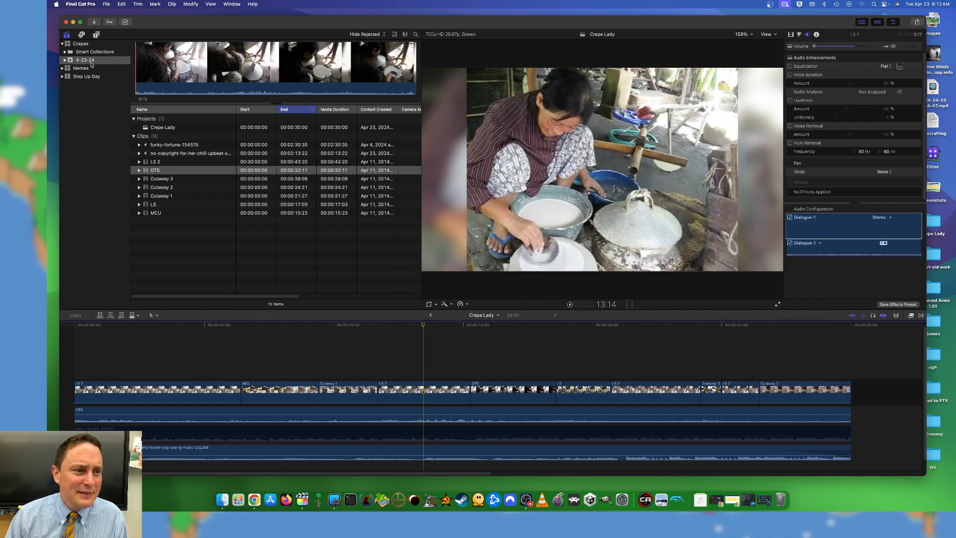
- Browse the installed title categories, including Essential Titles, Lower Thirds, Credits, Dynamic Titles and Social, and select the Bump Basic title
click(96, 34)
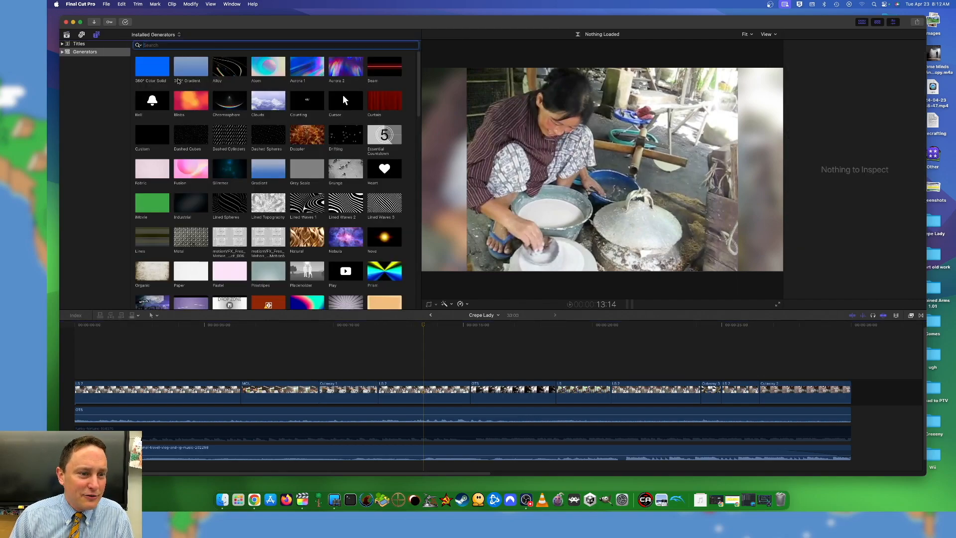
click(80, 44)
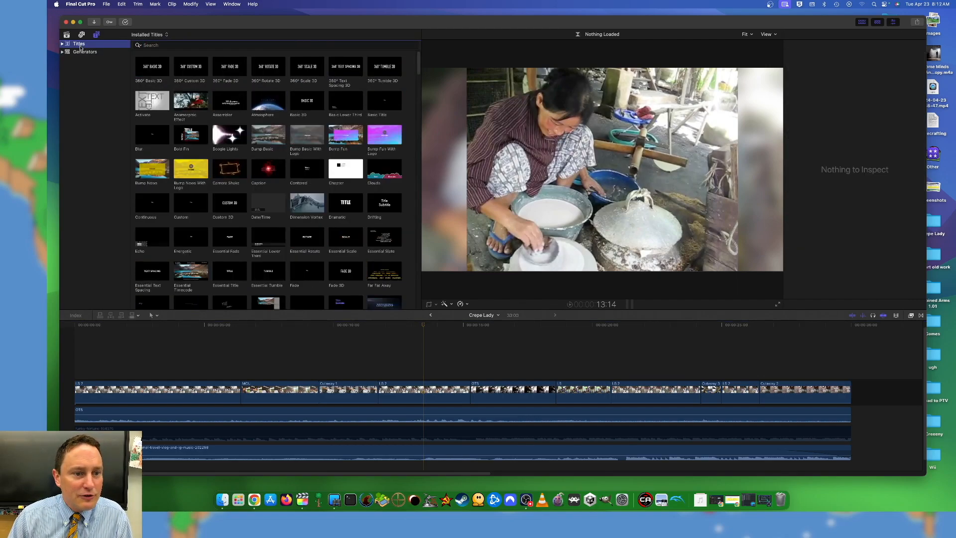
click(62, 44)
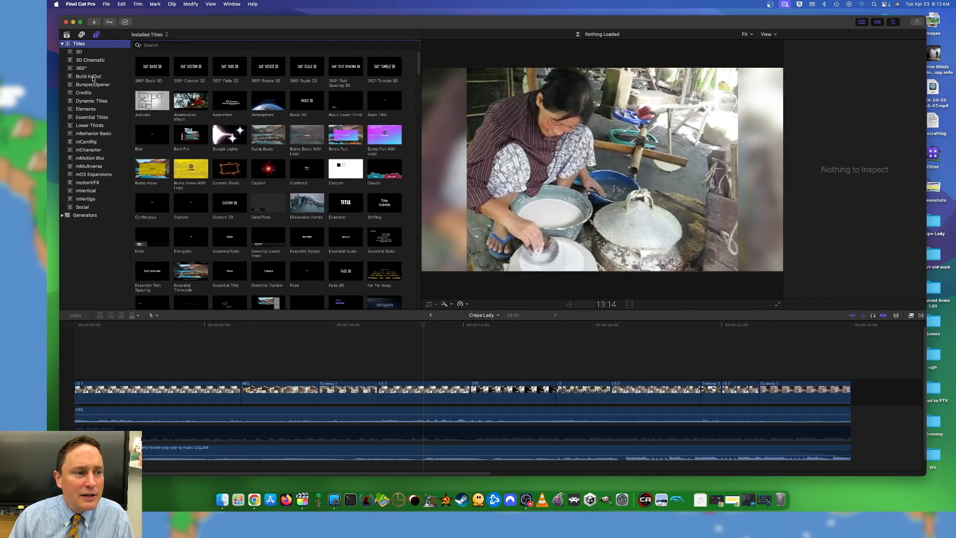
click(93, 120)
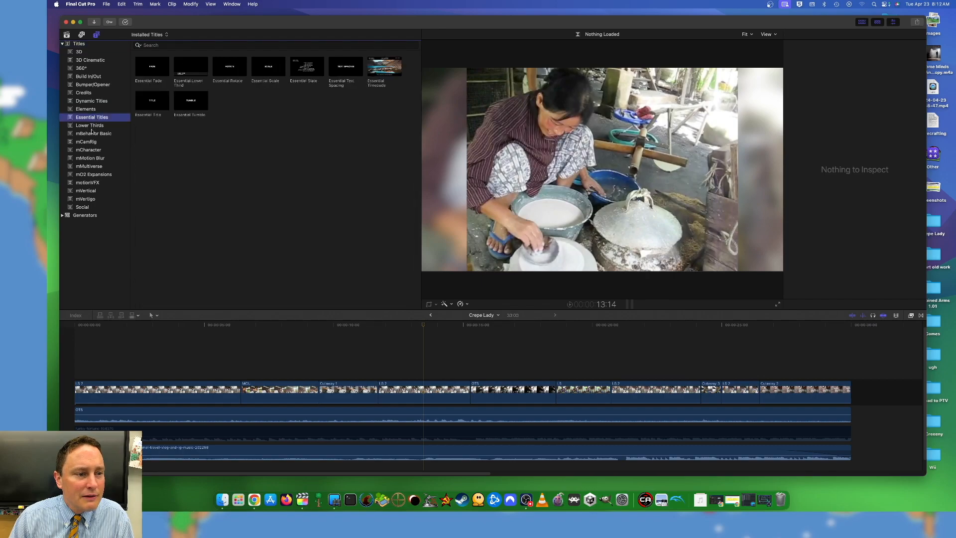
click(100, 125)
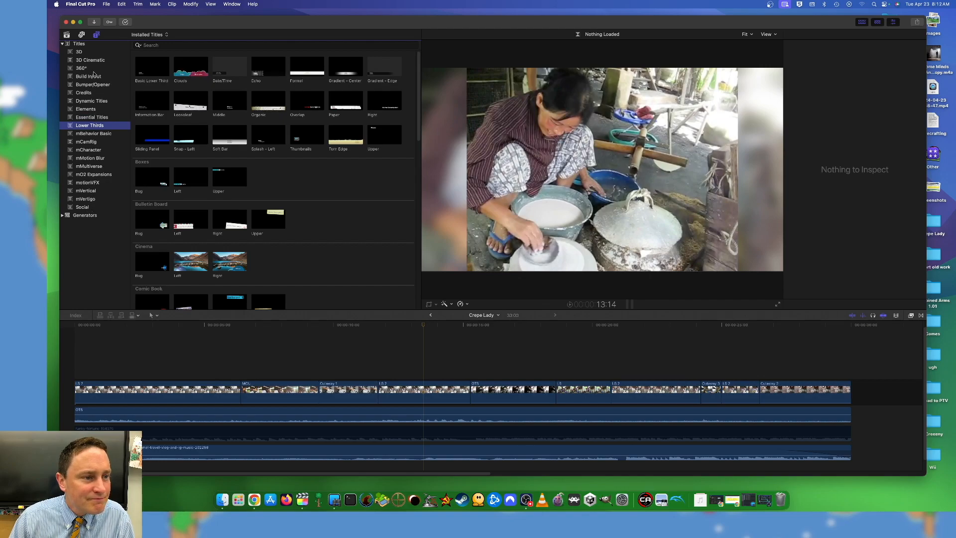
click(84, 93)
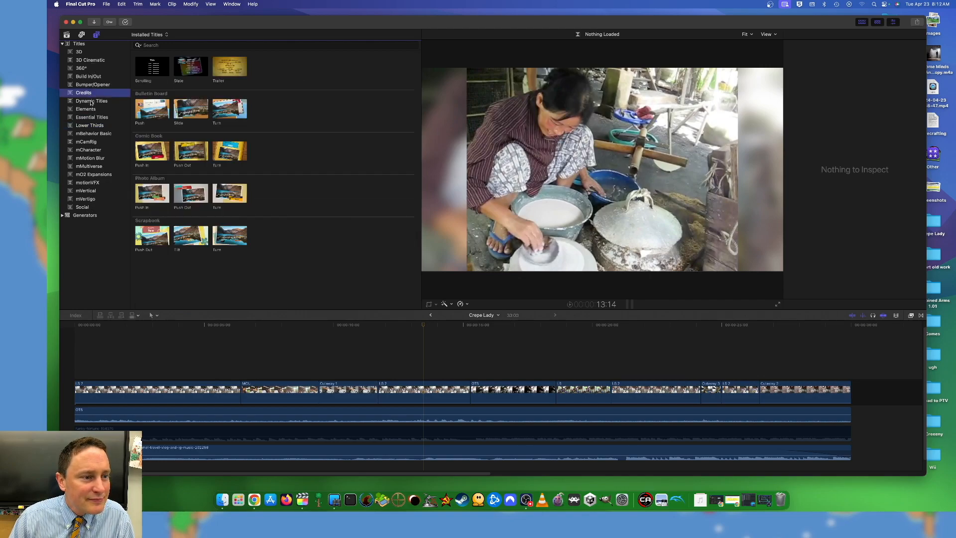
click(91, 102)
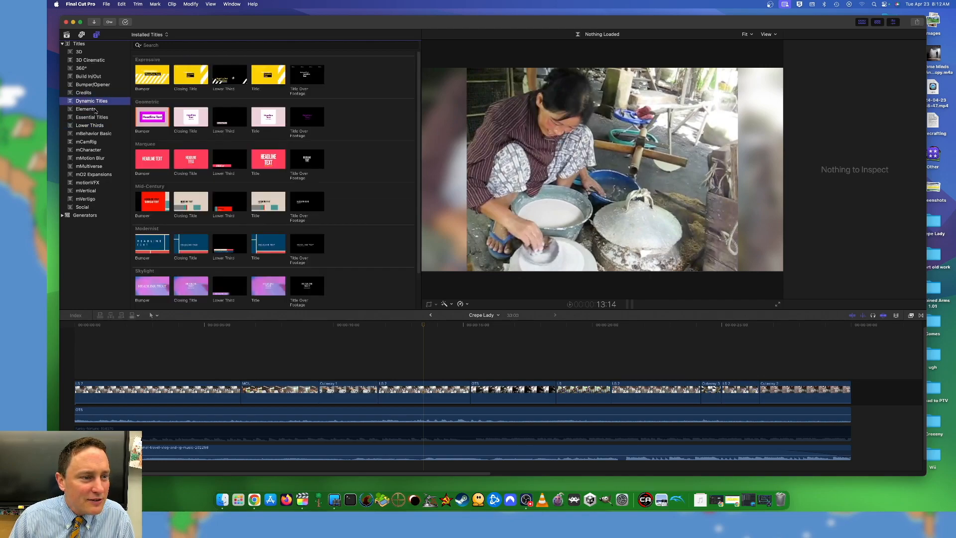
click(95, 110)
click(99, 118)
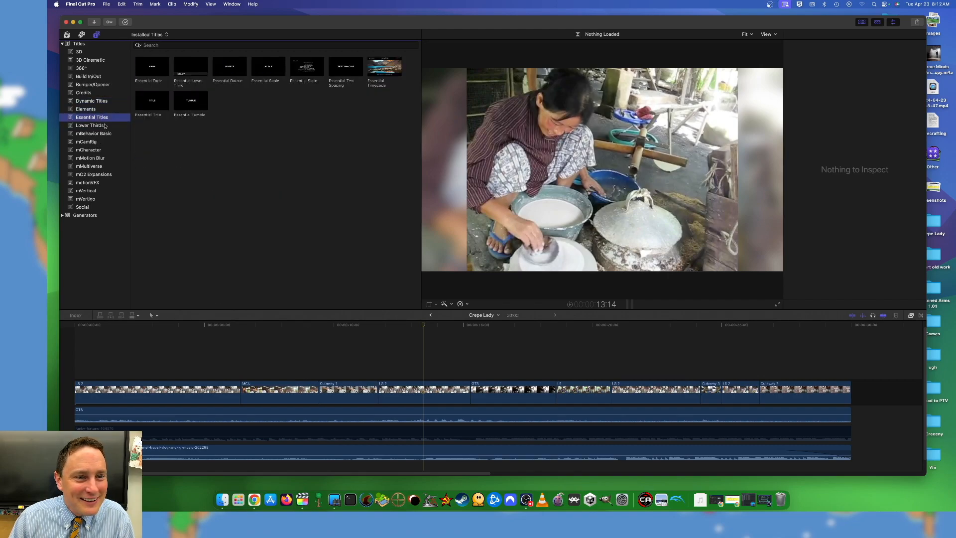
click(103, 126)
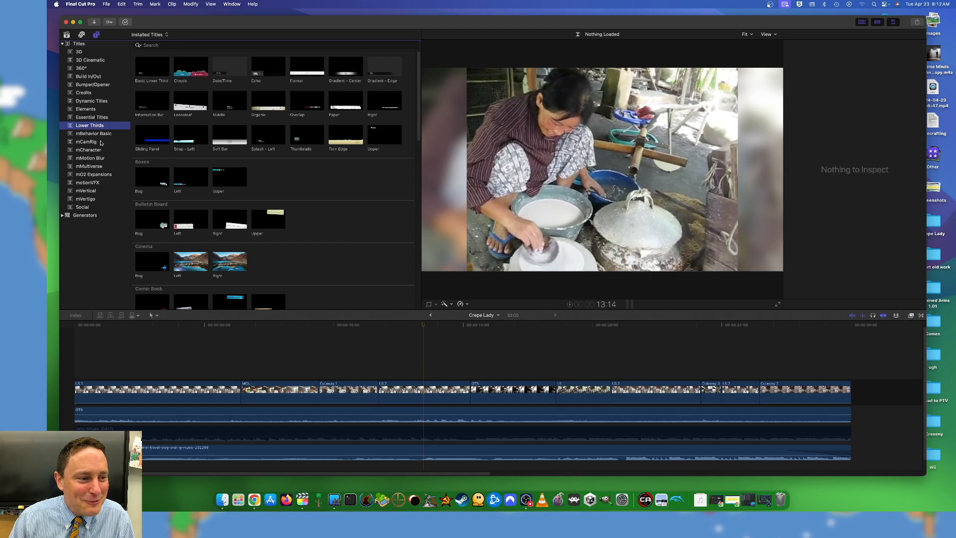
click(101, 198)
click(97, 206)
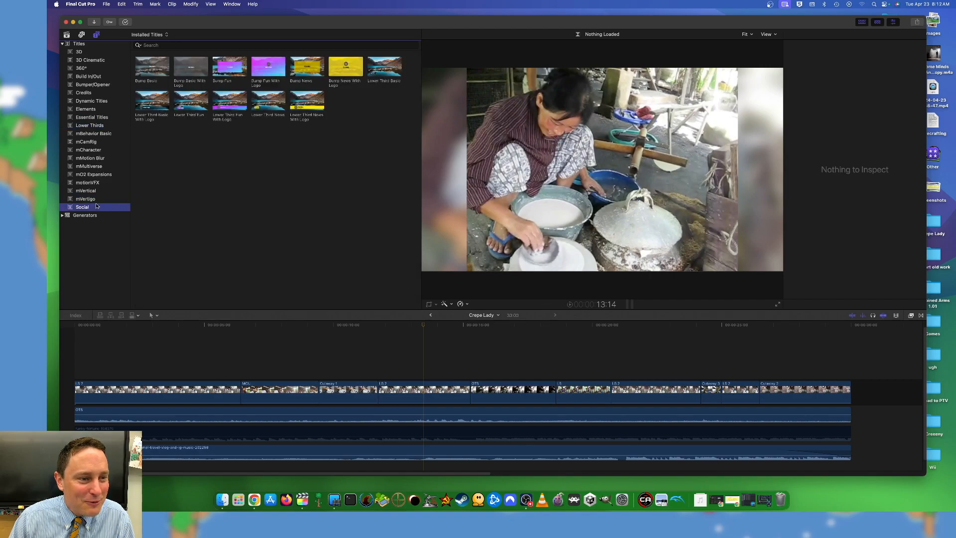
click(147, 70)
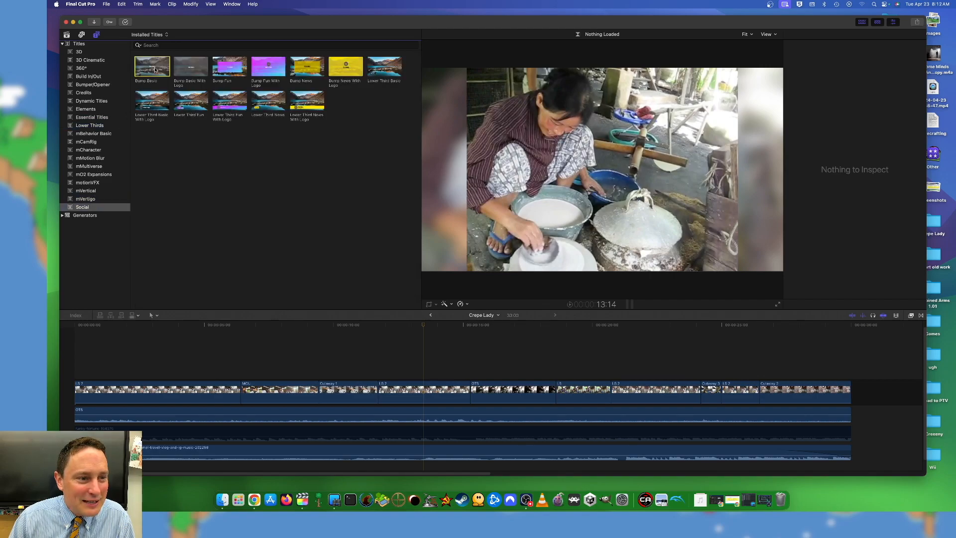
- Place the Bump Basic title above the final Cutaway 2 clip so it covers about the last two seconds of the sequence
drag(146, 71, 801, 376)
double_click(821, 377)
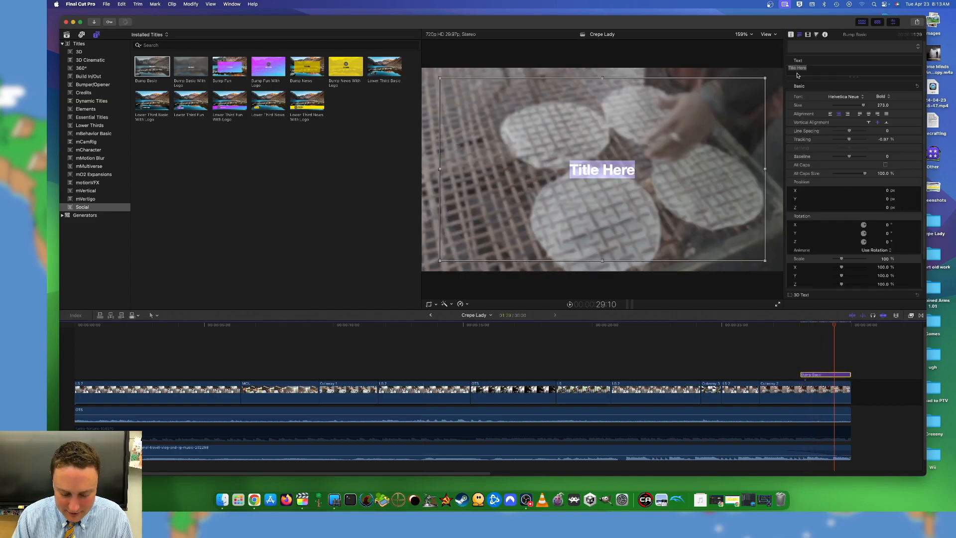
key(r)
key(e)
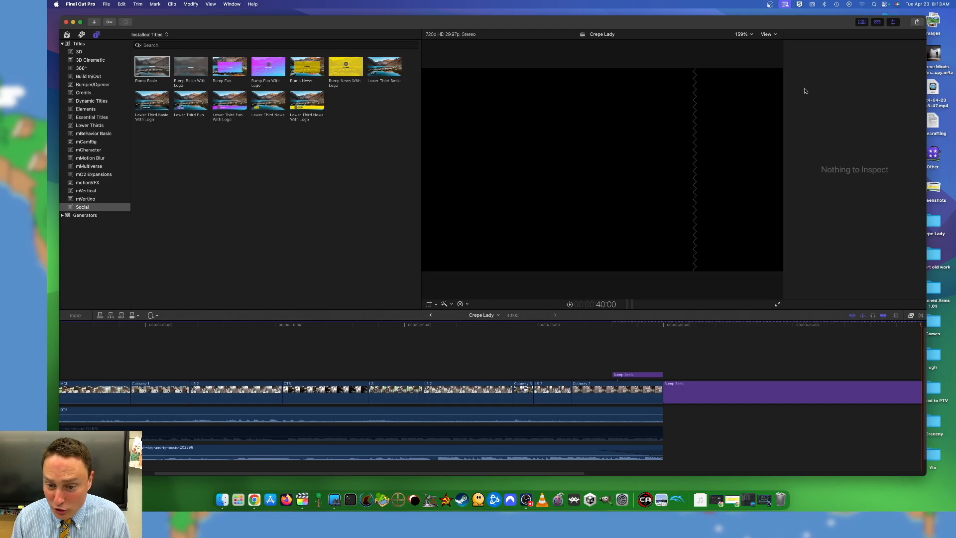
click(727, 394)
key(Delete)
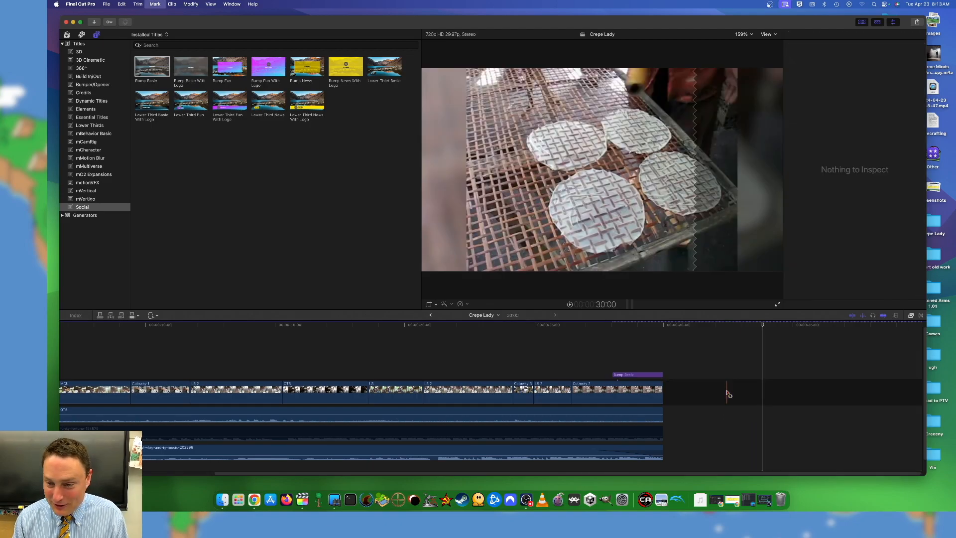
- Replace the placeholder text of the title over the final clip with "Love them Crepes! :-)"
click(641, 374)
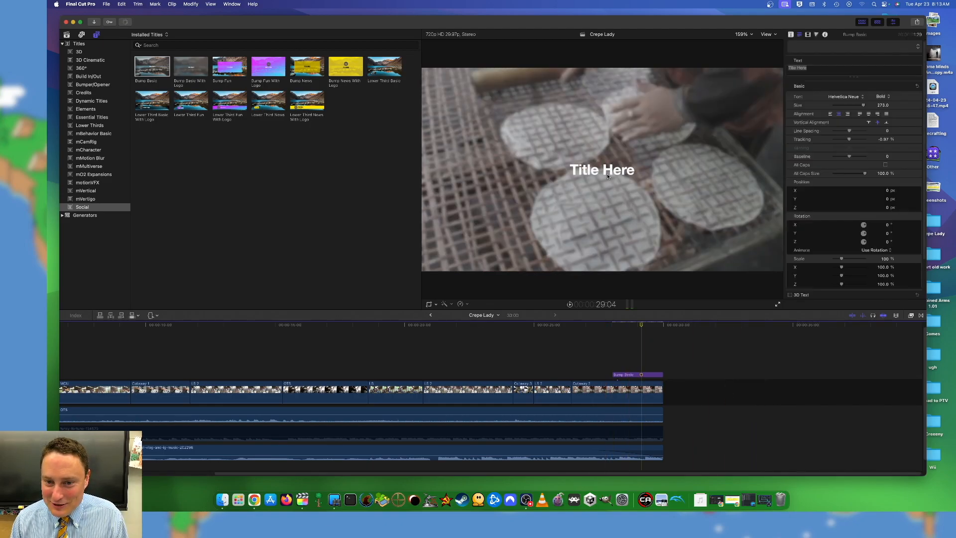
key(a)
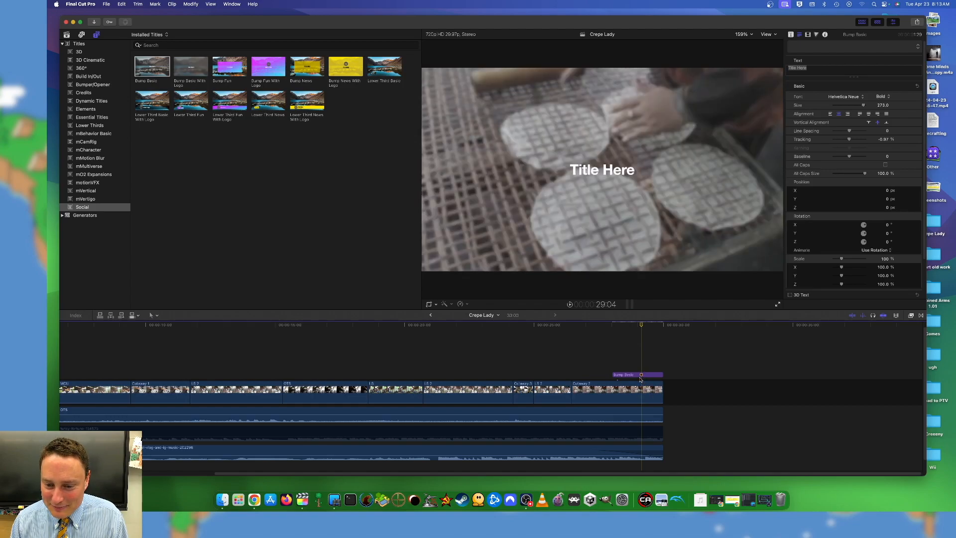
click(641, 374)
double_click(607, 170)
double_click(607, 170)
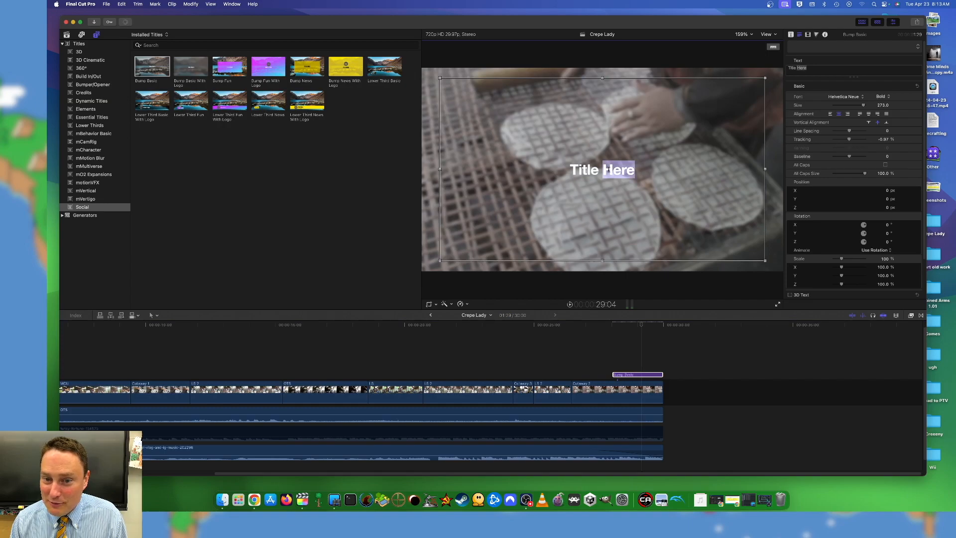
triple_click(608, 171)
click(608, 170)
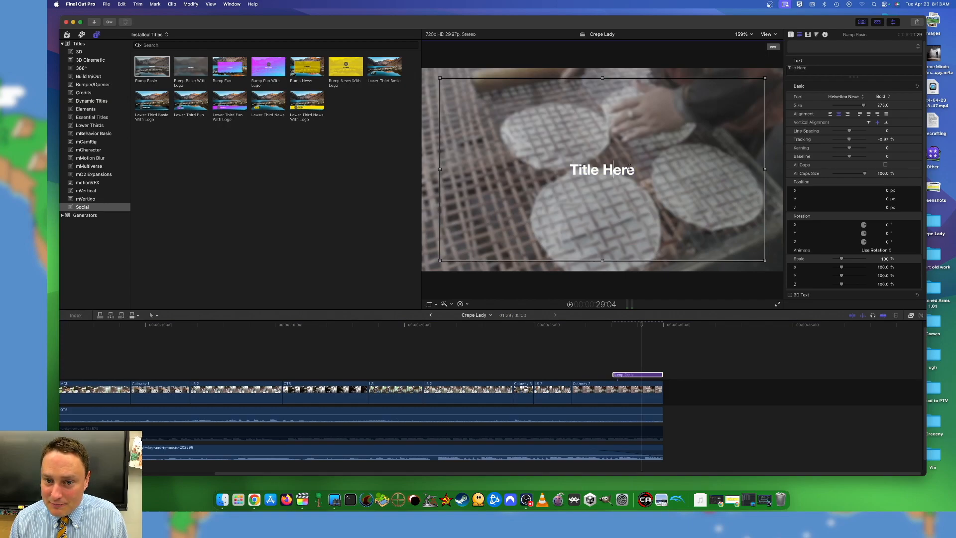
drag(629, 166, 559, 168)
drag(633, 173, 546, 173)
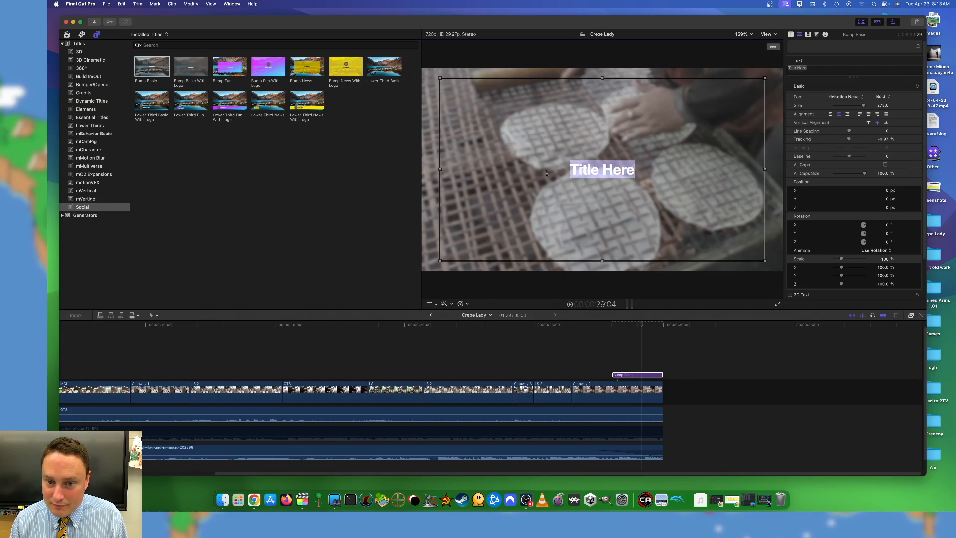
text(Love the)
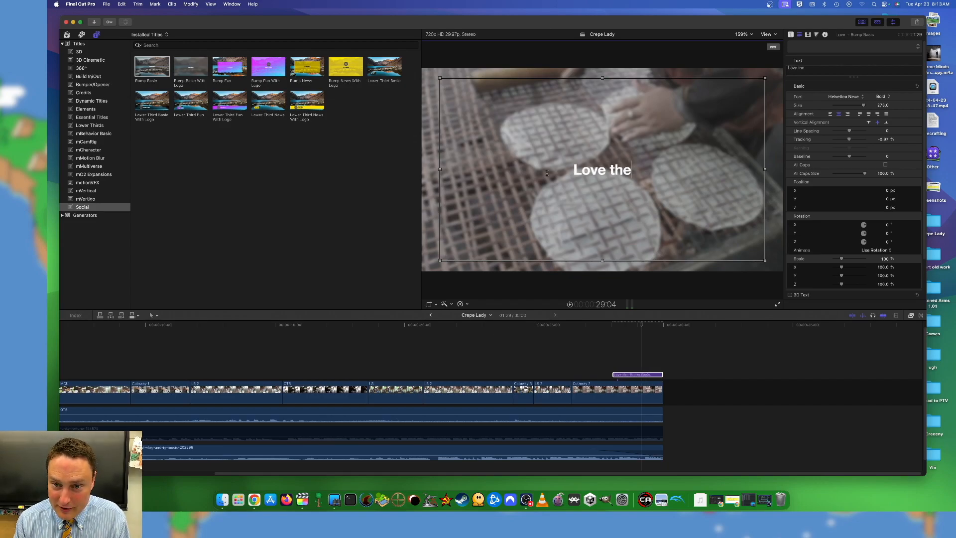
text(m Crep)
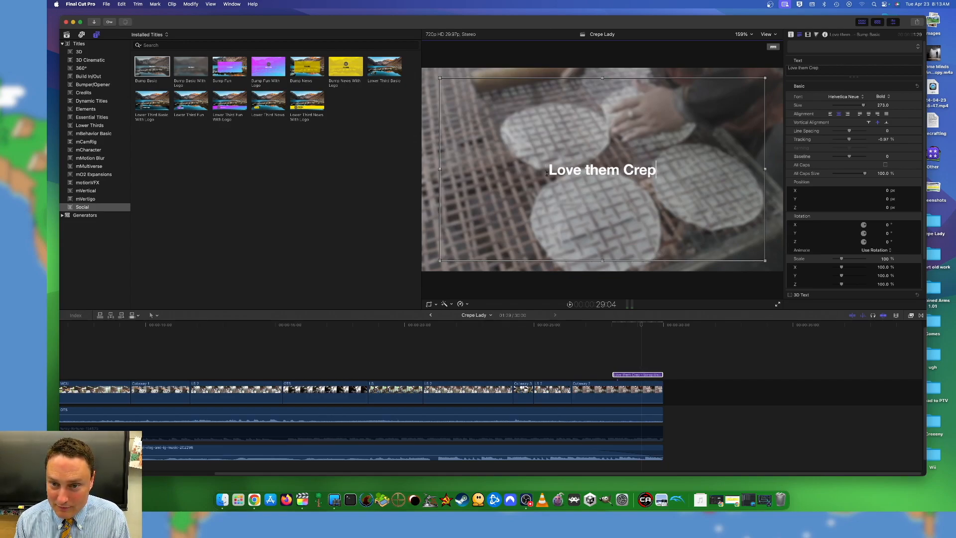
text(es!)
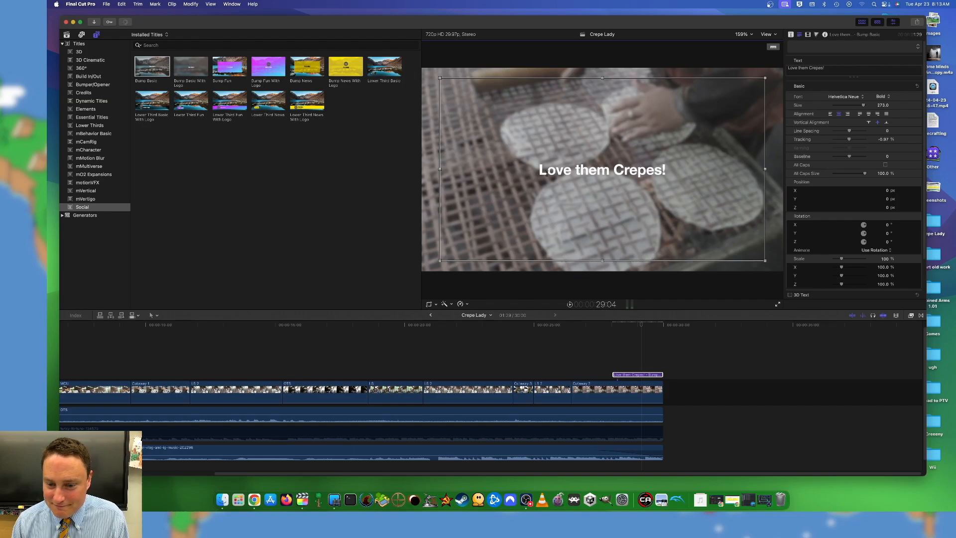
text( :-))
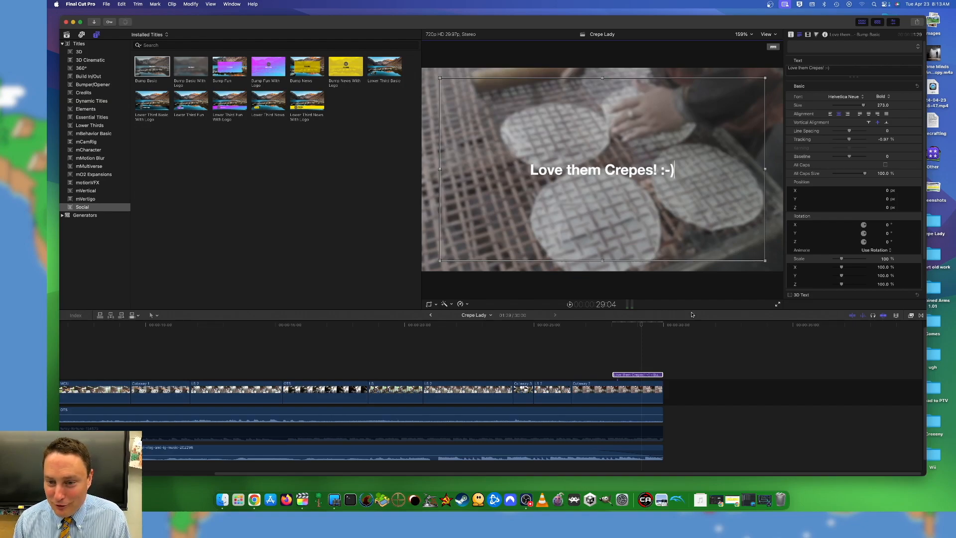
- Play the end of the sequence from just before the title to preview how its text animates
click(603, 373)
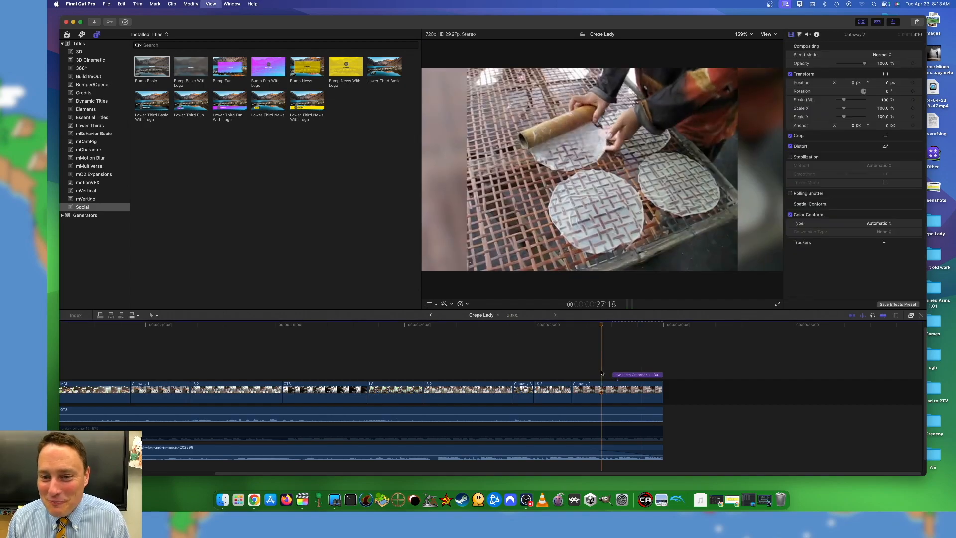
key(space)
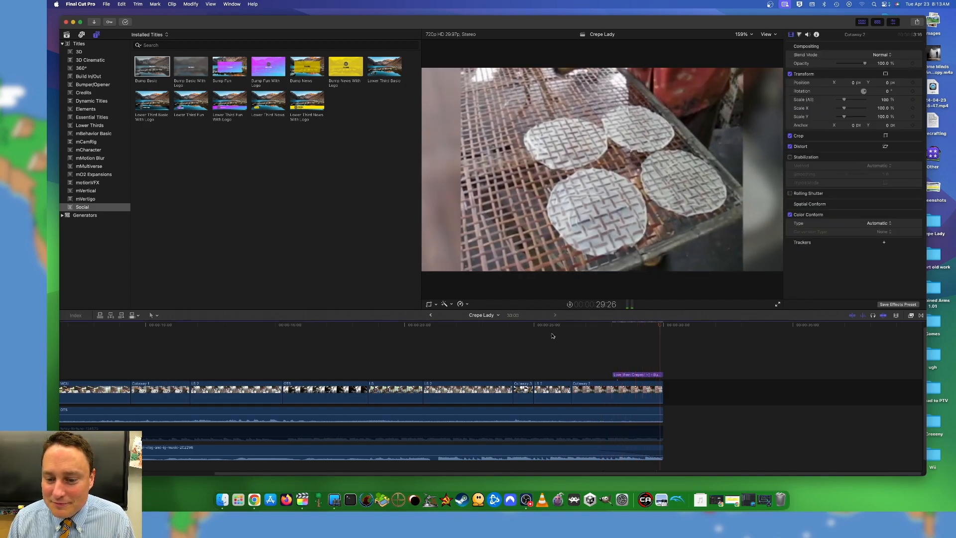
key(shift+z)
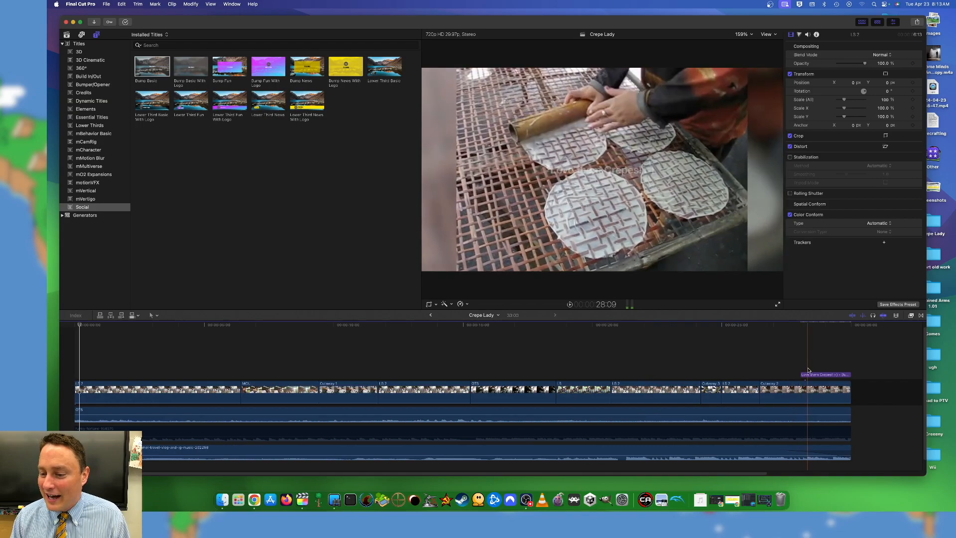
click(806, 373)
key(space)
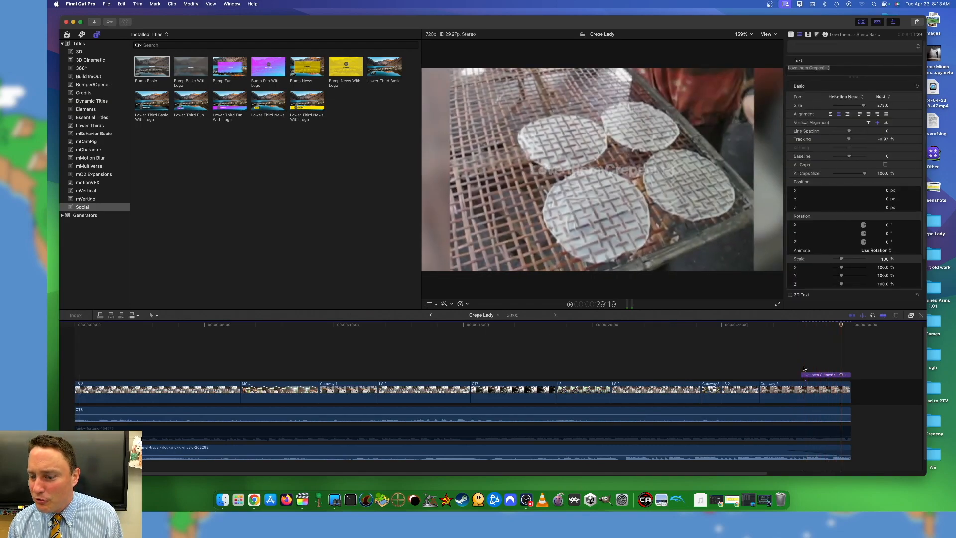
- Turn off Build Out for the crepes title and set its animation to Slide and its title size to Large
click(826, 374)
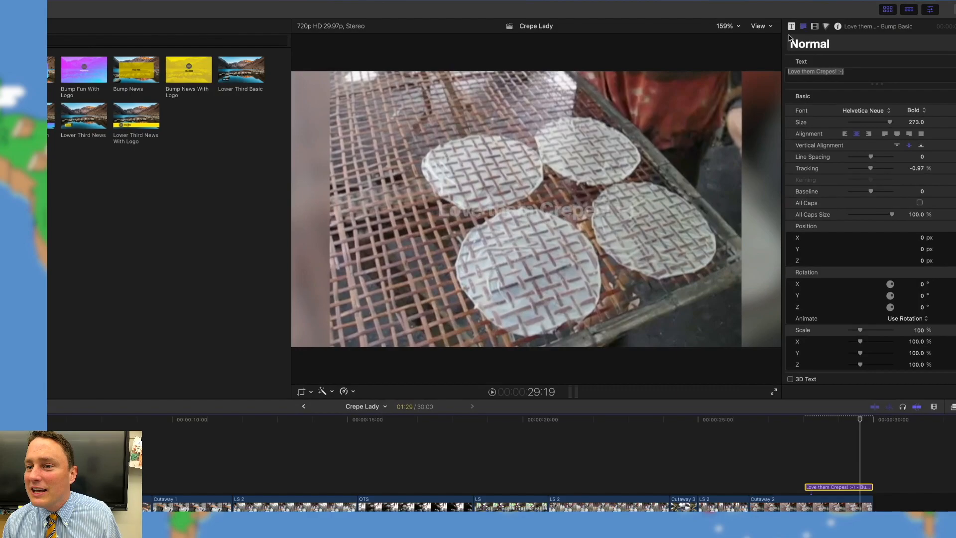
click(791, 27)
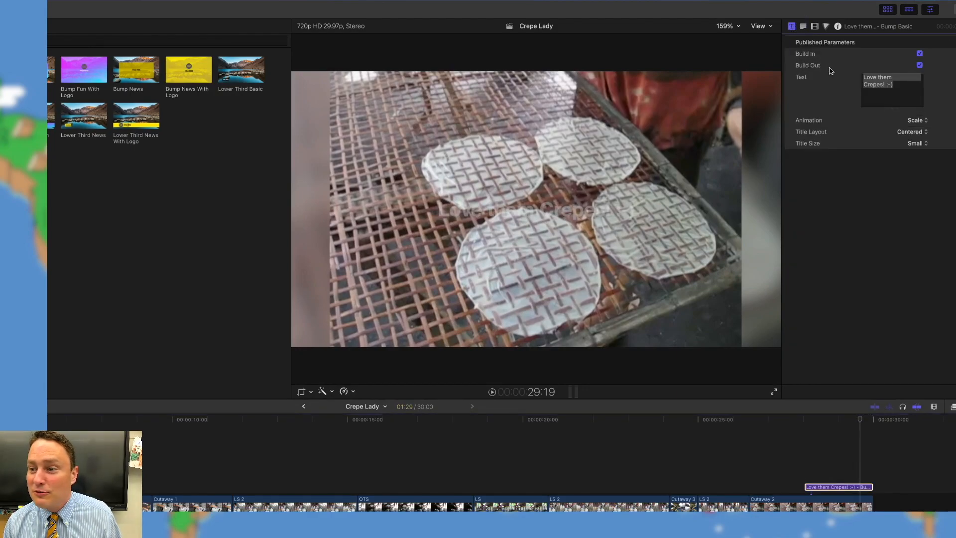
click(920, 64)
click(917, 120)
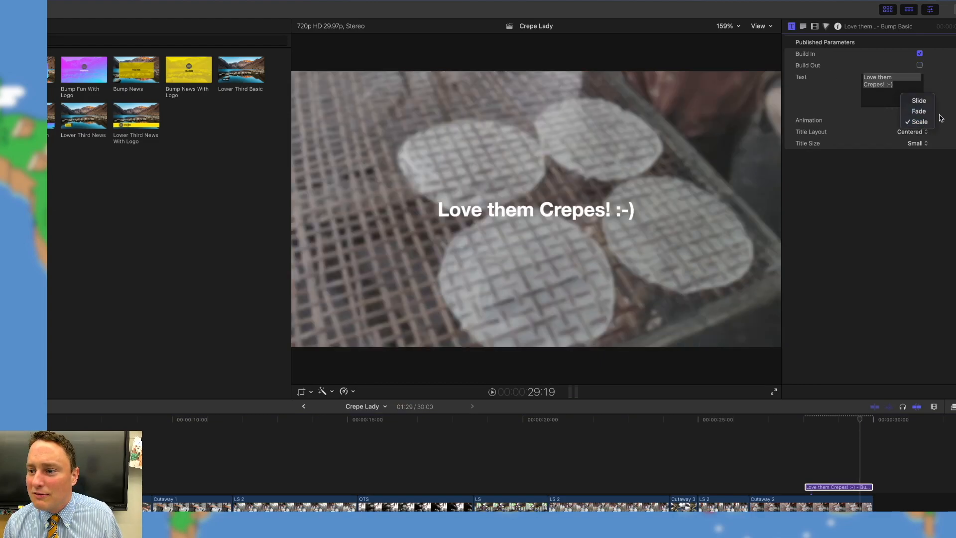
click(921, 103)
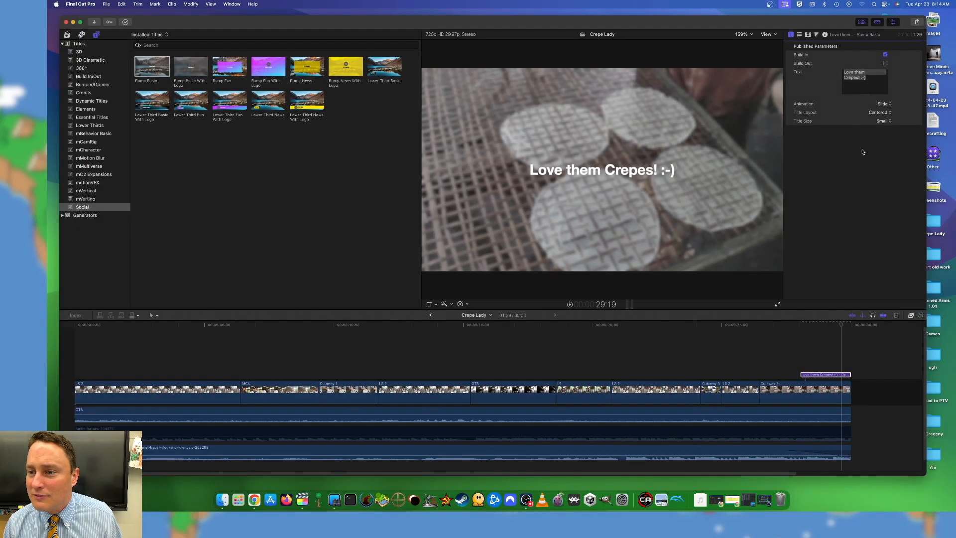
click(882, 120)
click(886, 136)
- Play the sequence through the title to check its new animation and size, then fit the whole sequence in the timeline
key(space)
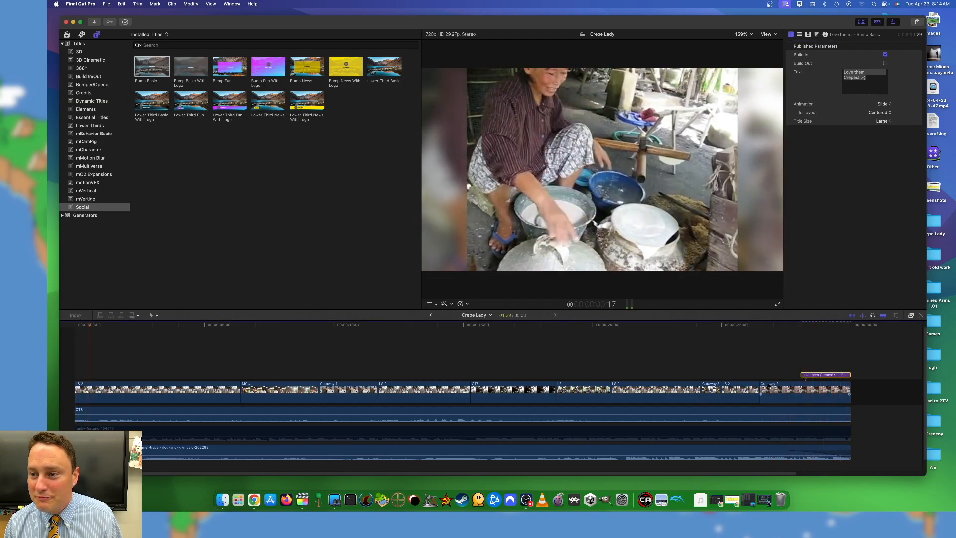
click(641, 371)
key(super+minus)
key(super+minus)
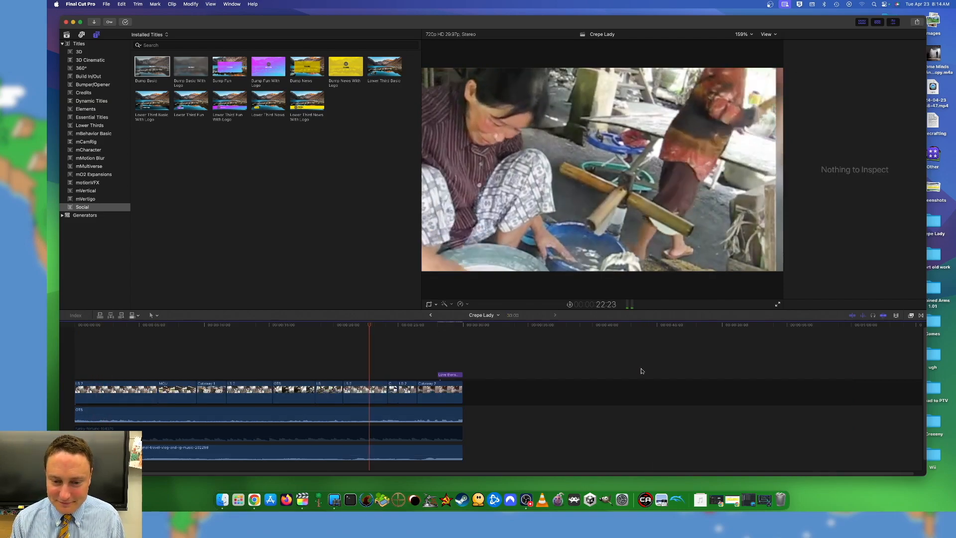
key(super+equal)
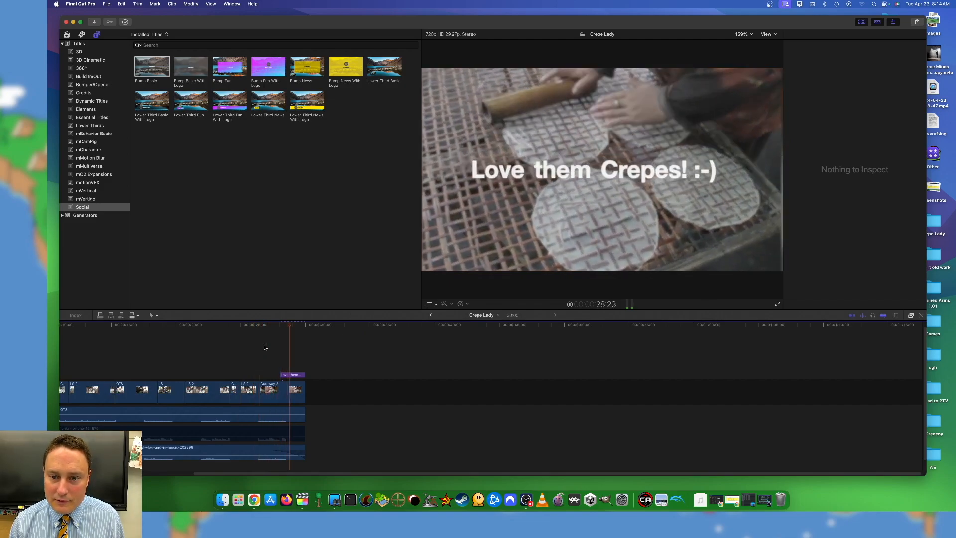
key(space)
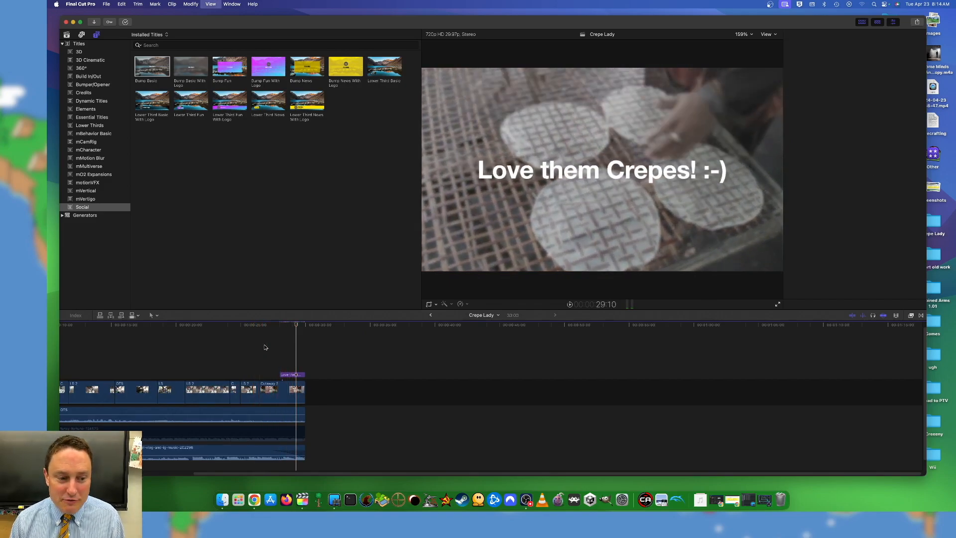
key(shift+z)
click(265, 346)
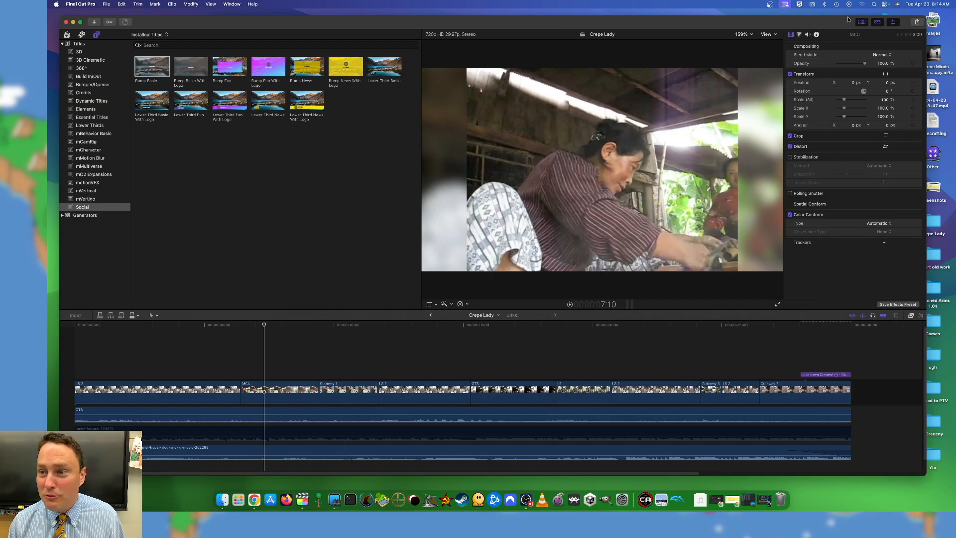
- Start exporting the project for Apple Devices 1080p and proceed to the save settings
click(916, 23)
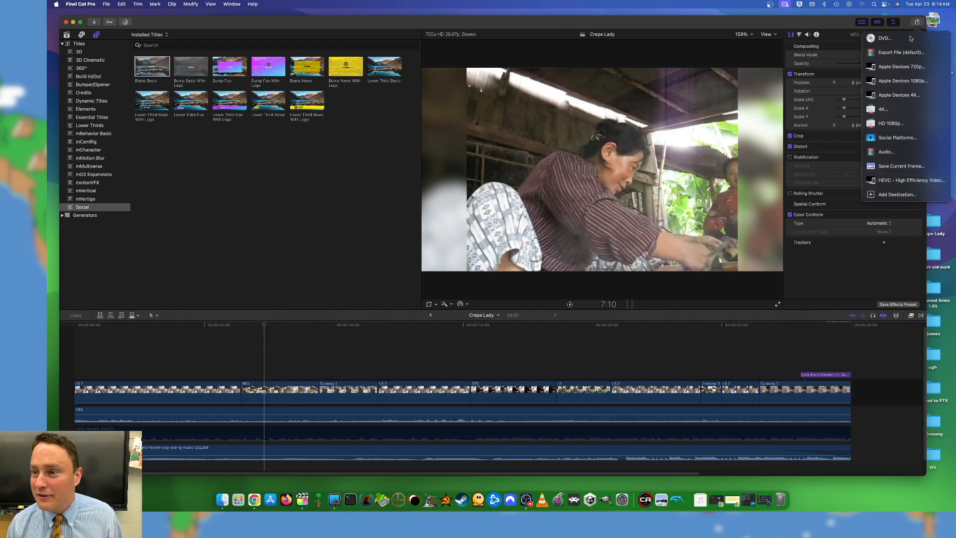
click(886, 82)
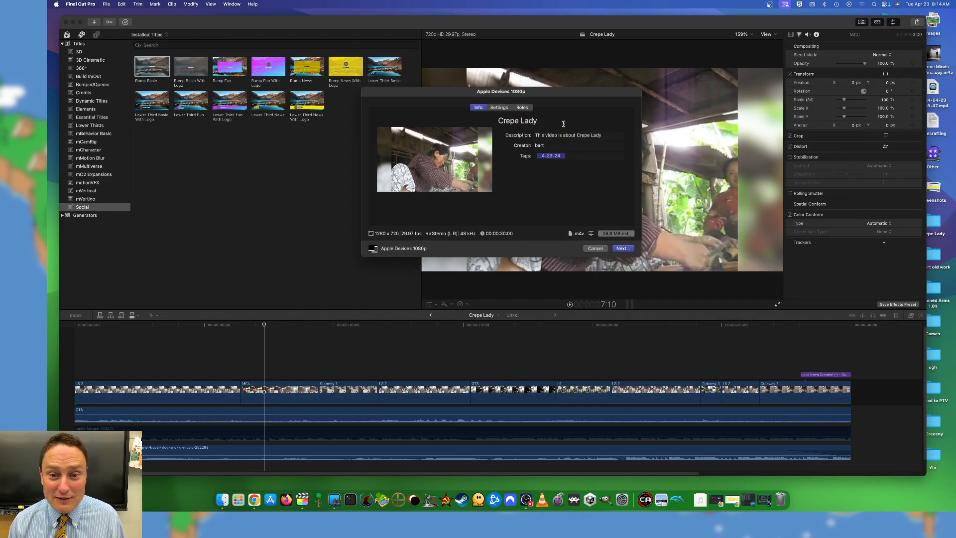
click(622, 248)
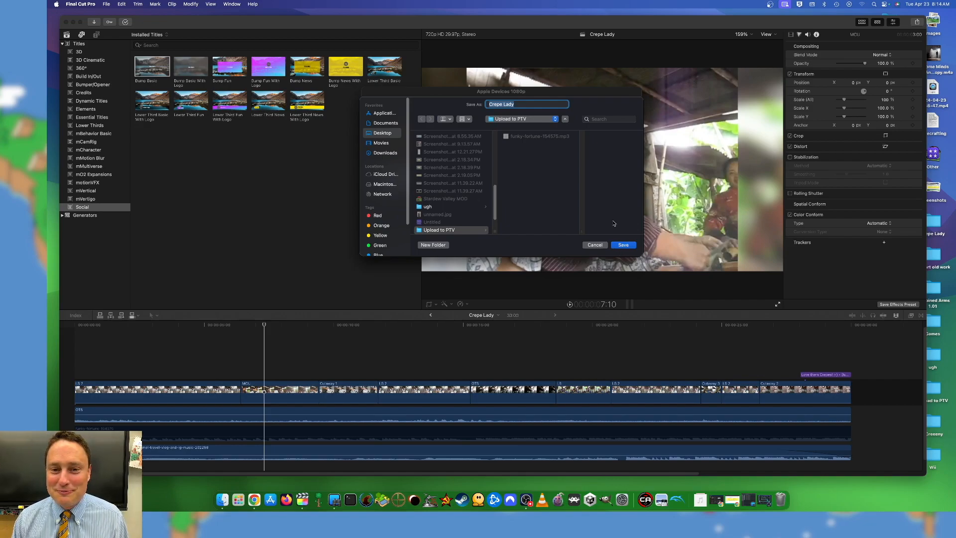
- Name the export "Crepe Lady Project by" followed by the creator's name and save it in the Upload to PTV folder
click(535, 105)
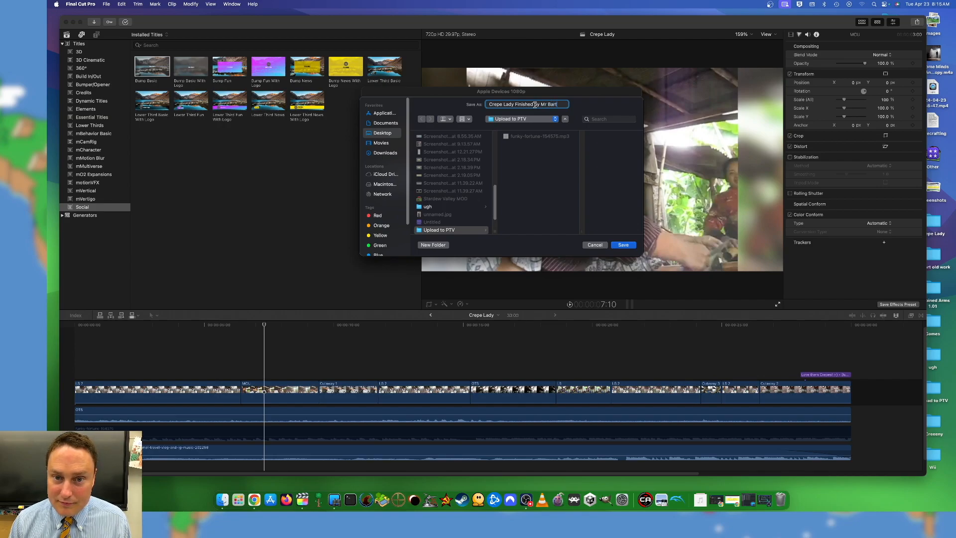
key(BackSpace)
key(BackSpace)
key(BackSpace)
key(BackSpace)
key(BackSpace)
key(BackSpace)
key(BackSpace)
key(BackSpace)
key(BackSpace)
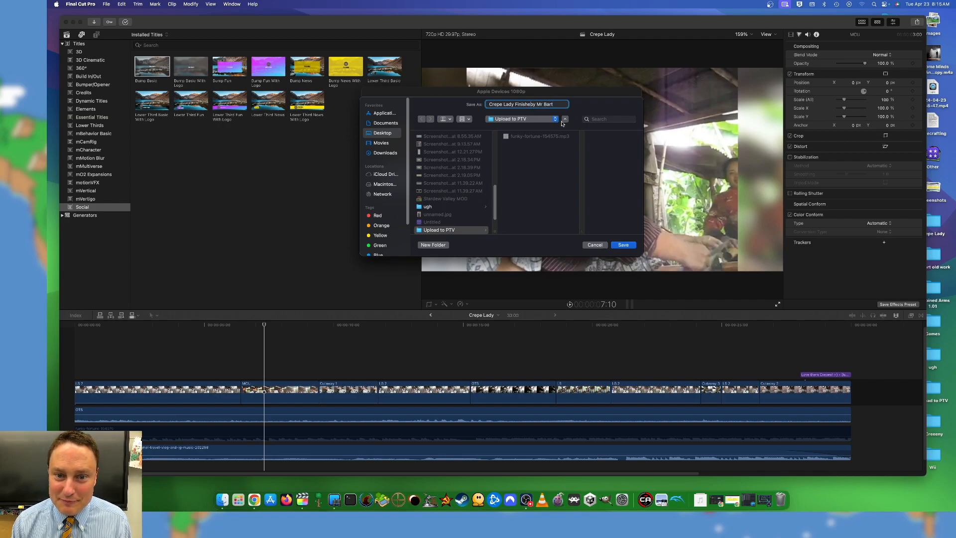
text(Project)
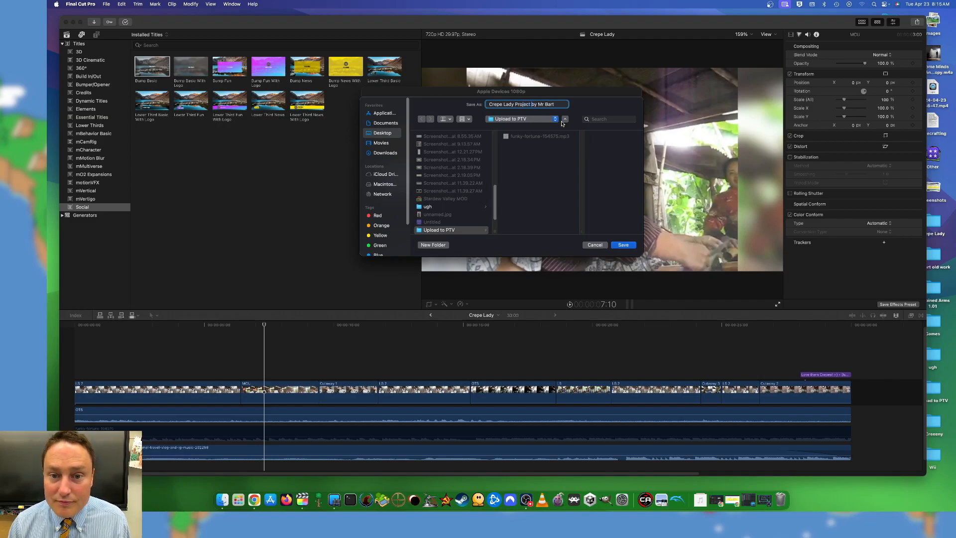
click(623, 249)
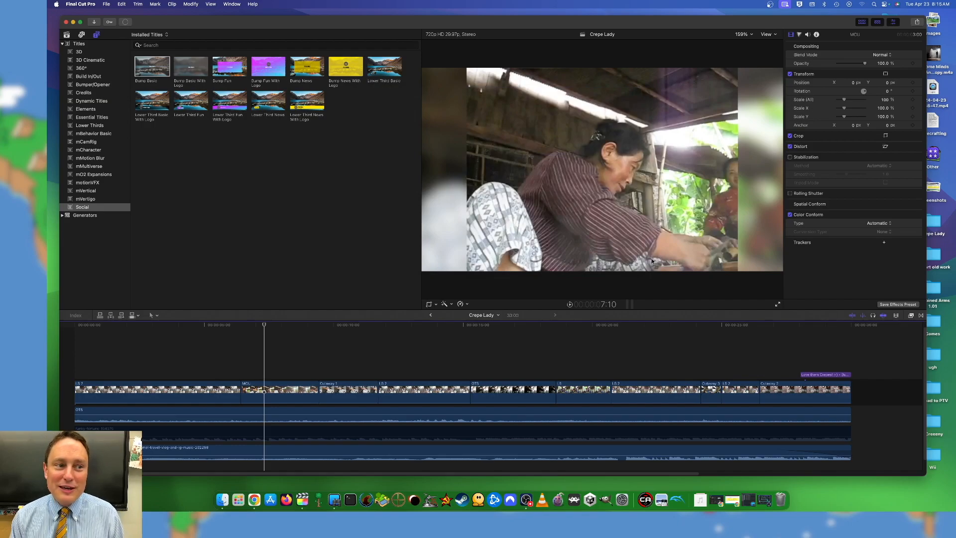
- Check the sharing progress of the export in the background tasks and close the task list
click(126, 22)
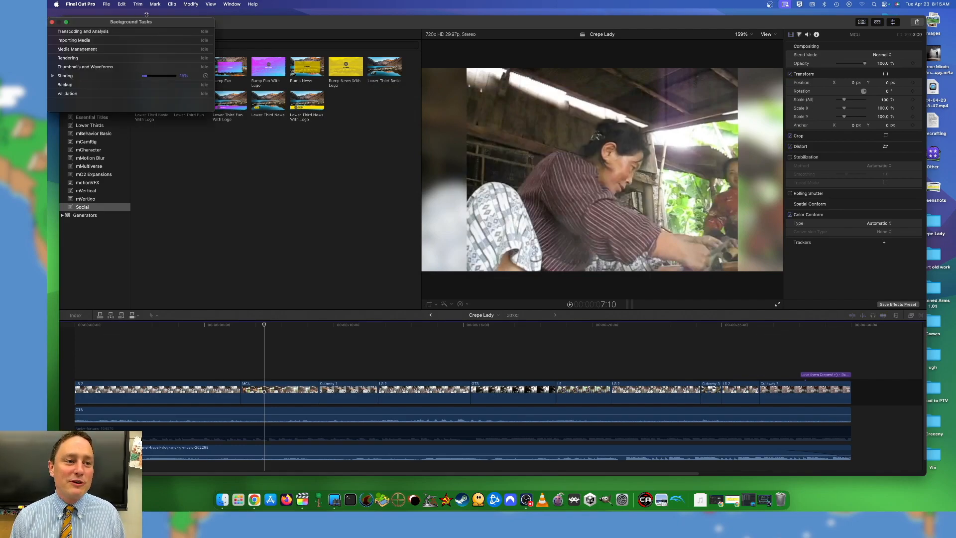
drag(160, 18, 269, 33)
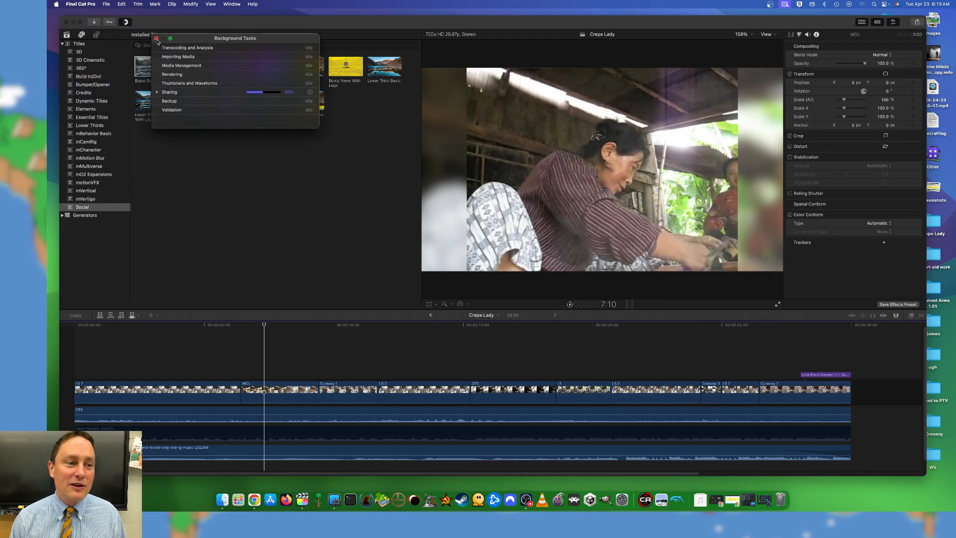
click(148, 36)
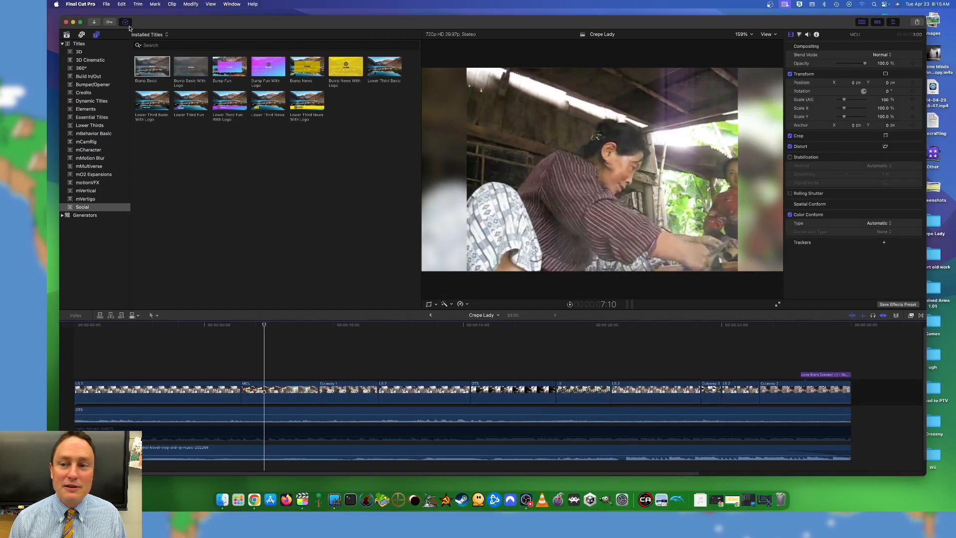
- Open the Upload to PTV folder on the desktop in Finder and preview the exported Crepe Lady video
drag(777, 28, 773, 22)
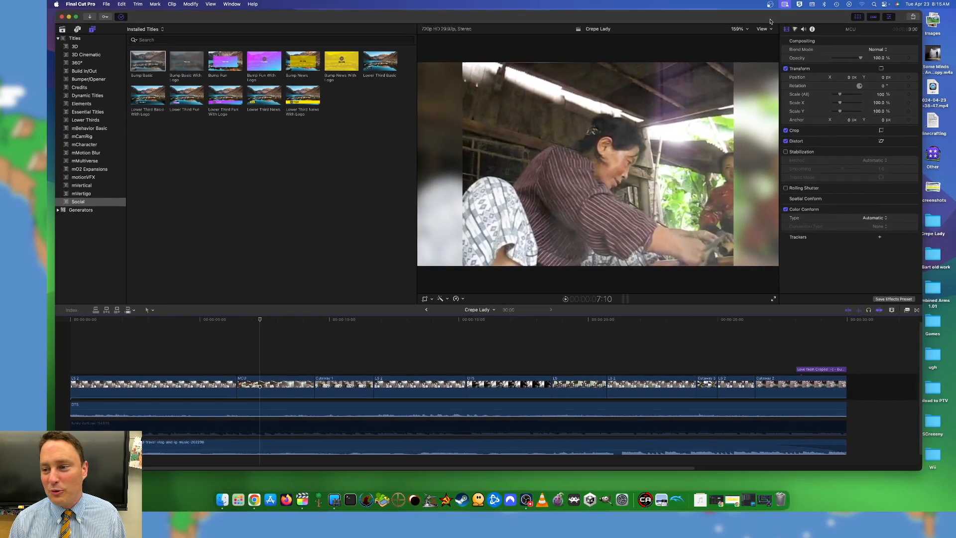
double_click(935, 387)
drag(403, 231, 508, 126)
click(503, 149)
key(space)
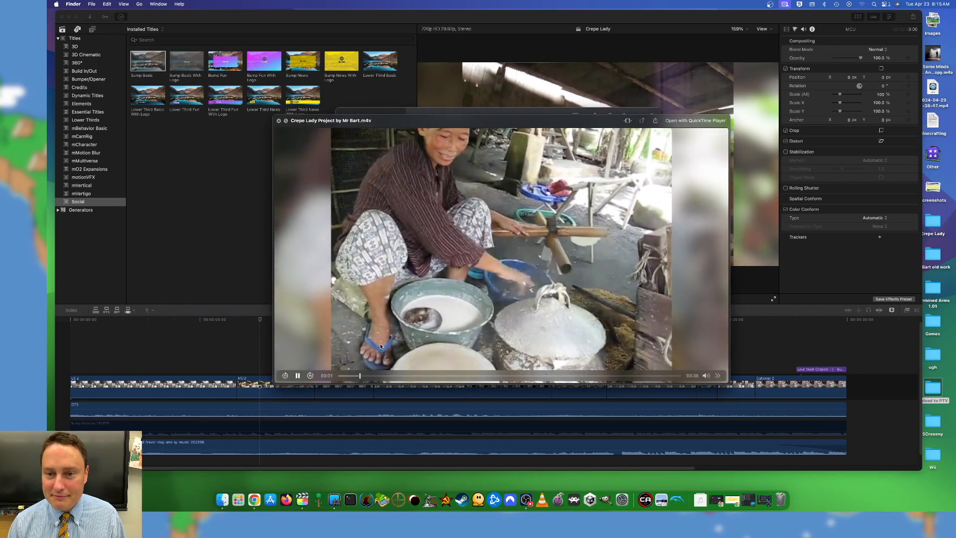
key(space)
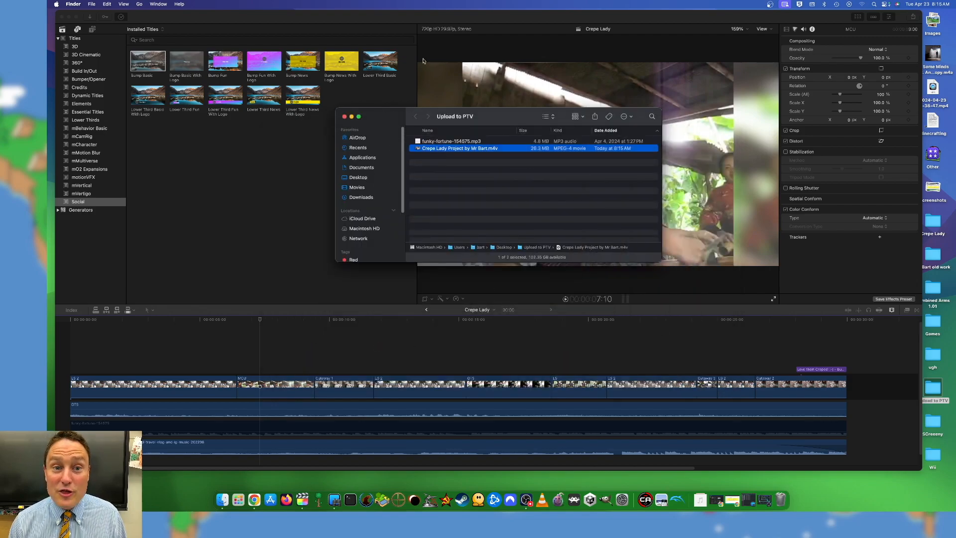
click(453, 22)
drag(458, 22, 474, 24)
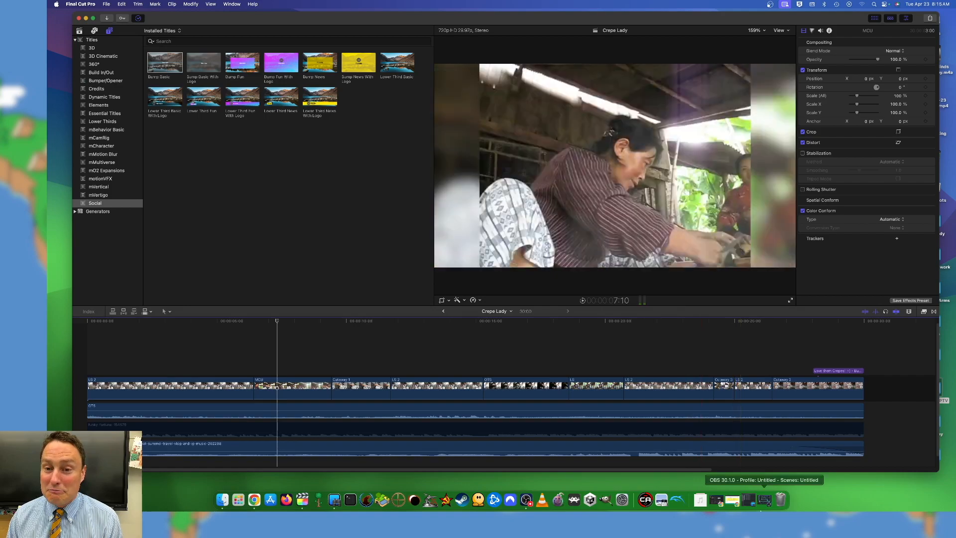
click(767, 504)
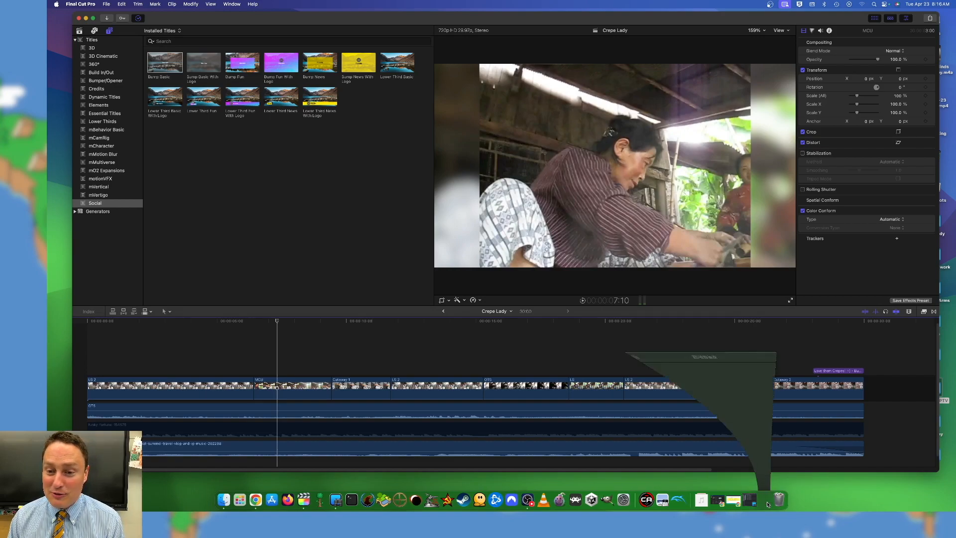